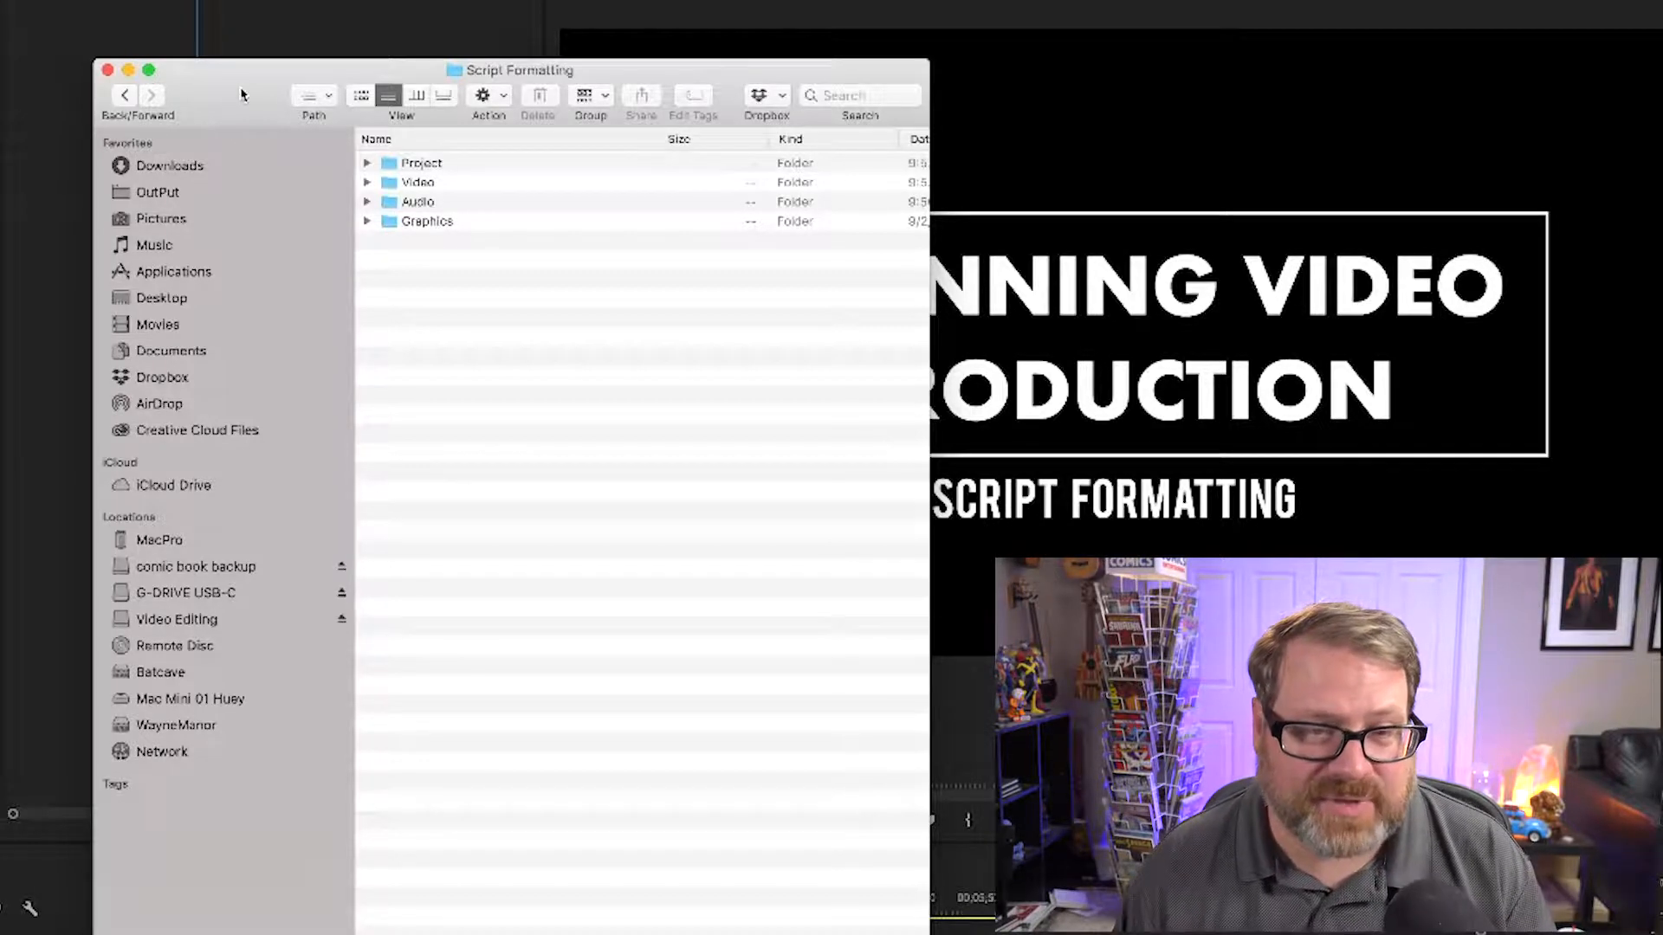
Step: Go up to the Beginning Video Production Fall 2019 folder, collapse its Script Formatting subfolder, and open Script Formatting again
{"action": "left_click", "coordinate": [124, 97]}
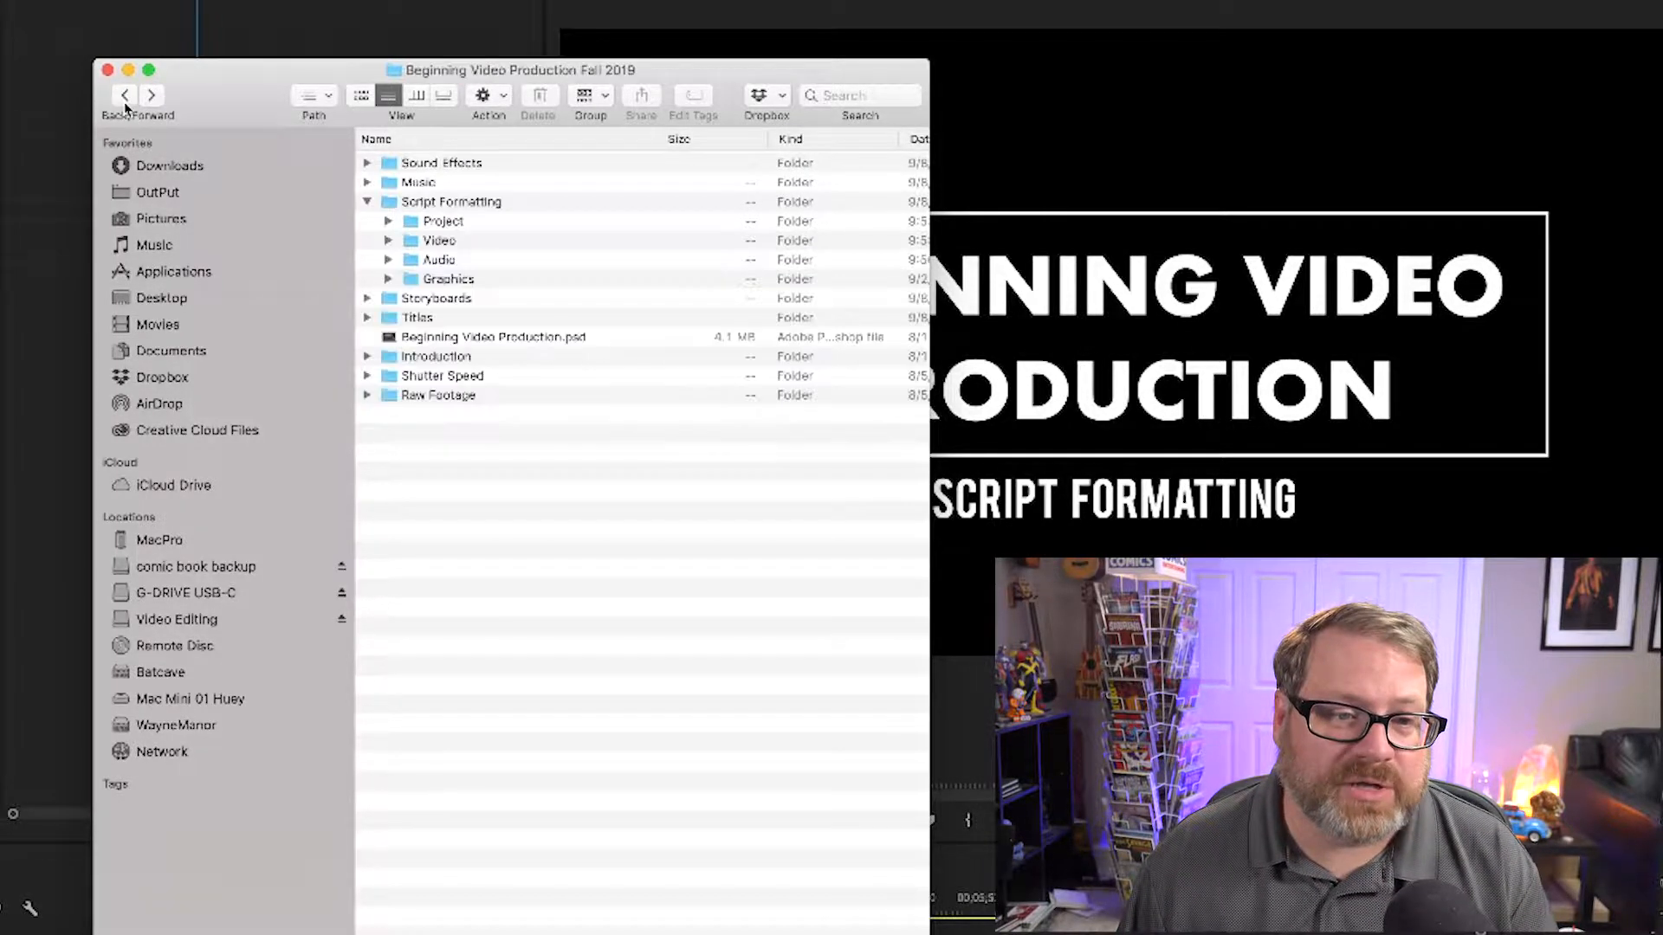
{"action": "left_click", "coordinate": [367, 203]}
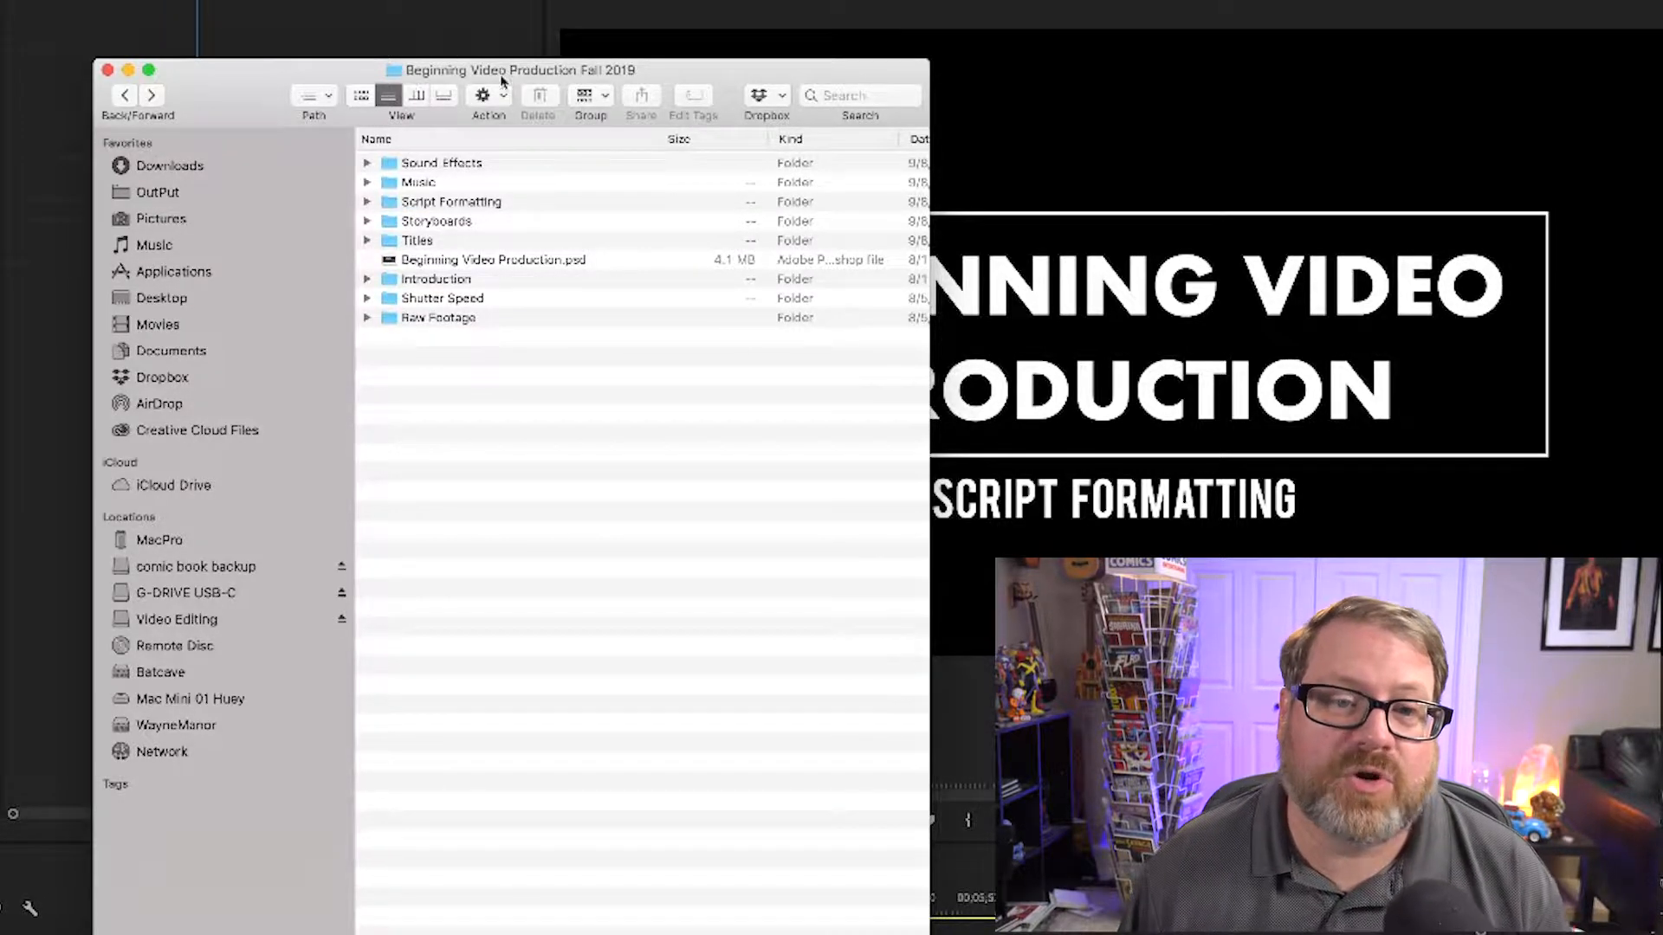
{"action": "double_click", "coordinate": [464, 203]}
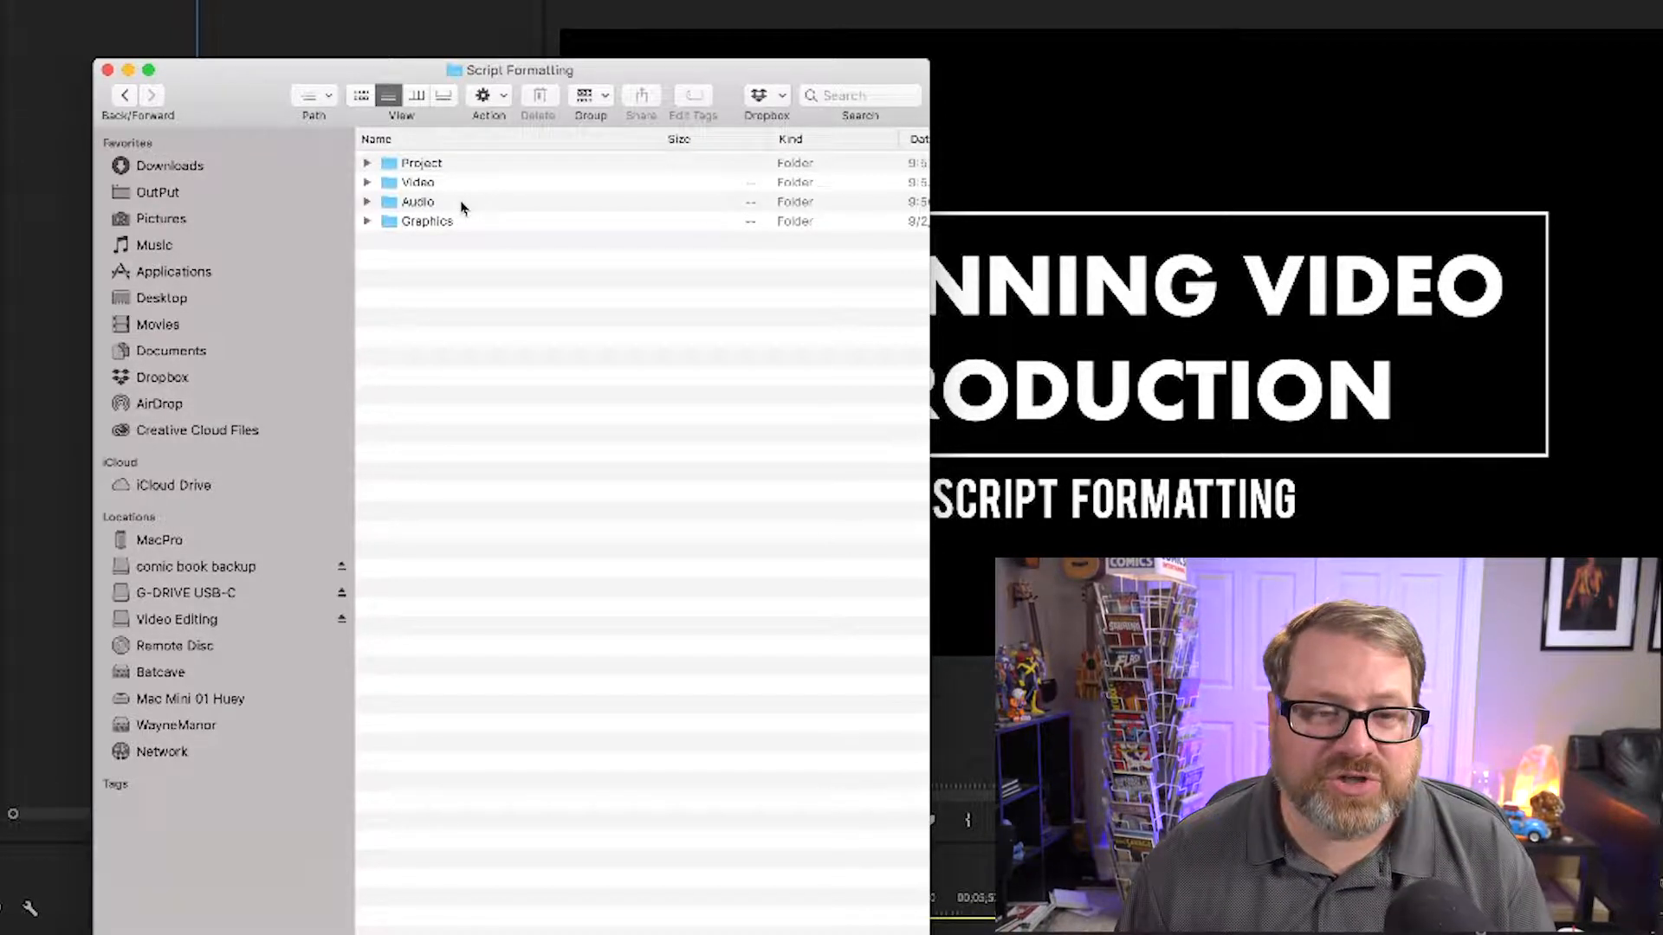
Step: Expand the Video folder and preview the DD3A0026.MP4 clip
{"action": "left_click", "coordinate": [368, 183]}
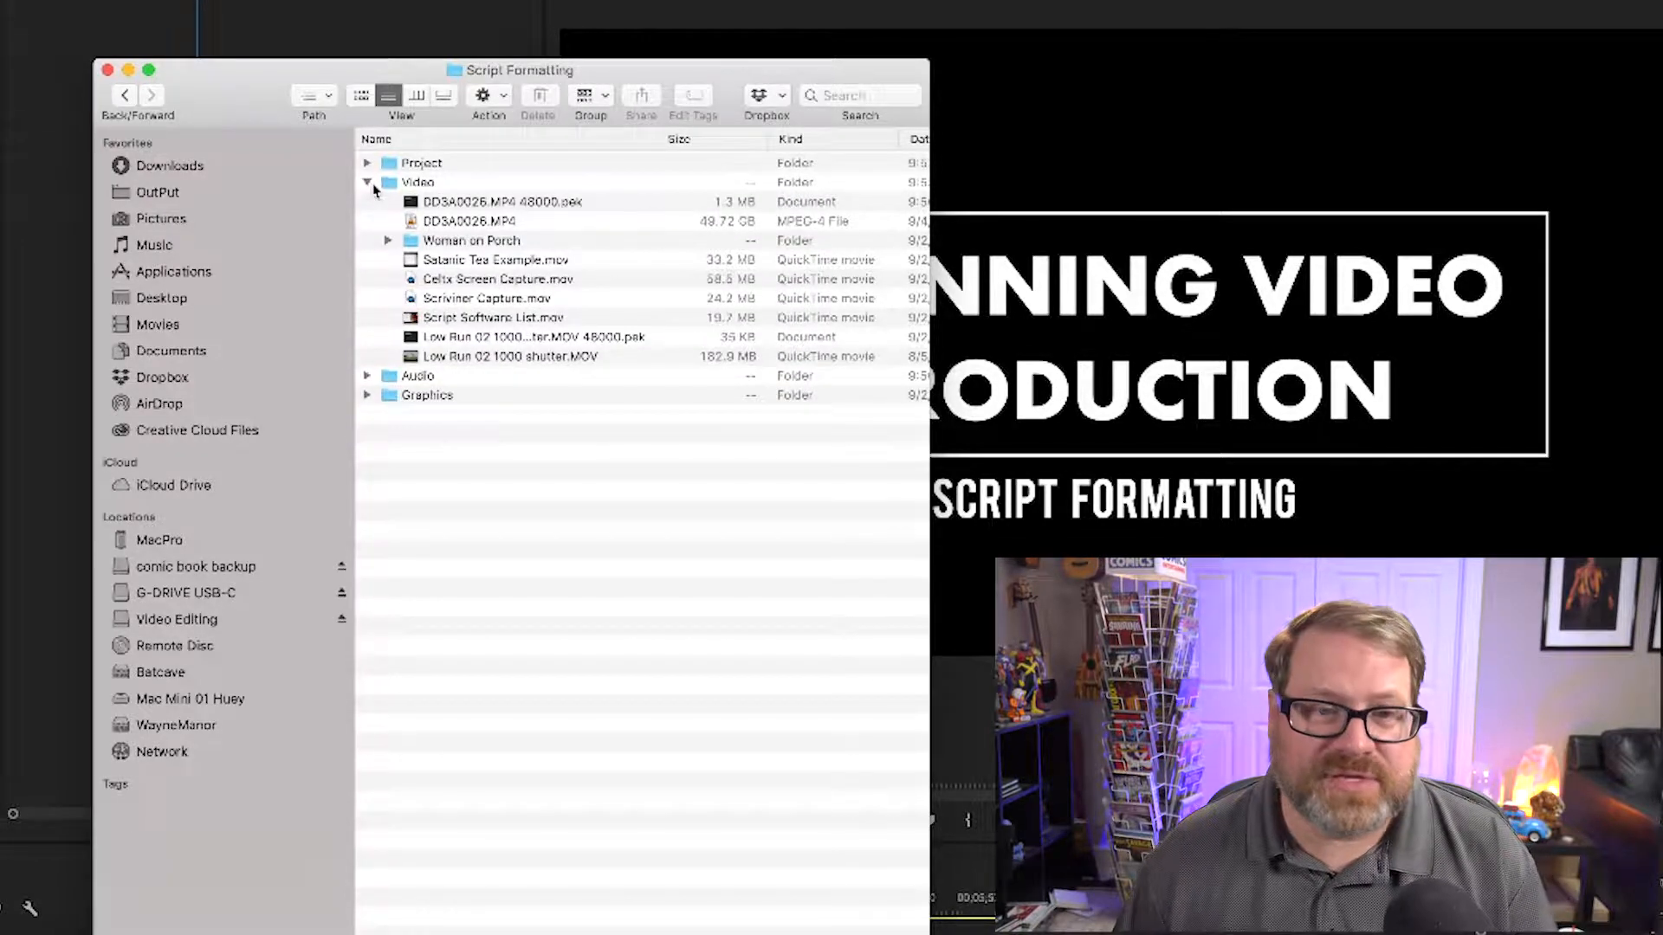
{"action": "left_click", "coordinate": [454, 222]}
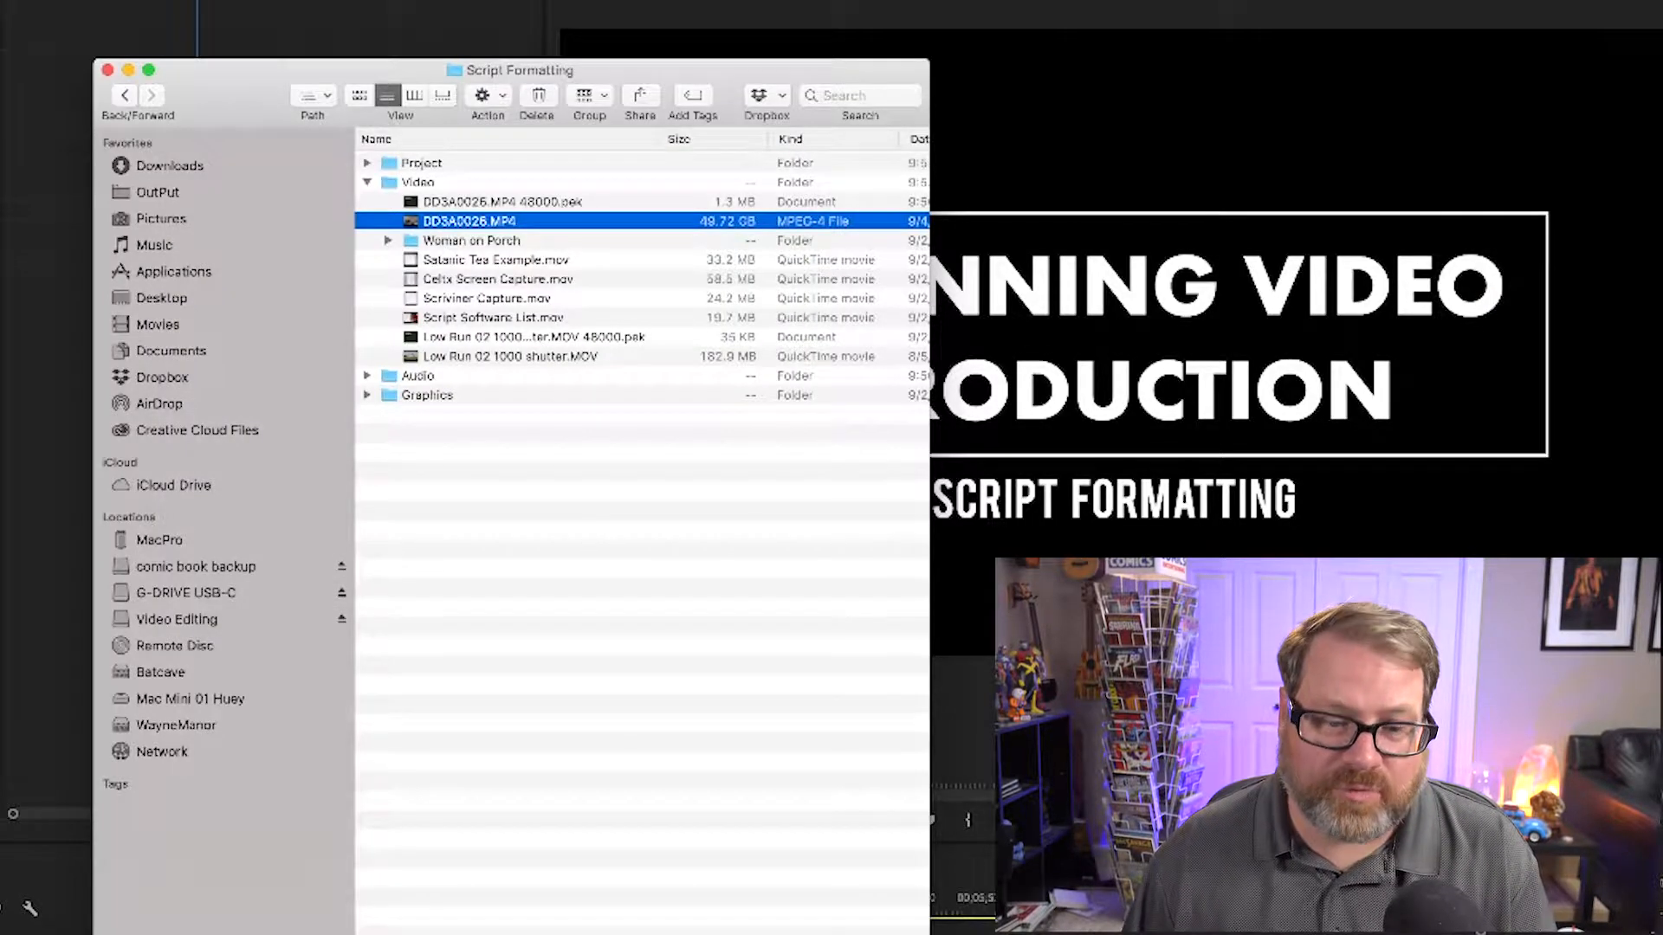
{"action": "key", "text": "space"}
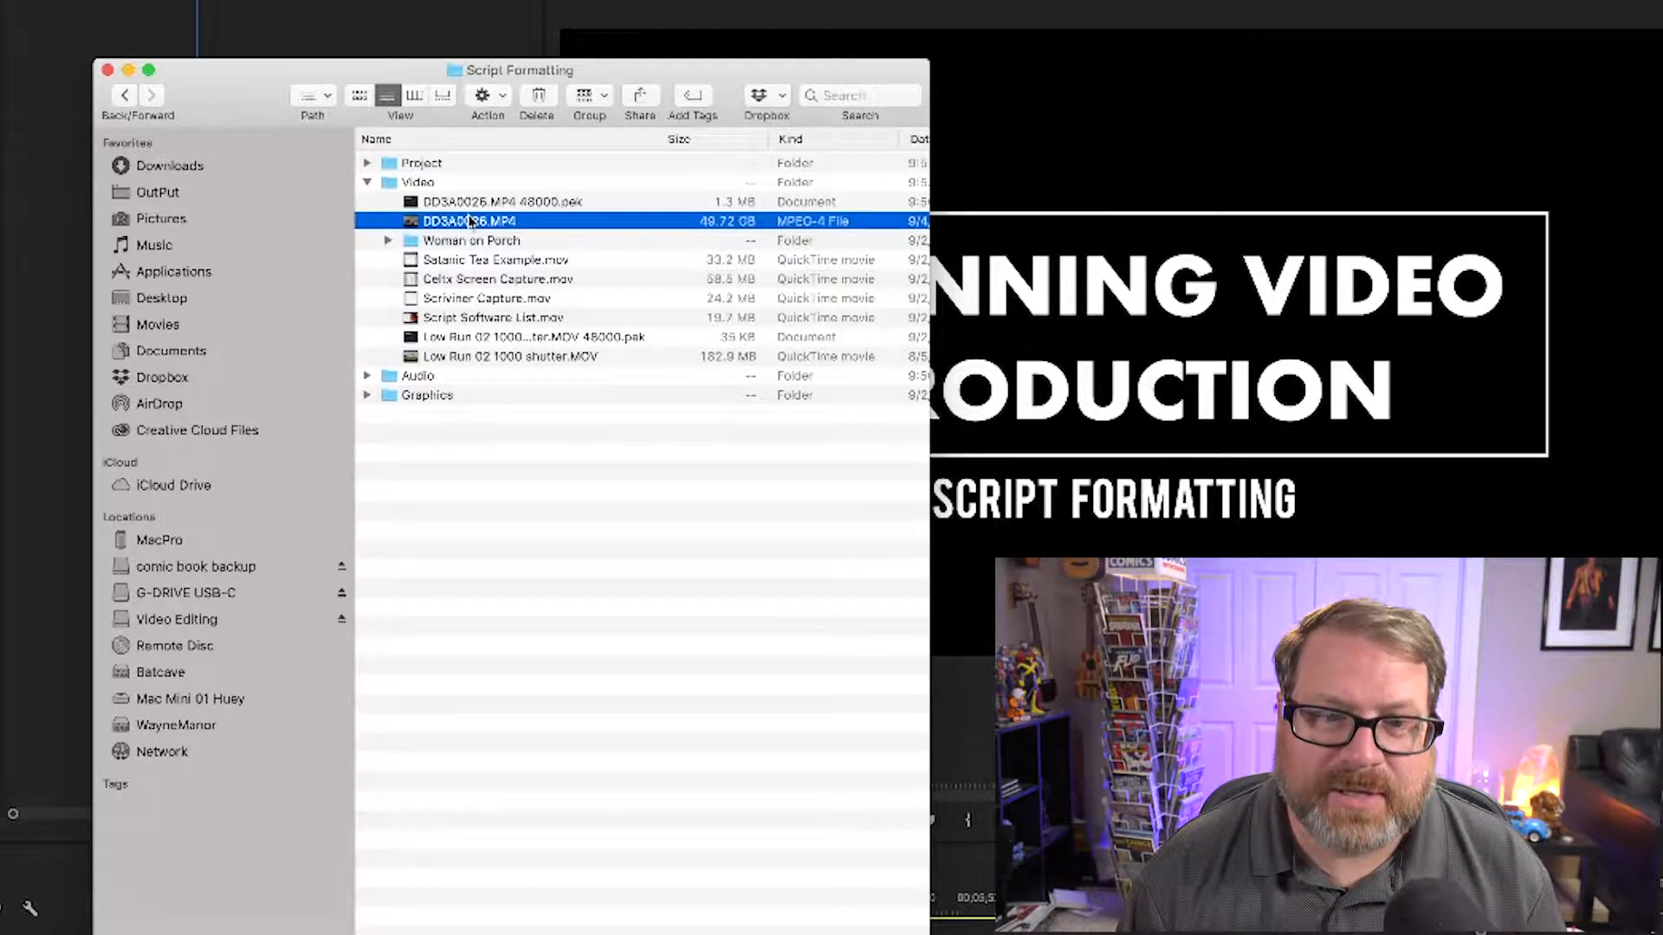
Step: Examine the clips in the Woman on Porch subfolder with the Name column widened, and collapse the subfolder
{"action": "left_click", "coordinate": [389, 241]}
{"action": "left_click", "coordinate": [440, 244]}
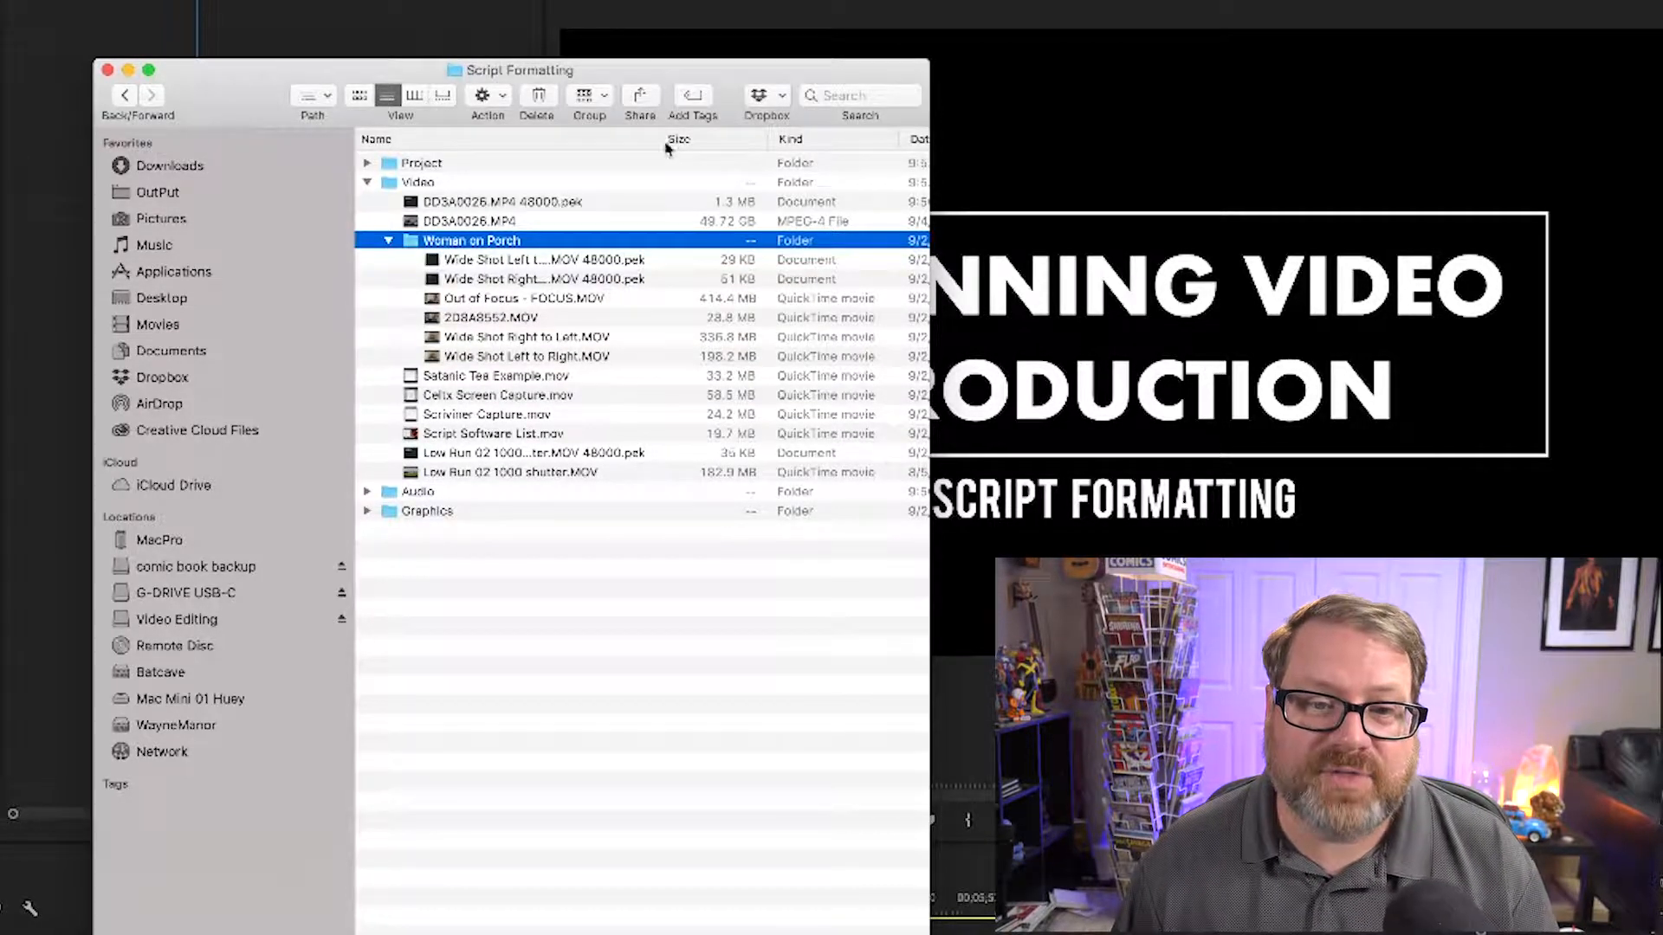
{"action": "left_click_drag", "start_coordinate": [656, 143], "coordinate": [712, 143]}
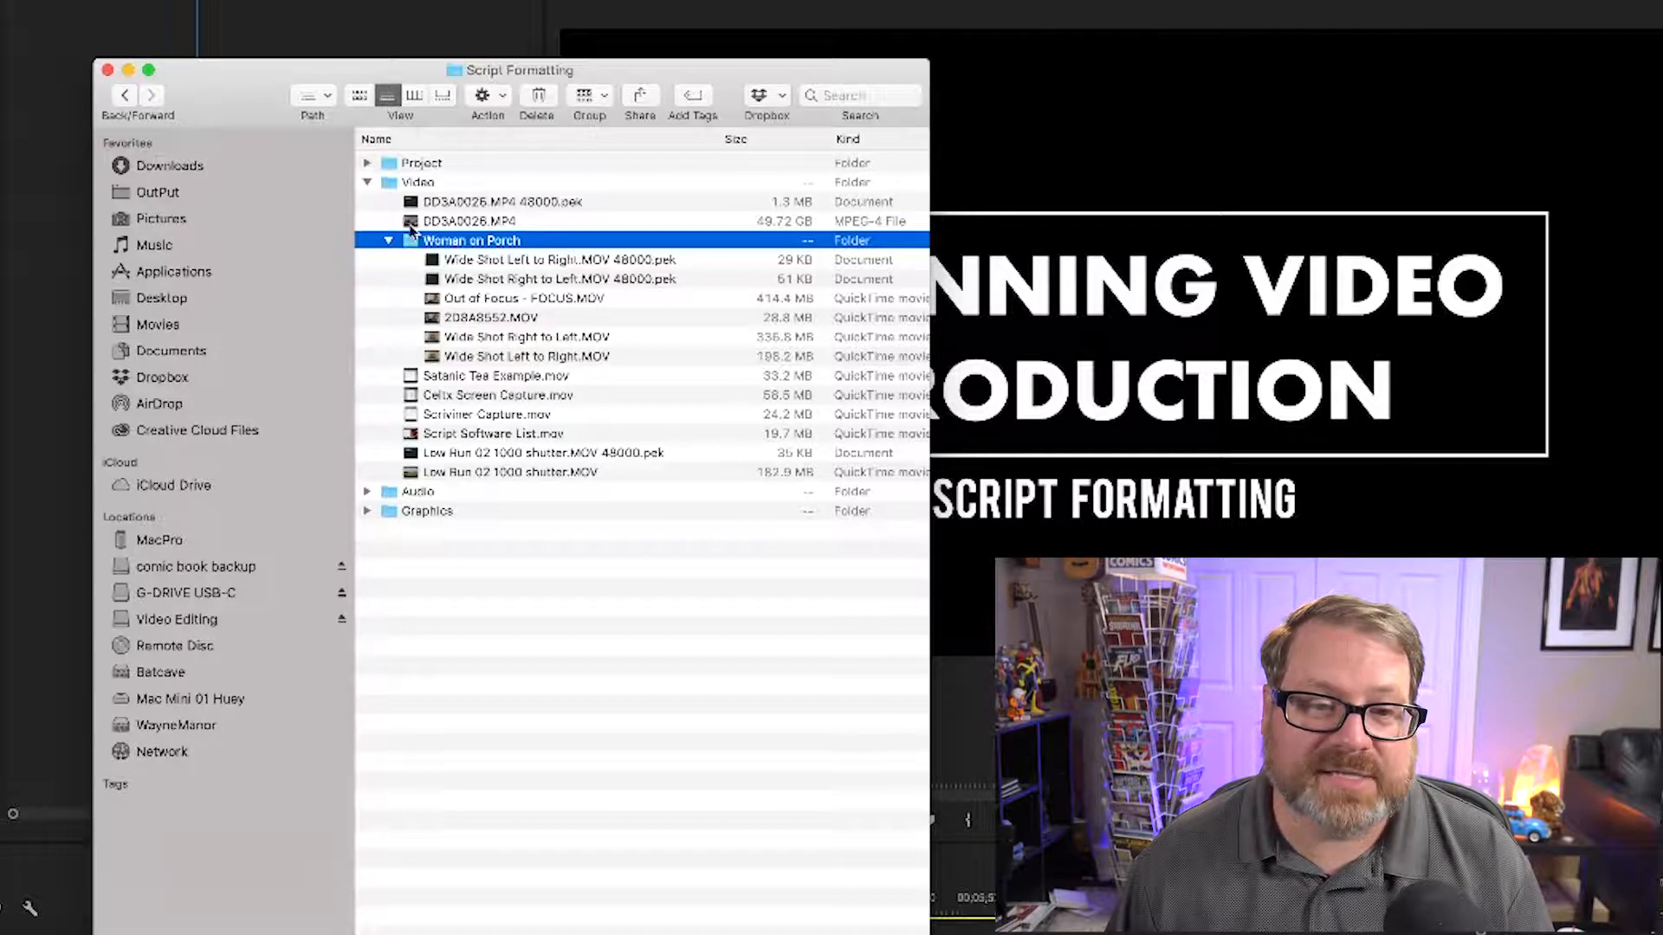
{"action": "left_click", "coordinate": [388, 239]}
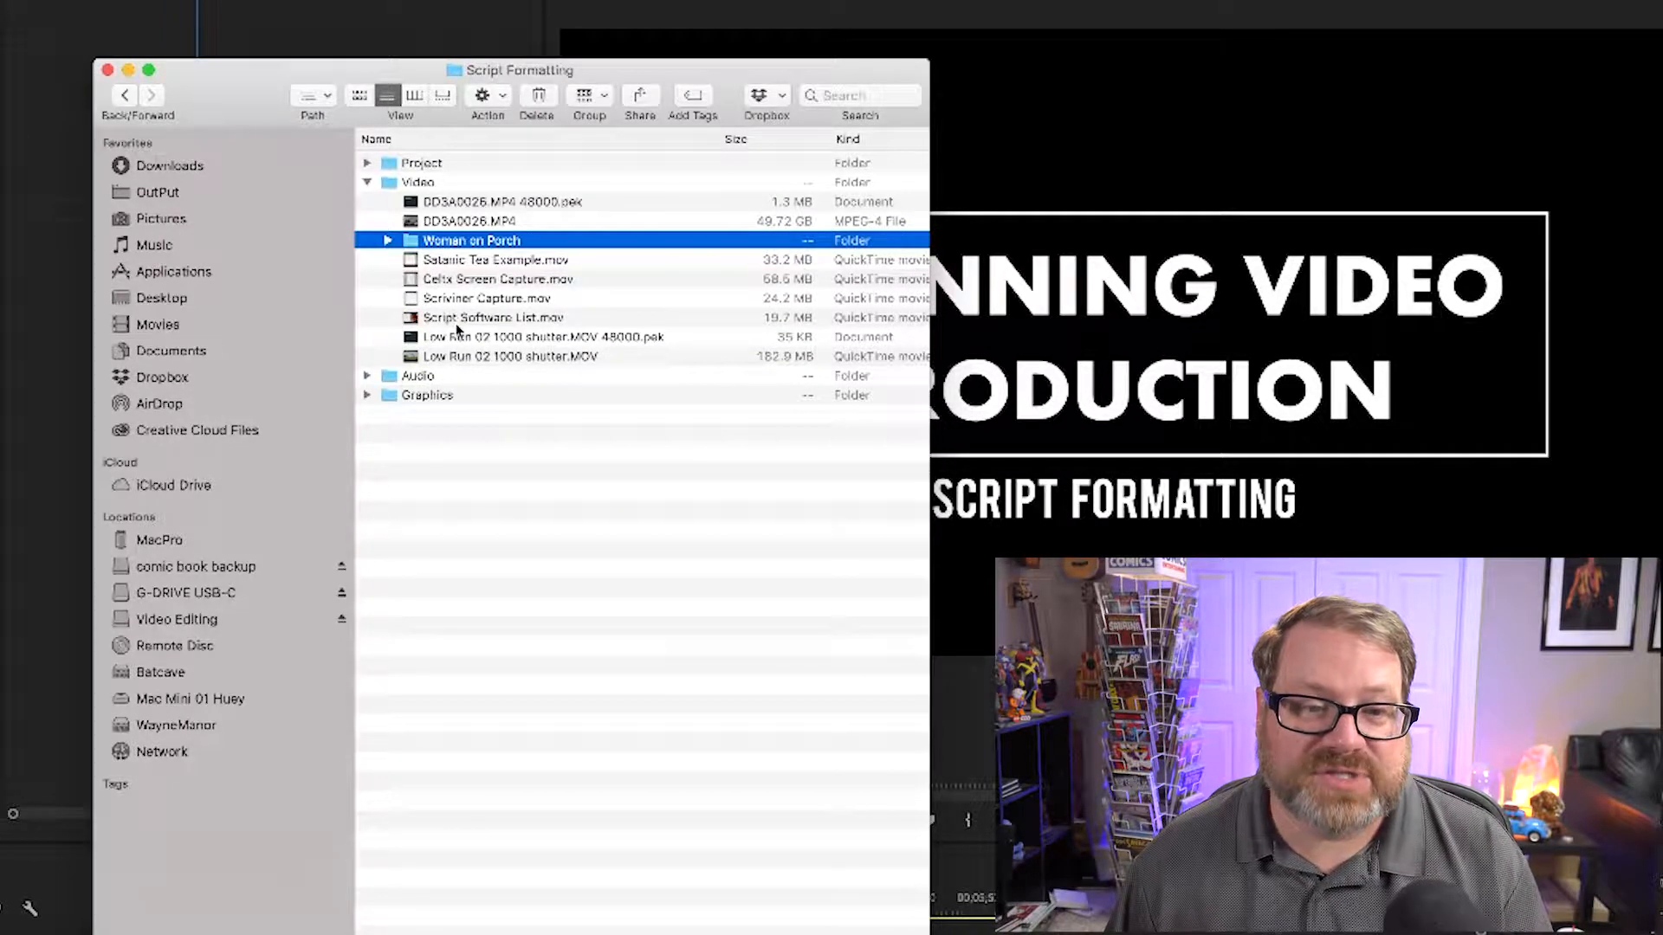
Step: Preview Script Software List.mov and collapse the Video folder
{"action": "left_click", "coordinate": [457, 322]}
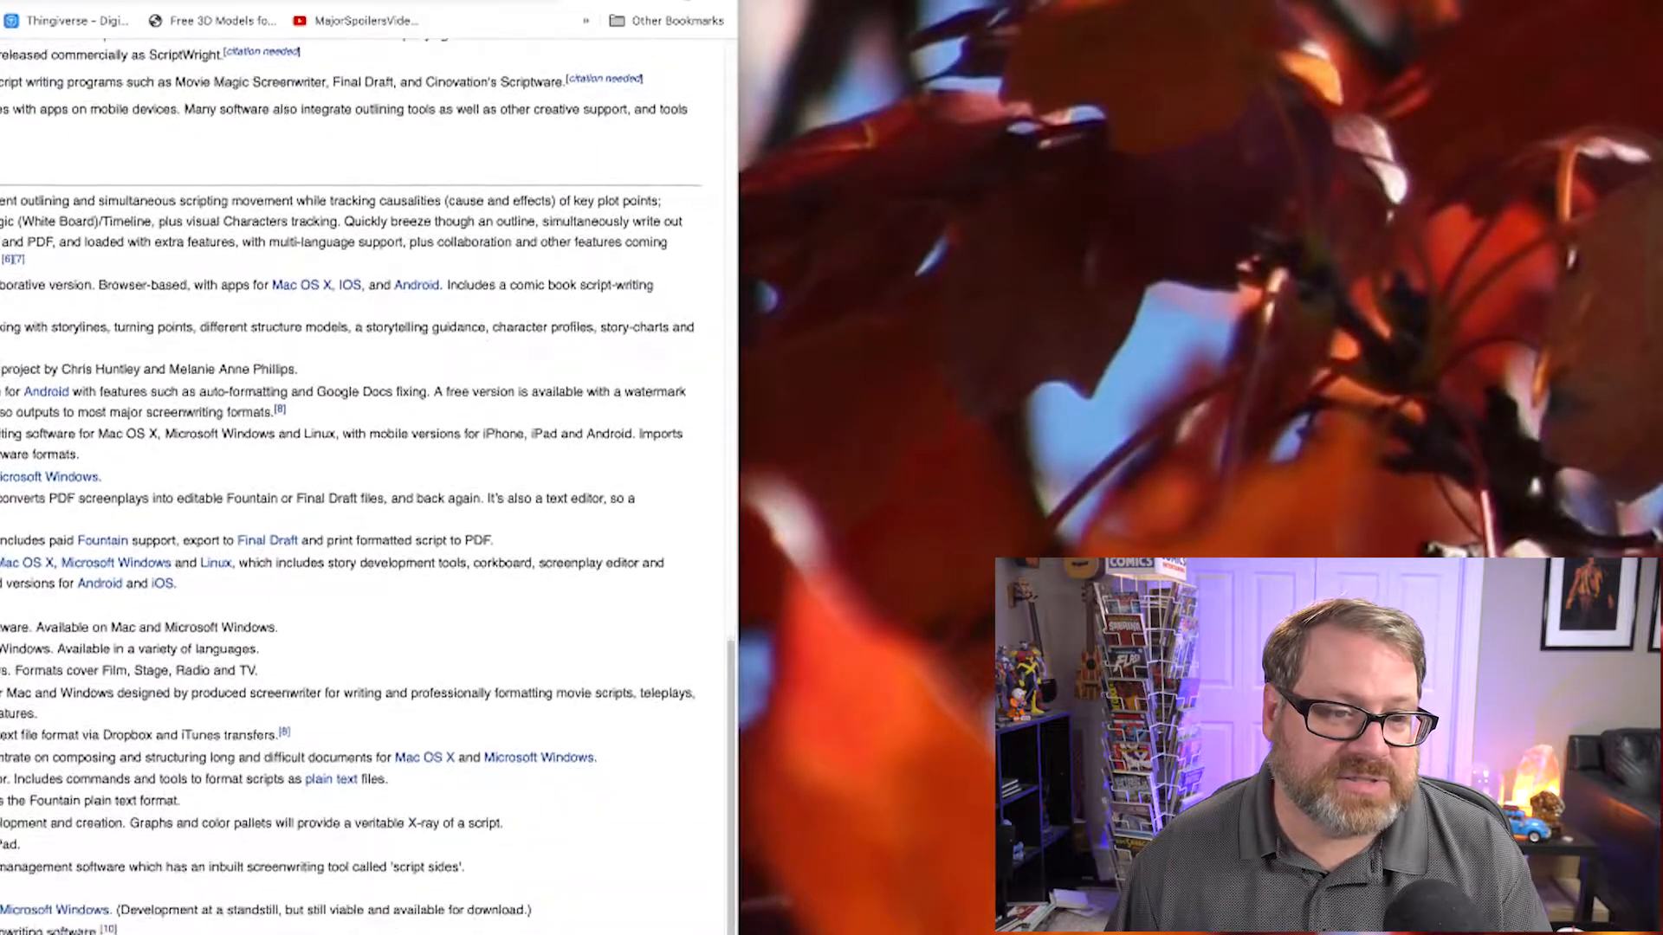
{"action": "key", "text": "space"}
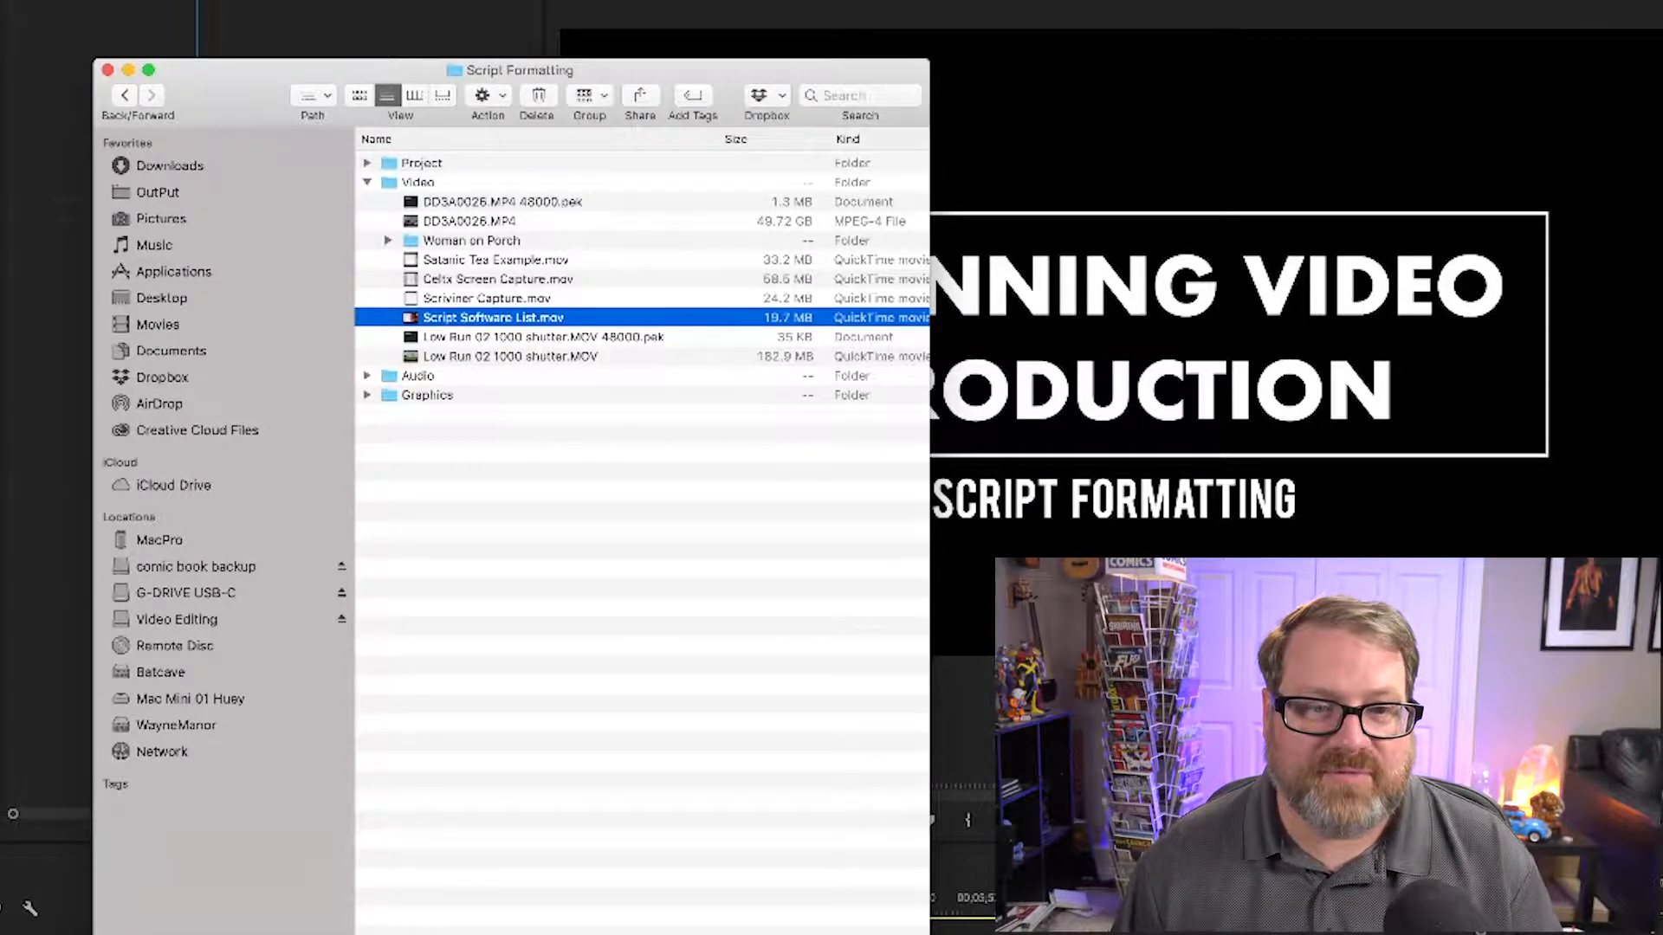
{"action": "left_click", "coordinate": [367, 183]}
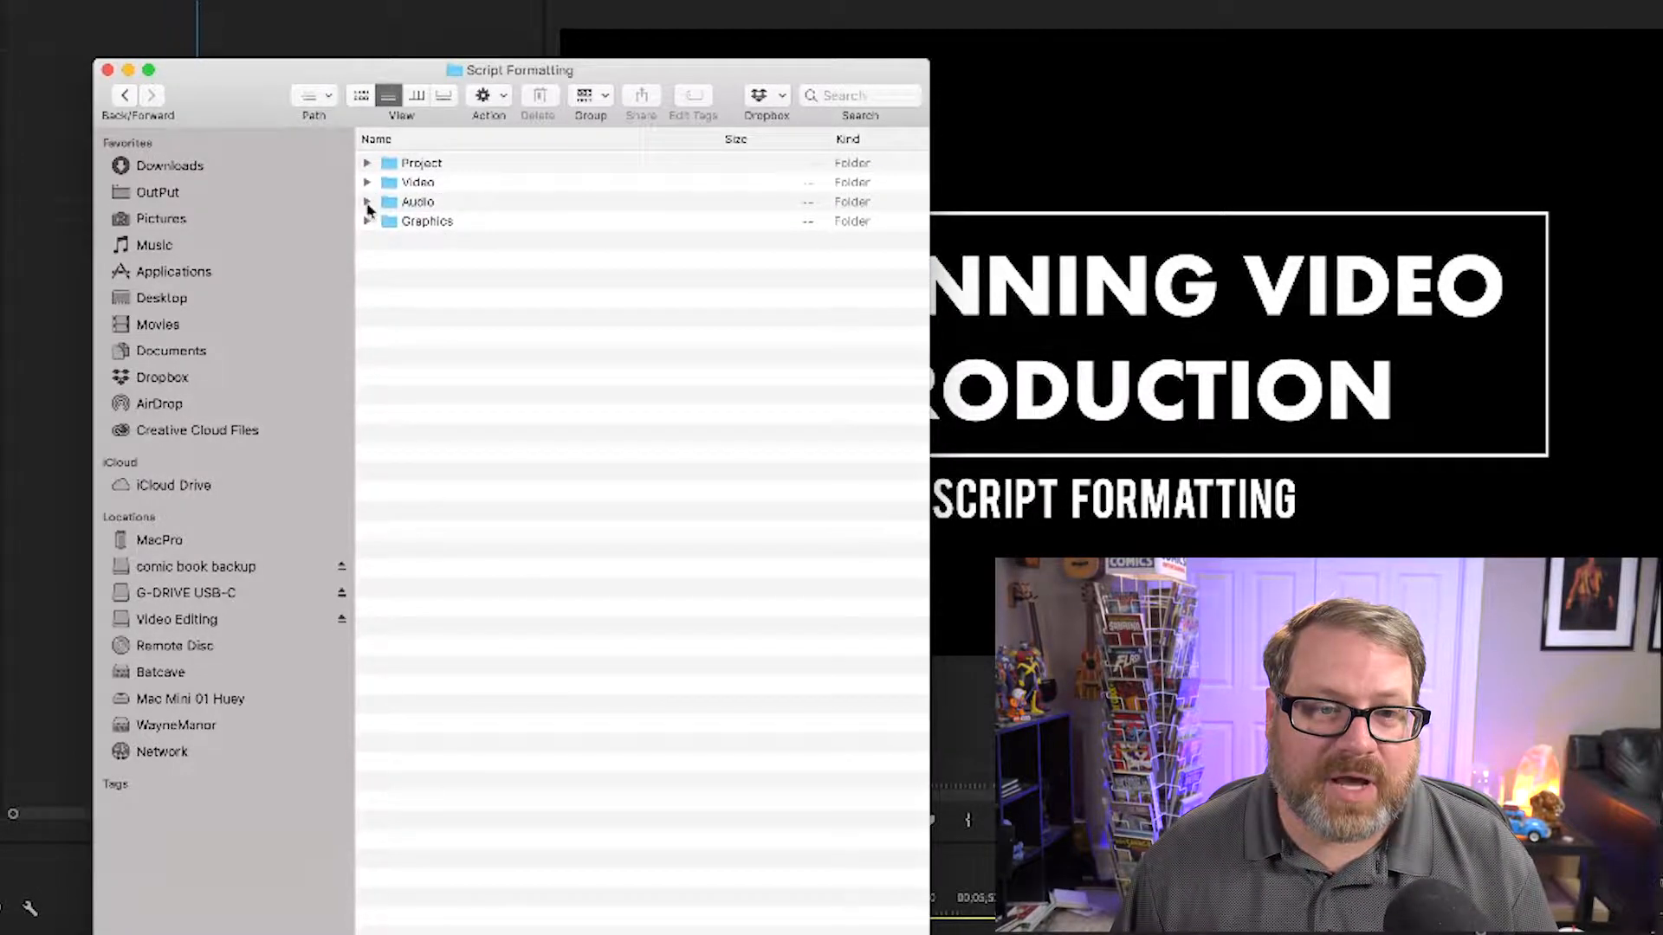
Step: Examine the Final_mixdown files in the Audio folder and collapse the folder
{"action": "left_click", "coordinate": [368, 202]}
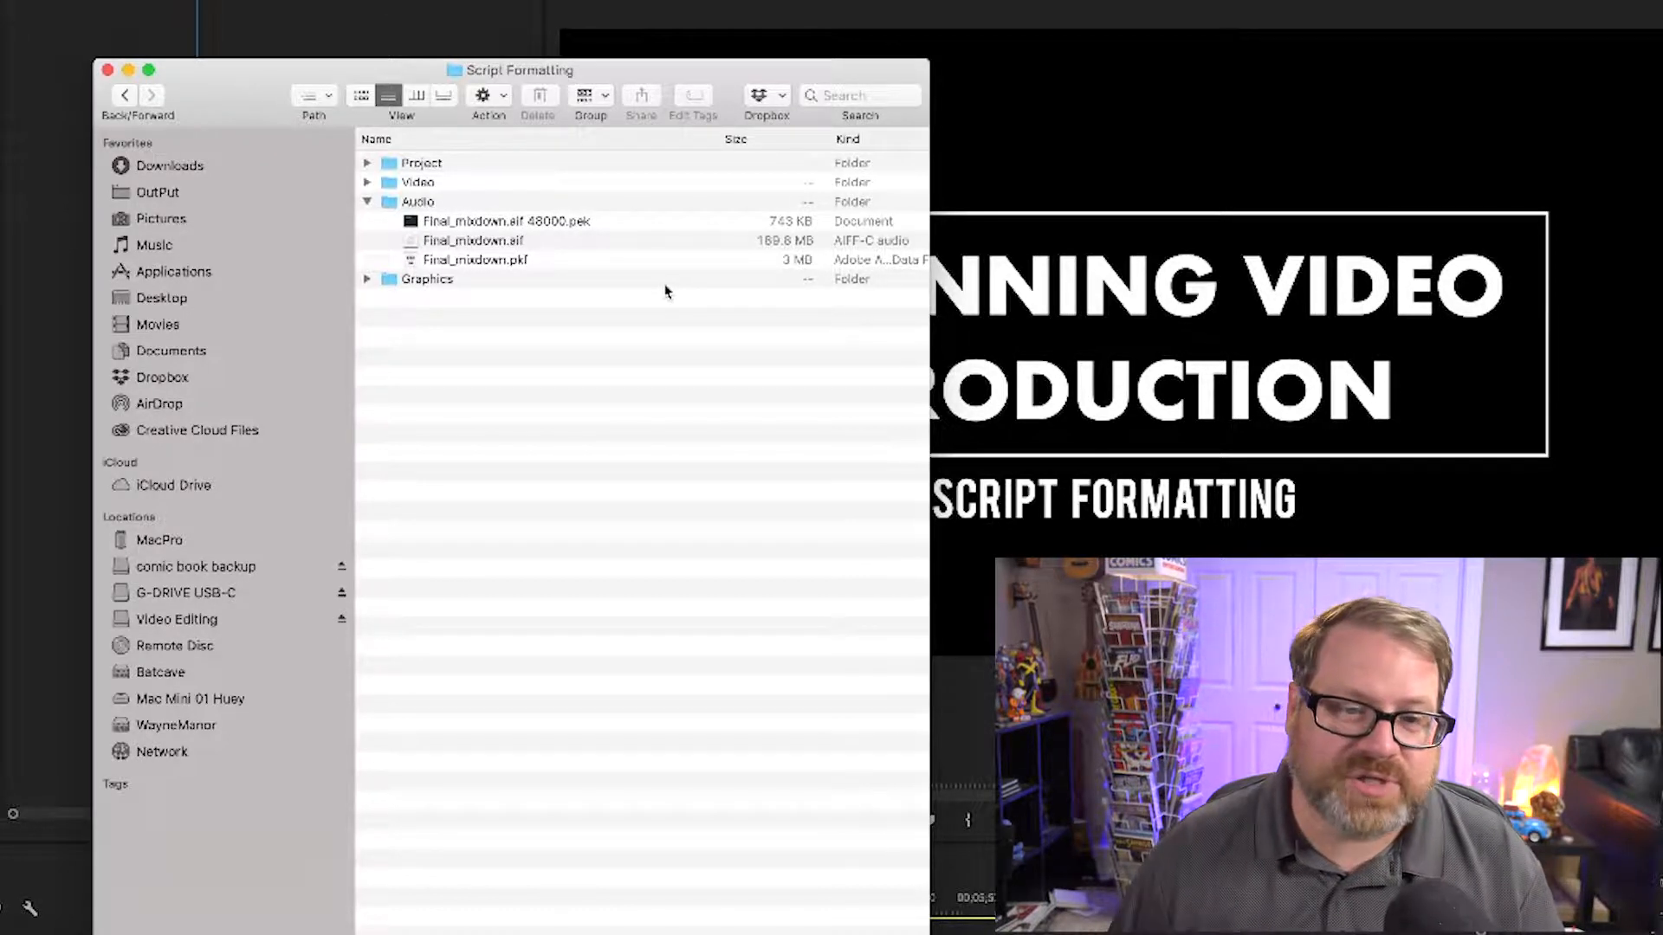
{"action": "left_click", "coordinate": [482, 262]}
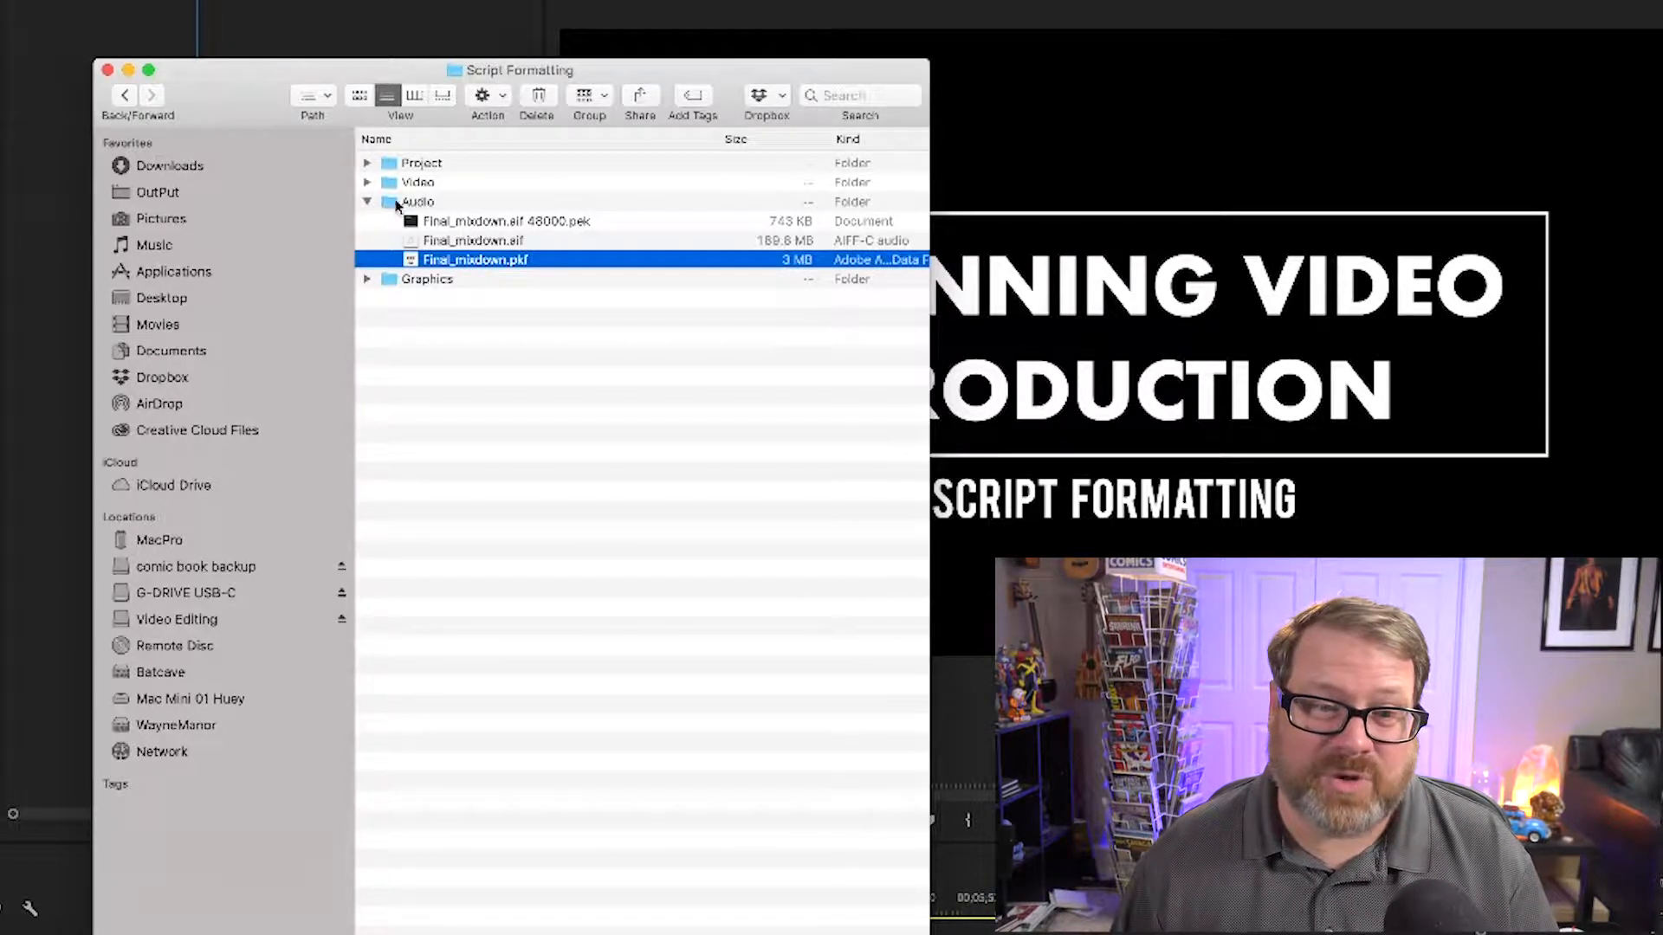
{"action": "left_click", "coordinate": [367, 201]}
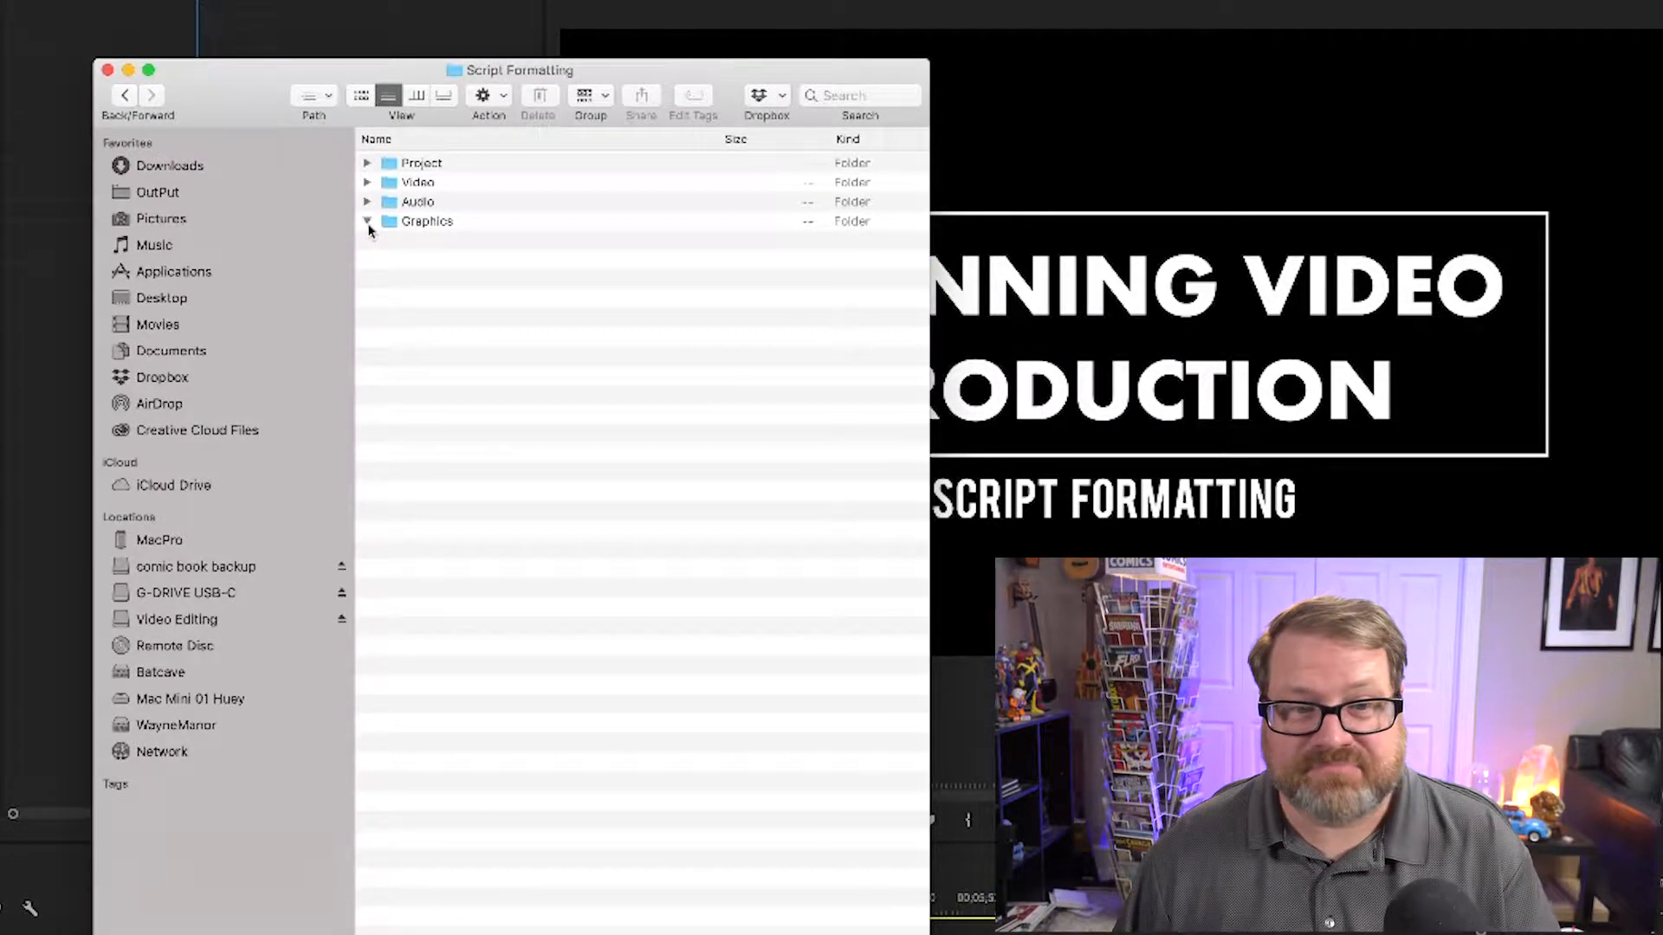
Step: Expand the Graphics folder, preview Parentheticals.mov, and collapse the folder
{"action": "left_click", "coordinate": [367, 220]}
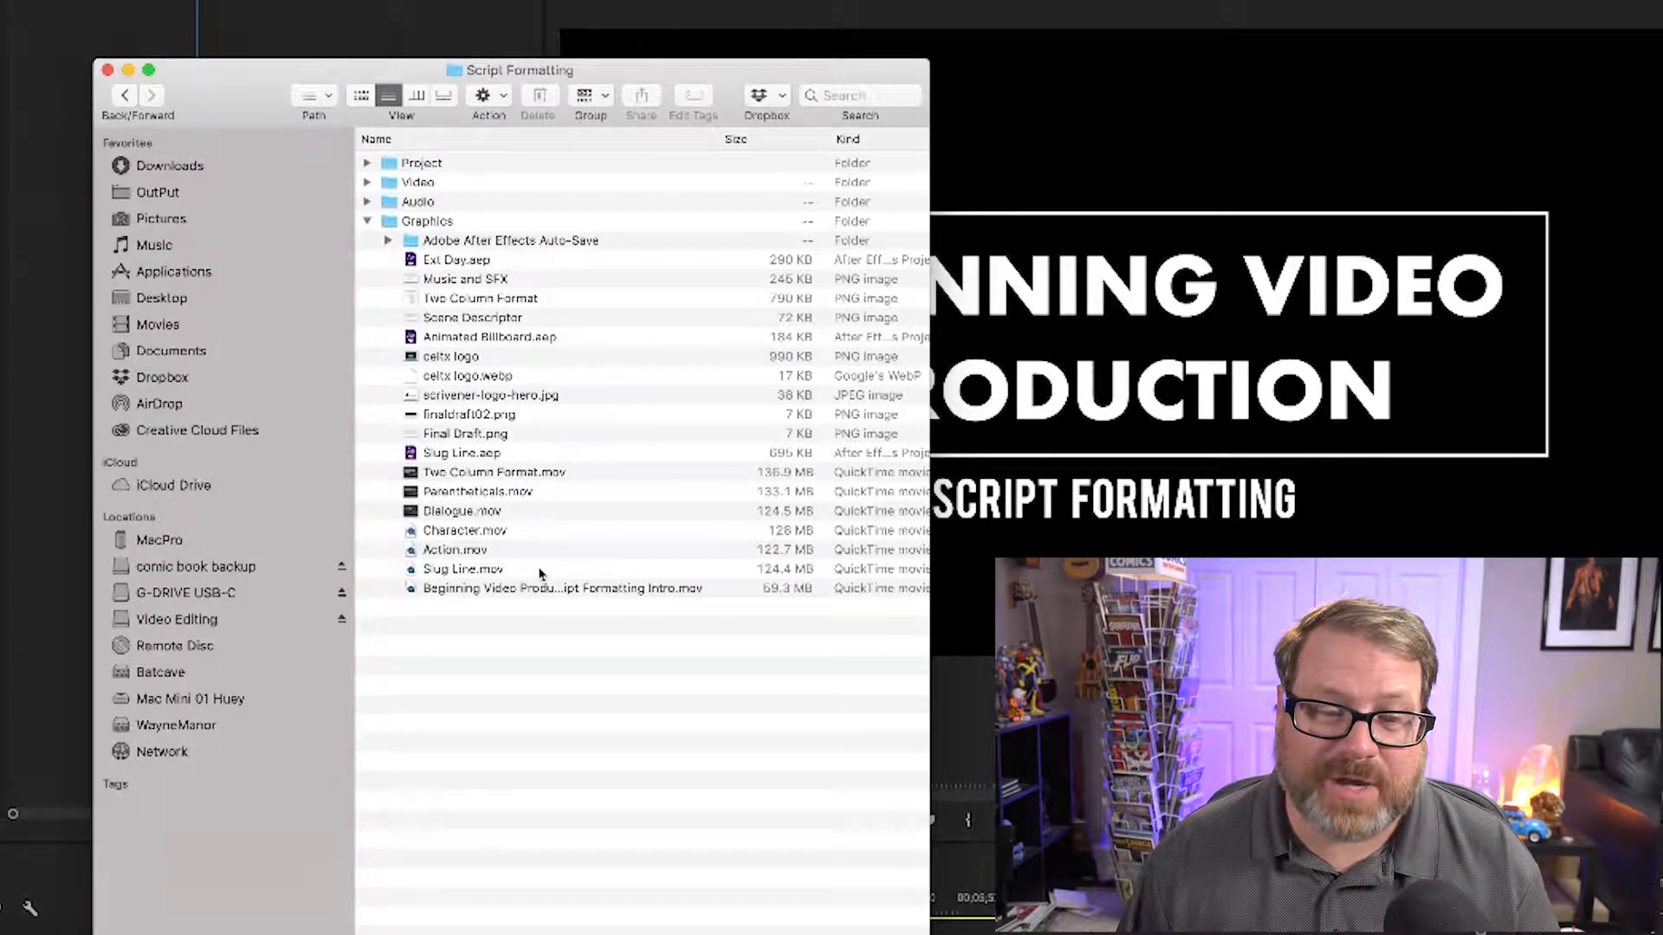
{"action": "left_click", "coordinate": [468, 493]}
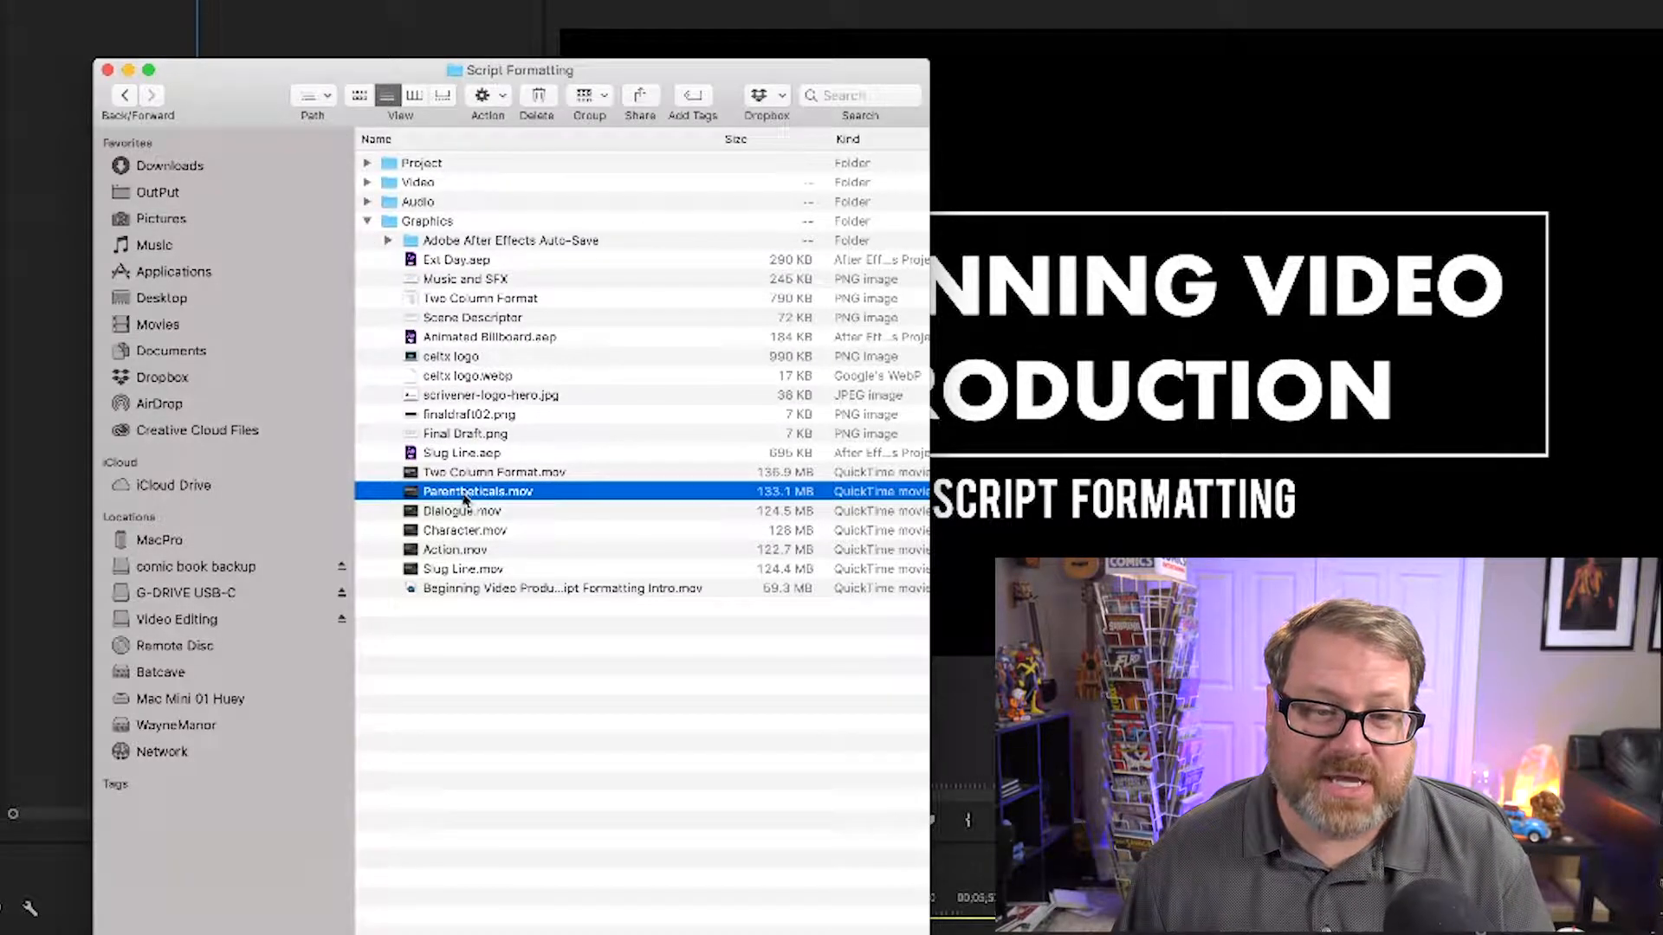
{"action": "key", "text": "space"}
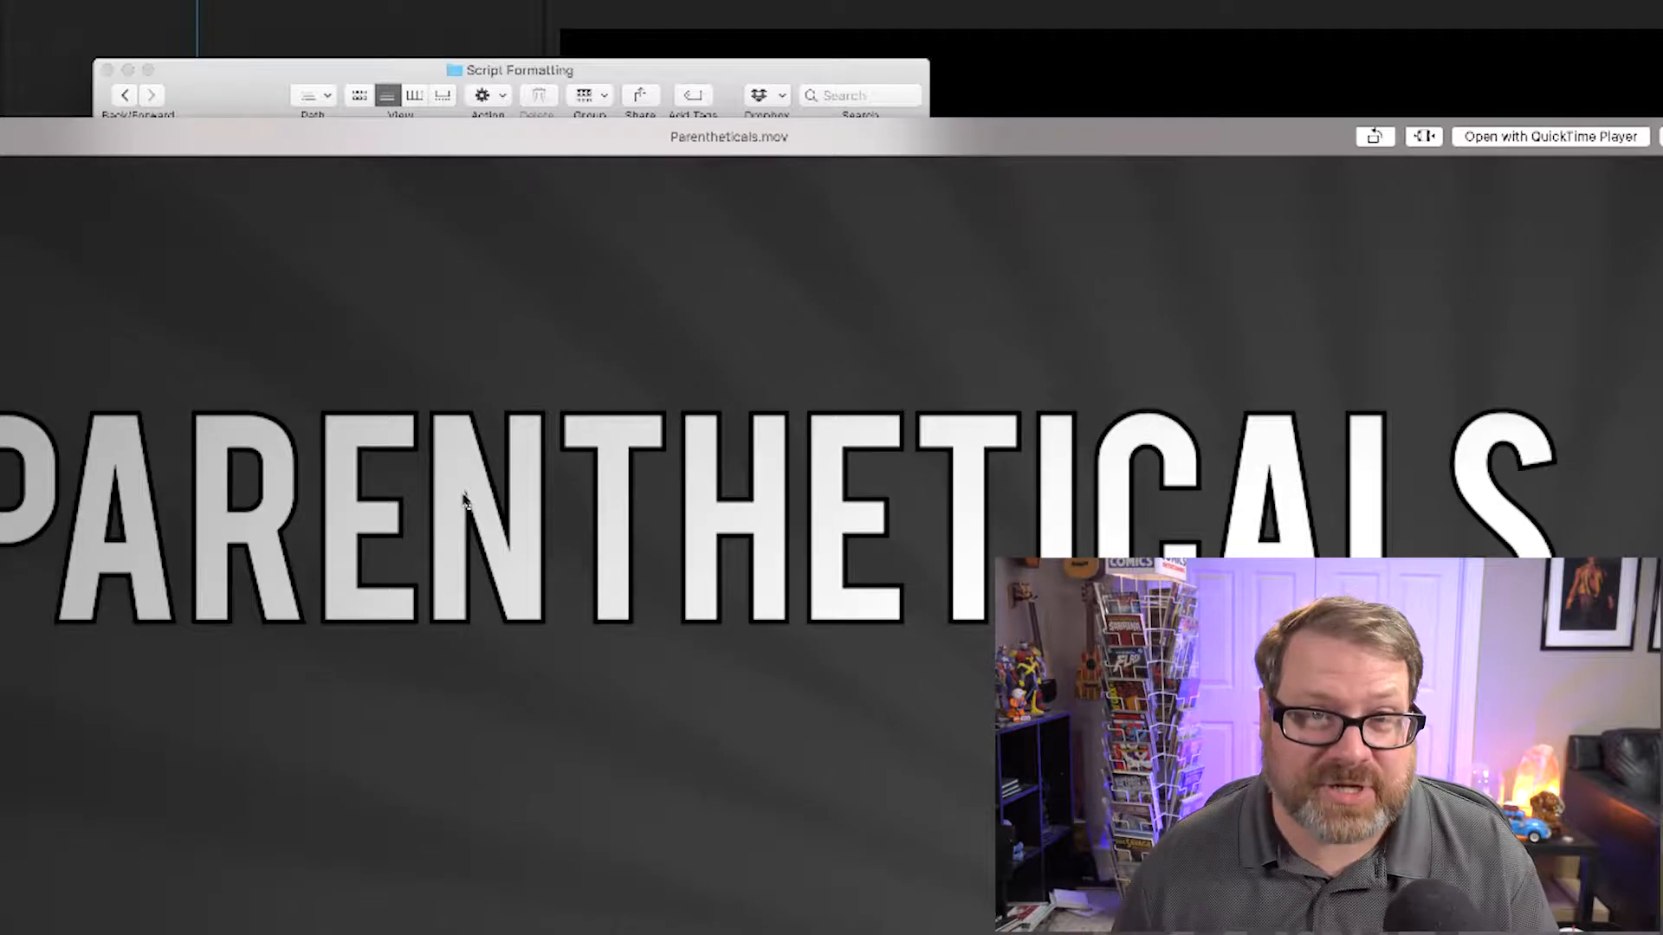
{"action": "key", "text": "space"}
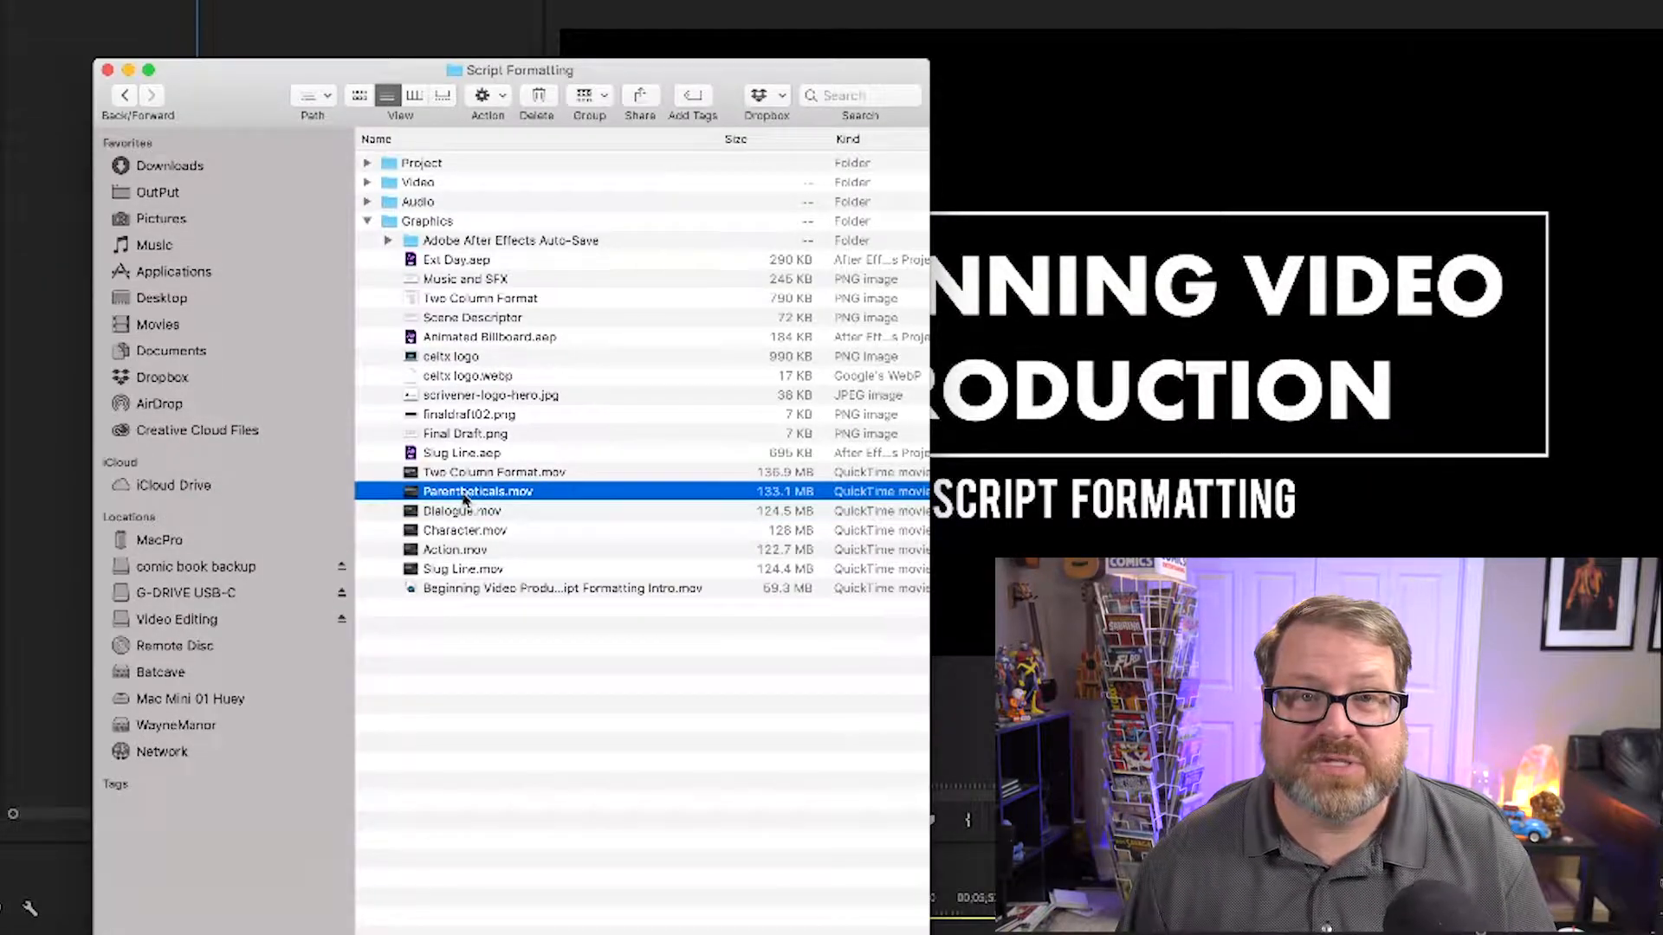
{"action": "left_click", "coordinate": [367, 223]}
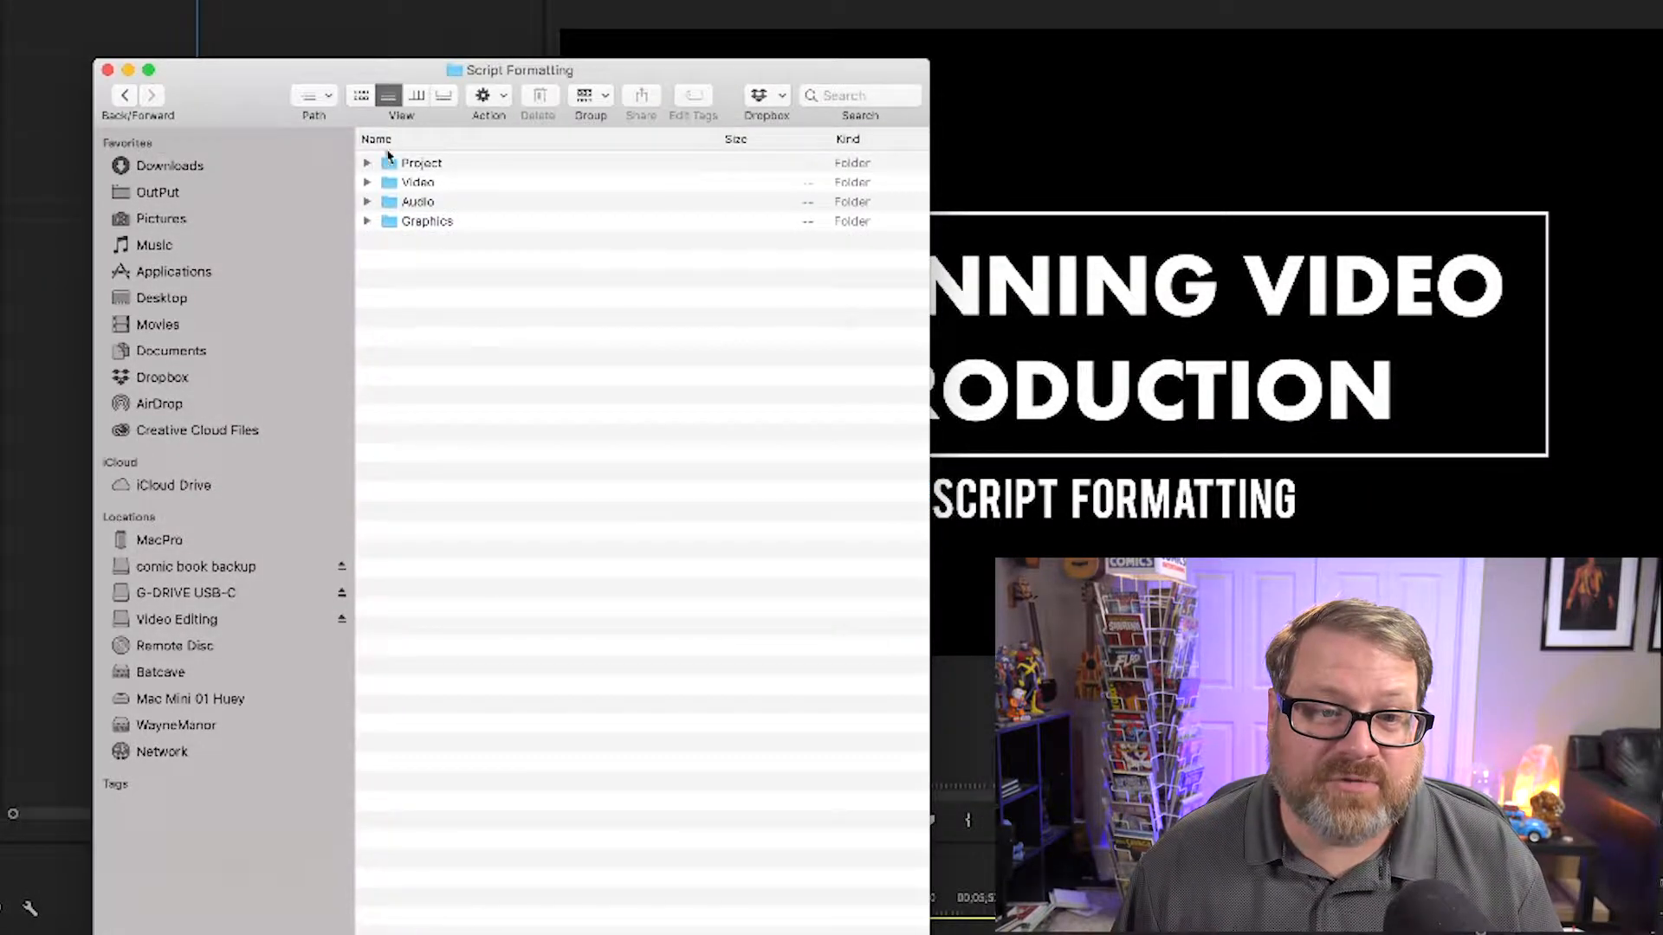
Step: Examine the contents of the Project folder, collapse it, and close the Script Formatting window
{"action": "left_click", "coordinate": [369, 165]}
{"action": "left_click", "coordinate": [368, 165]}
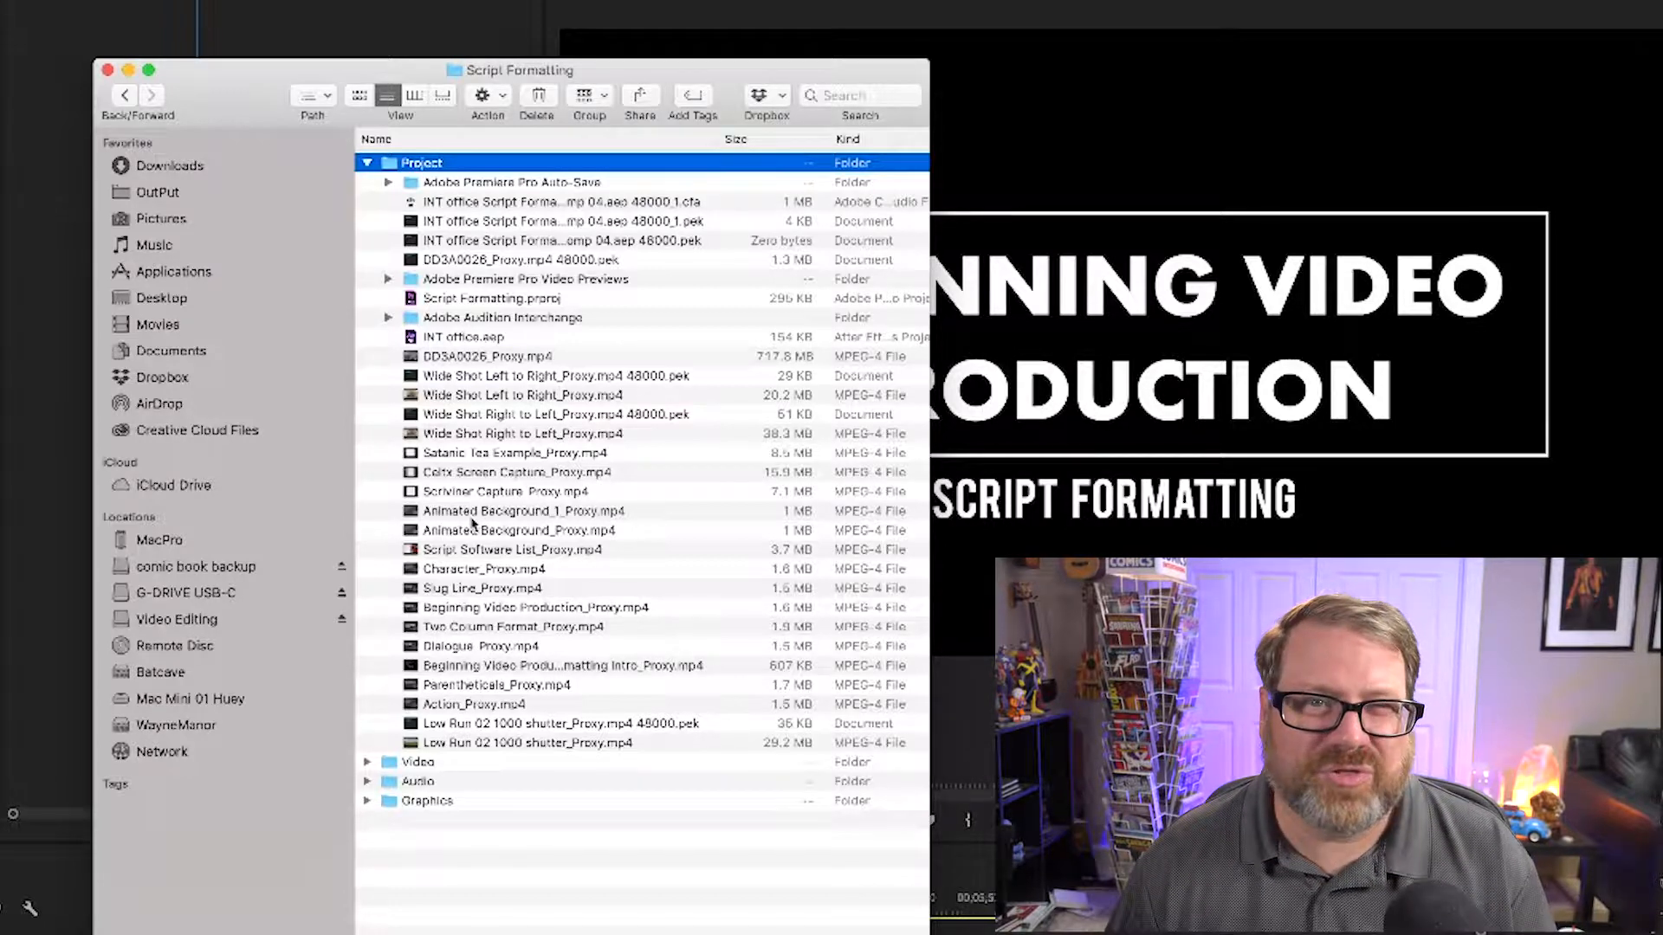
{"action": "left_click", "coordinate": [368, 164]}
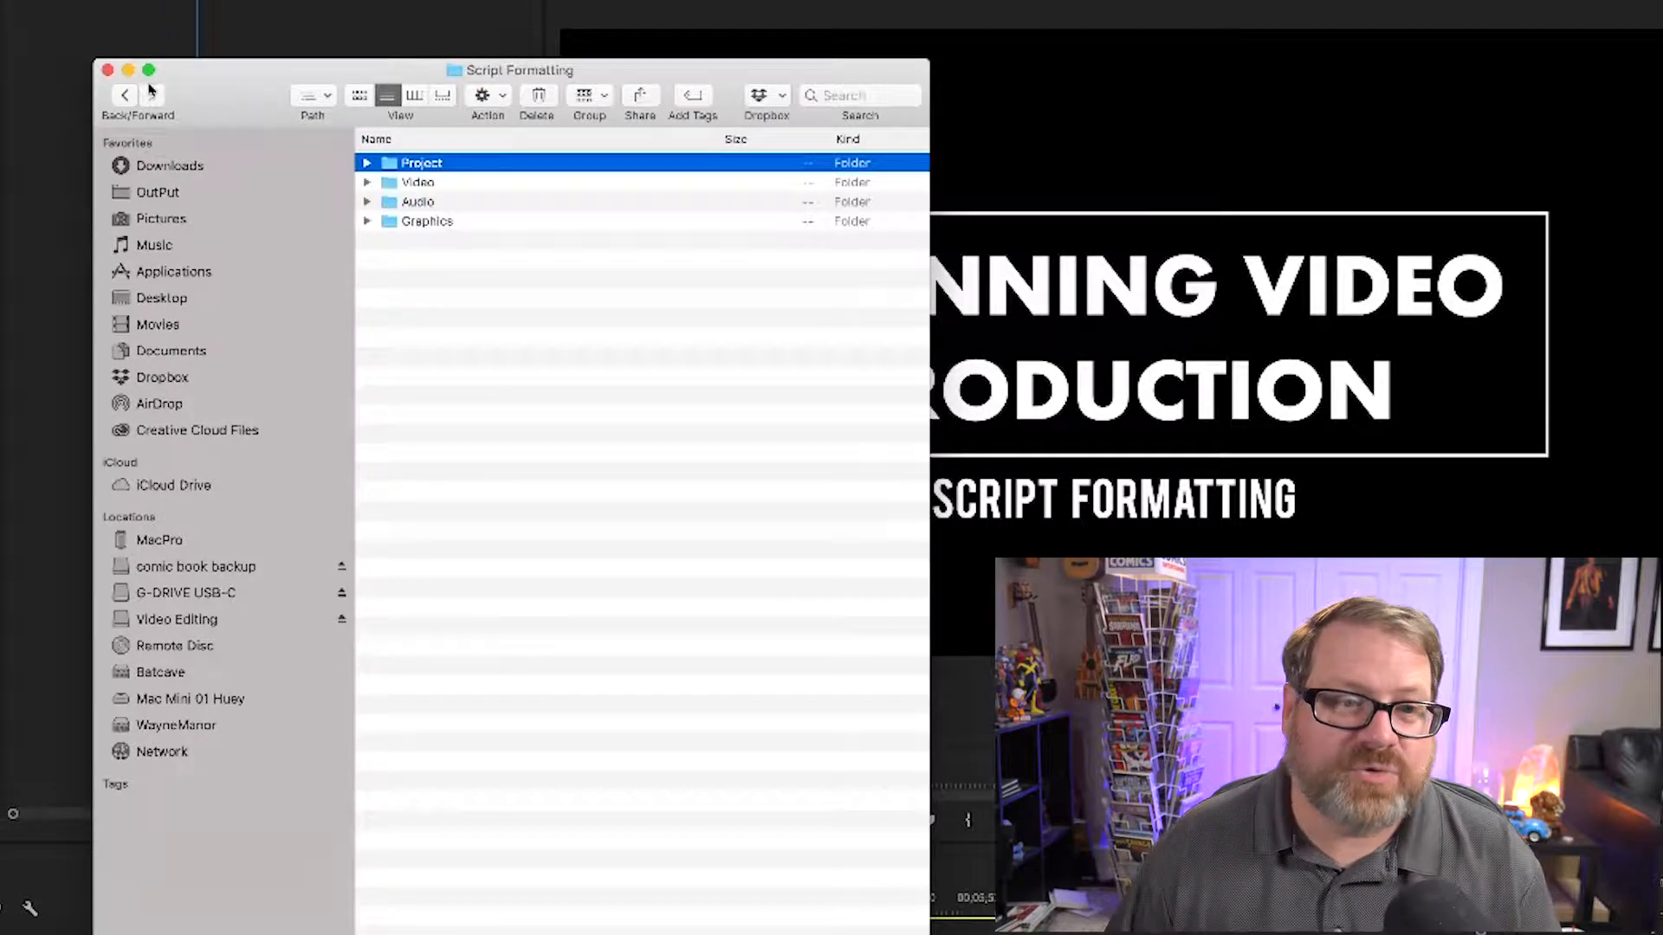
{"action": "left_click", "coordinate": [108, 70]}
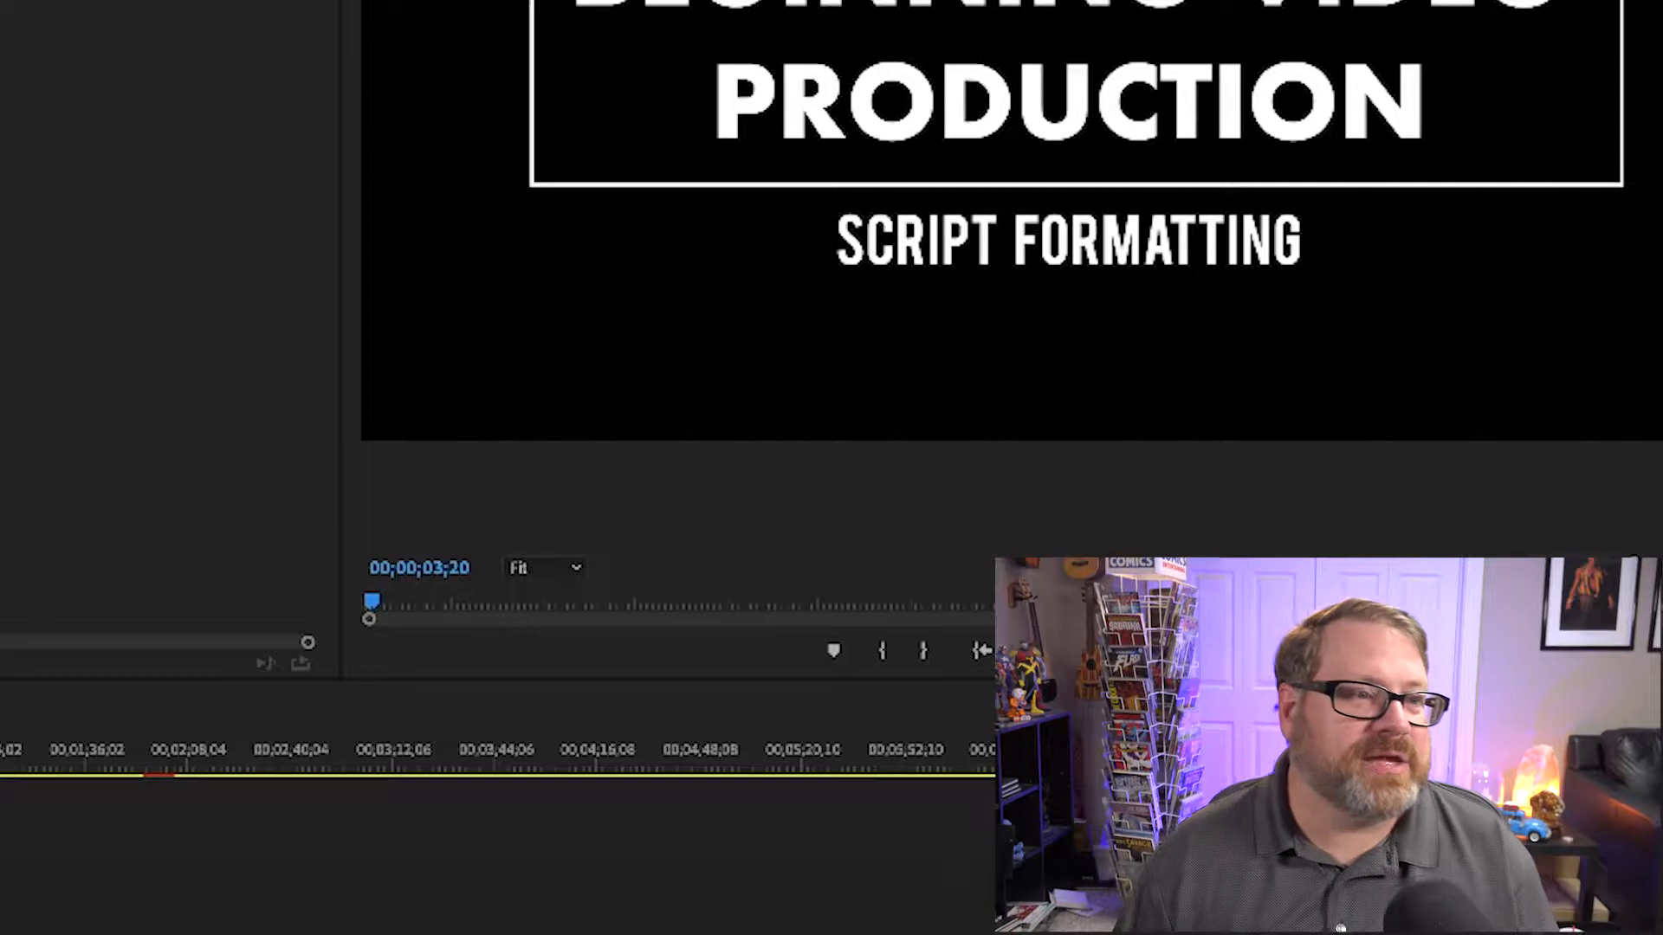
Step: Start a new Premiere Pro project and name it Class Example
{"action": "key", "text": "shift+3"}
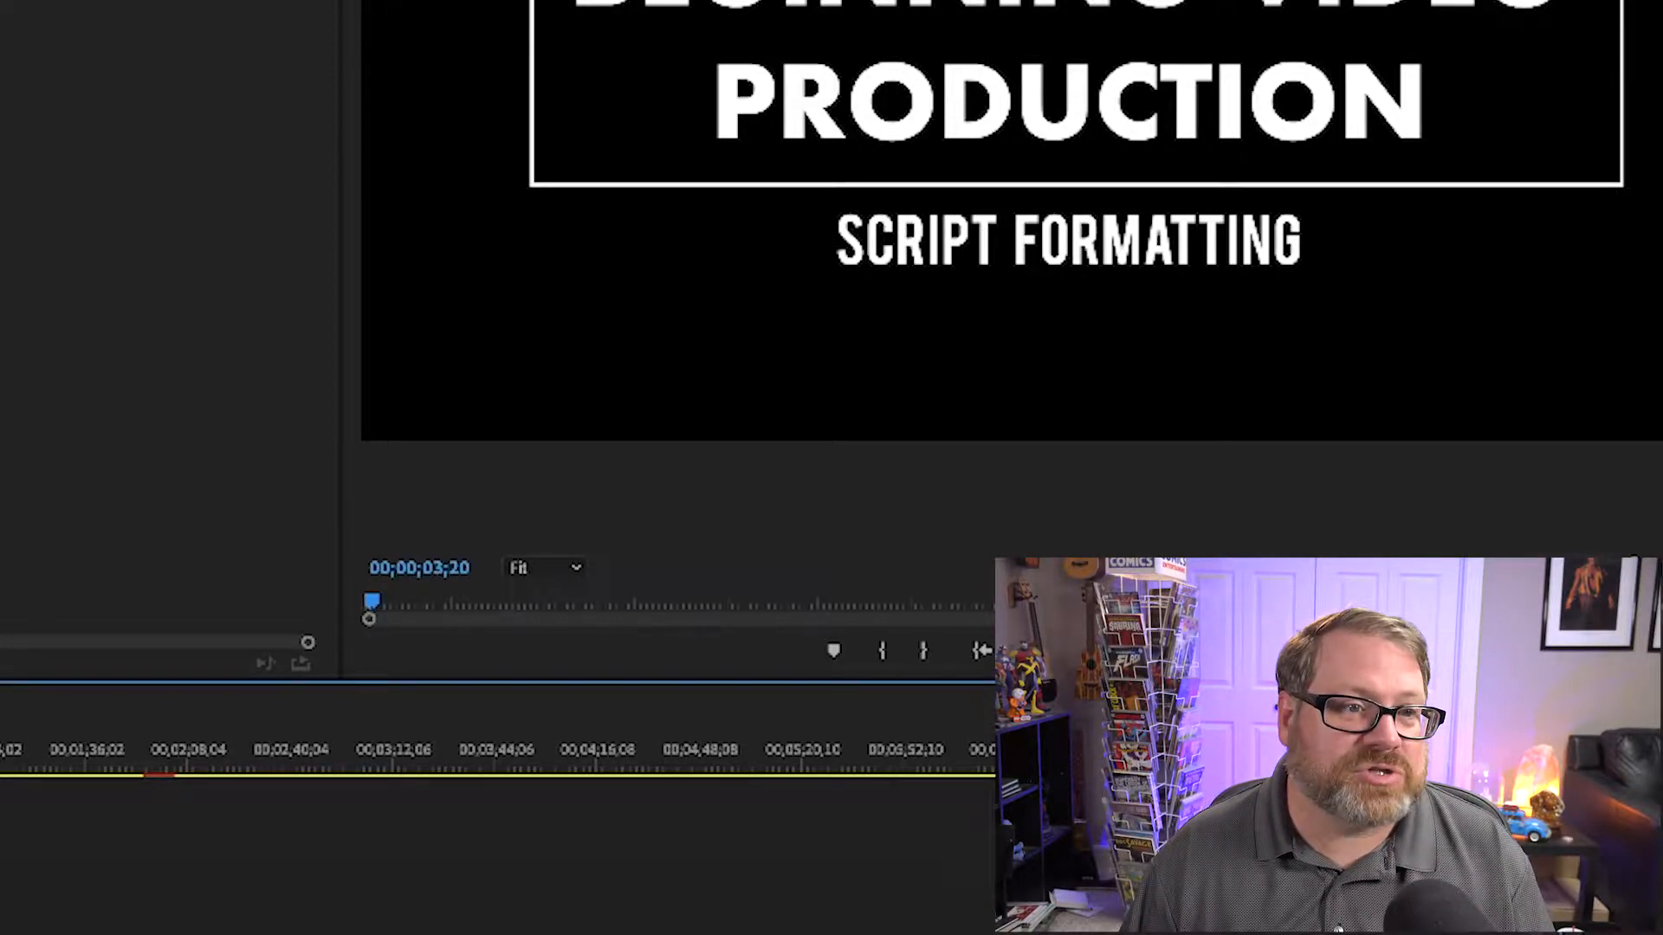
{"action": "key", "text": "super+alt+n"}
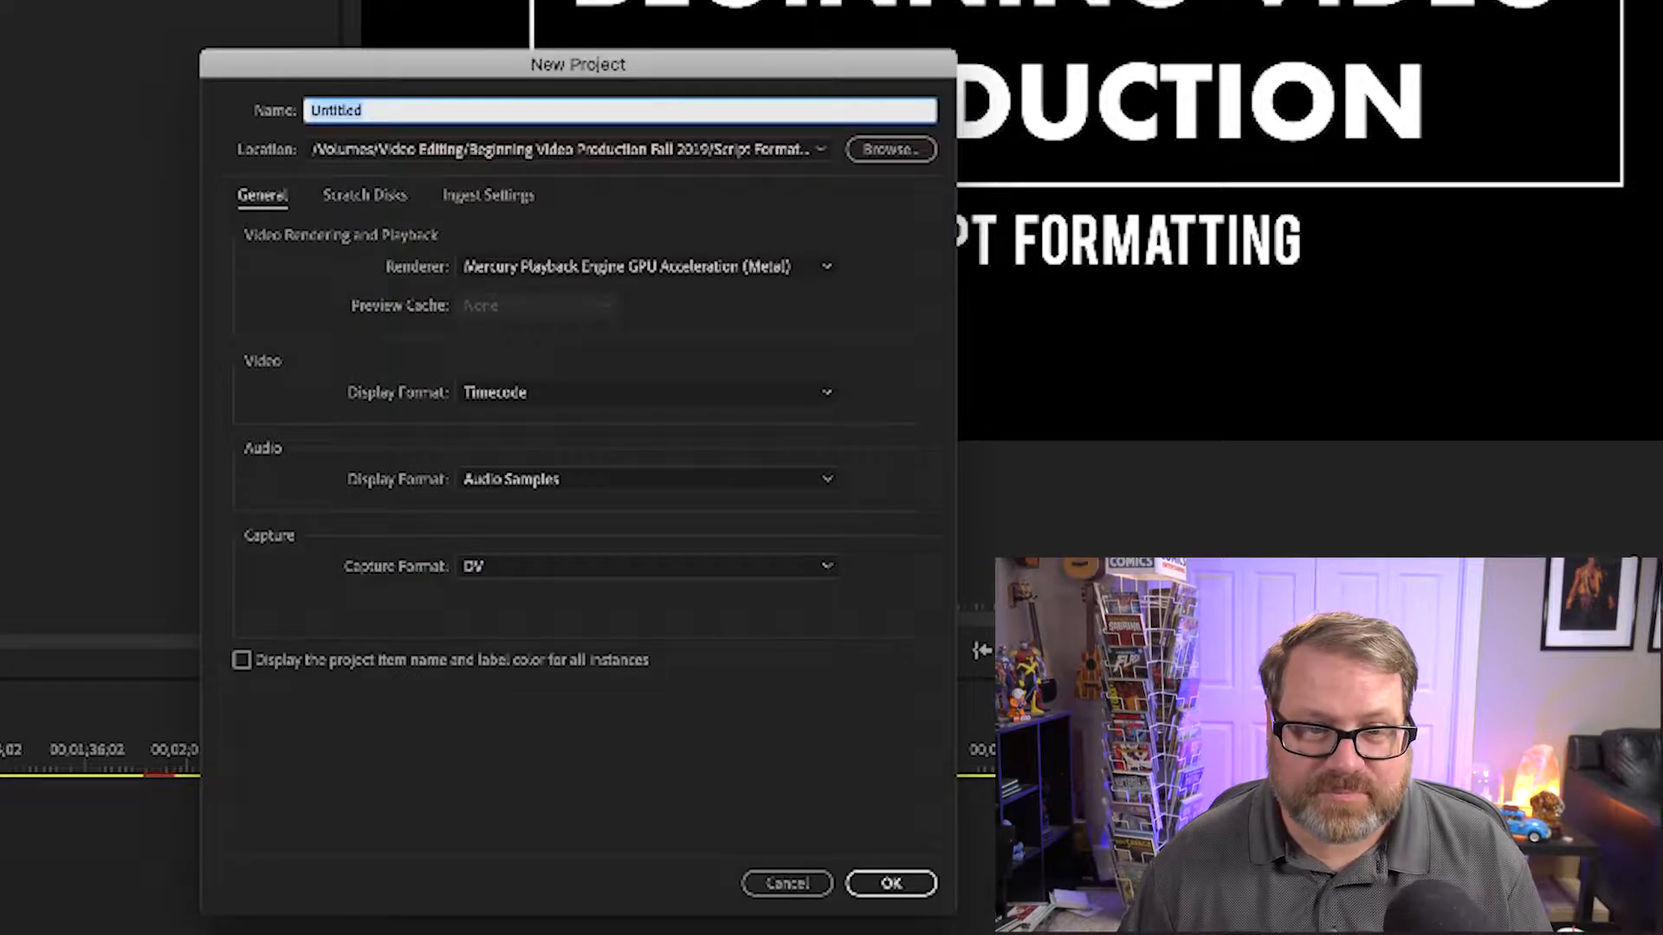
{"action": "type", "text": "s Example"}
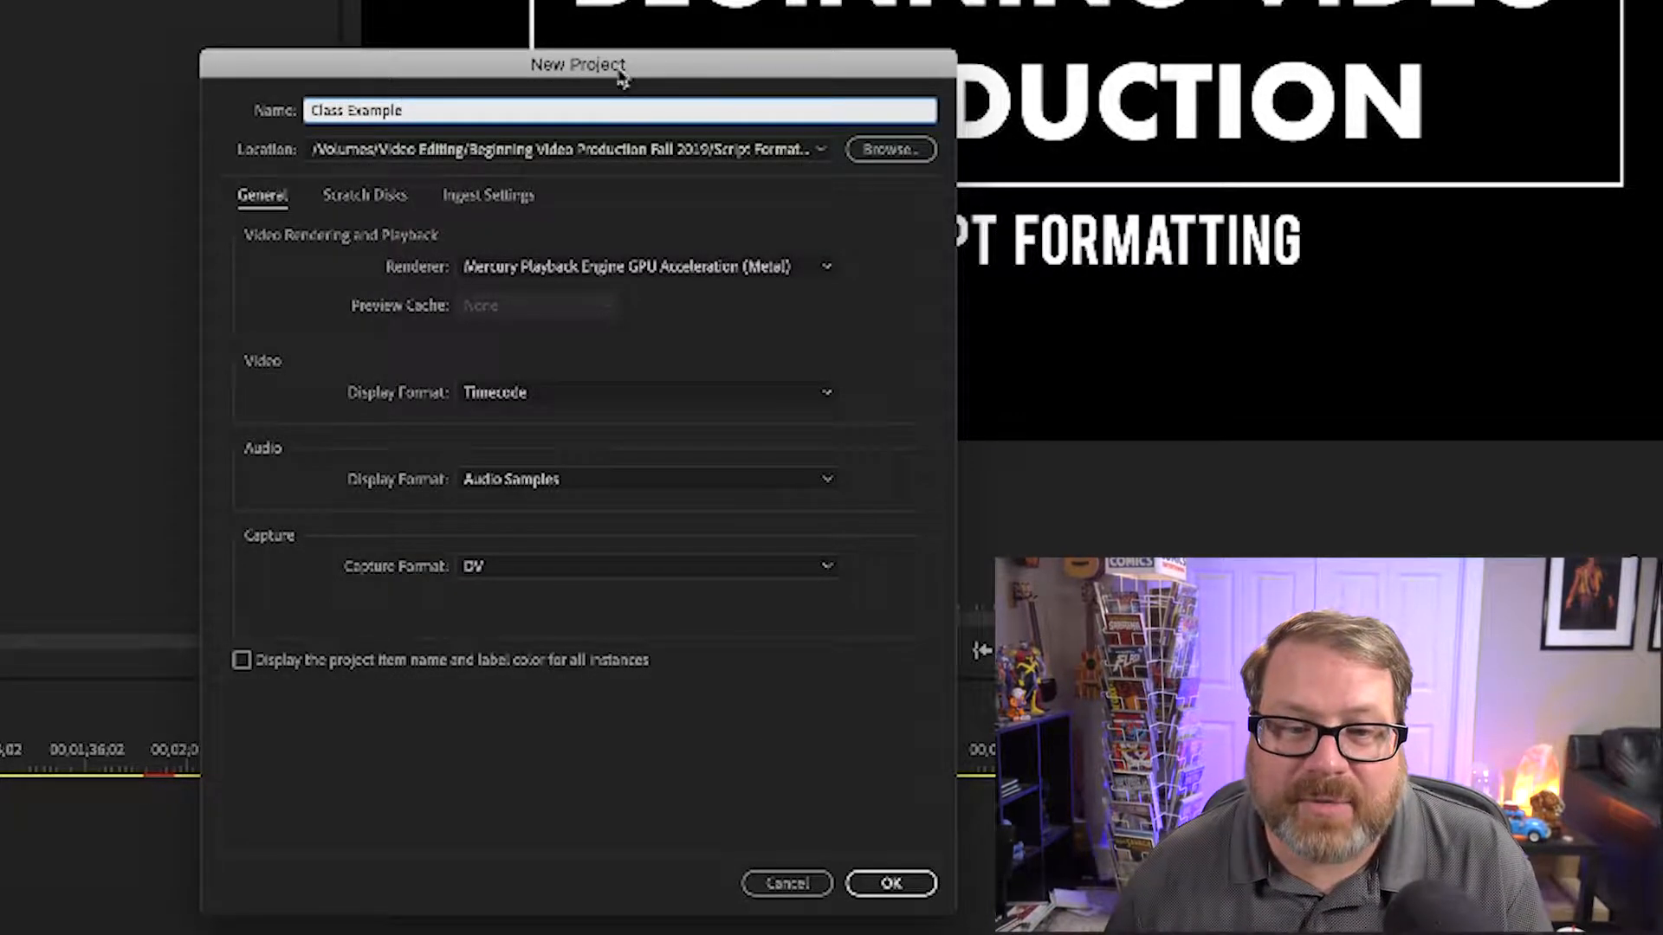
Step: Choose the Project folder inside Script Formatting as the new project's save location
{"action": "left_click", "coordinate": [824, 154]}
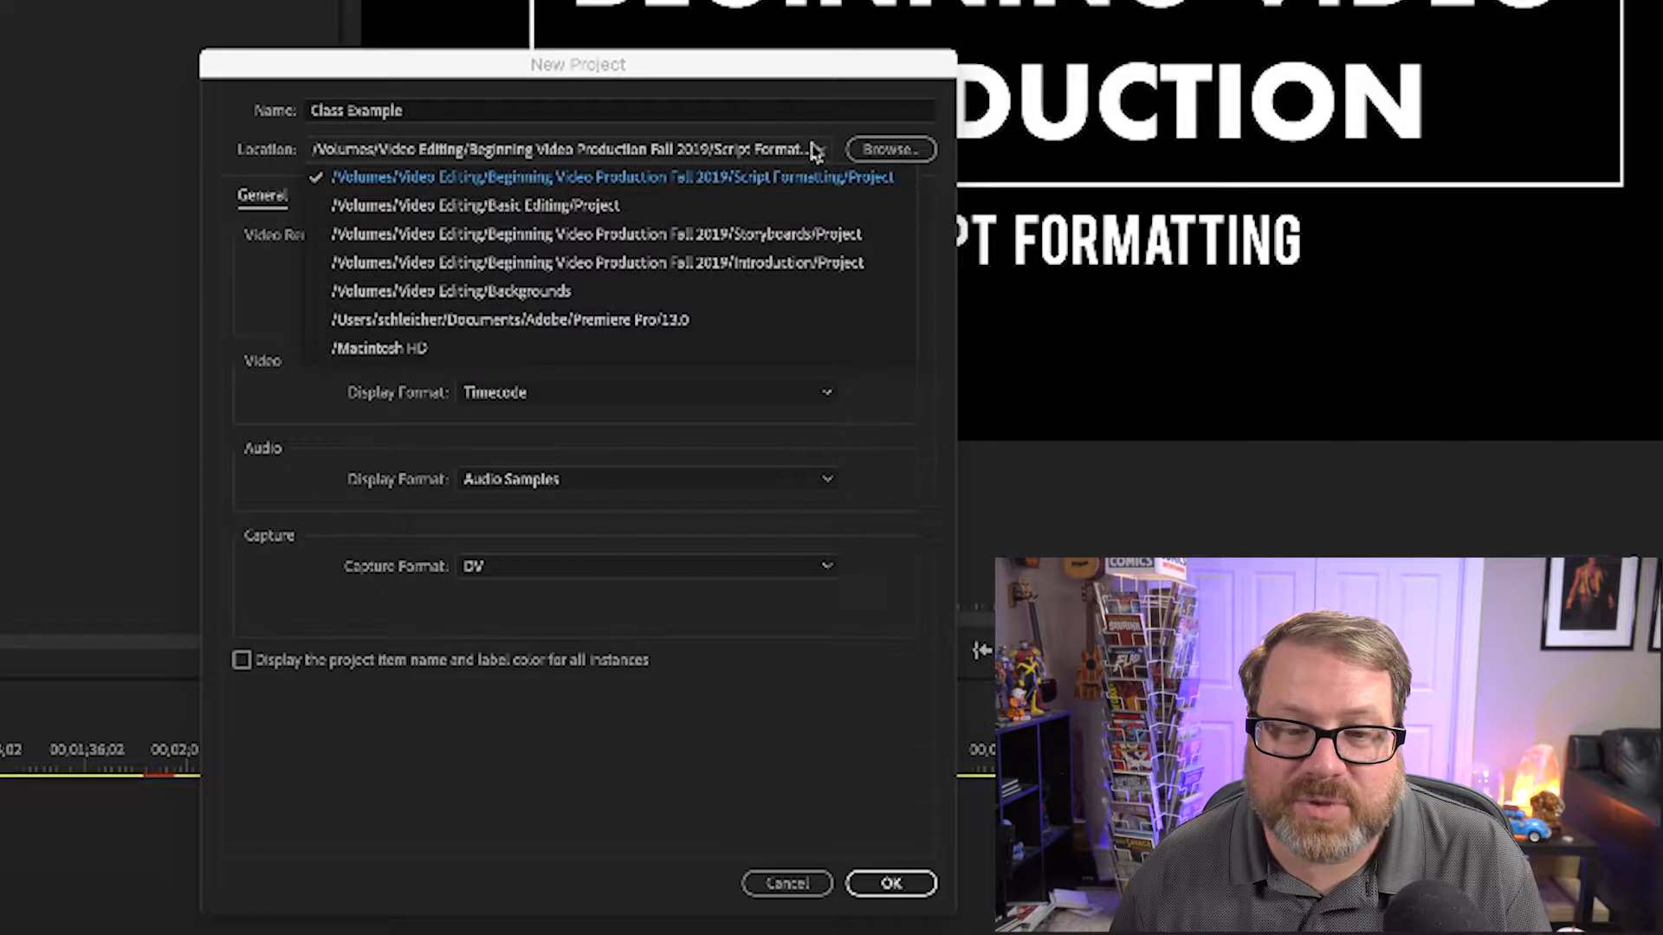
{"action": "left_click", "coordinate": [845, 124]}
{"action": "left_click", "coordinate": [891, 149]}
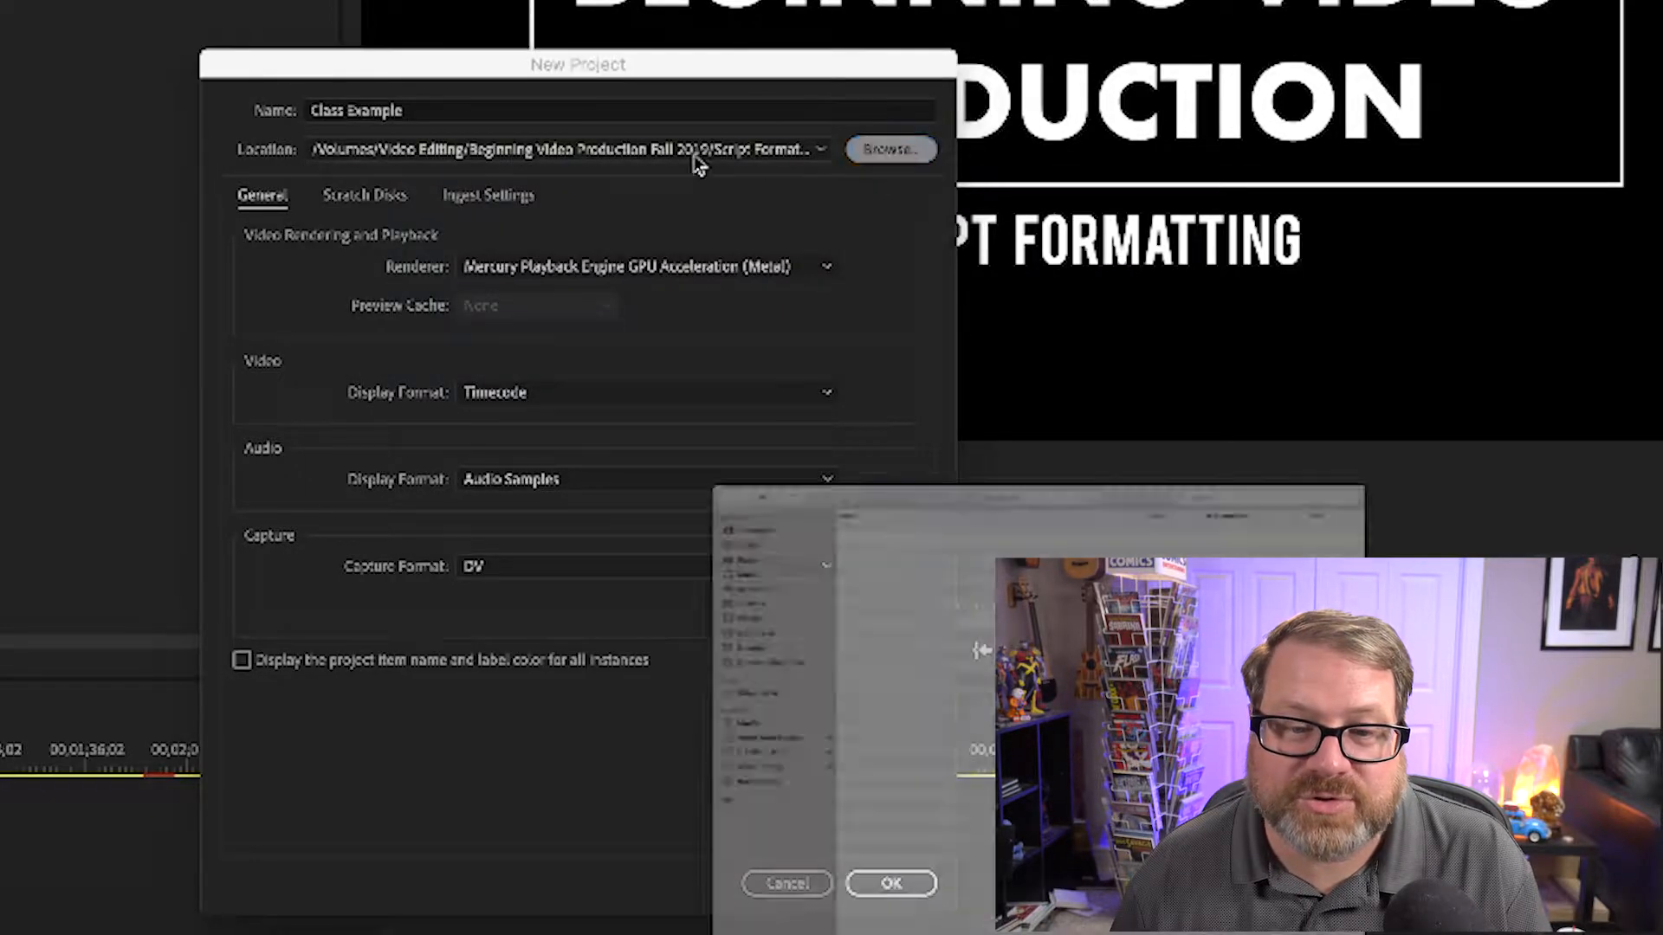
{"action": "left_click", "coordinate": [987, 163]}
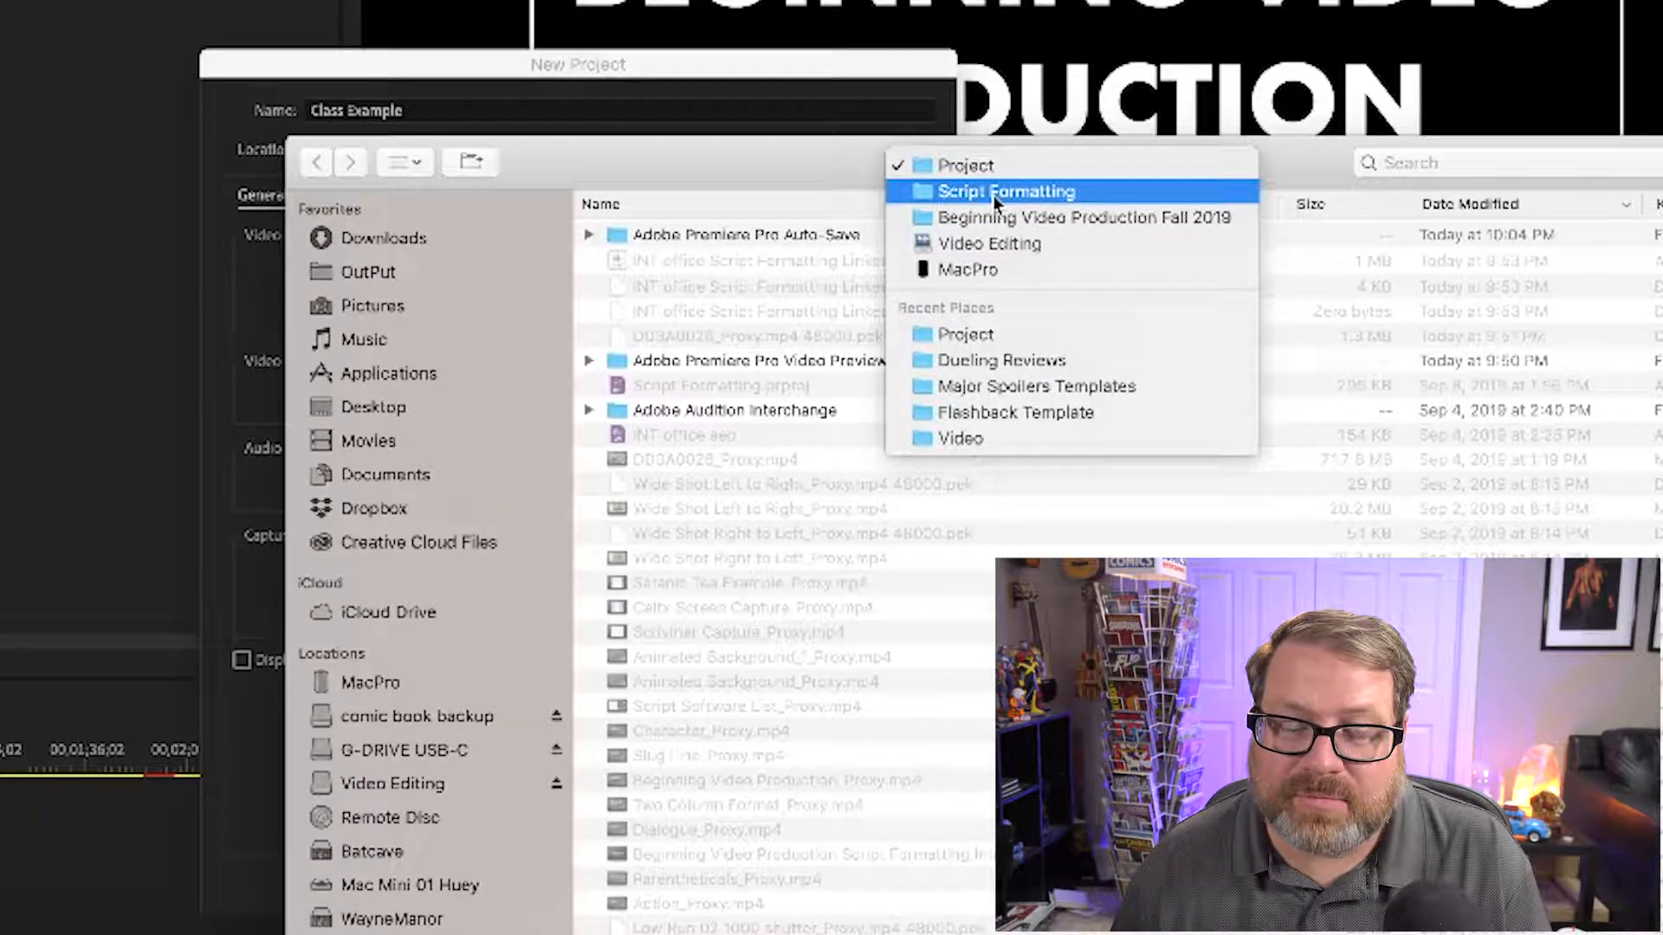
{"action": "left_click", "coordinate": [966, 165]}
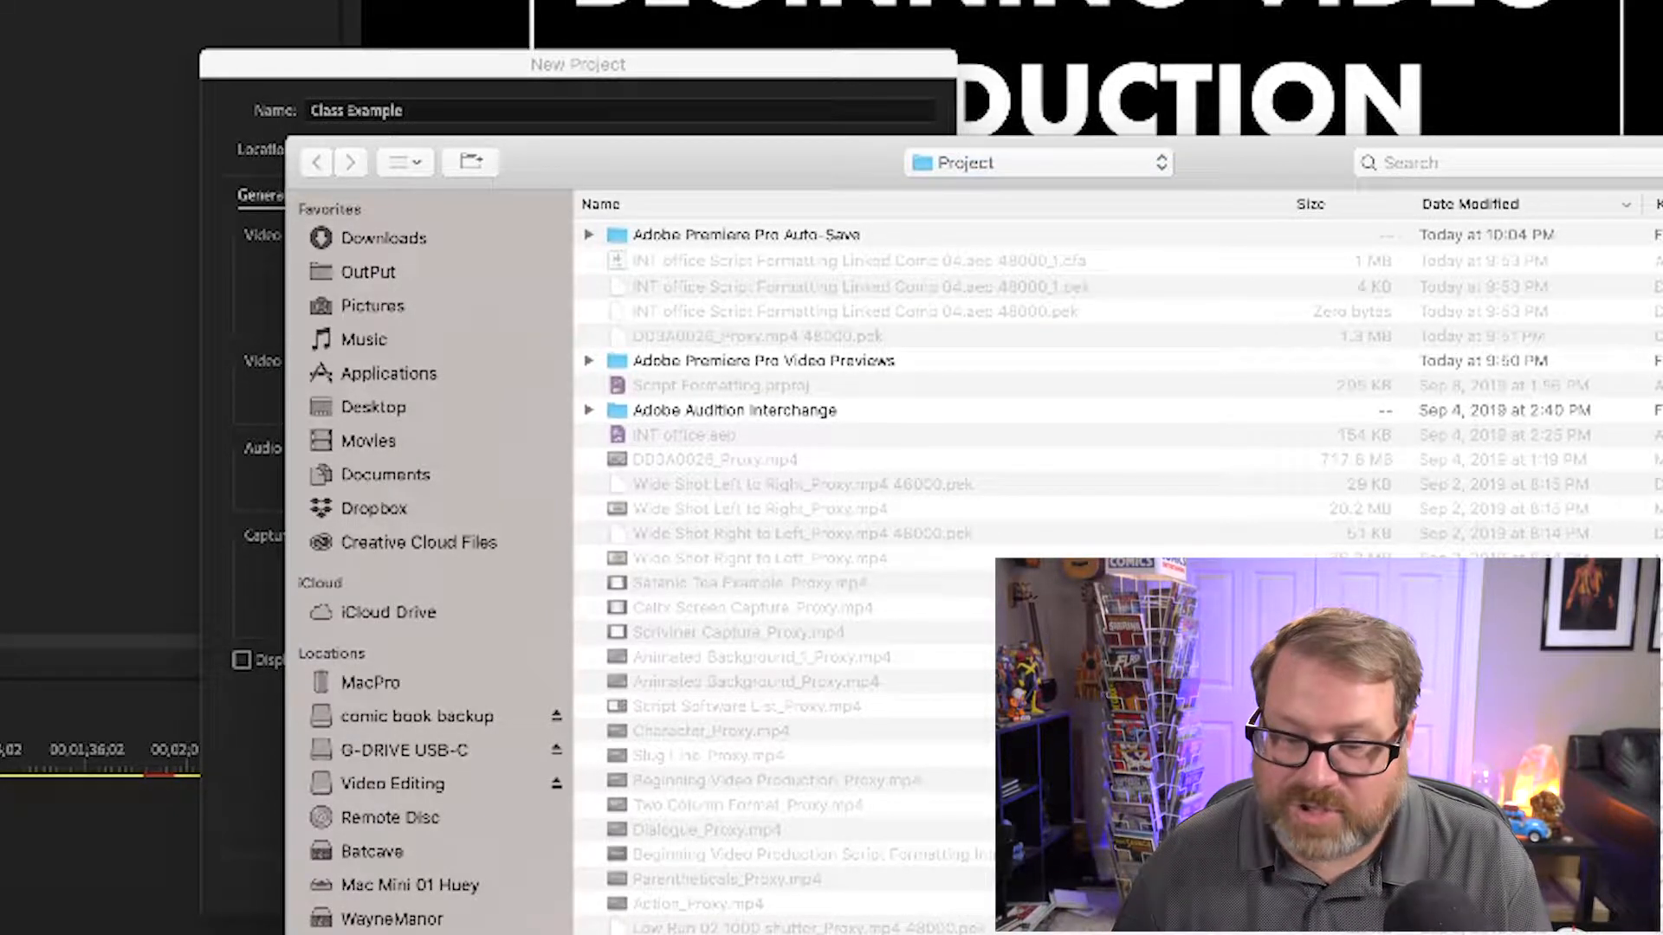
{"action": "left_click", "coordinate": [1602, 918]}
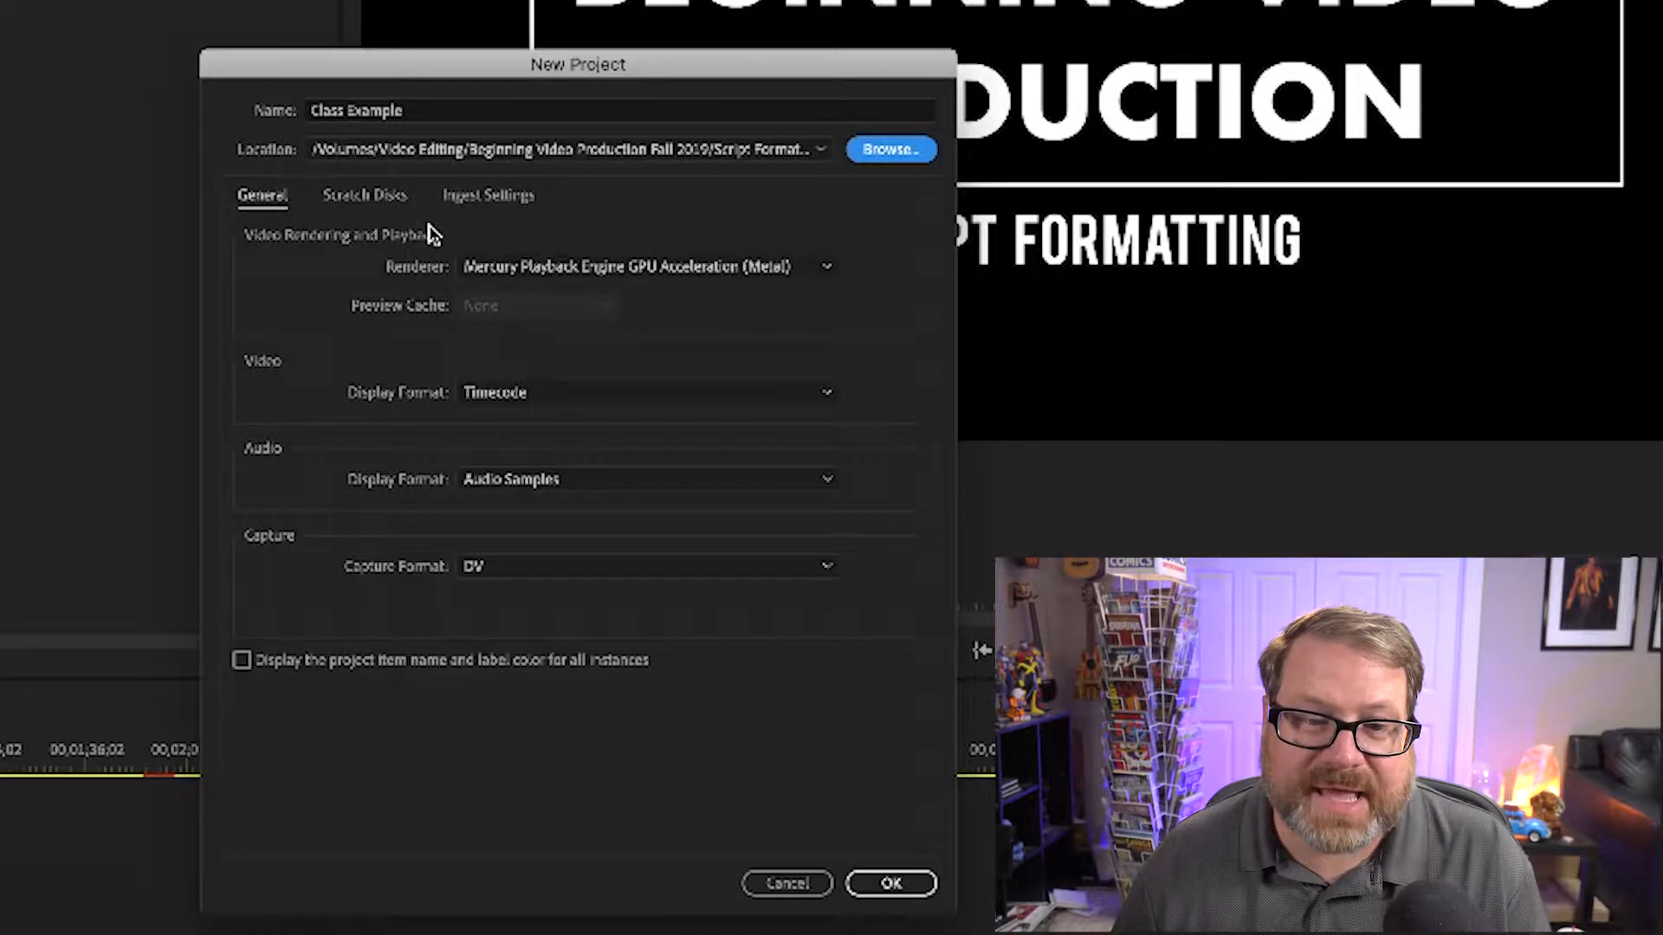
Step: Review the scratch disk locations, return to the general settings, and create the Class Example project
{"action": "left_click", "coordinate": [367, 199]}
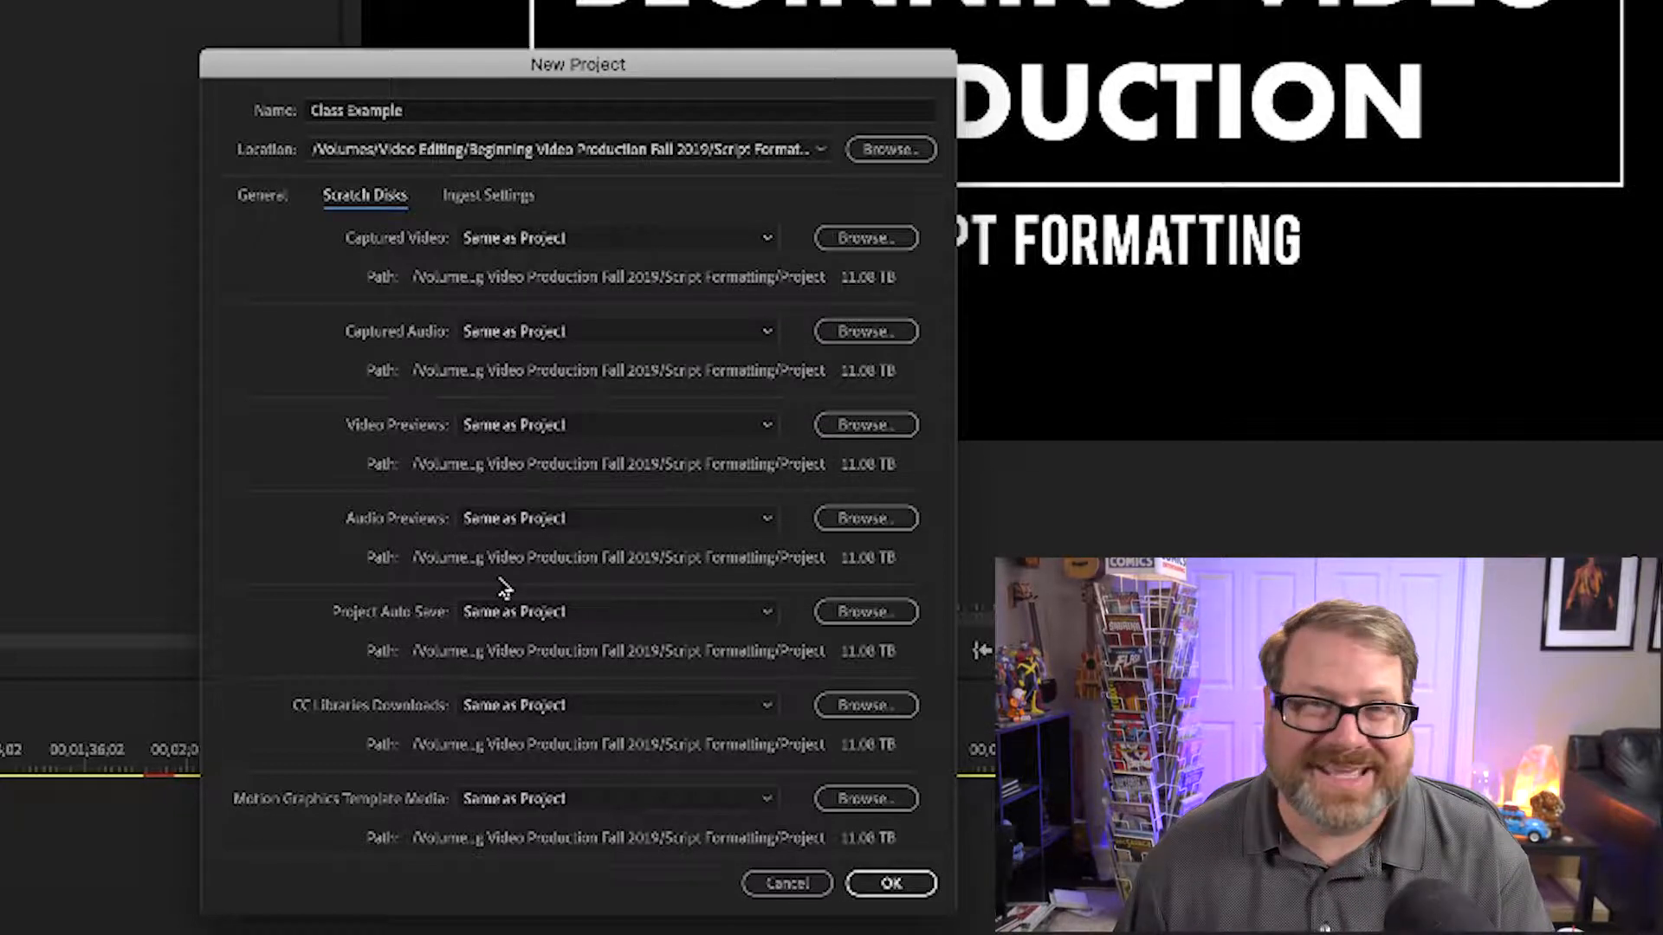
{"action": "left_click", "coordinate": [268, 200]}
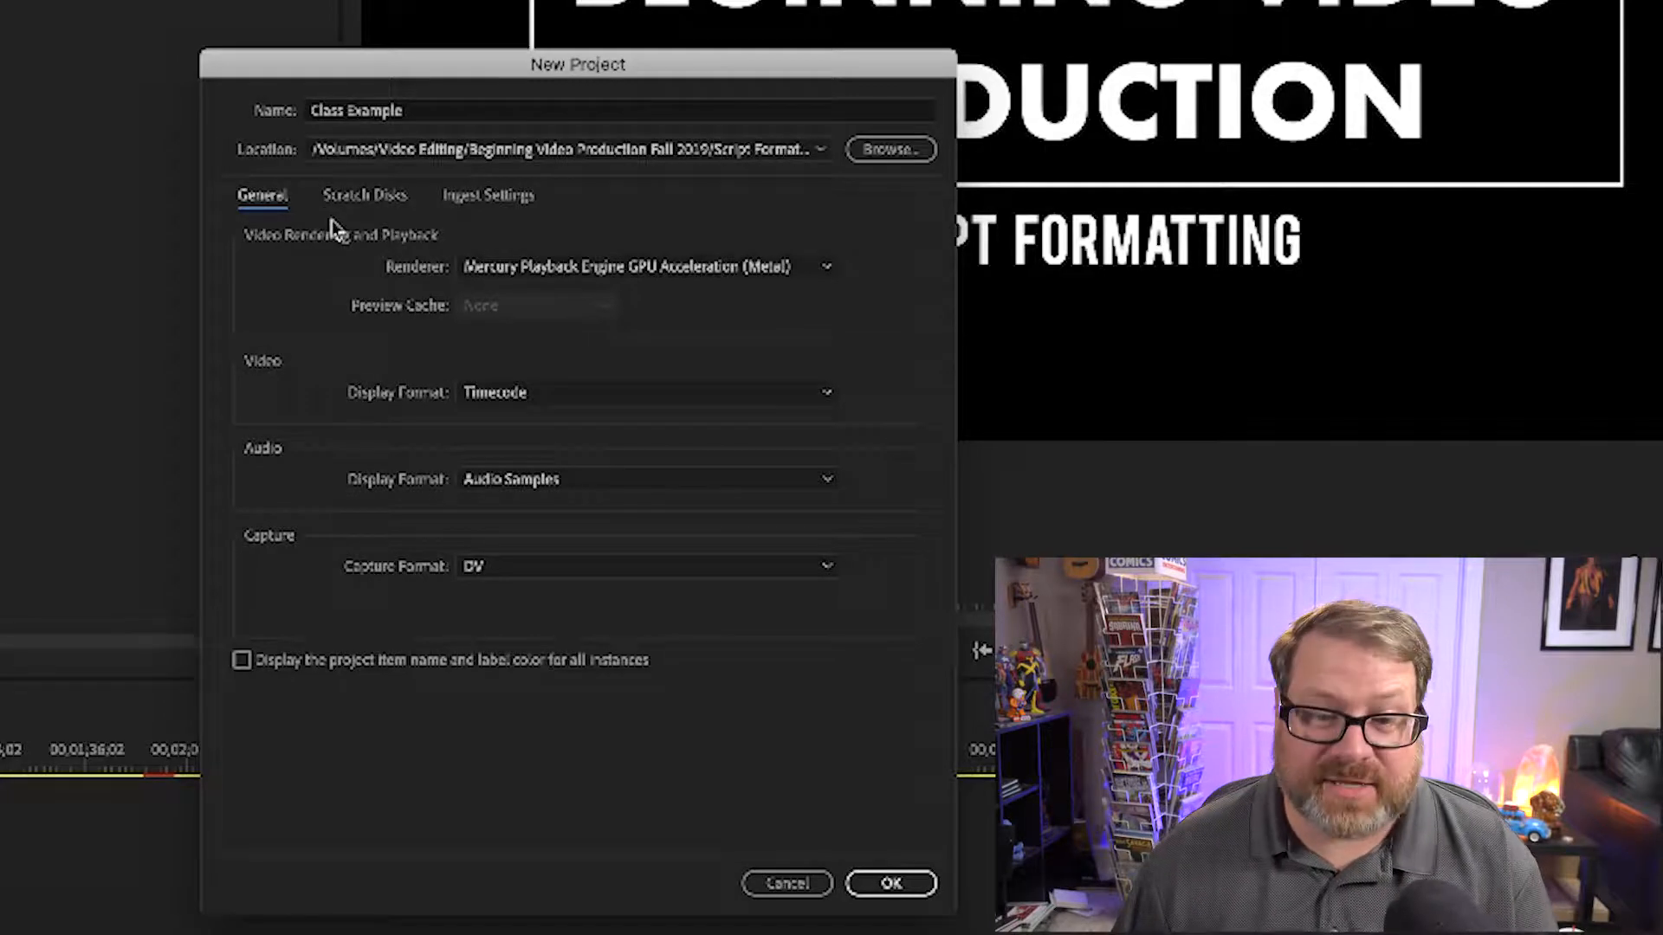
{"action": "left_click", "coordinate": [892, 885]}
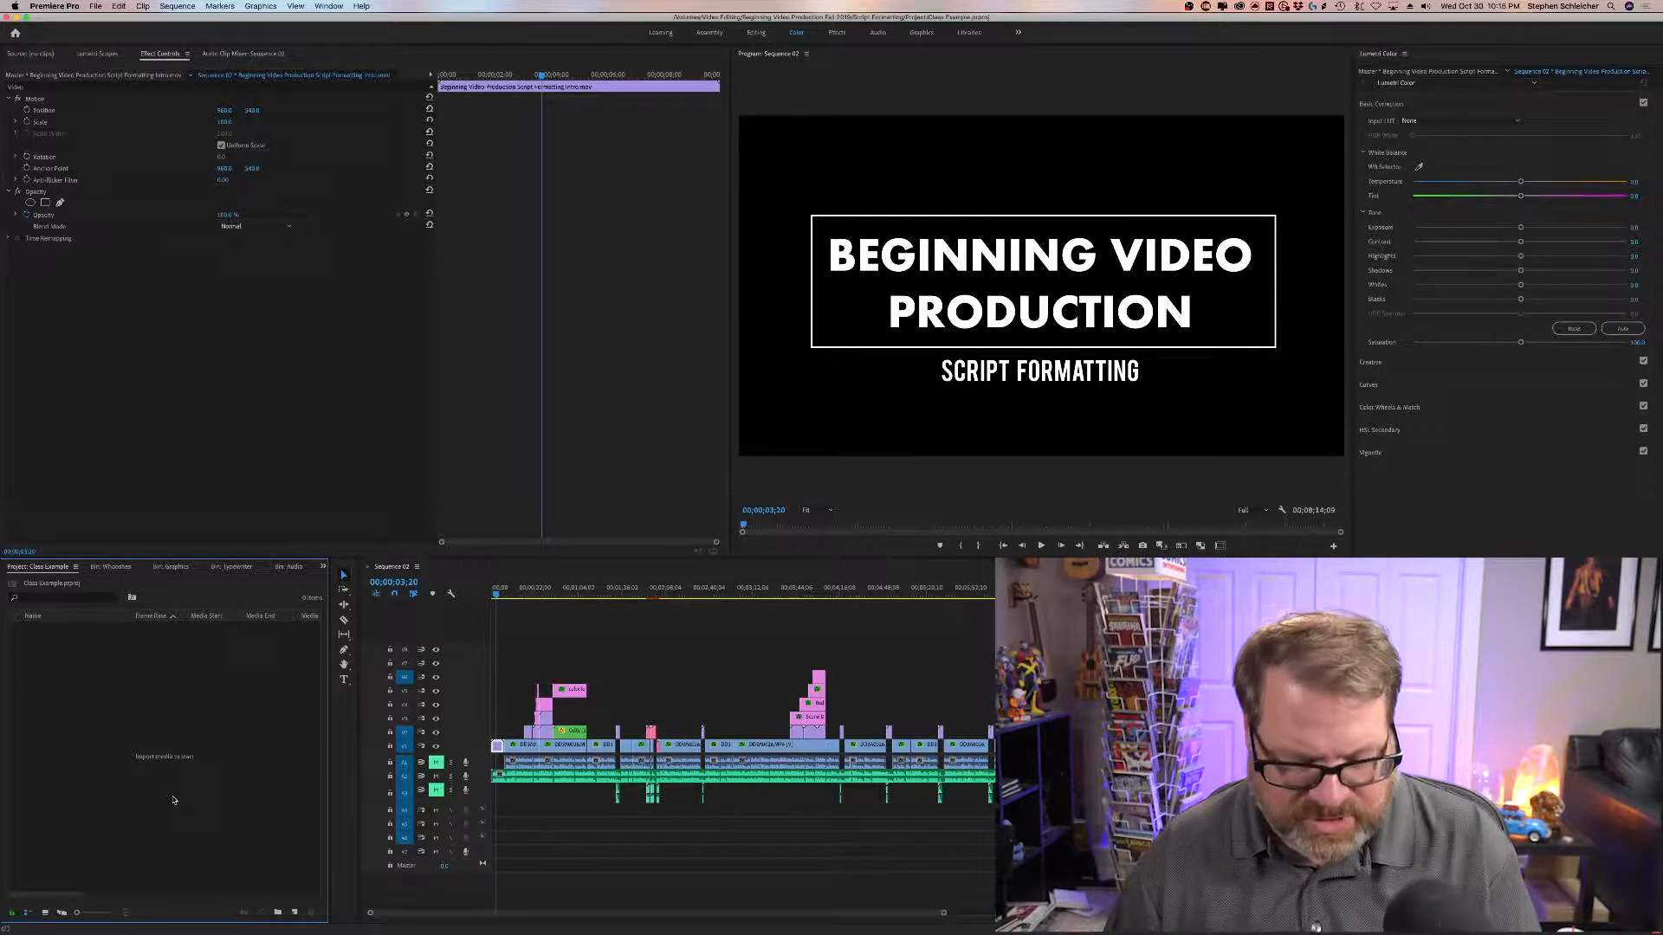
Step: Import the Video folder from Script Formatting in Finder into the Class Example project and check the clips inside its bin
{"action": "key", "text": "super+Tab"}
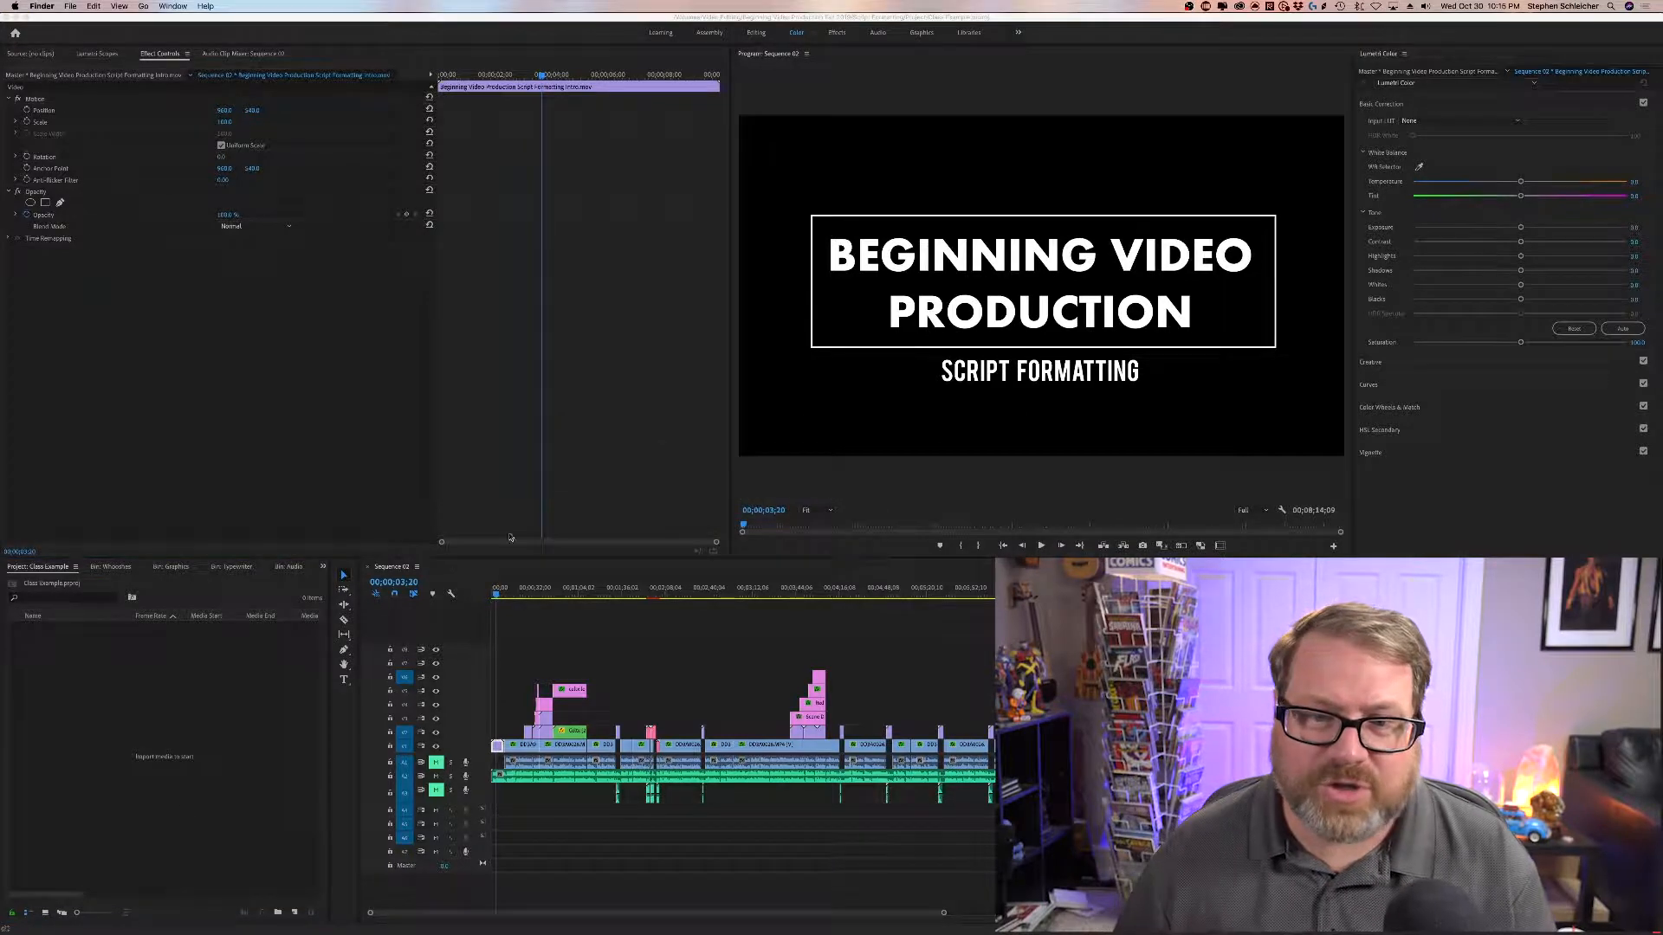
{"action": "mouse_move", "coordinate": [926, 932]}
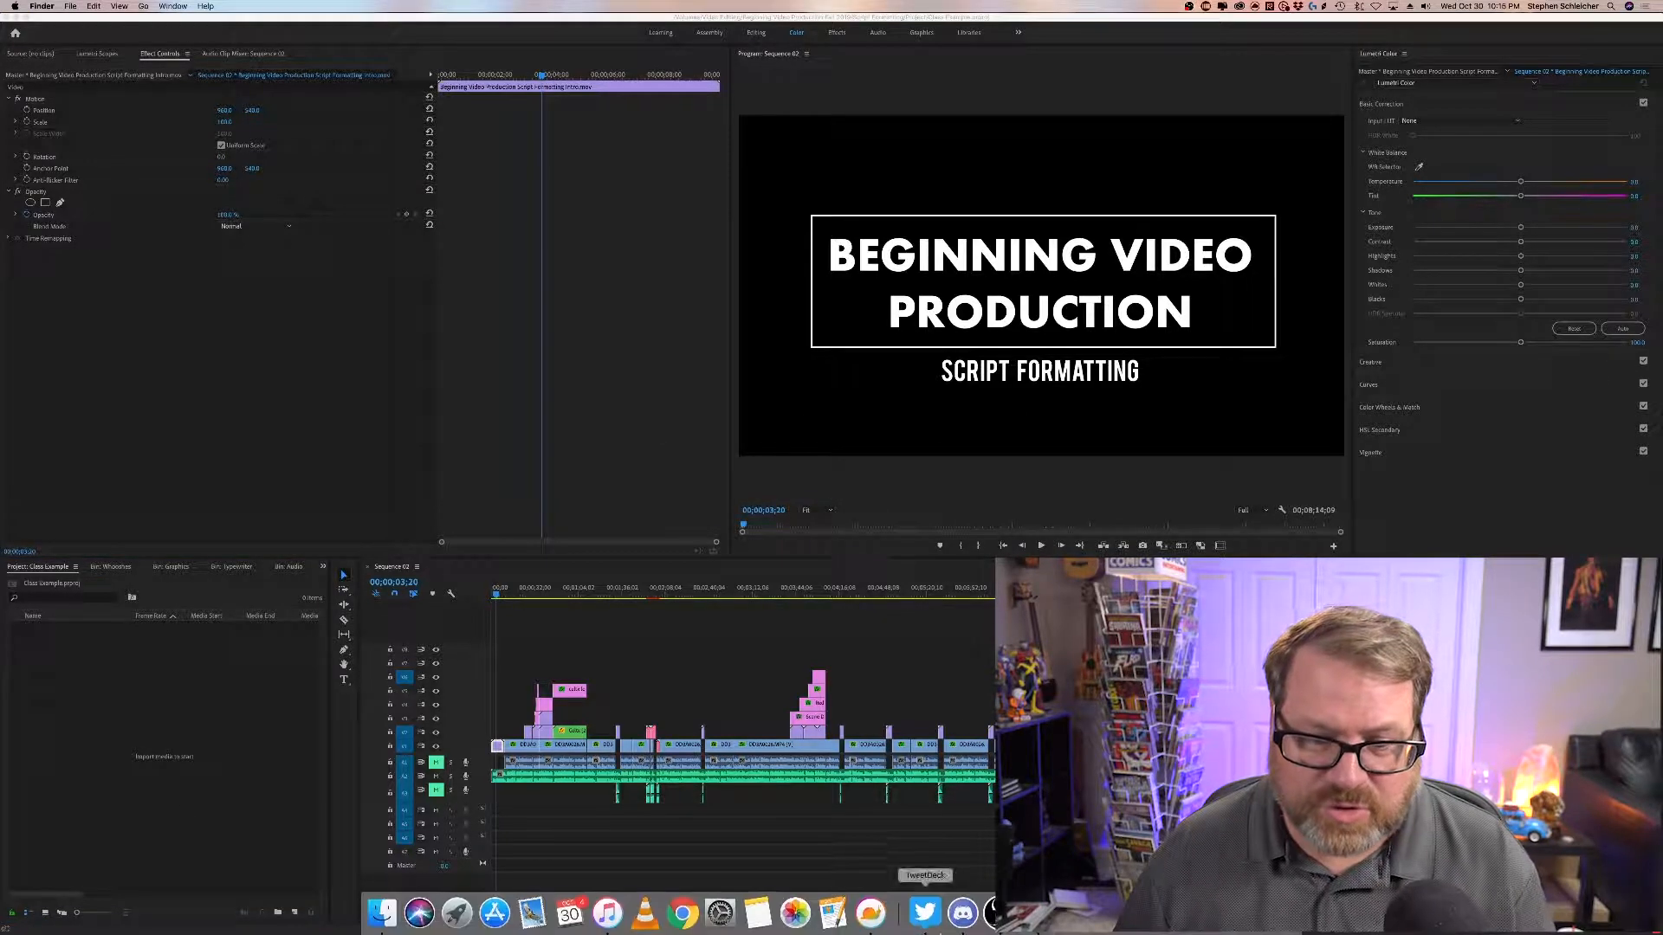
{"action": "left_click", "coordinate": [383, 913]}
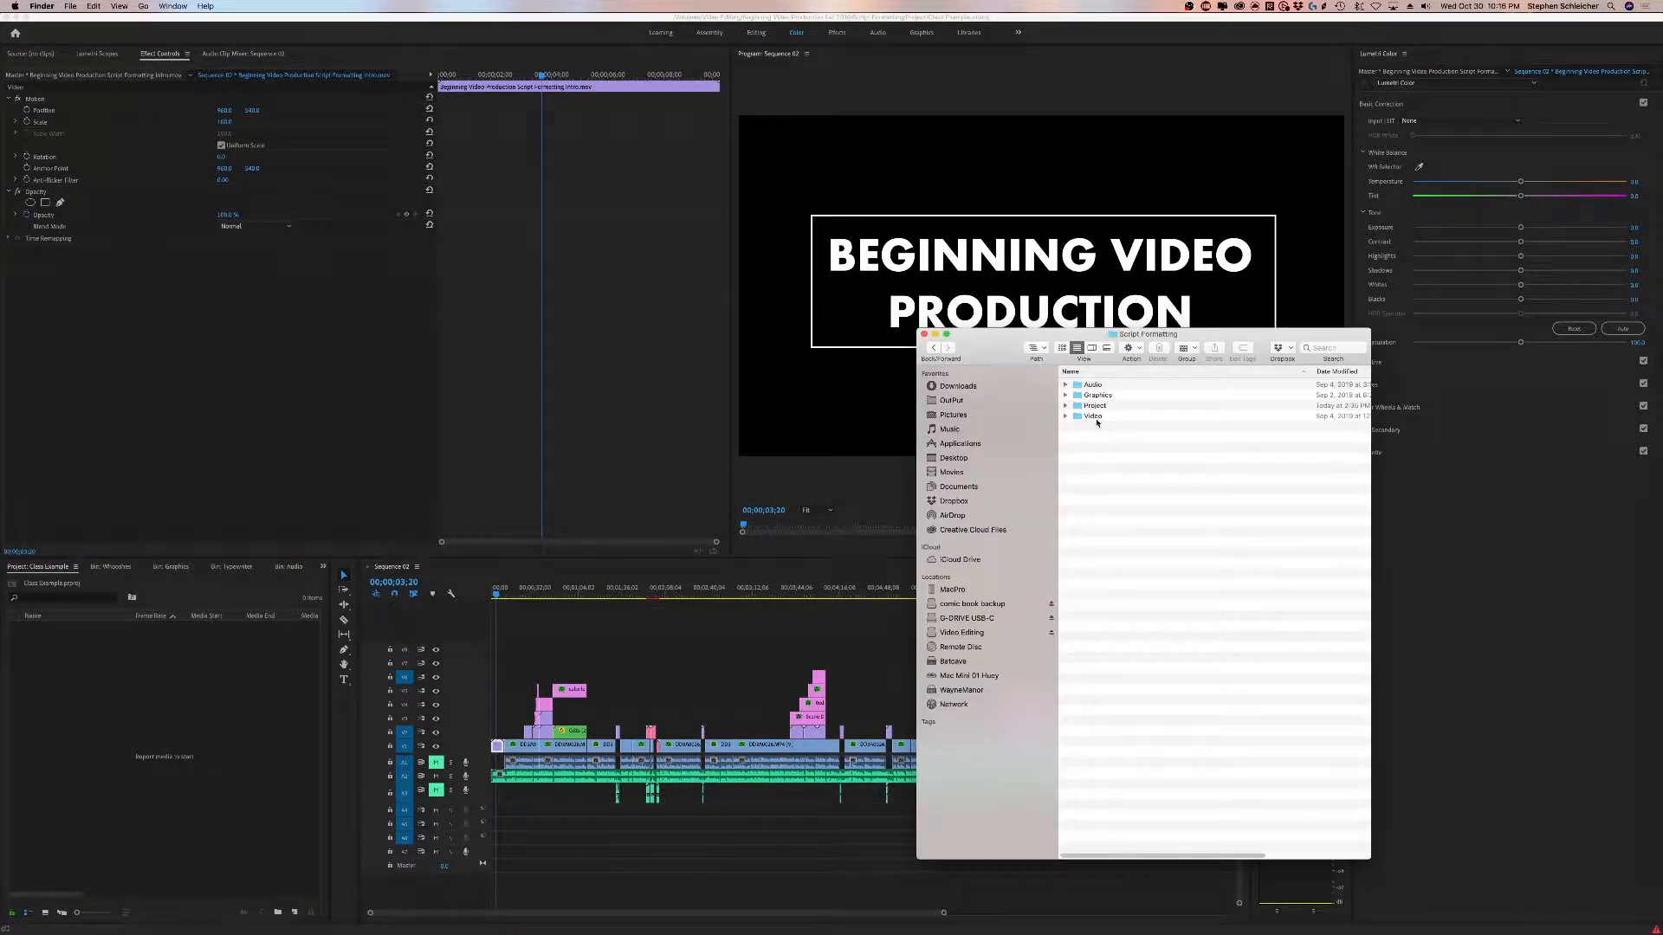
{"action": "left_click", "coordinate": [1093, 417]}
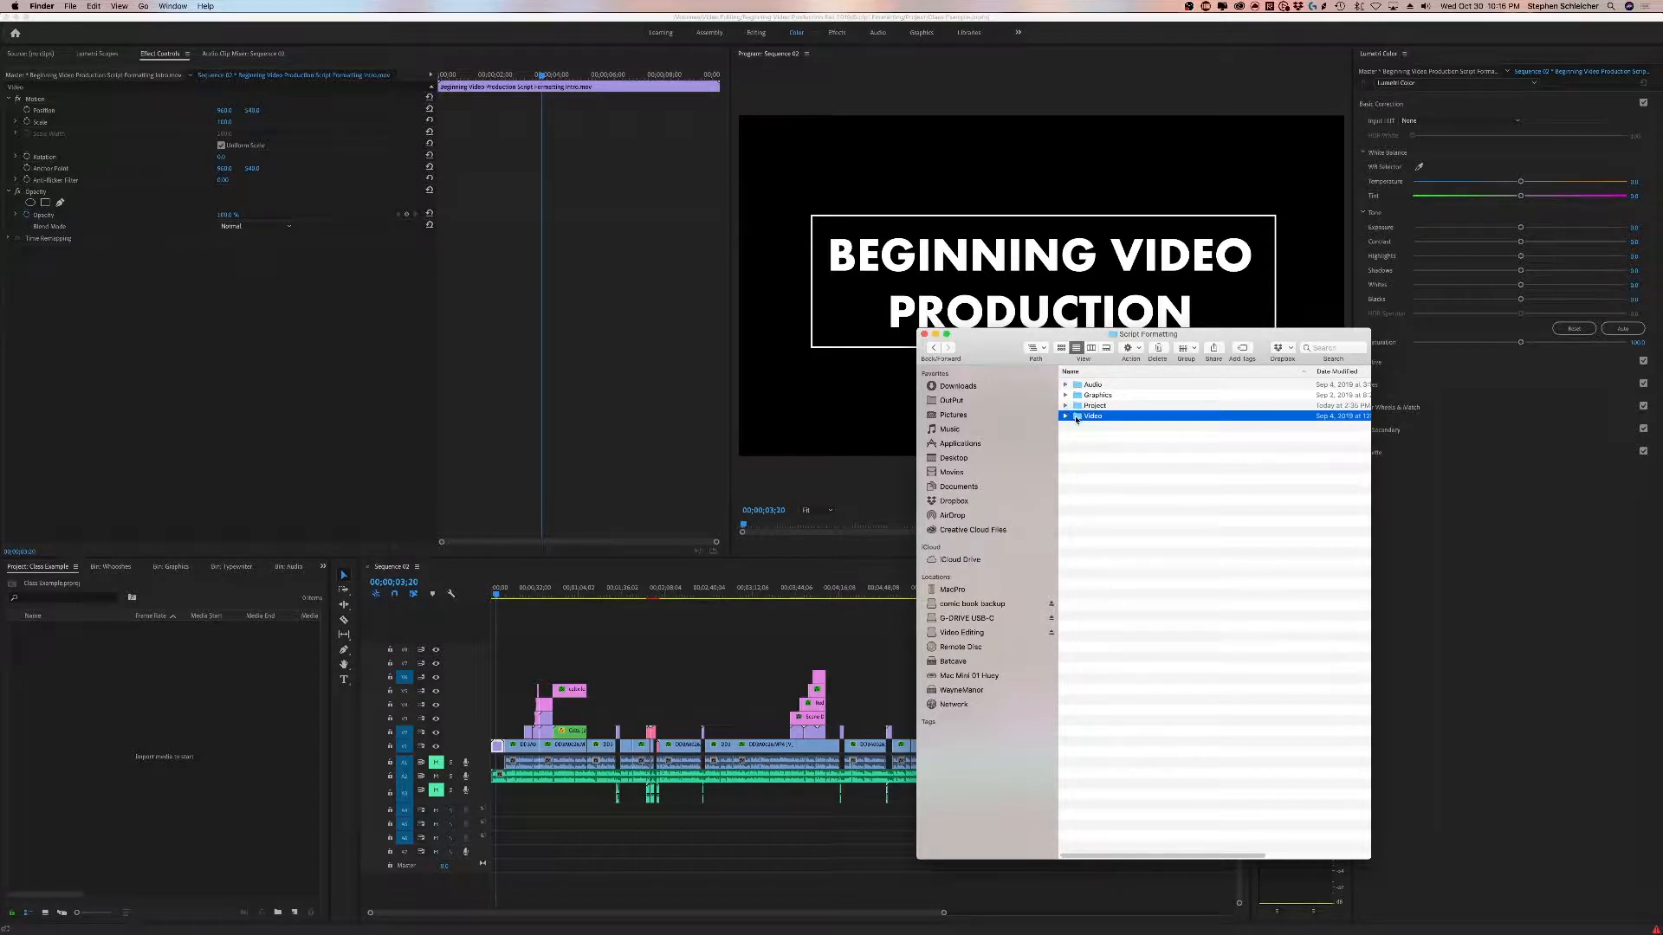
{"action": "left_click_drag", "start_coordinate": [1078, 419], "coordinate": [158, 669]}
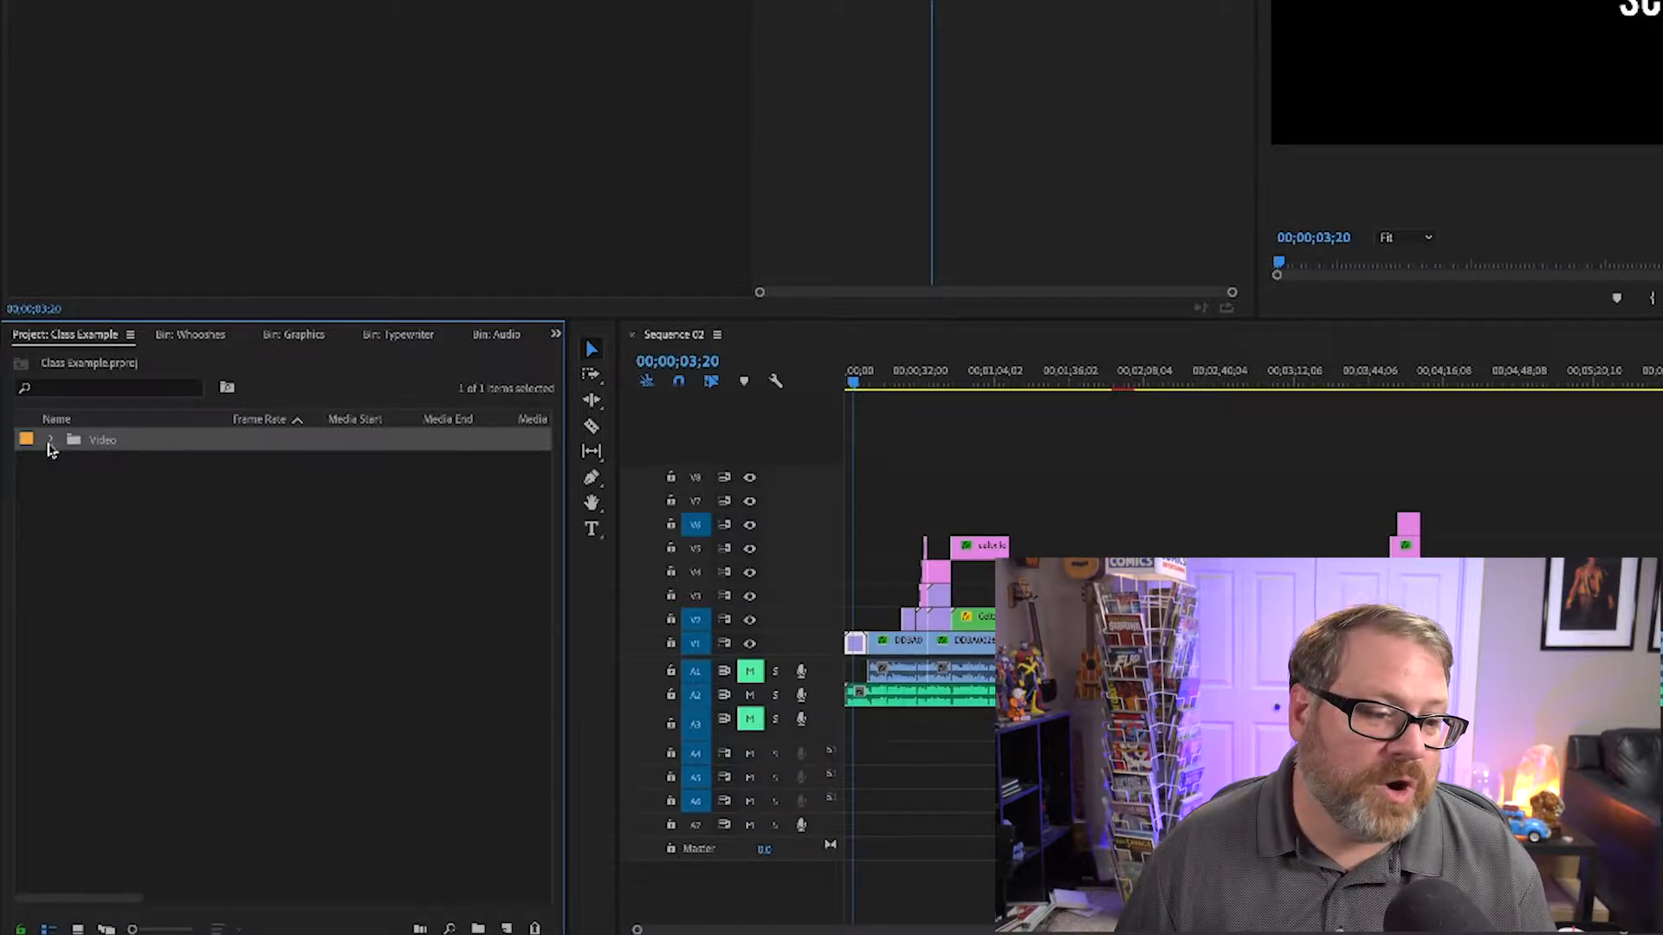
{"action": "left_click", "coordinate": [50, 440]}
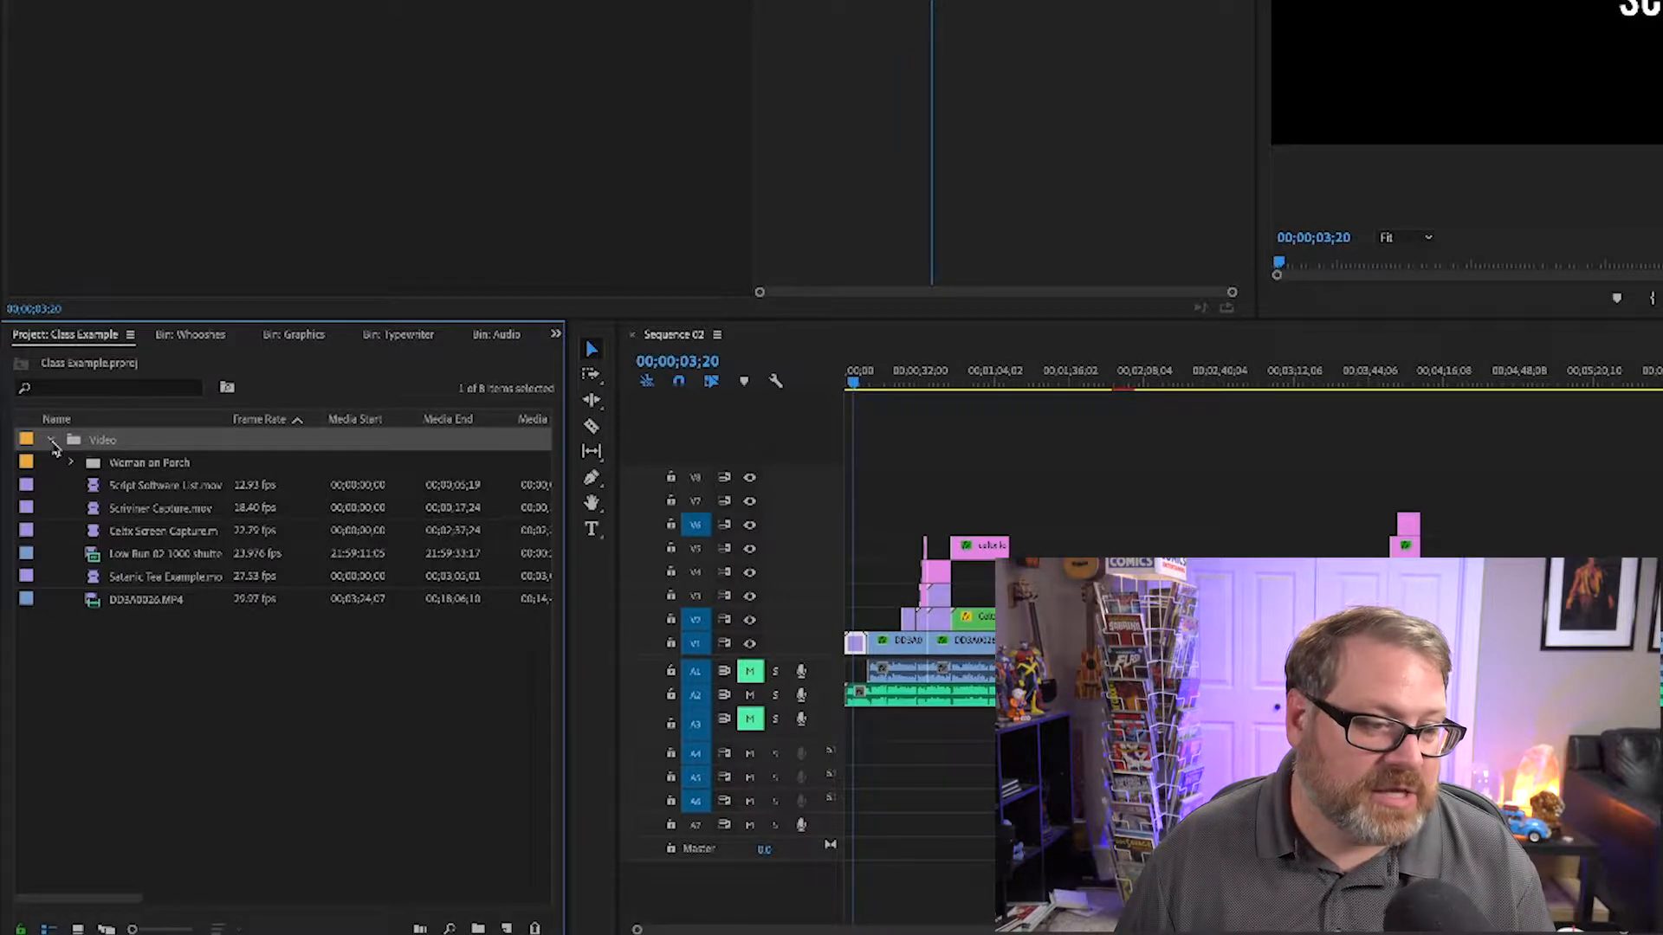
{"action": "left_click", "coordinate": [50, 440]}
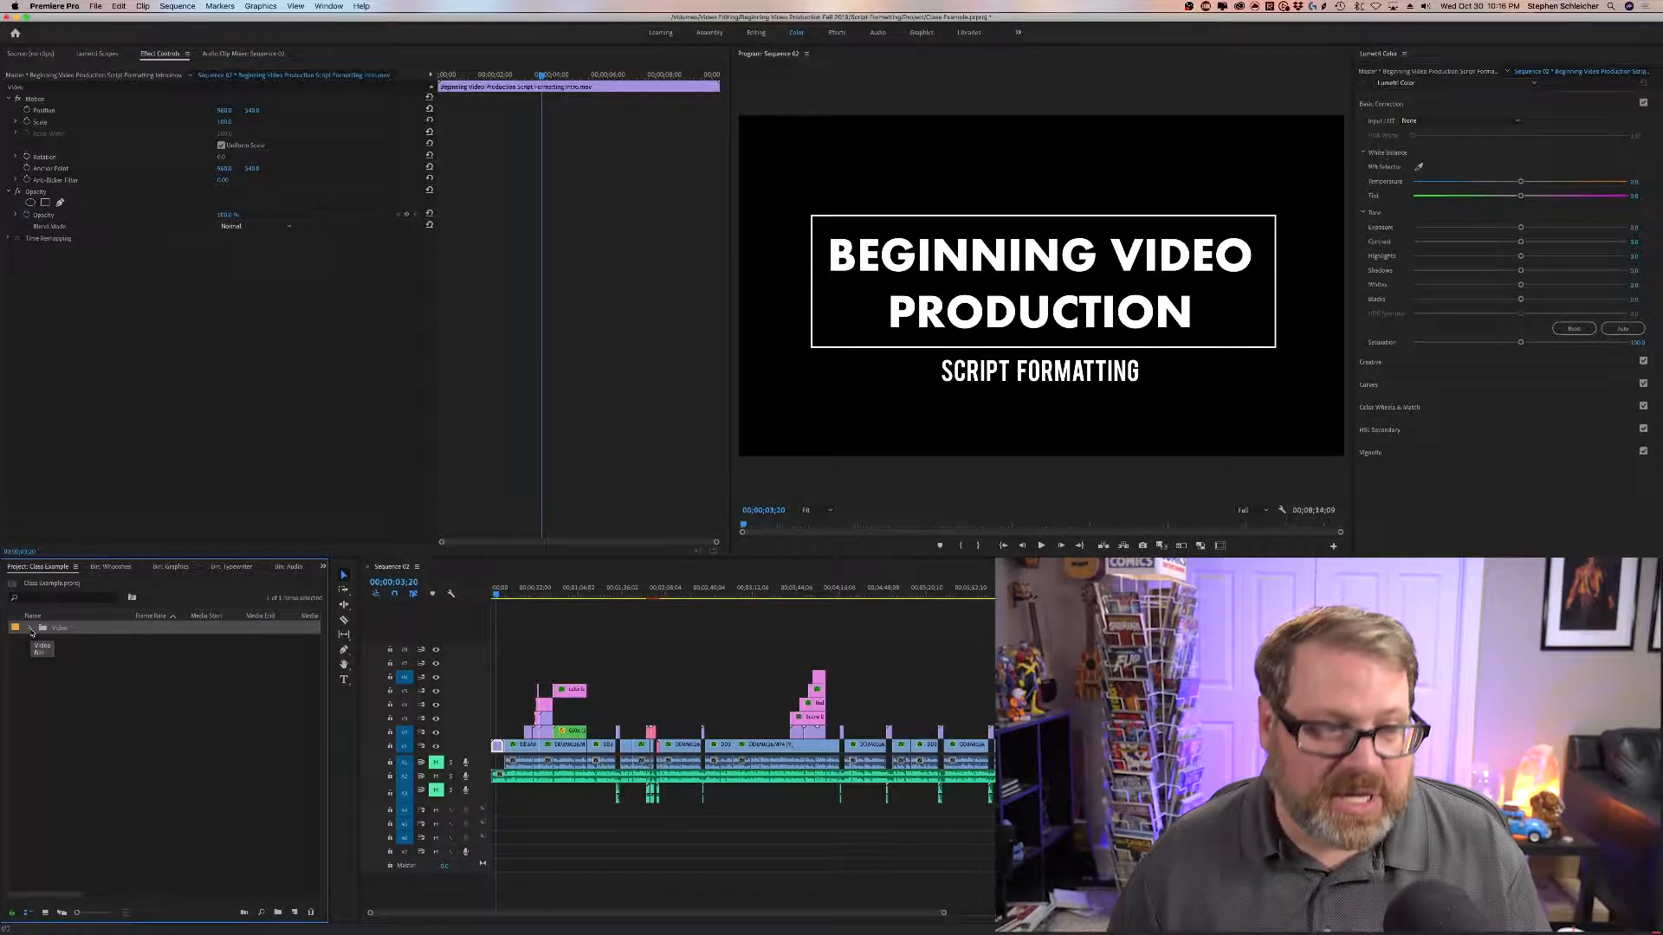
Step: Import Final_mixdown.aif from the Audio folder inside Script Formatting into the project
{"action": "left_click", "coordinate": [98, 7]}
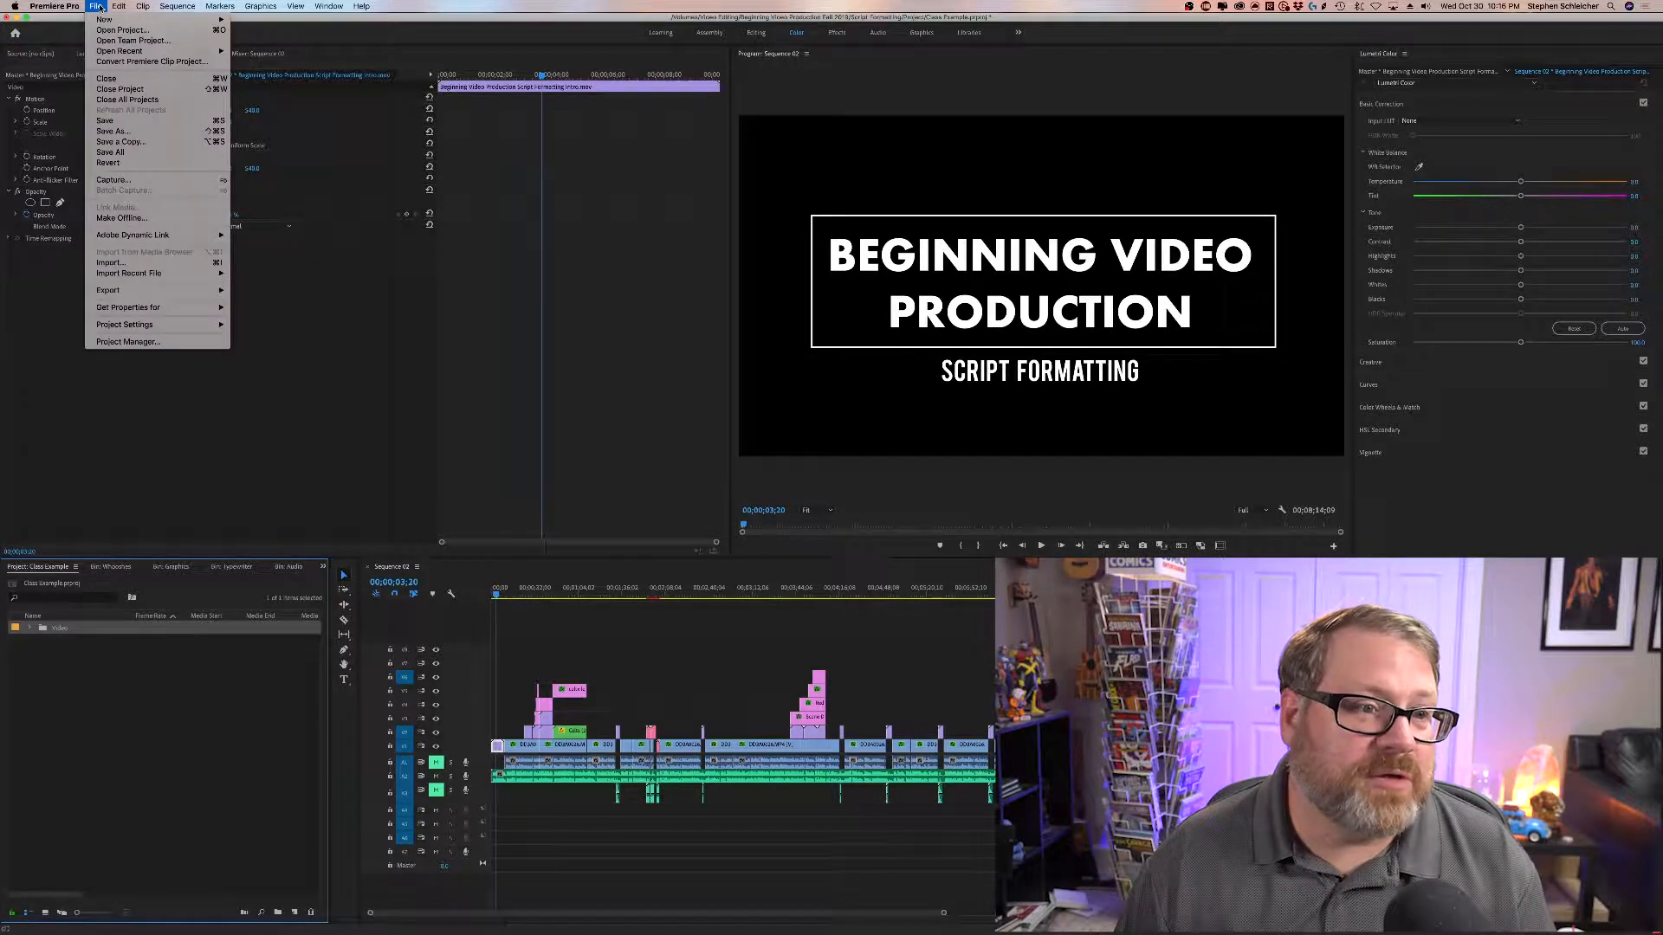
{"action": "left_click", "coordinate": [160, 261]}
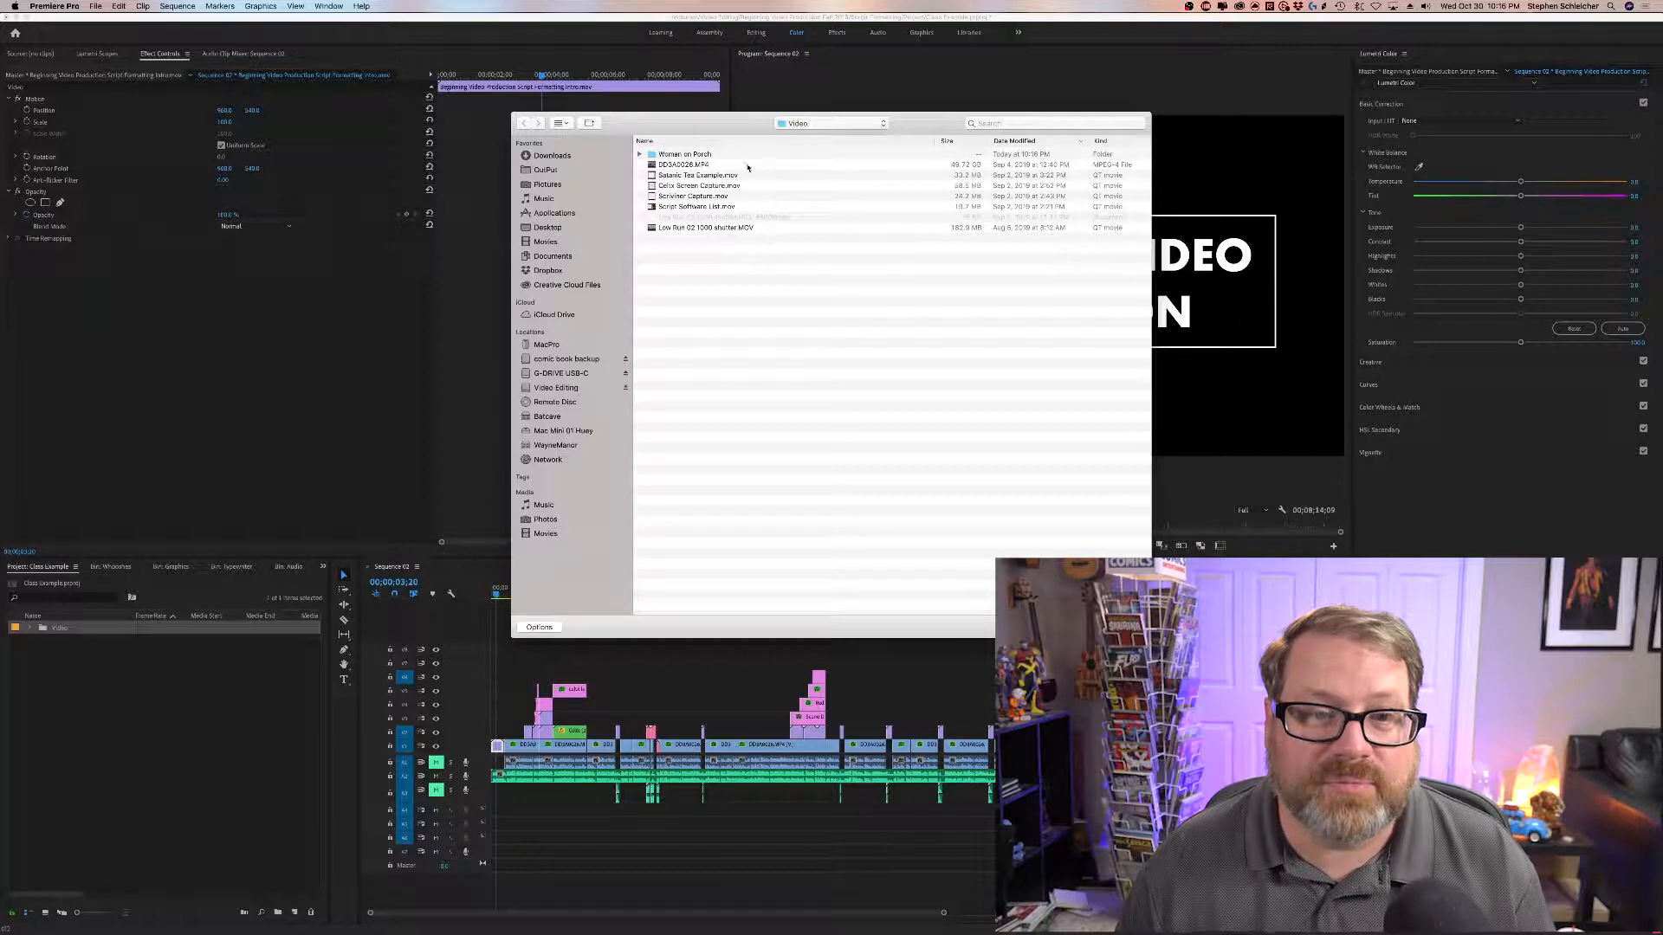
{"action": "left_click", "coordinate": [809, 124]}
{"action": "left_click", "coordinate": [811, 136]}
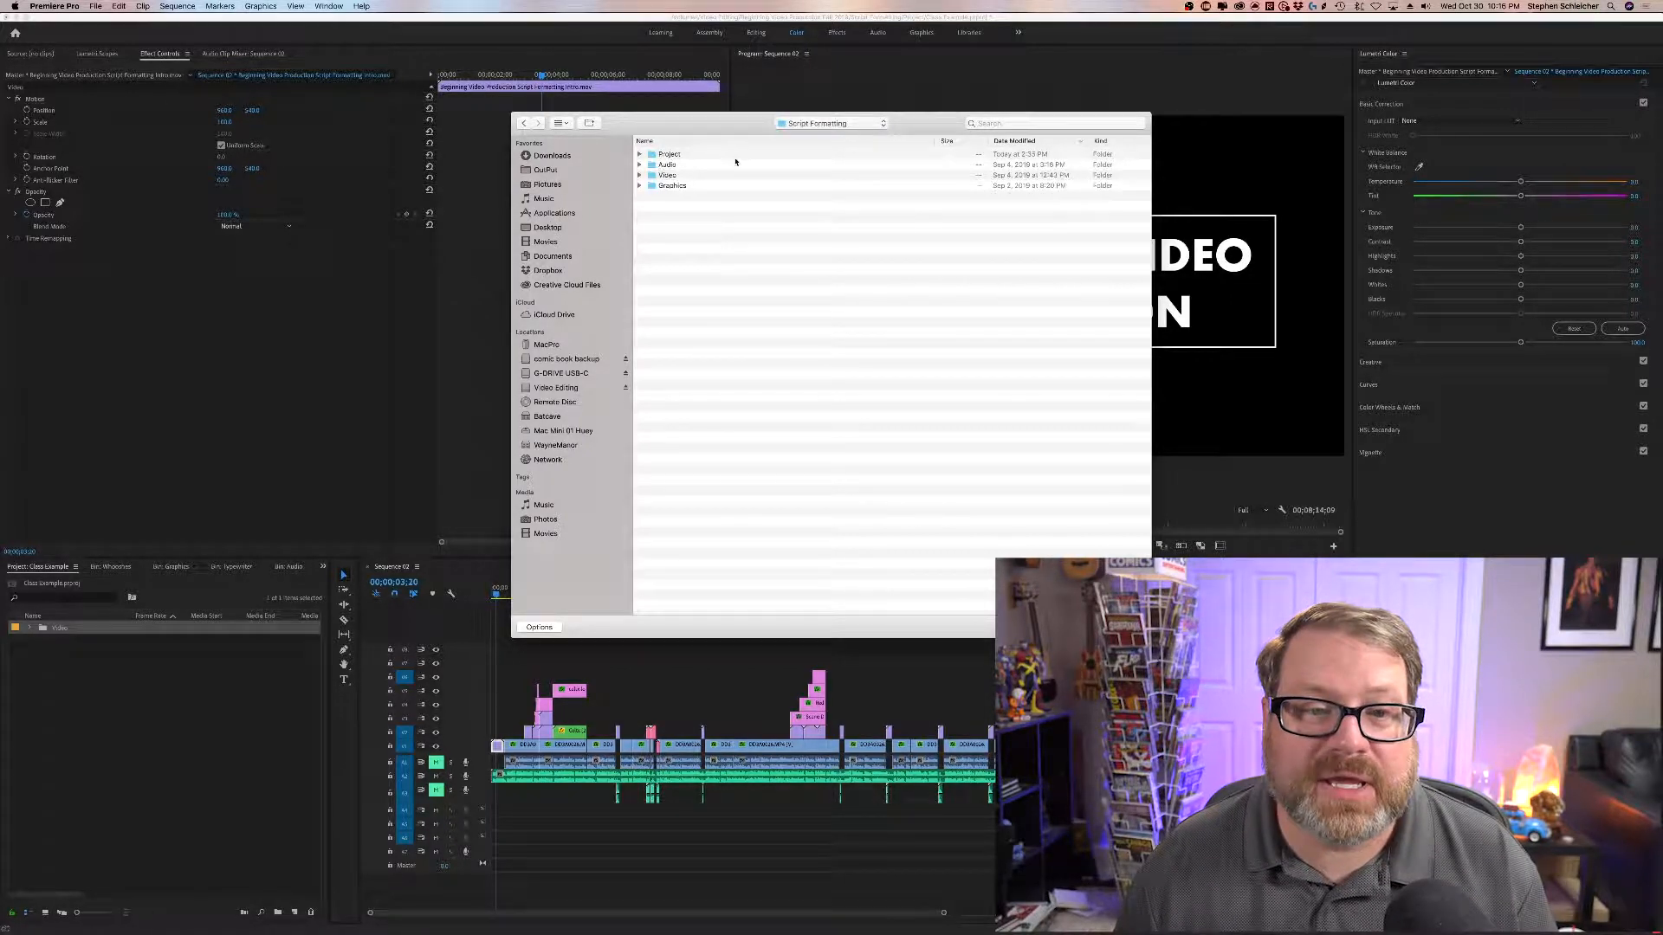
{"action": "left_click", "coordinate": [698, 165]}
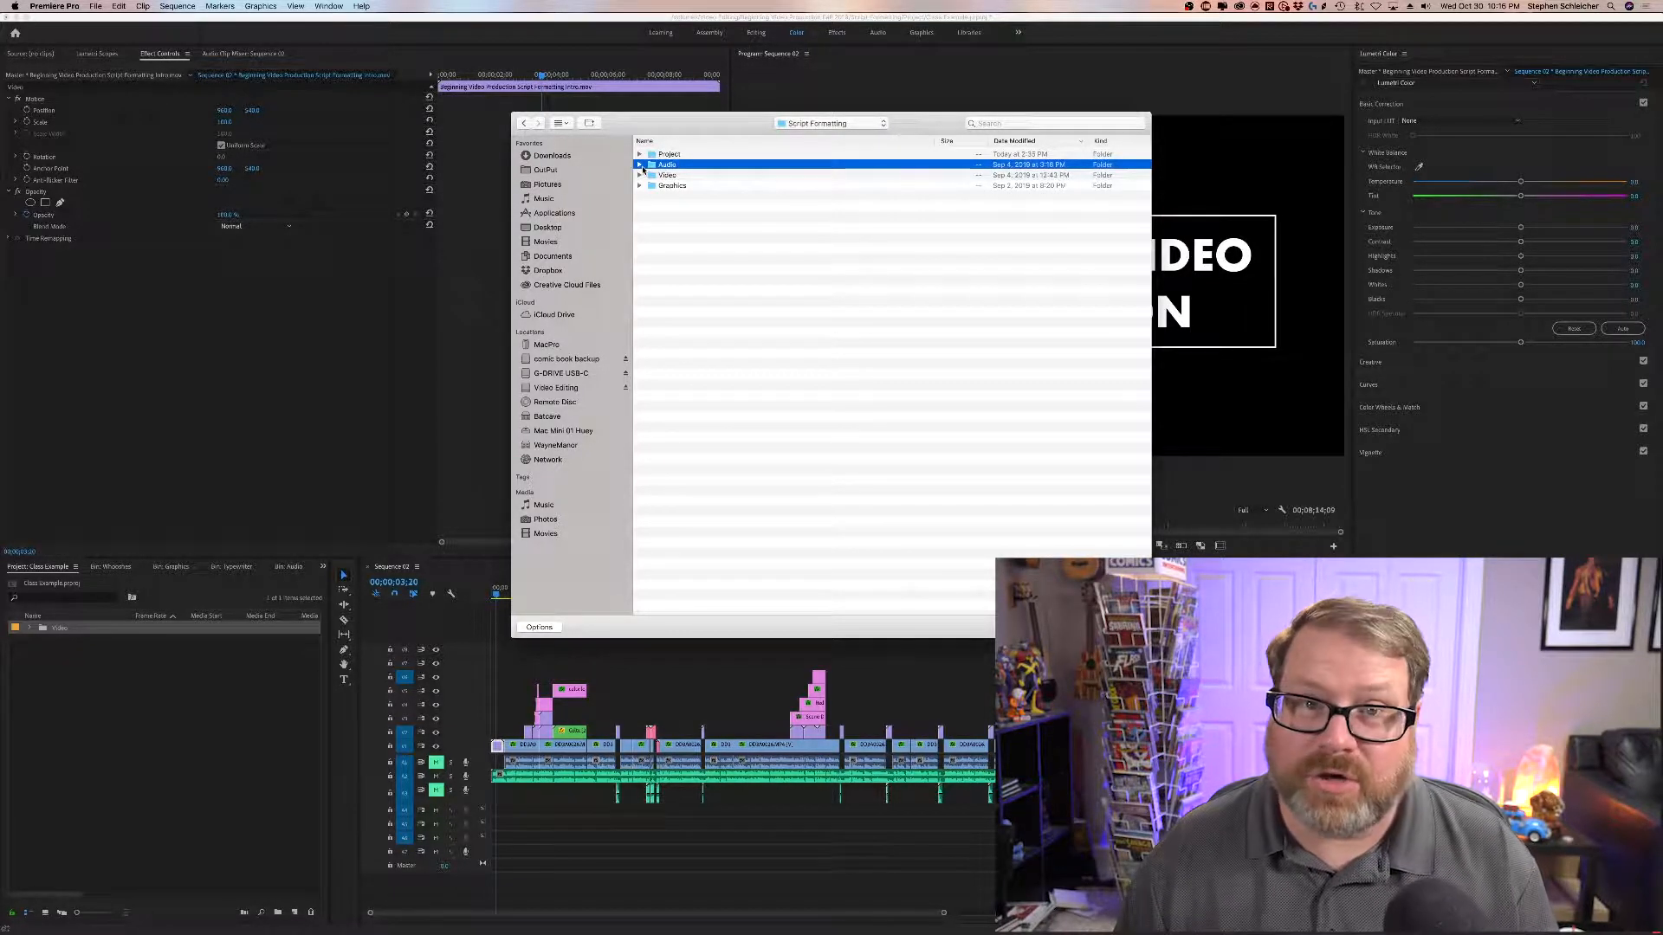
{"action": "left_click", "coordinate": [639, 165]}
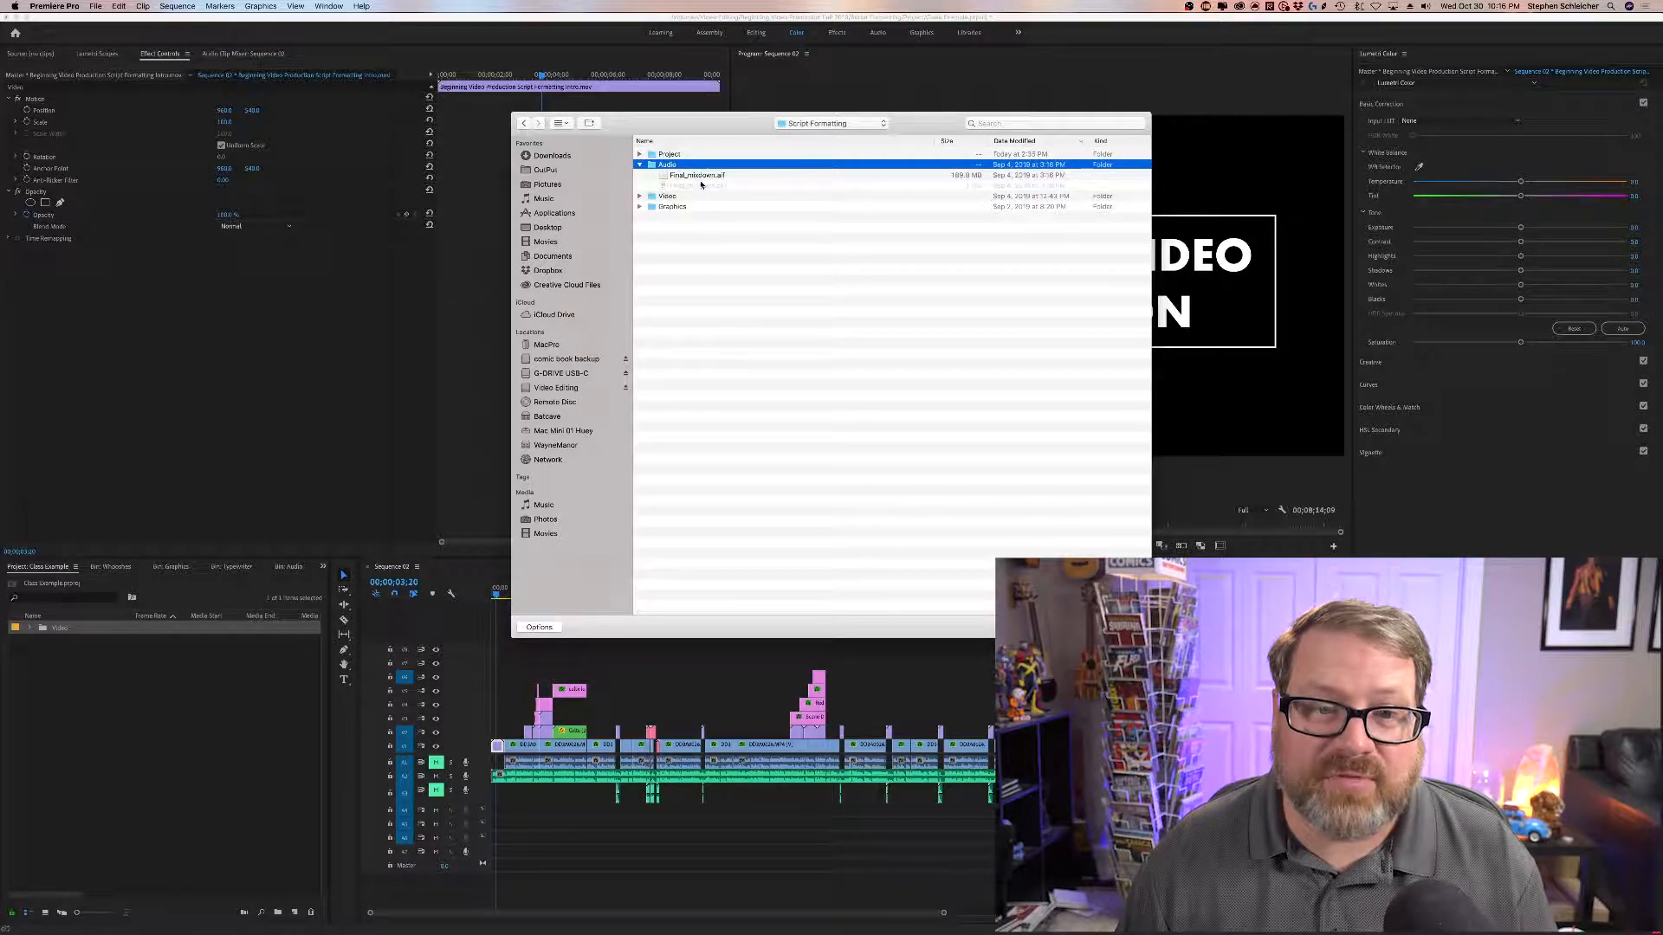
{"action": "left_click", "coordinate": [683, 176]}
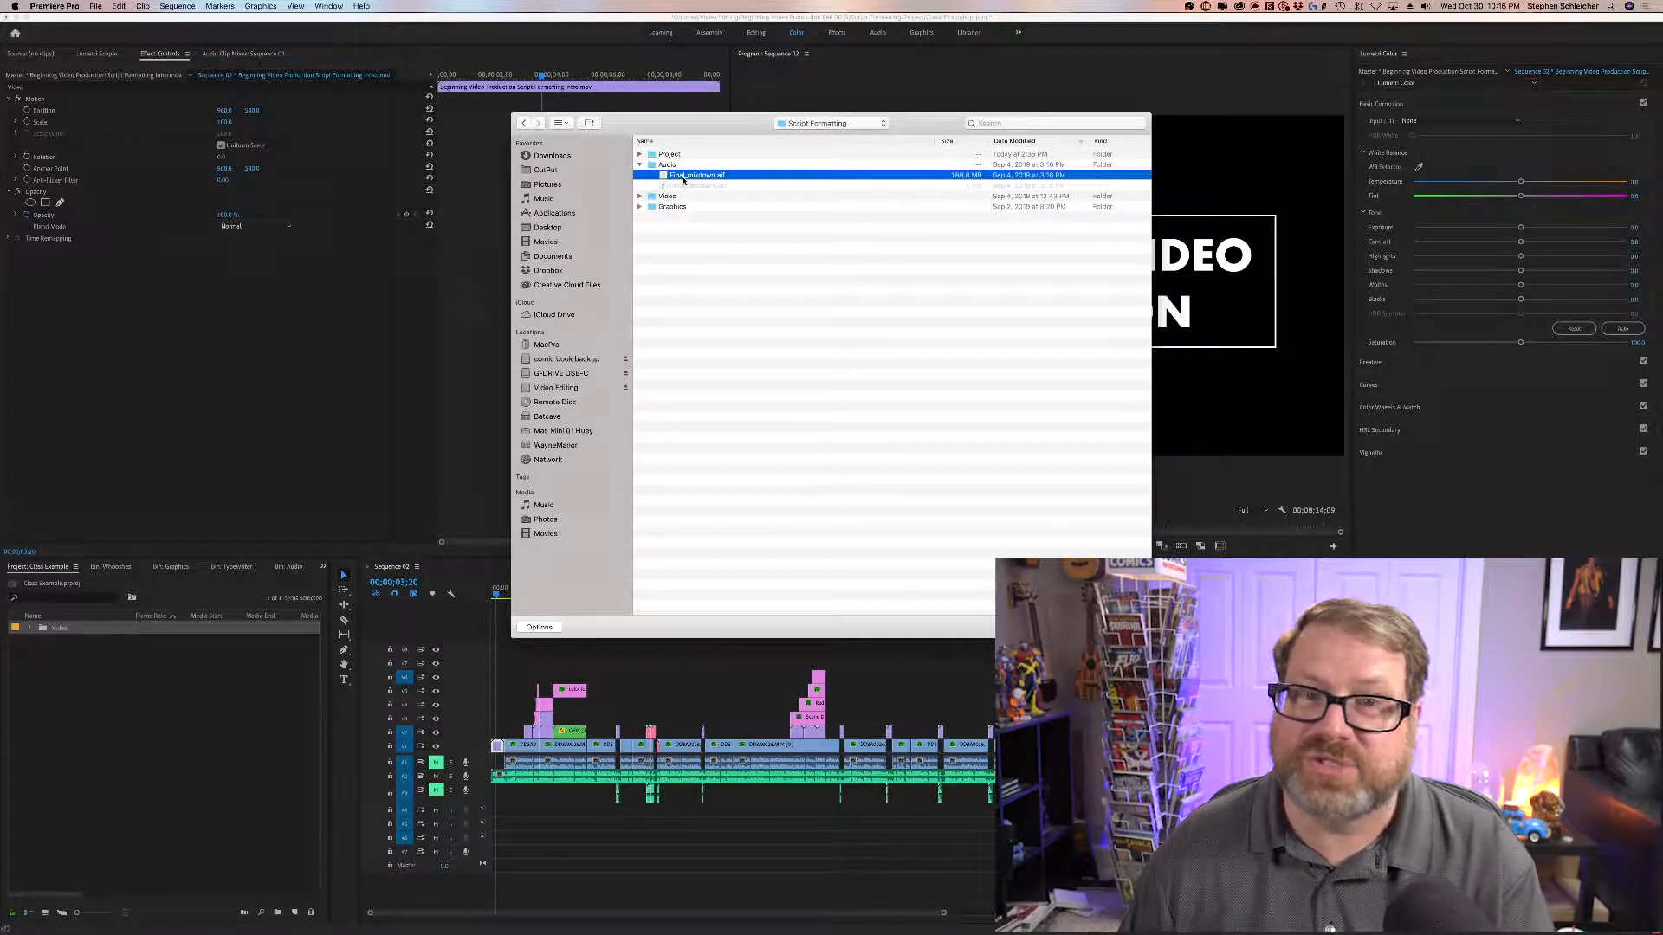
{"action": "key", "text": "Return"}
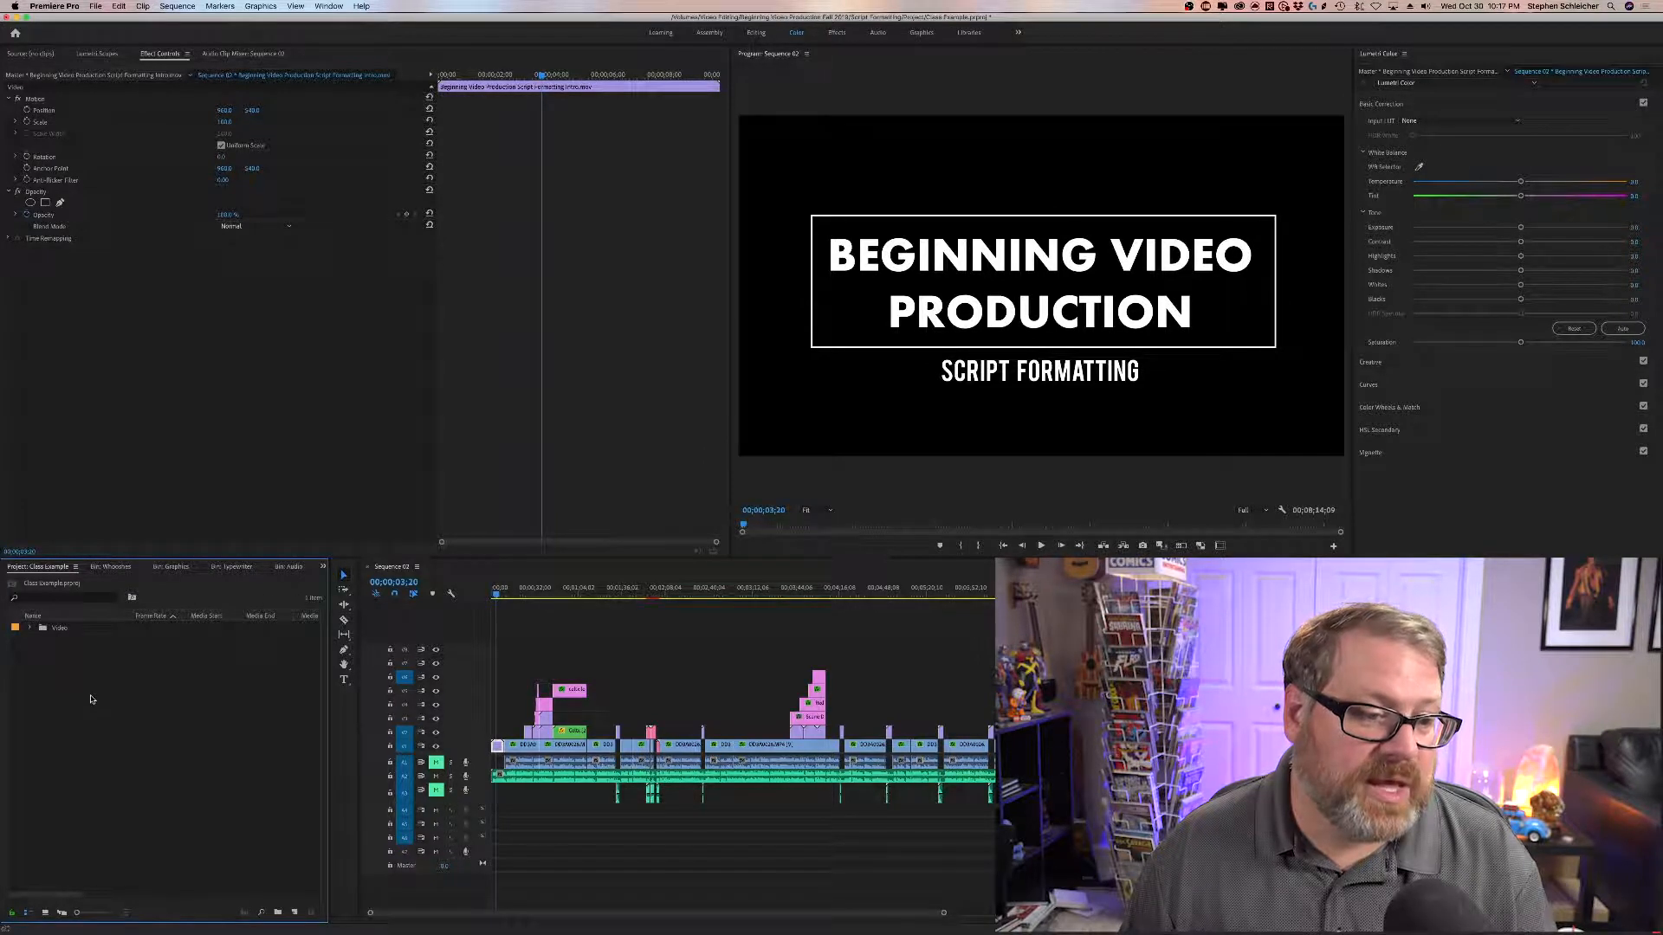
Step: Locate the imported Final_mixdown.aif below the Video bin, create a bin named Audio, and move the file into it
{"action": "left_click", "coordinate": [30, 627]}
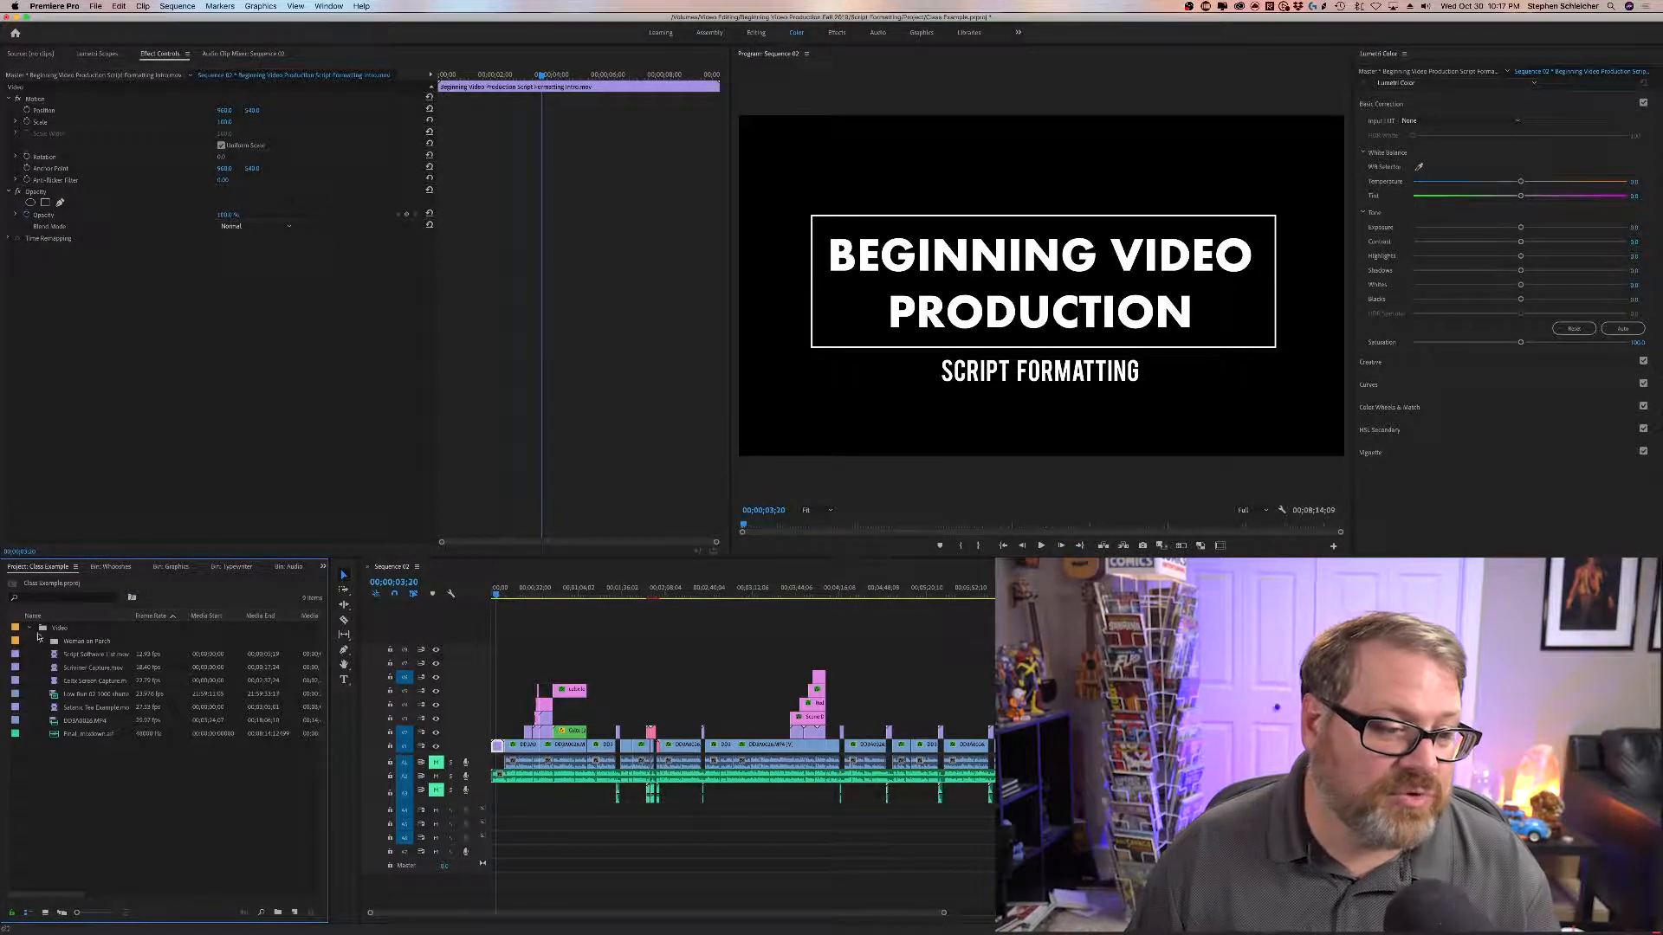
{"action": "left_click", "coordinate": [74, 736]}
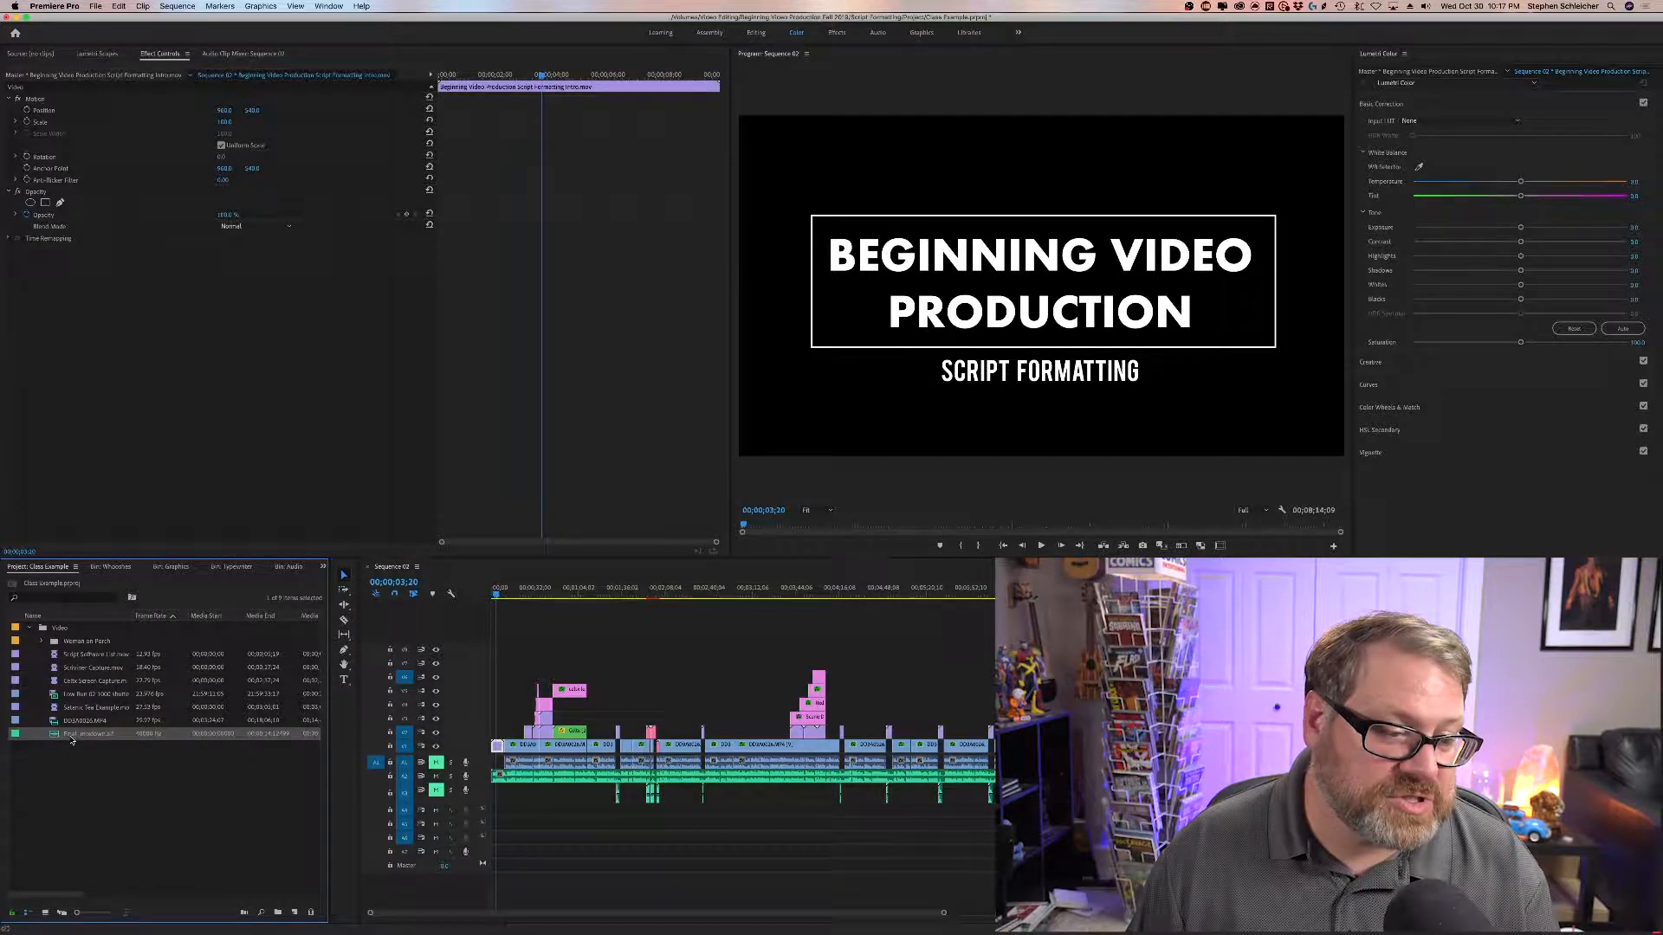
{"action": "left_click", "coordinate": [26, 783]}
{"action": "left_click", "coordinate": [30, 629]}
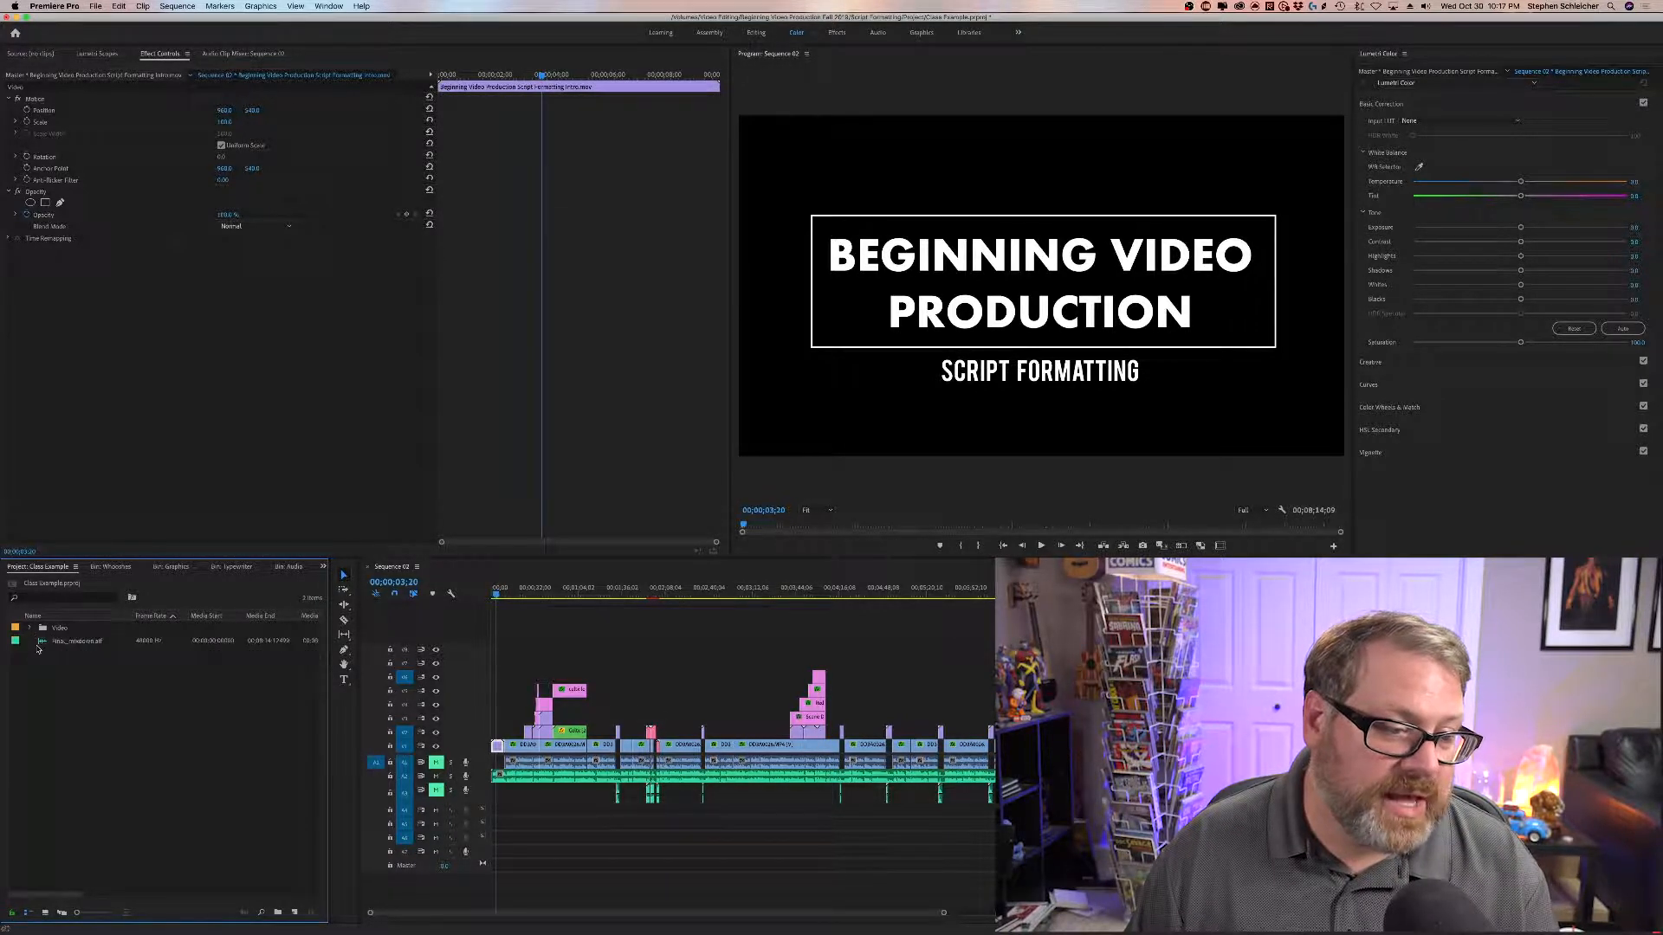
{"action": "left_click", "coordinate": [278, 913]}
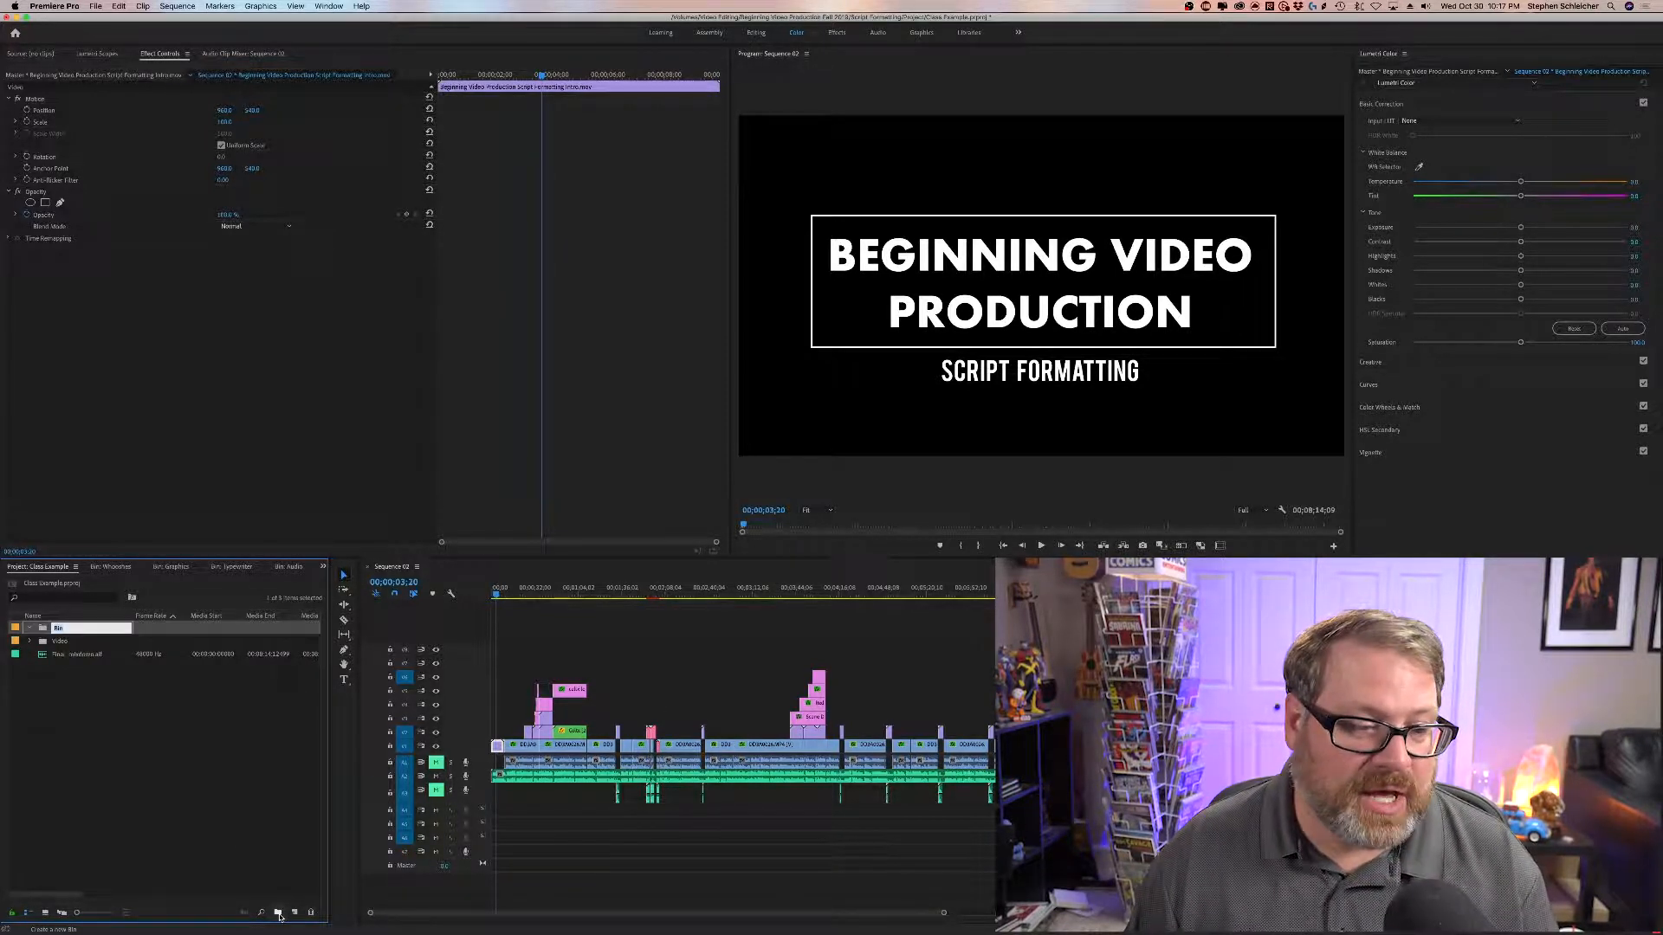
{"action": "type", "text": "Audio"}
{"action": "key", "text": "Return"}
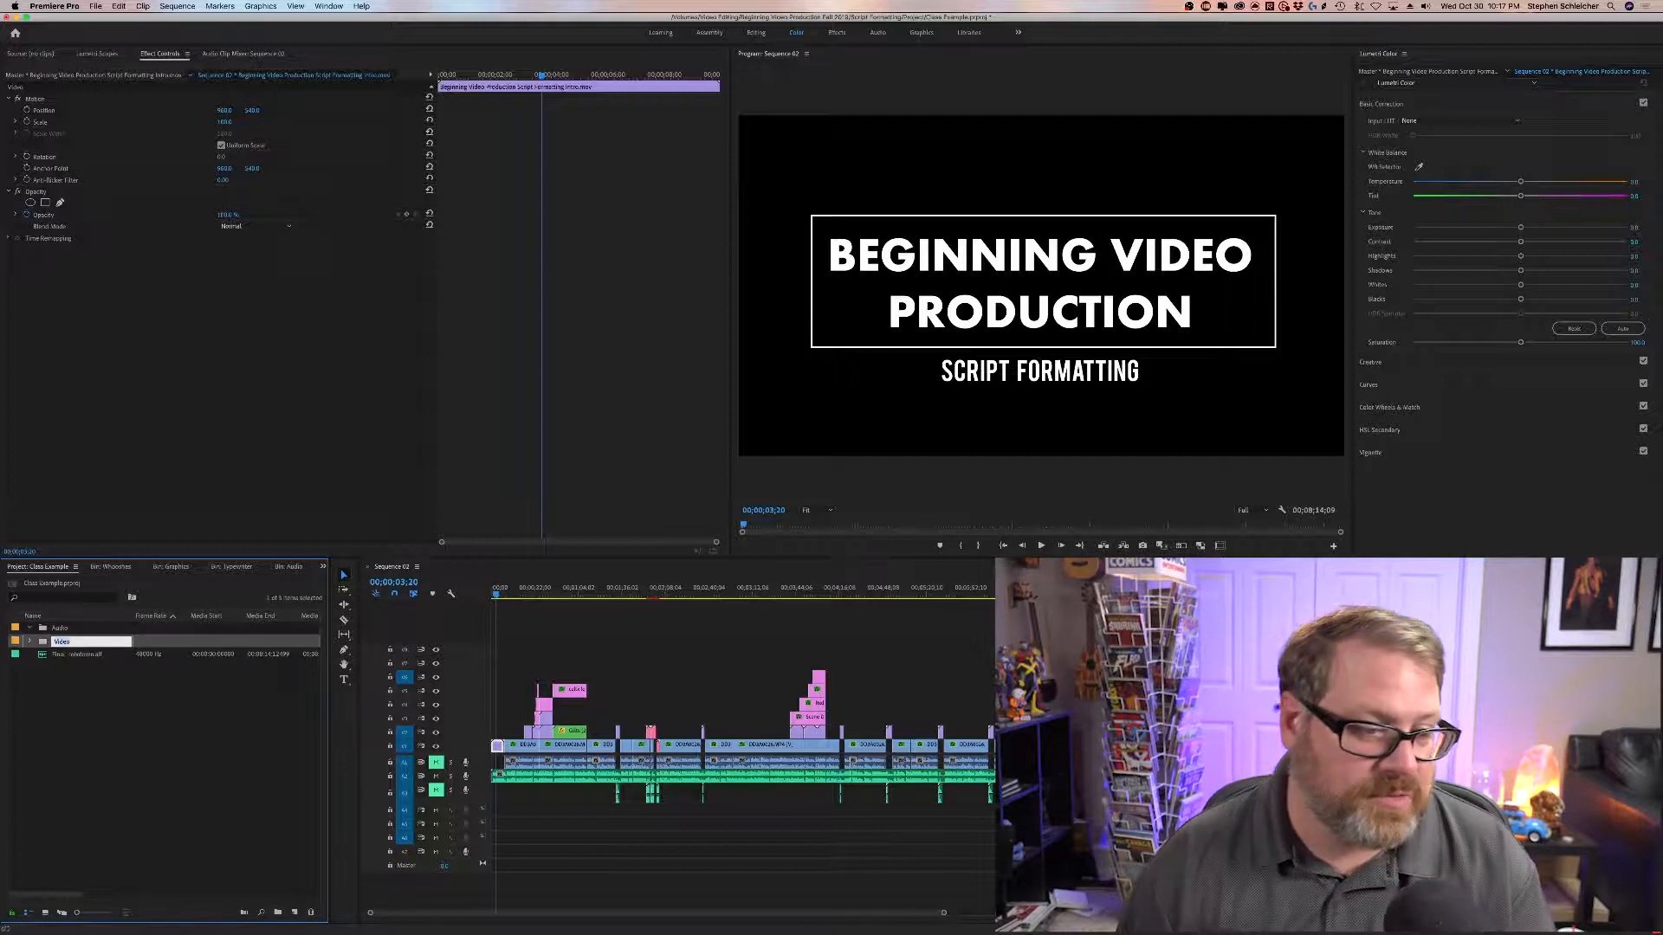
{"action": "left_click", "coordinate": [52, 655]}
{"action": "left_click_drag", "start_coordinate": [52, 656], "coordinate": [66, 629]}
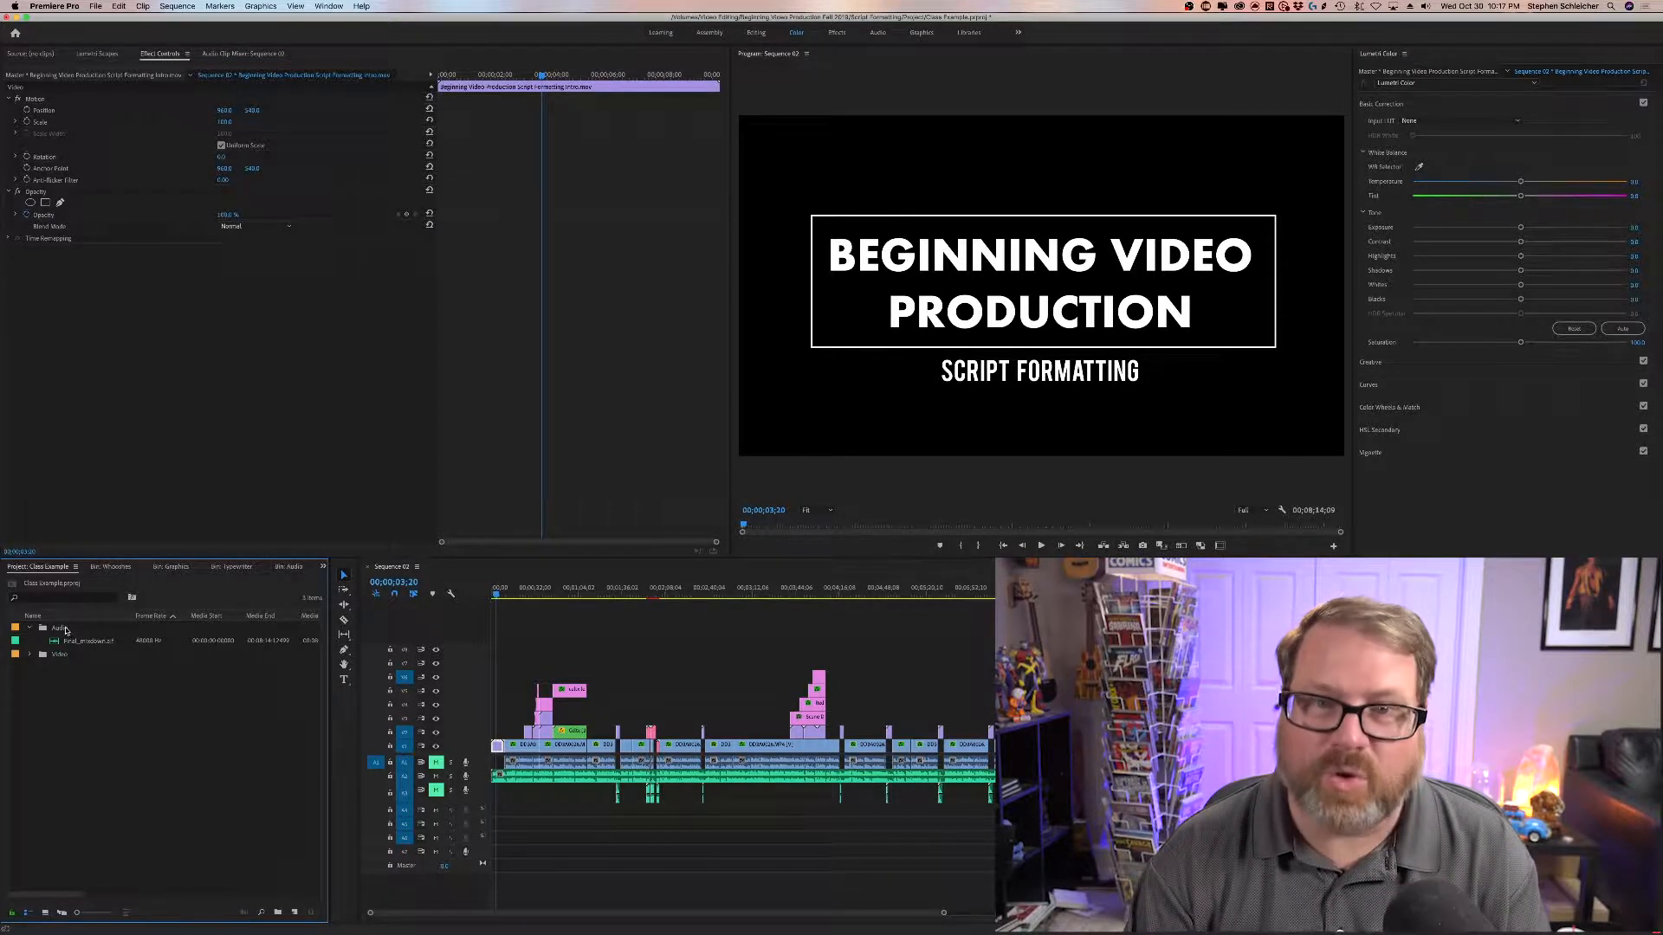
{"action": "key", "text": "super+i"}
{"action": "left_click", "coordinate": [831, 124]}
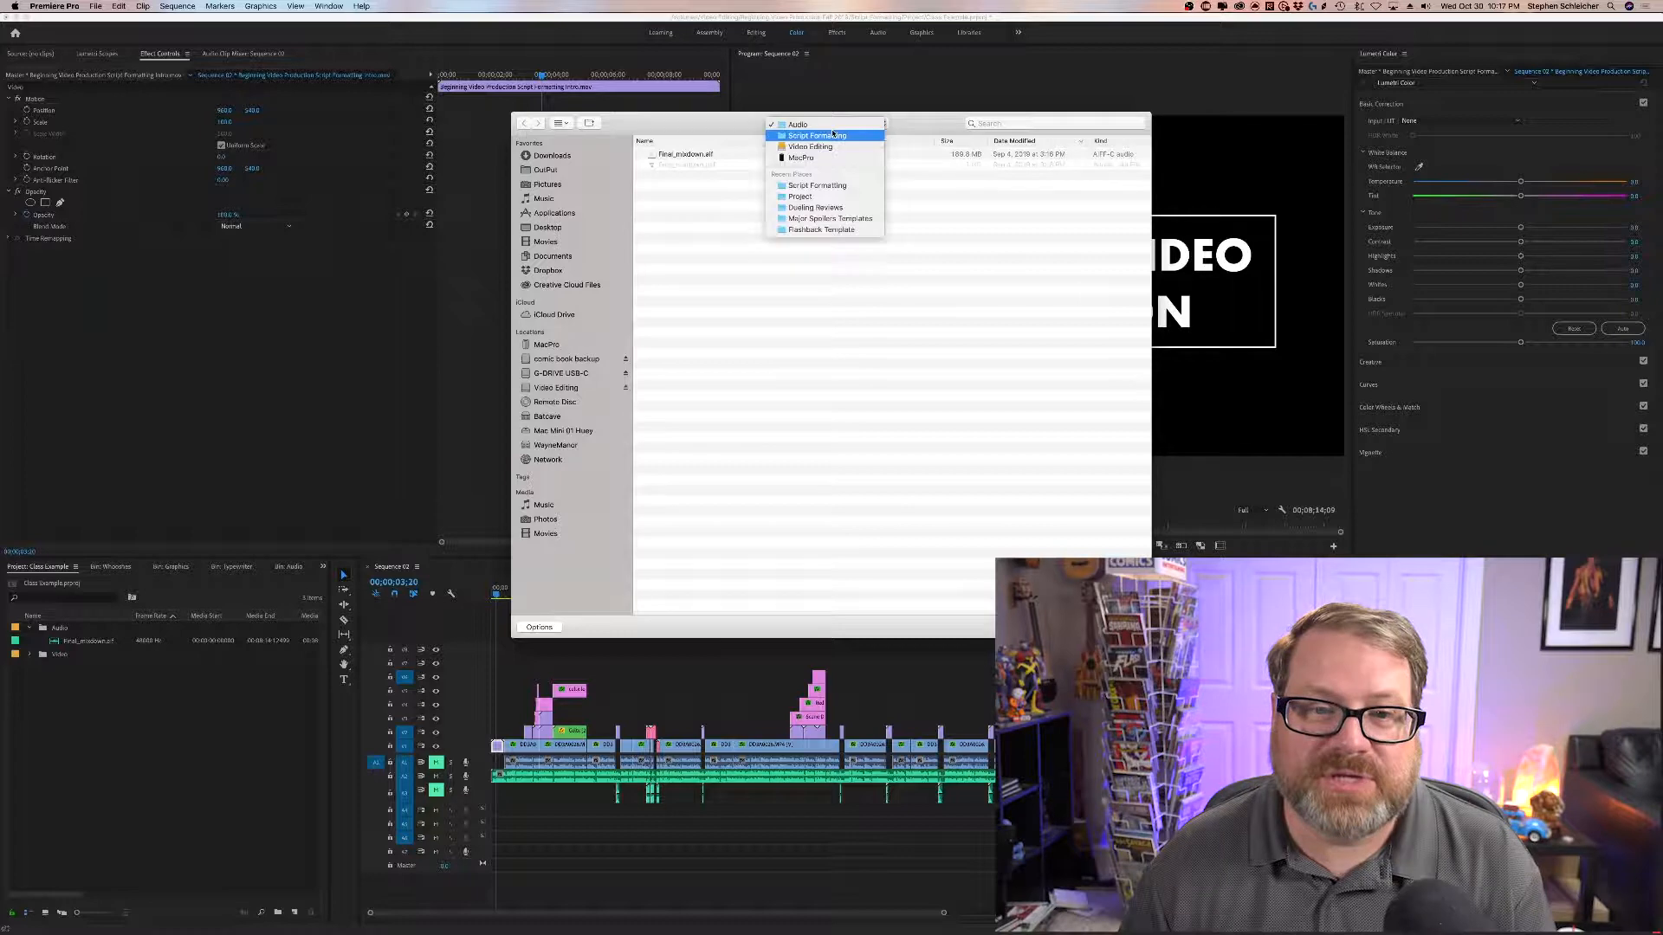
{"action": "left_click", "coordinate": [833, 136]}
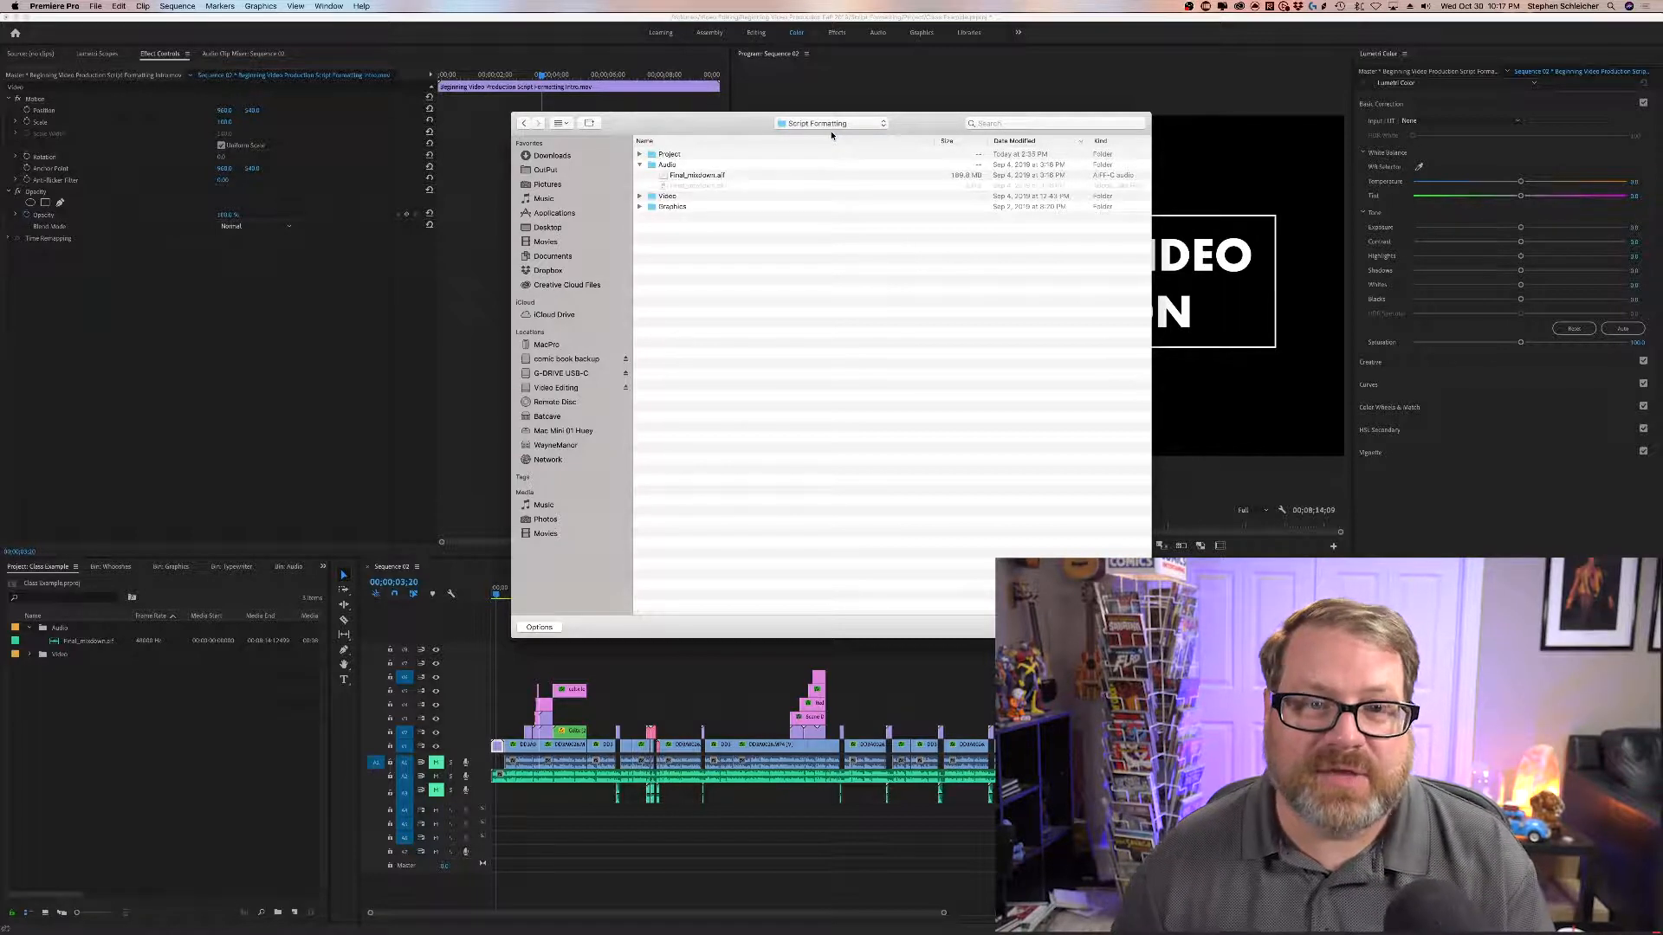
{"action": "double_click", "coordinate": [698, 207]}
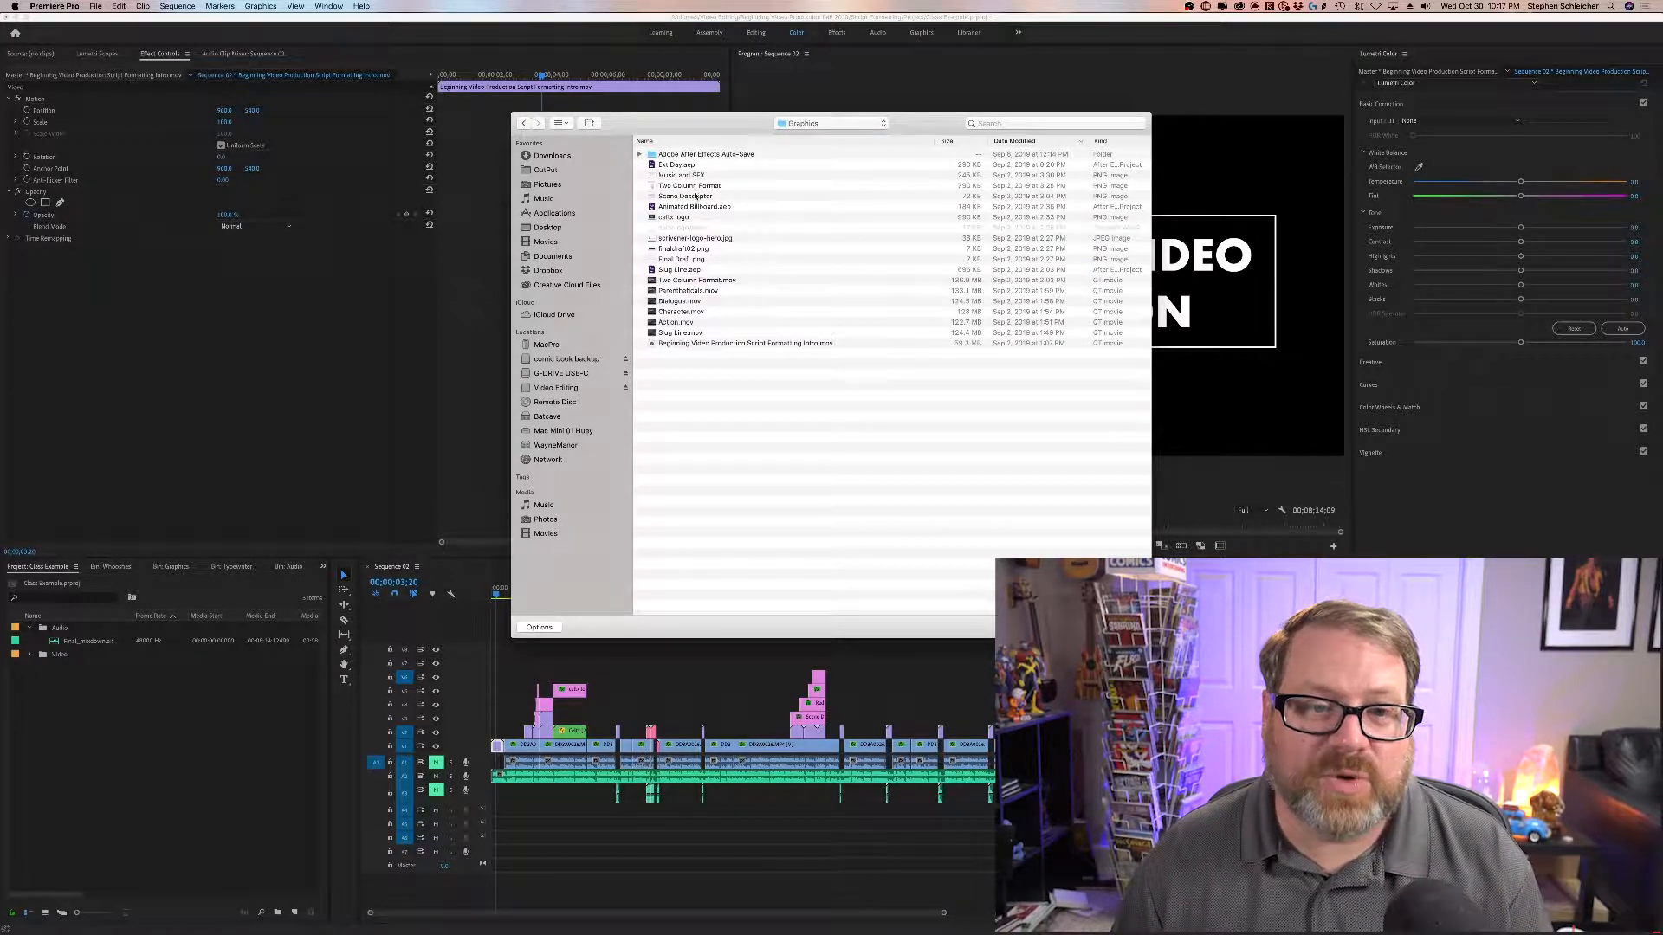
{"action": "left_click_drag", "start_coordinate": [666, 179], "coordinate": [674, 199]}
{"action": "left_click", "coordinate": [675, 217], "text": "super"}
{"action": "left_click", "coordinate": [693, 238], "text": "super"}
{"action": "left_click", "coordinate": [685, 248], "text": "super"}
{"action": "left_click", "coordinate": [684, 259], "text": "super"}
{"action": "left_click", "coordinate": [690, 281], "text": "super"}
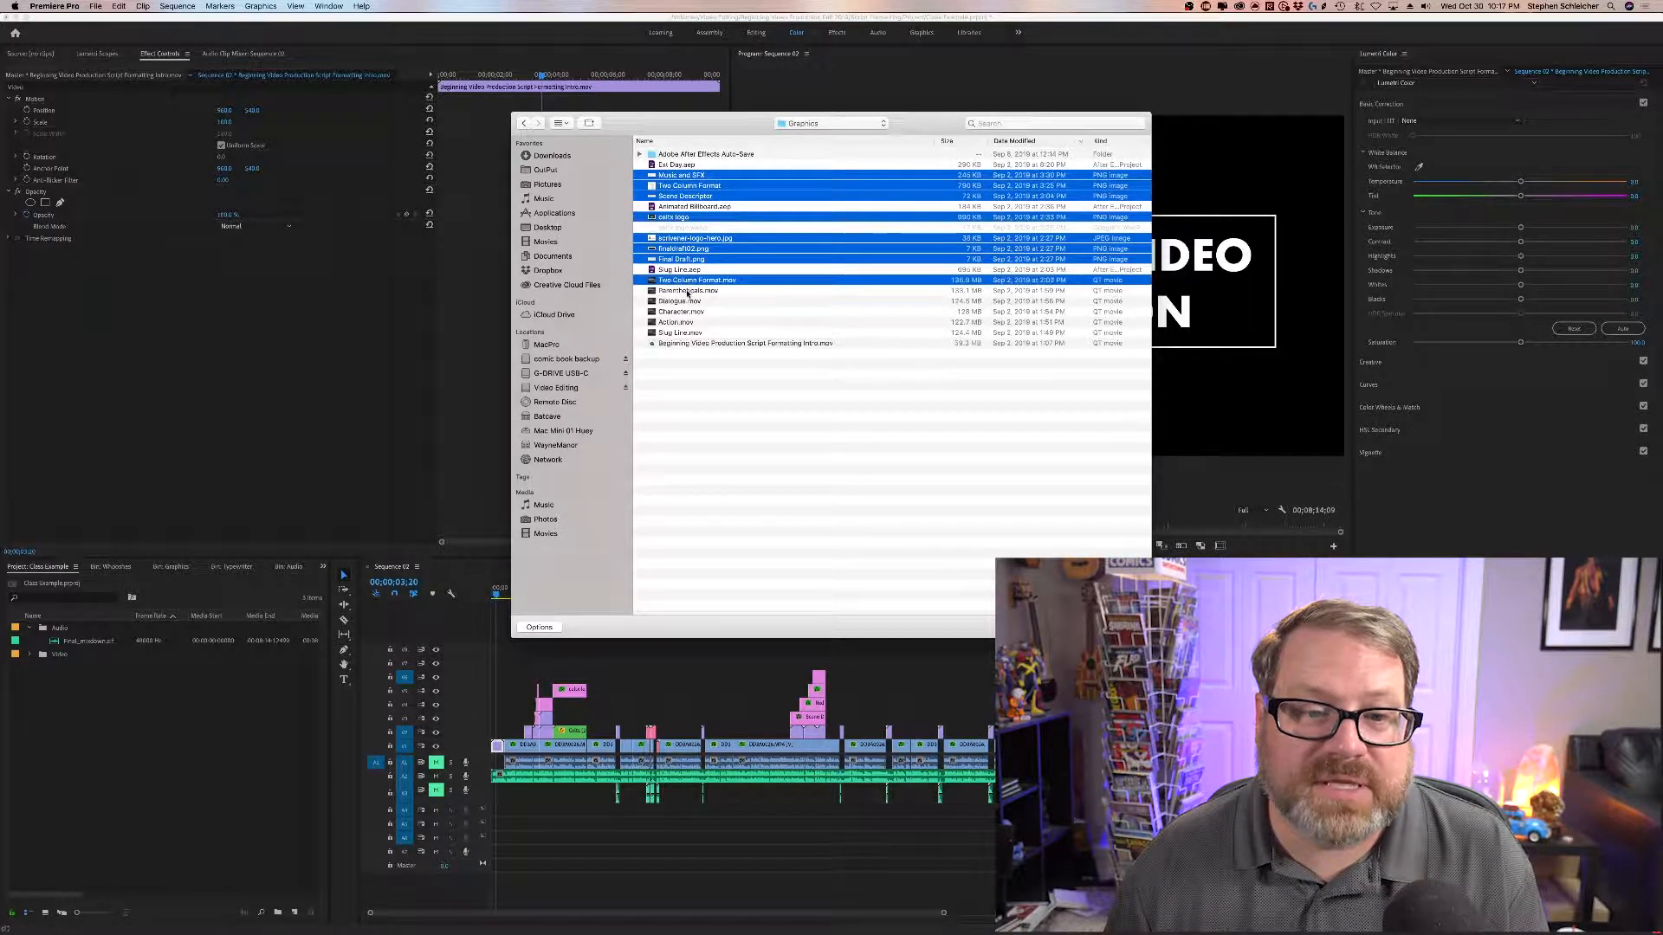
{"action": "left_click", "coordinate": [686, 291], "text": "super"}
{"action": "left_click", "coordinate": [685, 302], "text": "super"}
{"action": "left_click", "coordinate": [683, 311], "text": "super"}
{"action": "left_click", "coordinate": [681, 322], "text": "super"}
{"action": "left_click", "coordinate": [683, 333], "text": "super"}
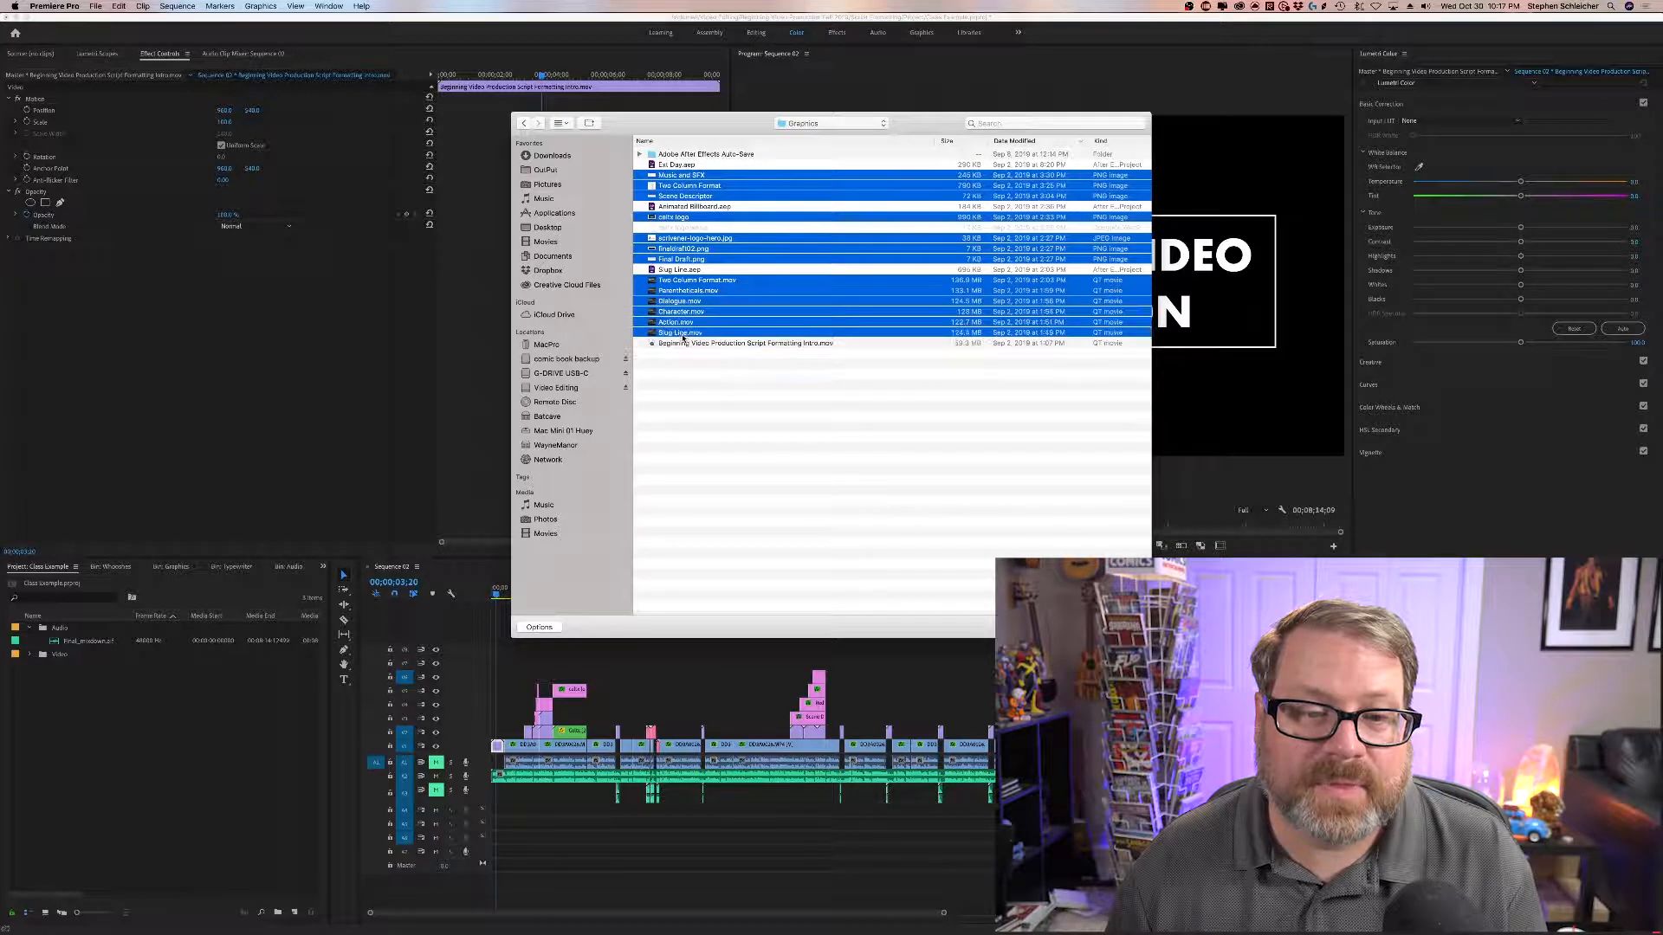
{"action": "left_click", "coordinate": [739, 344], "text": "super"}
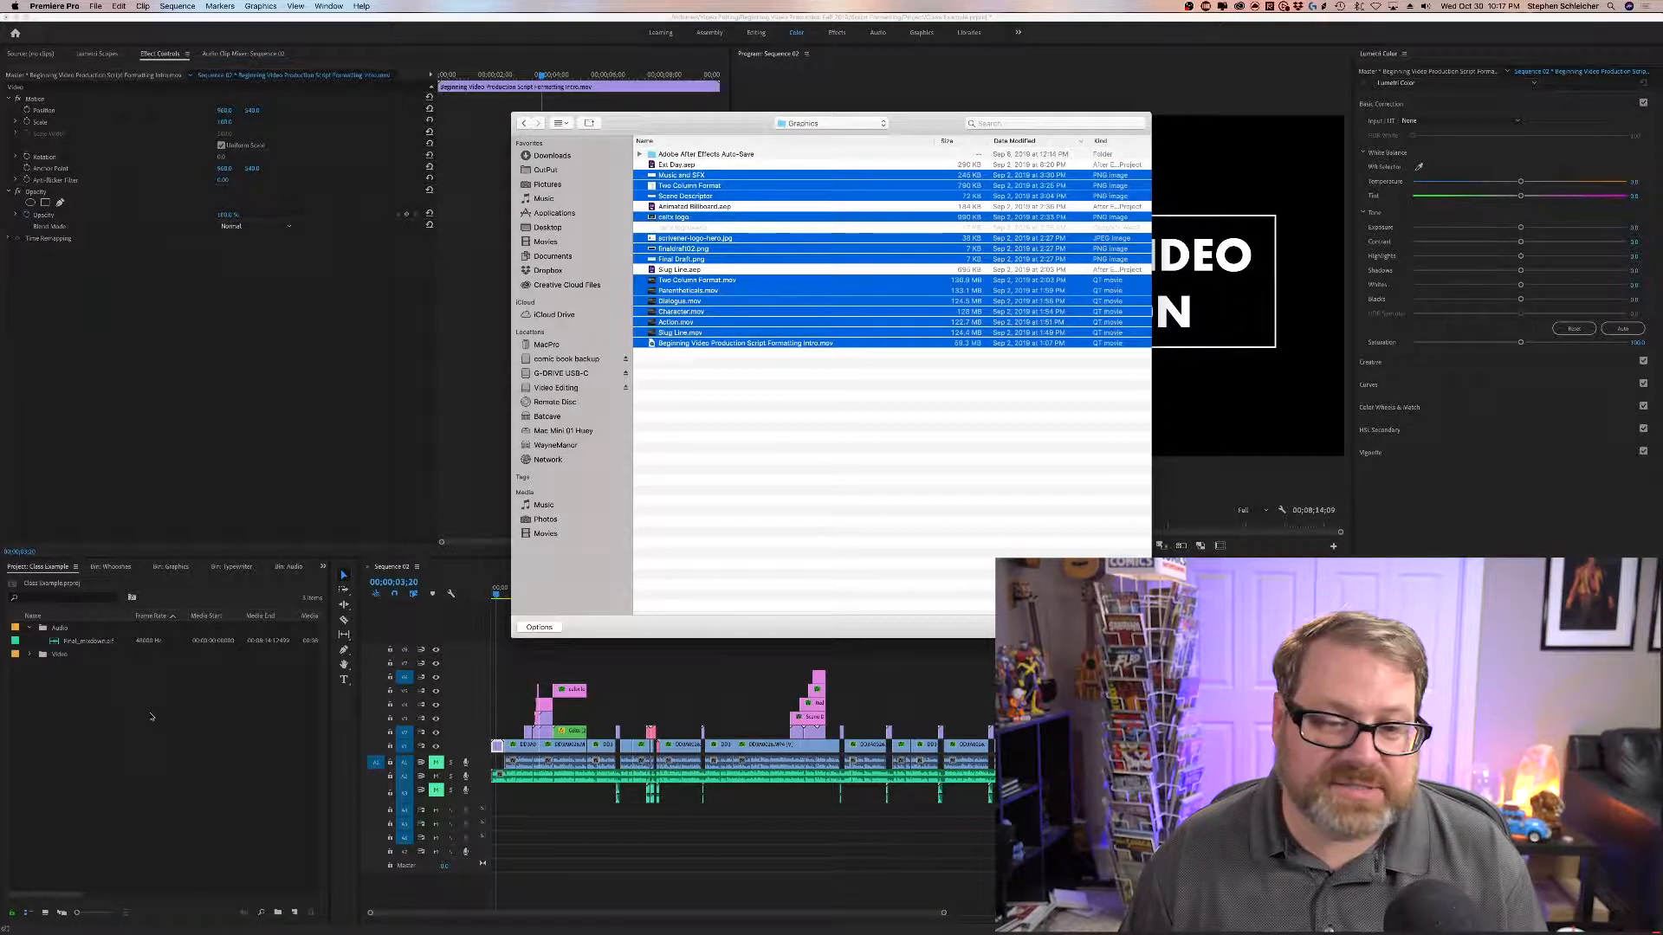
{"action": "left_click", "coordinate": [1070, 627]}
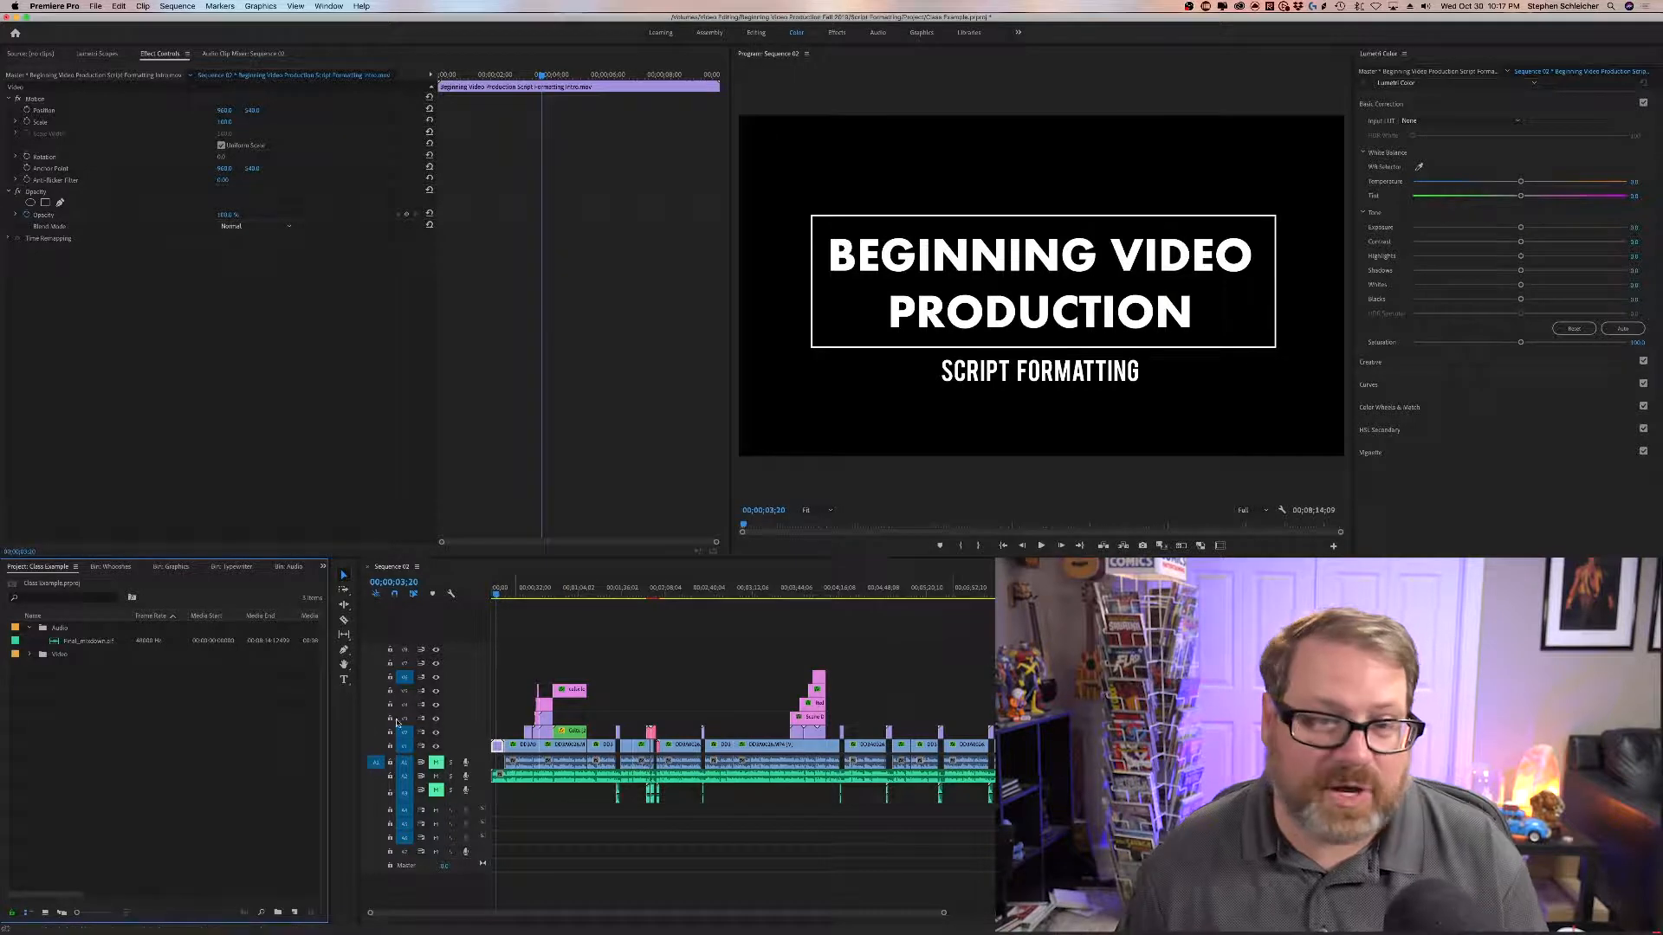
Step: Create a new bin named Graphics at the root of the project
{"action": "left_click", "coordinate": [278, 914]}
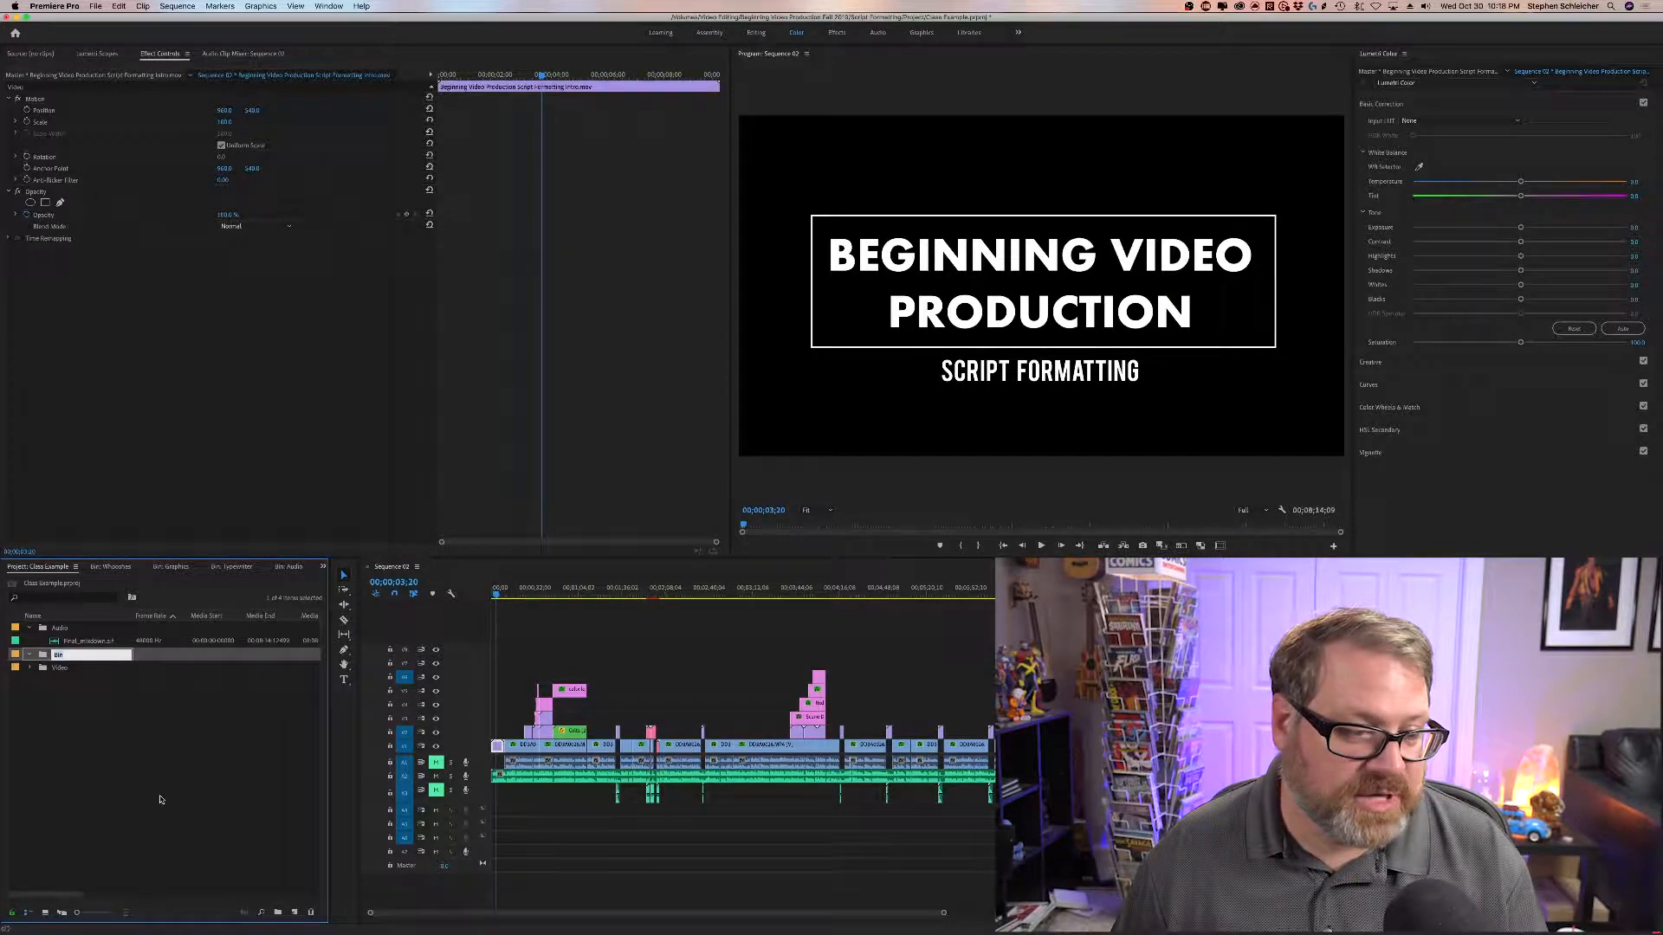
{"action": "type", "text": "Graphics"}
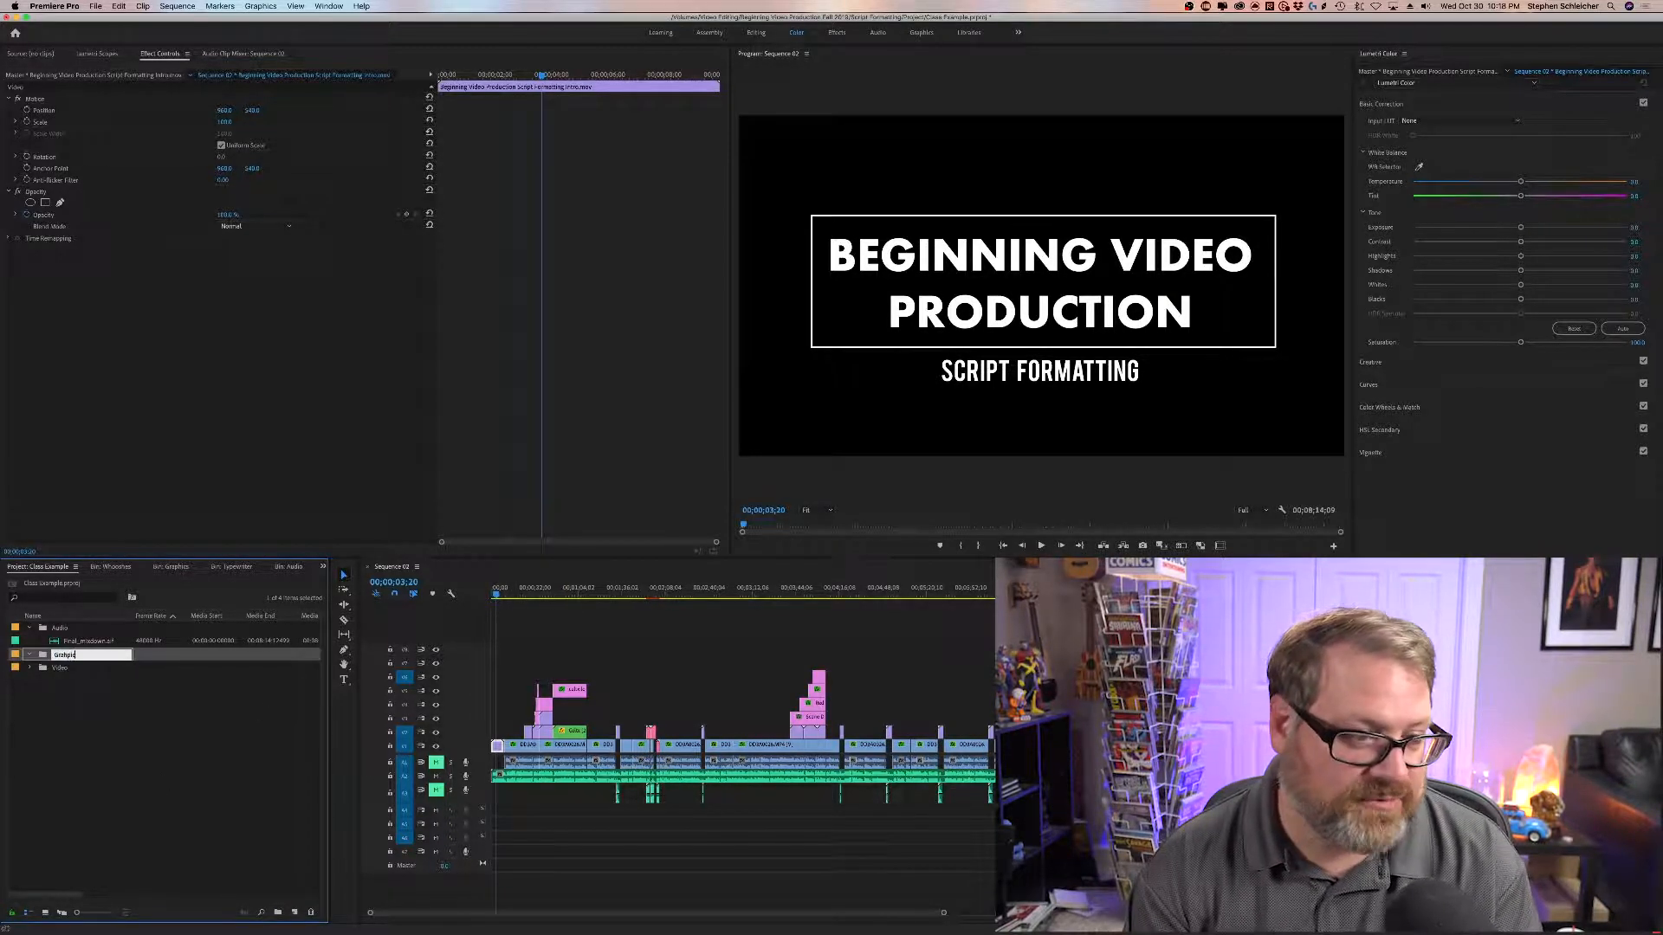
{"action": "key", "text": "Tab"}
Step: Target the Graphics bin for an import and open the Graphics folder inside Script Formatting
{"action": "left_click", "coordinate": [48, 657]}
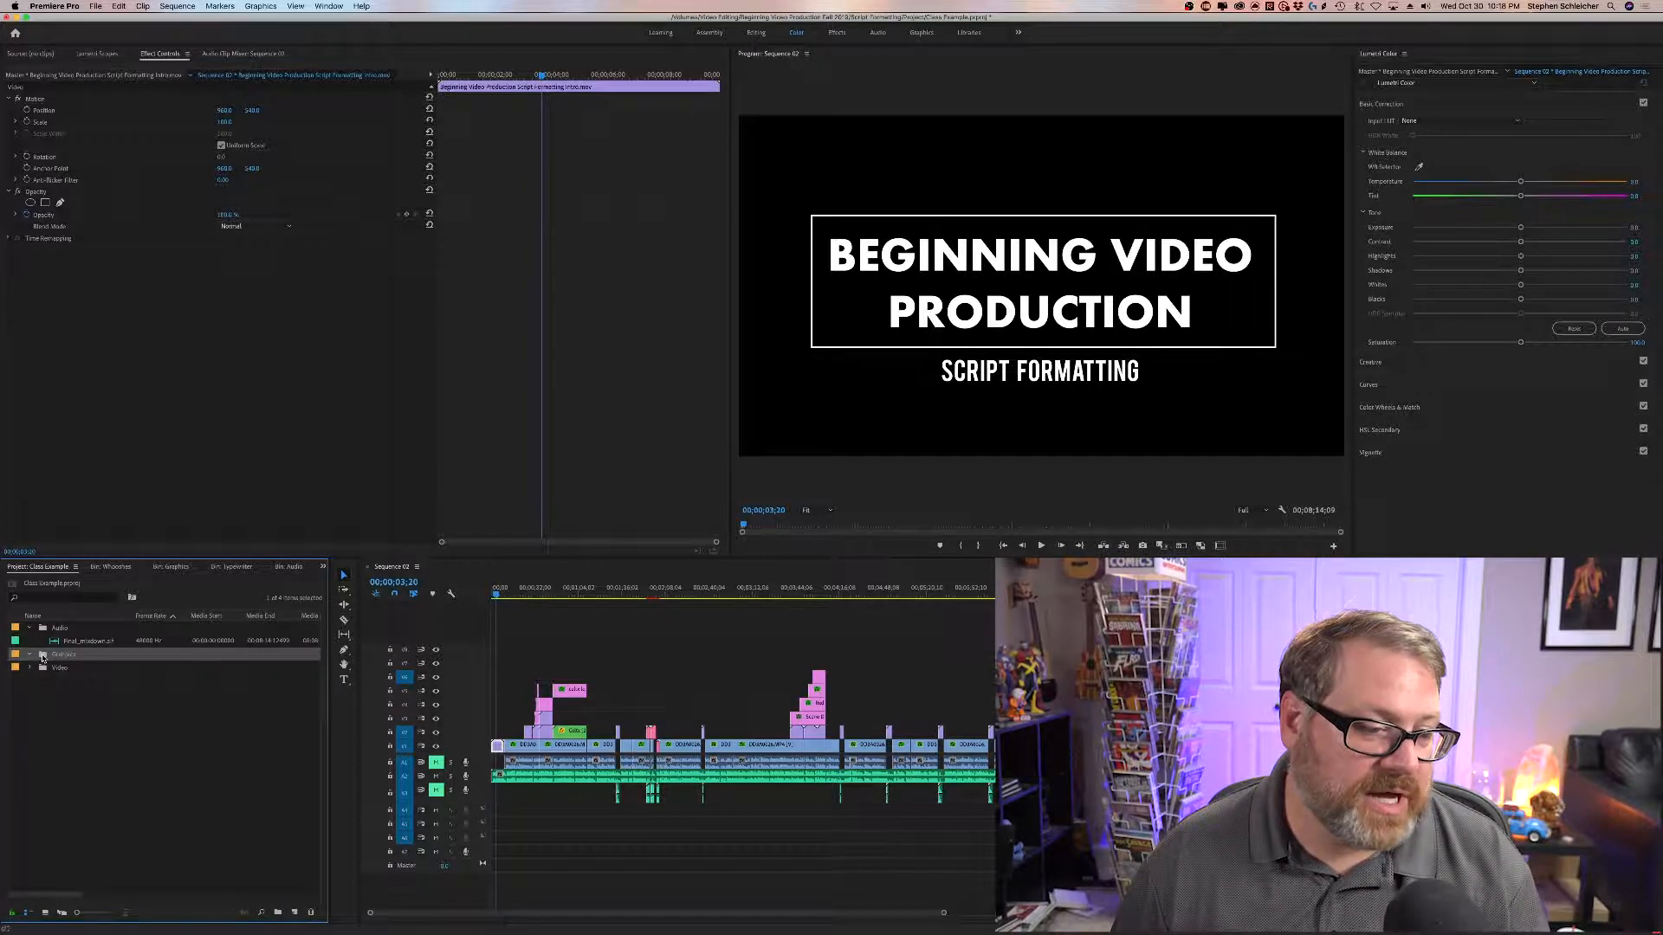
{"action": "key", "text": "super+i"}
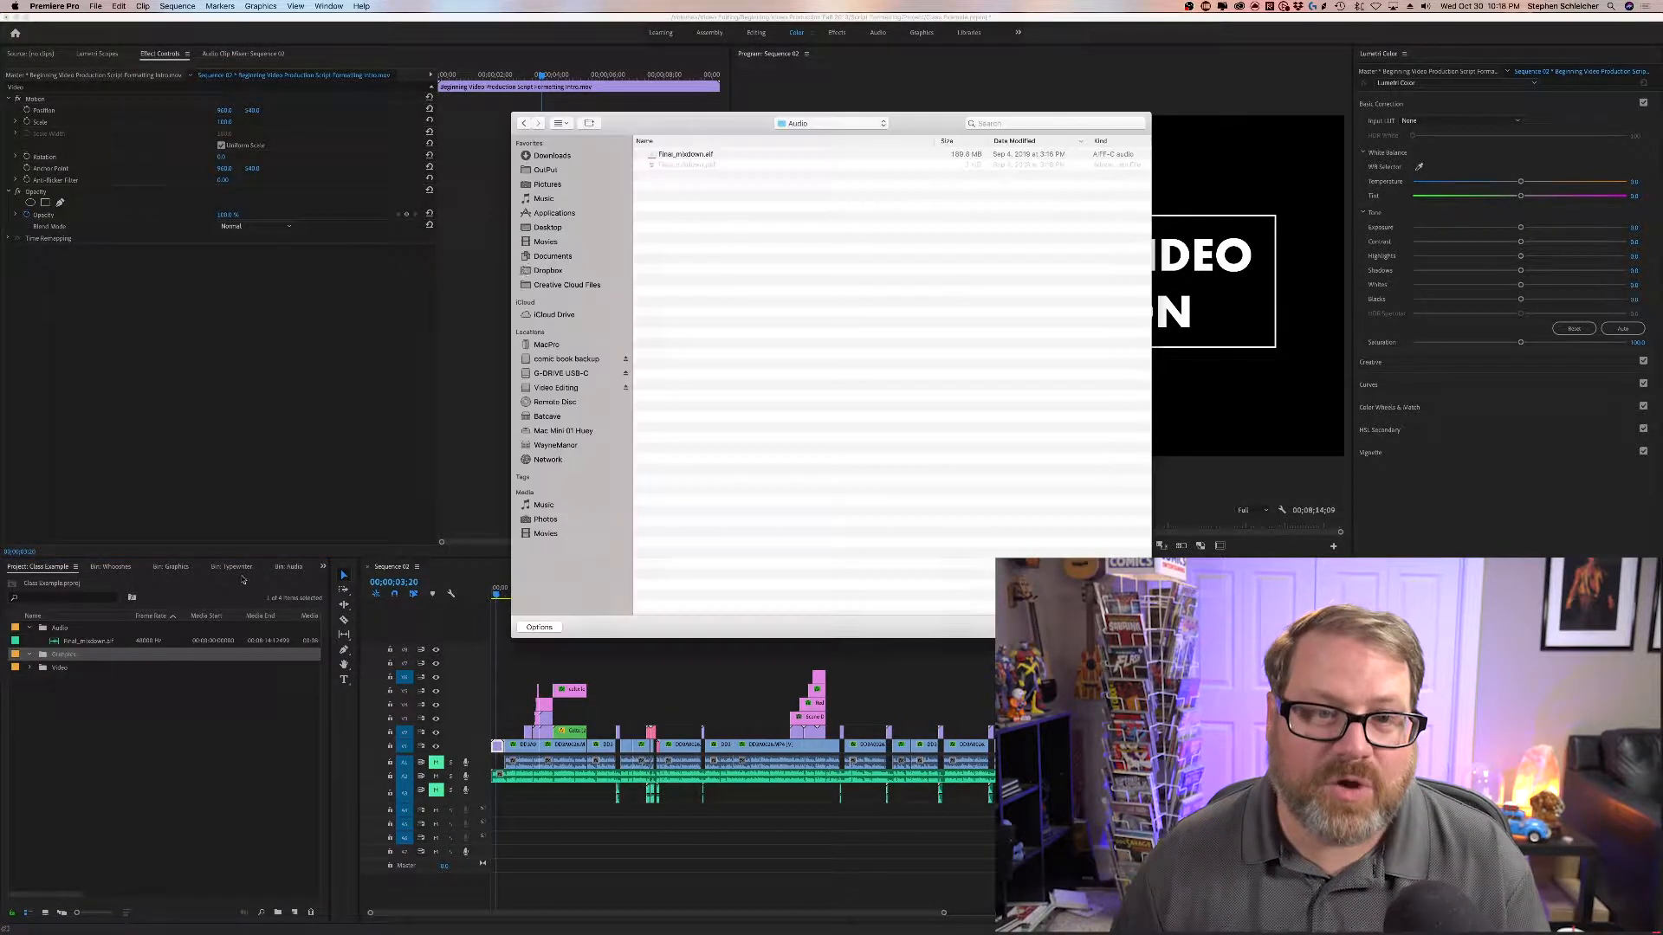
{"action": "left_click", "coordinate": [790, 124]}
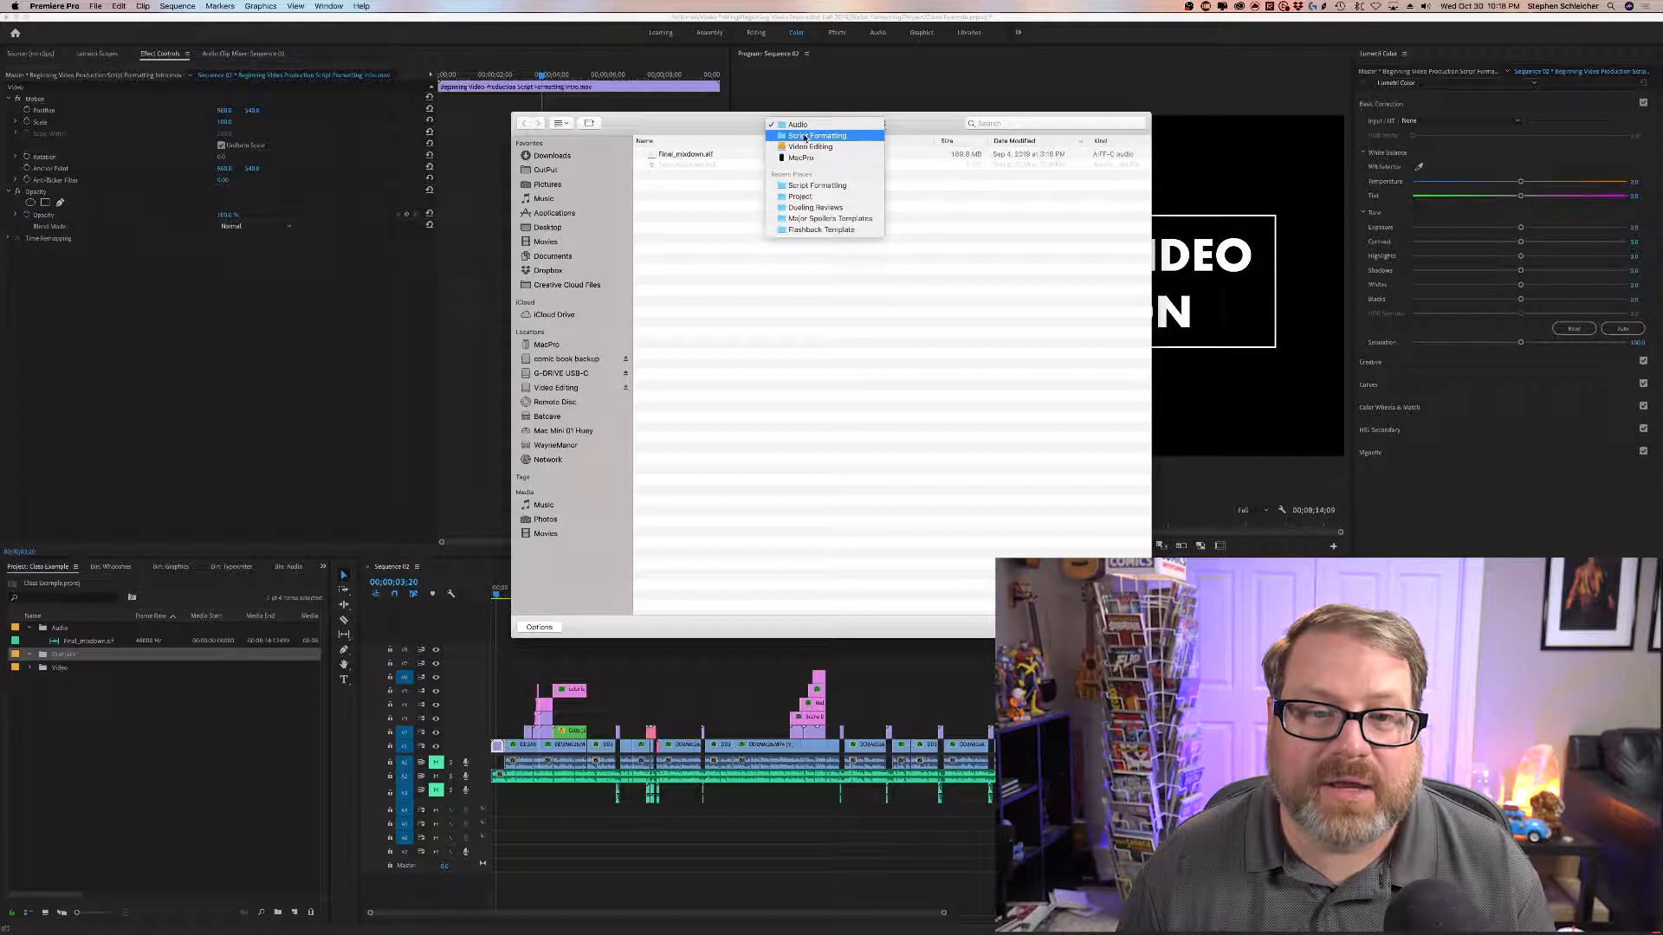
{"action": "left_click", "coordinate": [814, 138]}
{"action": "double_click", "coordinate": [672, 206]}
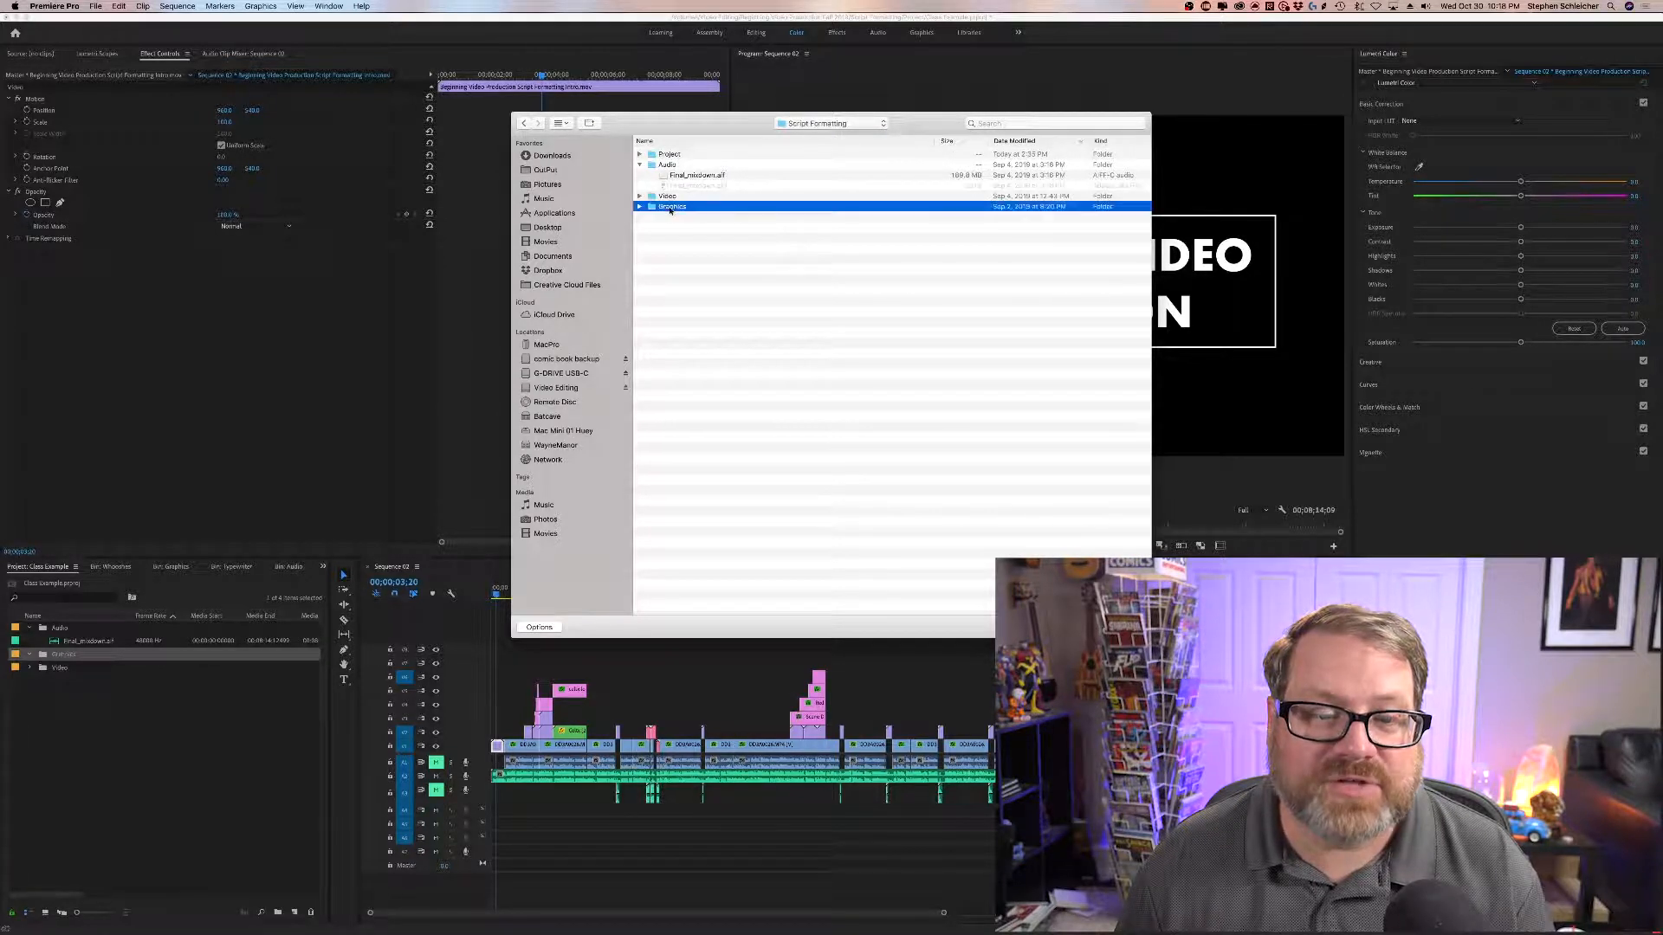
Step: Import the PNG, JPEG and QuickTime files from the Graphics folder into the Graphics bin, leaving out the After Effects projects and auto-save folder
{"action": "left_click", "coordinate": [682, 175]}
{"action": "left_click", "coordinate": [682, 186], "text": "shift"}
{"action": "left_click", "coordinate": [684, 196], "text": "shift"}
{"action": "left_click", "coordinate": [682, 217], "text": "shift"}
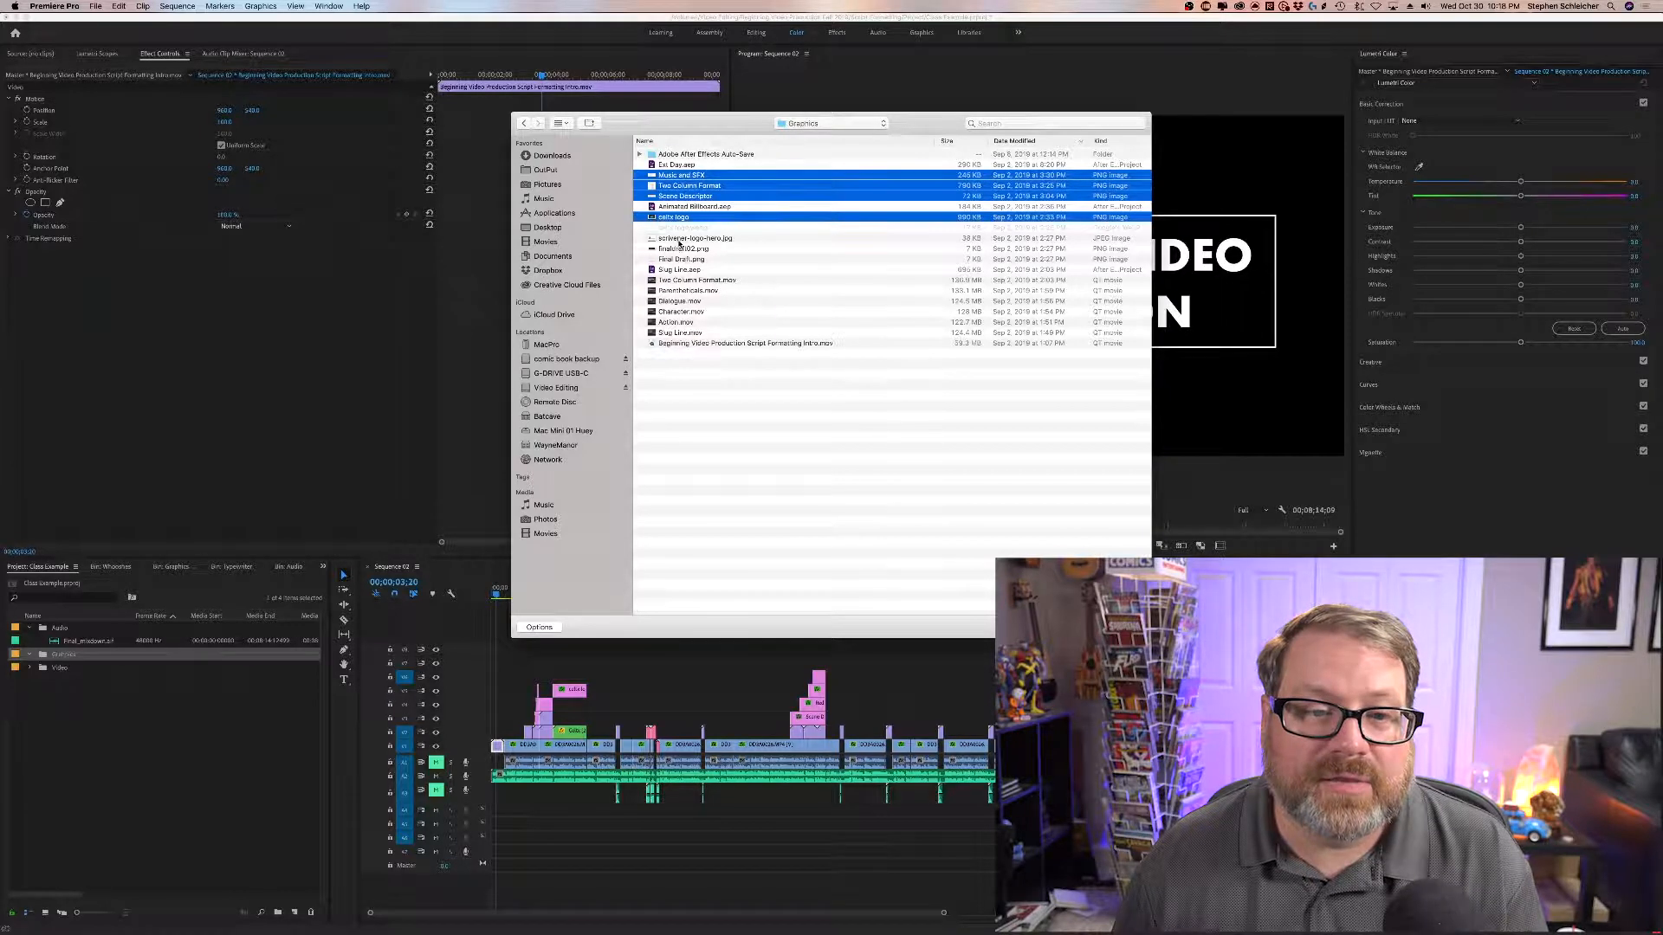
{"action": "left_click", "coordinate": [680, 238], "text": "super"}
{"action": "left_click", "coordinate": [680, 249], "text": "super"}
{"action": "left_click", "coordinate": [680, 259], "text": "super"}
{"action": "left_click", "coordinate": [684, 280], "text": "super"}
{"action": "left_click", "coordinate": [683, 290], "text": "super"}
{"action": "left_click", "coordinate": [680, 301], "text": "super"}
{"action": "left_click", "coordinate": [681, 311], "text": "super"}
{"action": "left_click", "coordinate": [678, 321], "text": "super"}
{"action": "left_click", "coordinate": [679, 333], "text": "super"}
{"action": "left_click", "coordinate": [685, 342], "text": "super"}
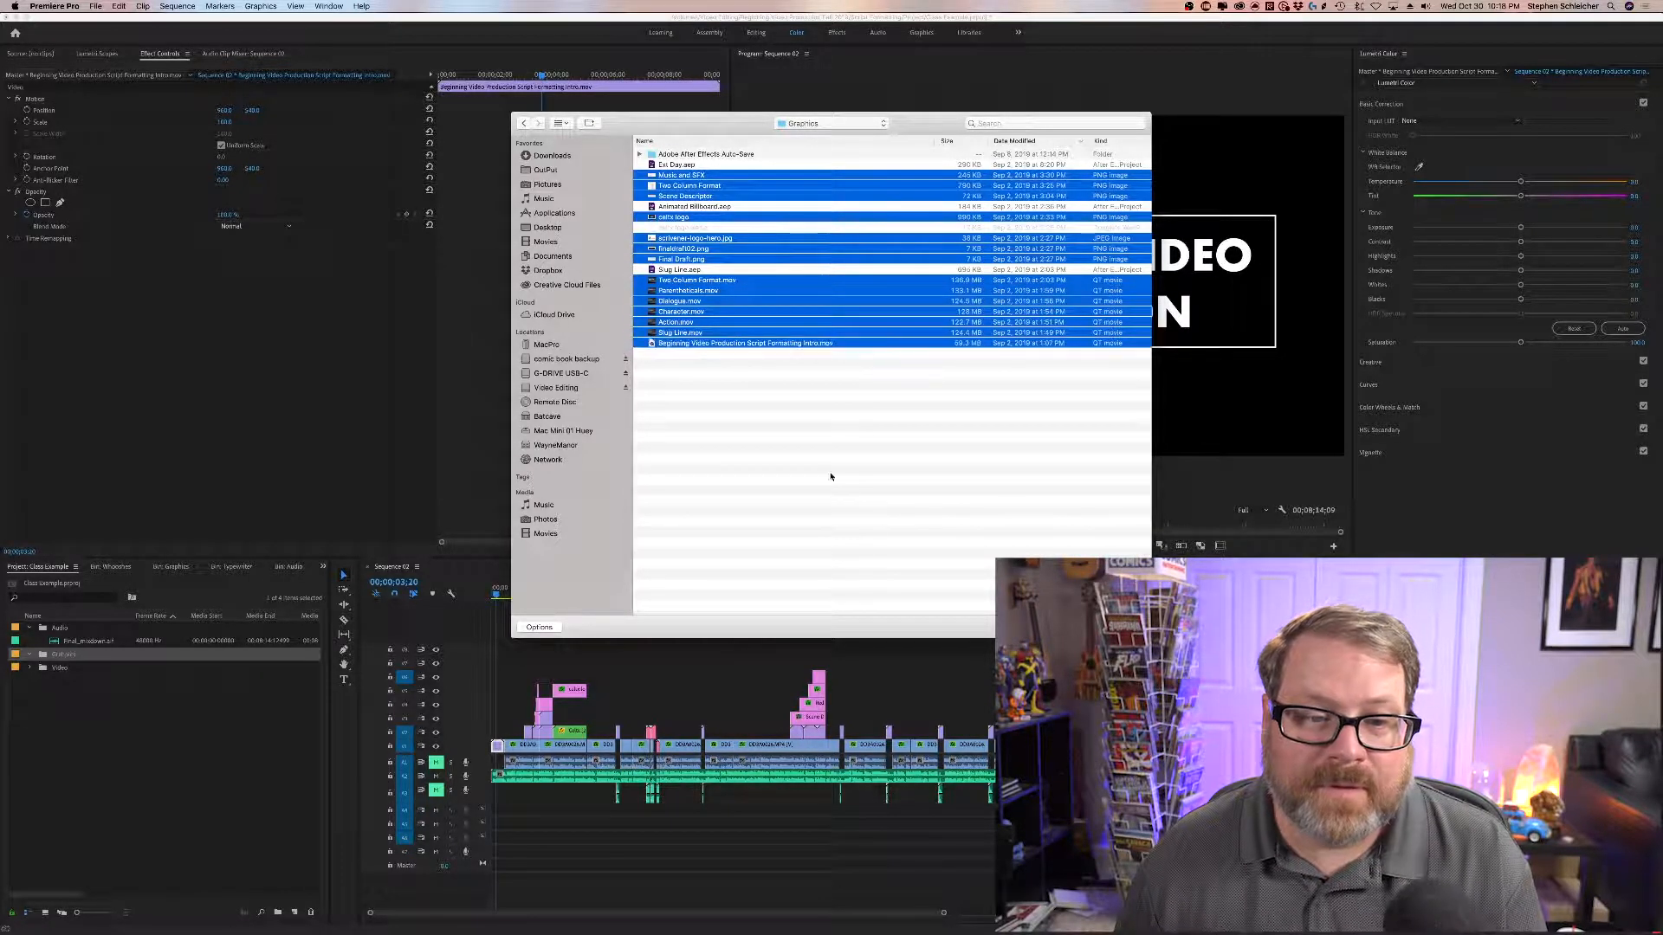
{"action": "key", "text": "Return"}
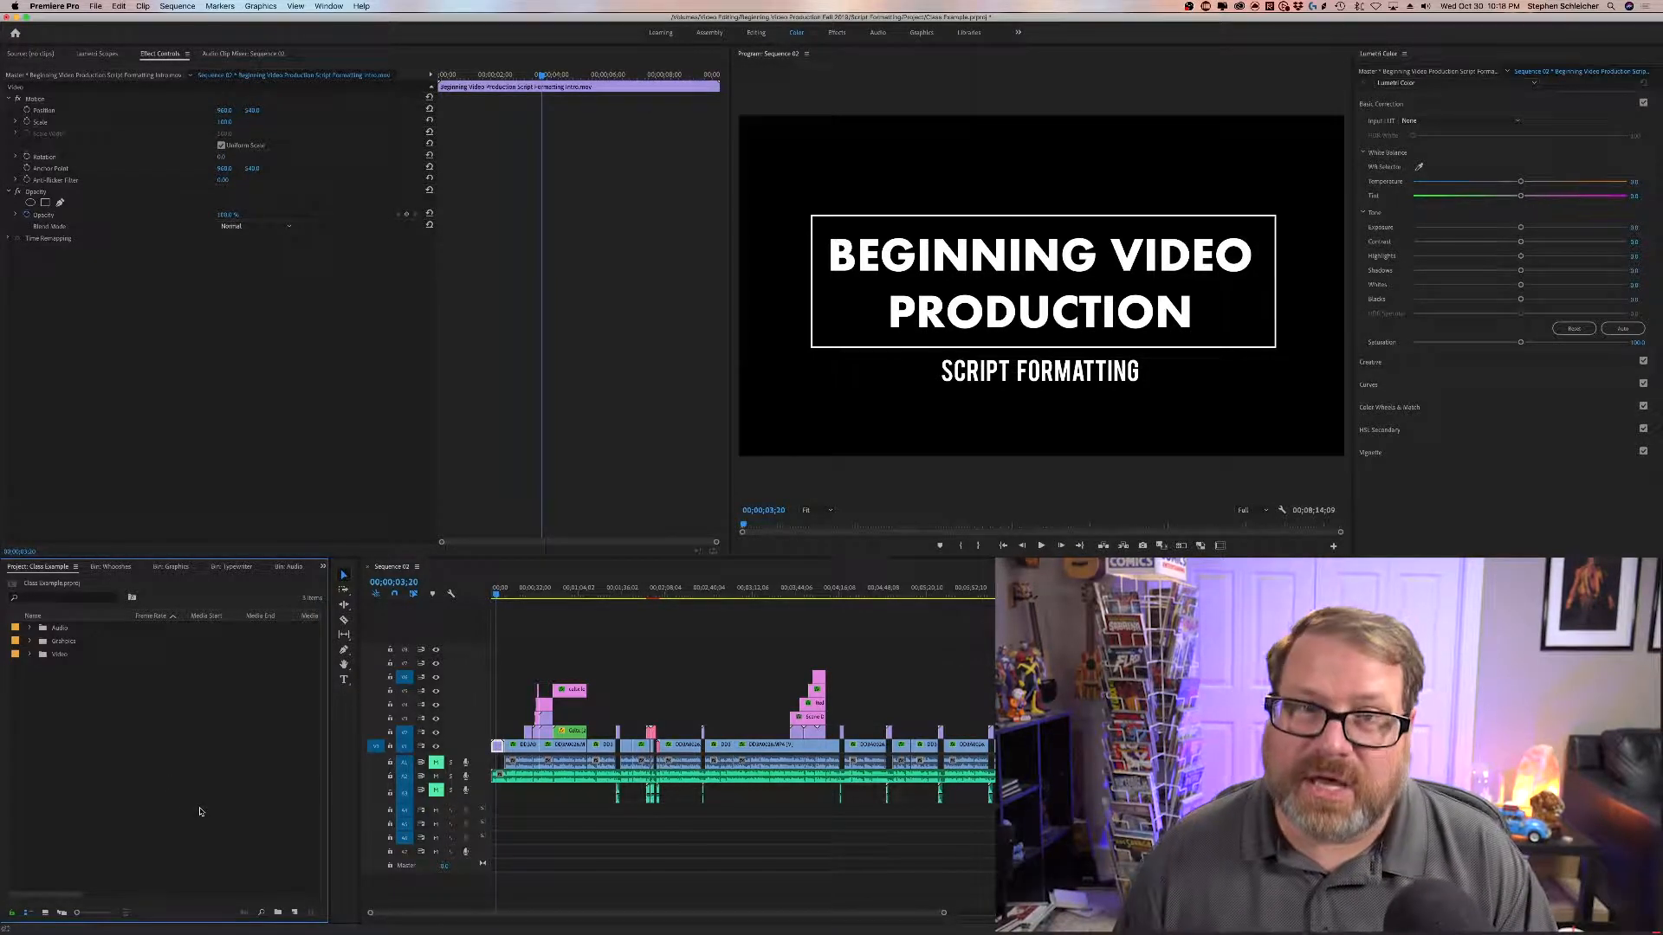
{"action": "right_click", "coordinate": [194, 760]}
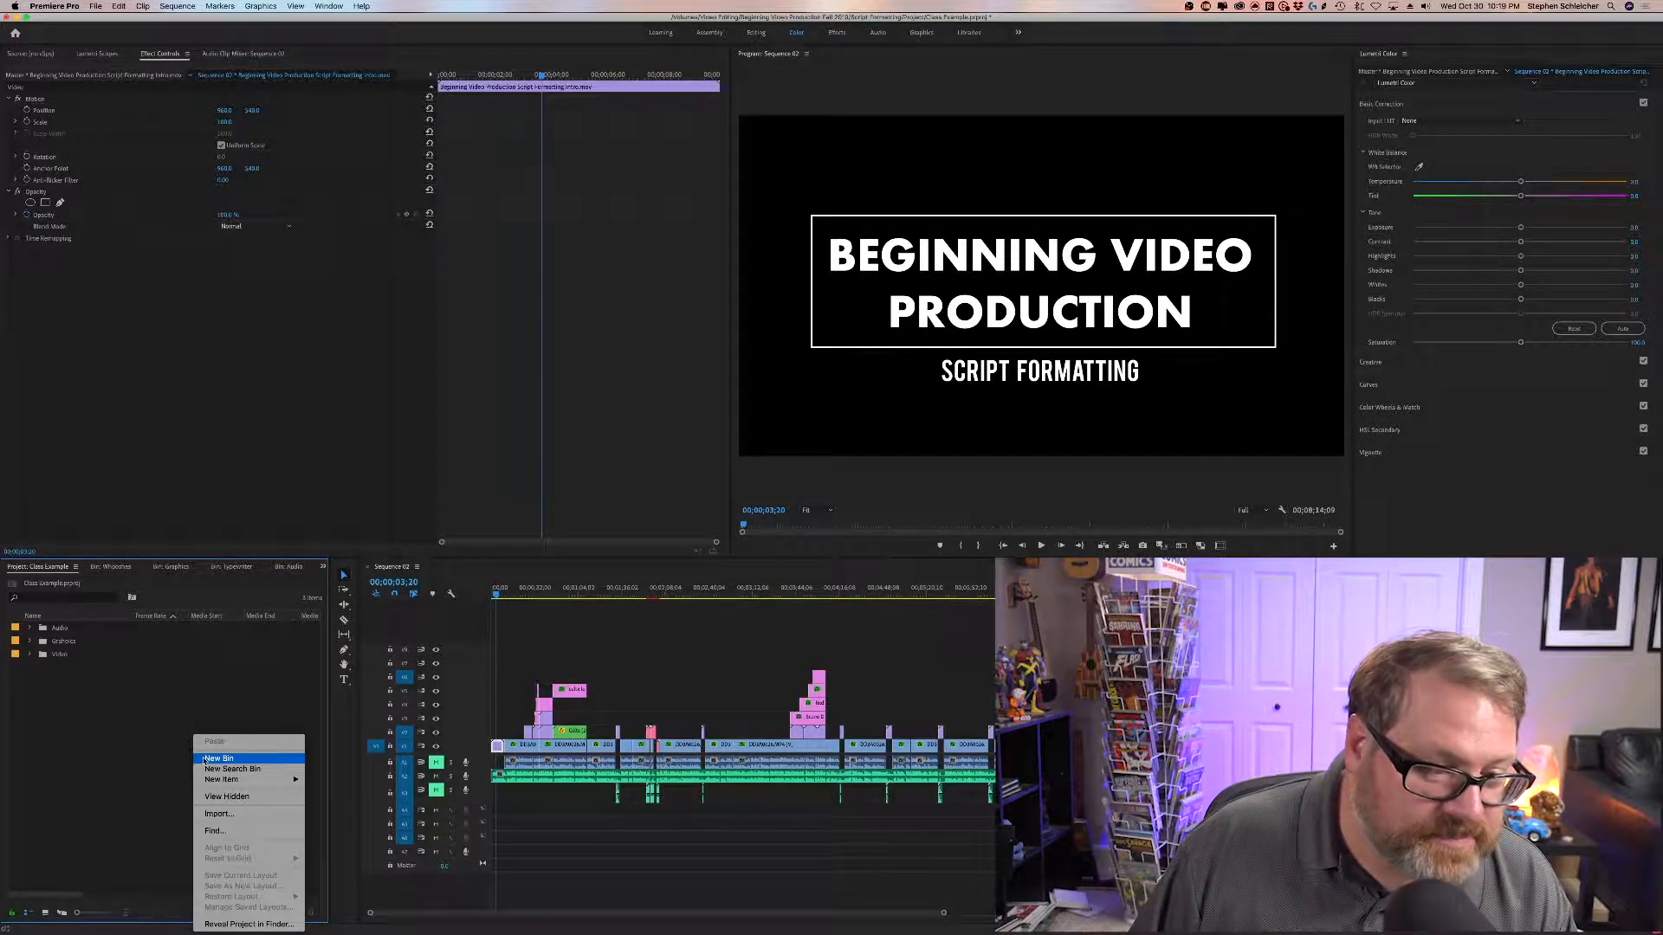
{"action": "mouse_move", "coordinate": [260, 779]}
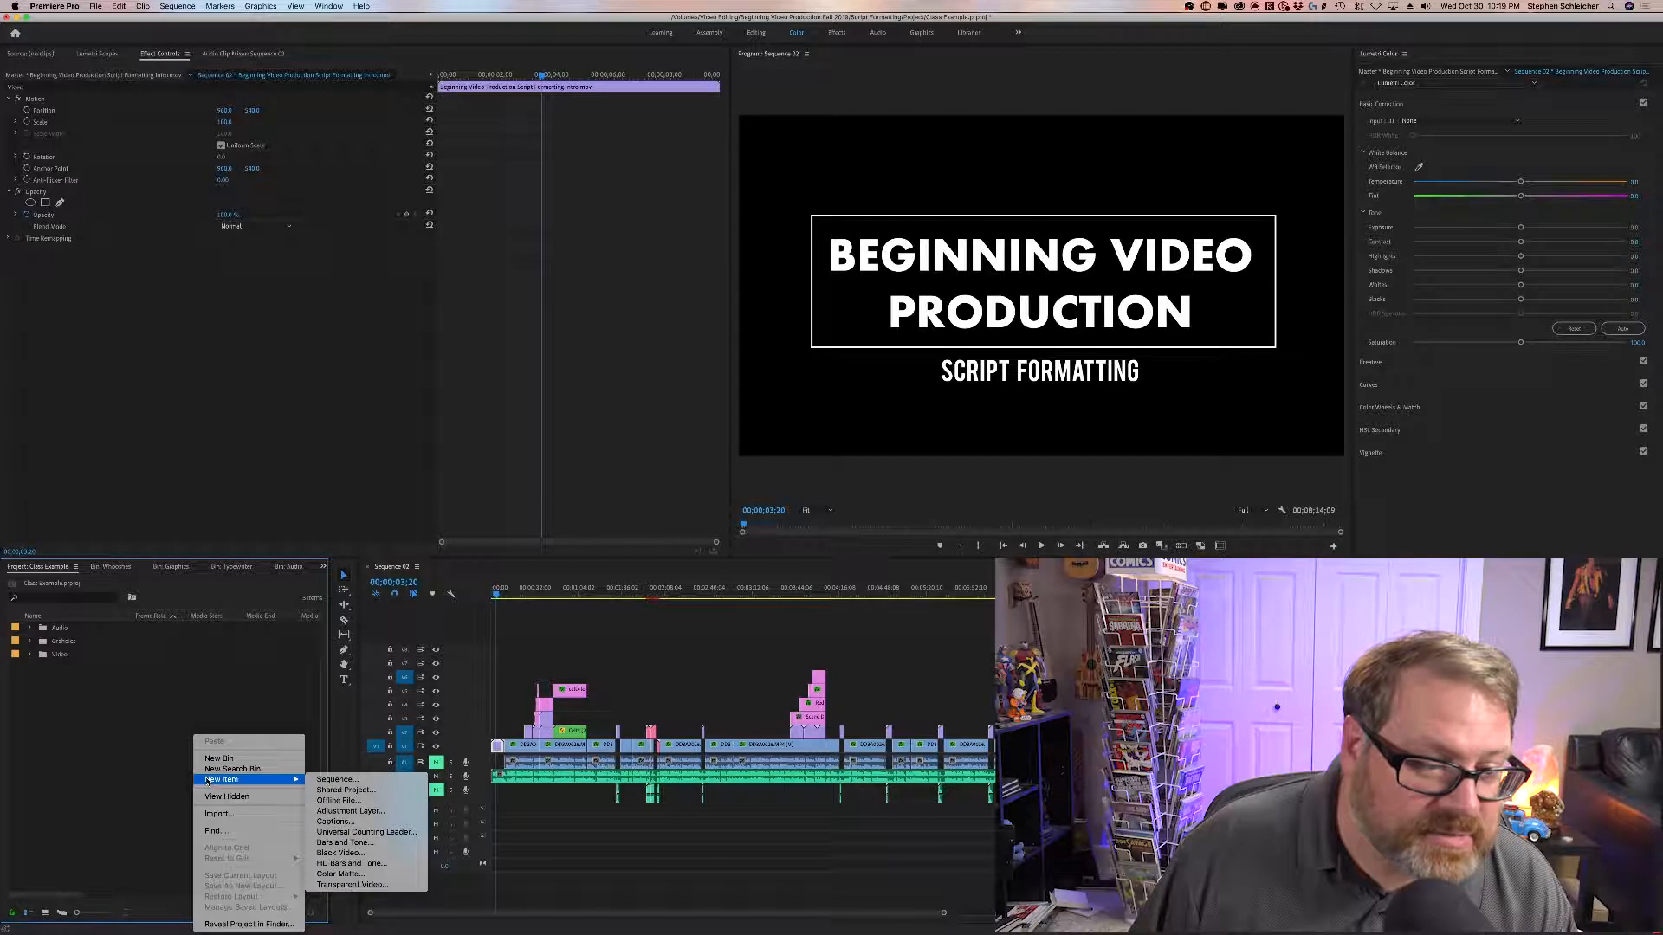
{"action": "left_click", "coordinate": [338, 780]}
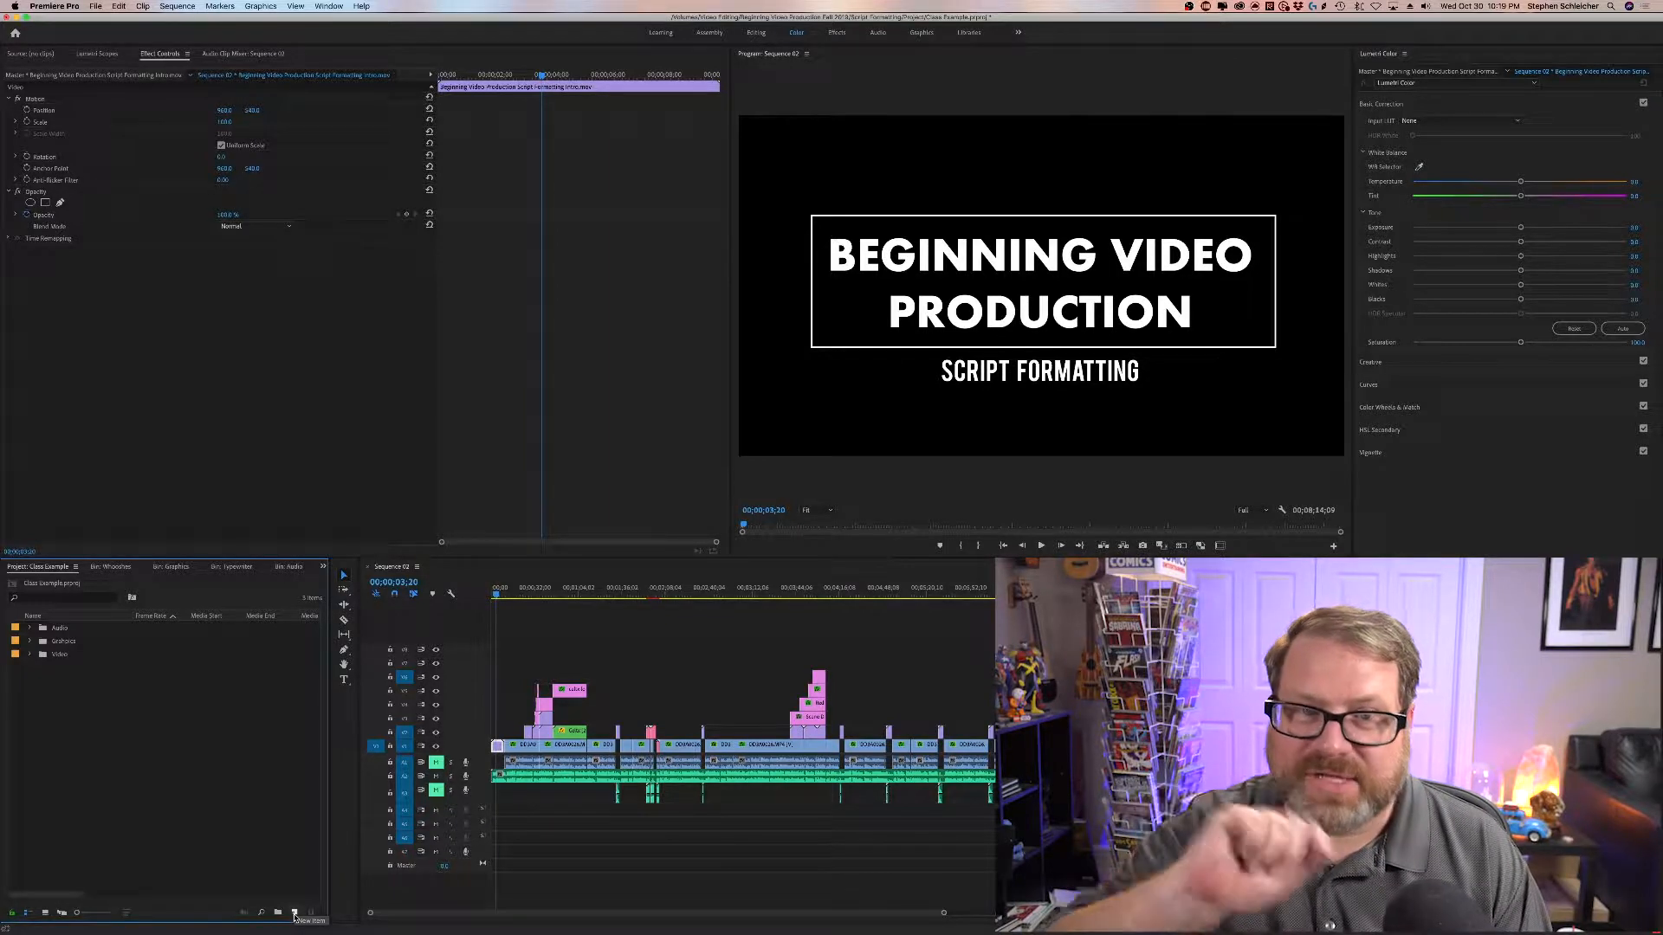
Step: Start a new sequence and look through the available sequence presets, including the ARRI group
{"action": "left_click", "coordinate": [294, 913]}
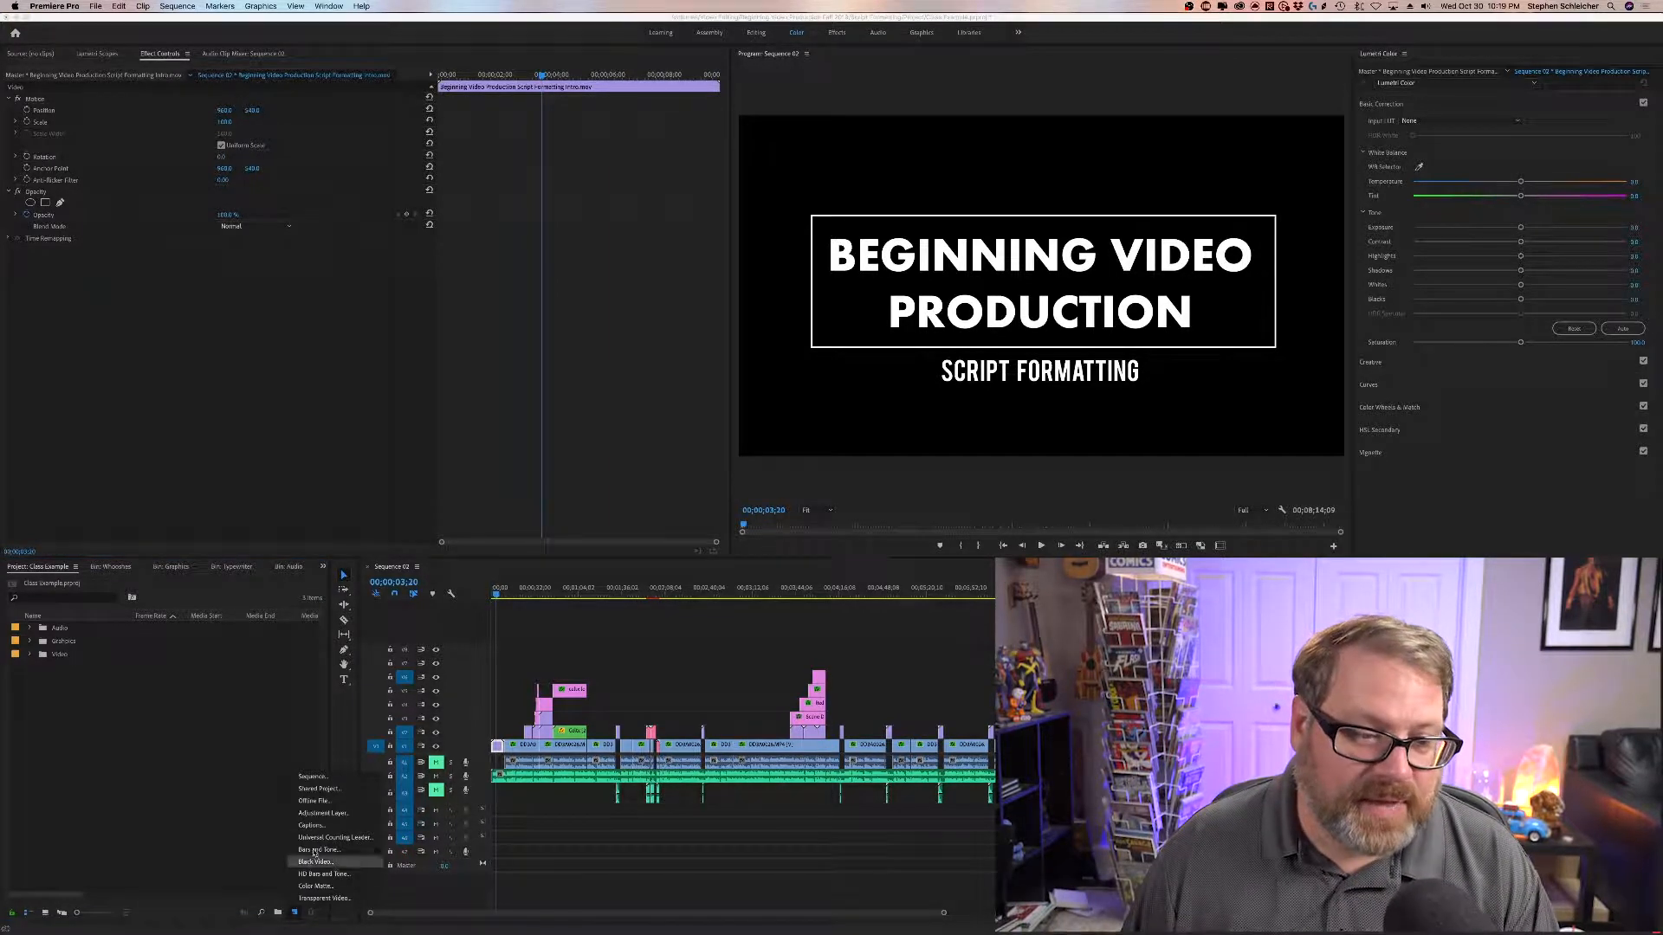
{"action": "left_click", "coordinate": [314, 776]}
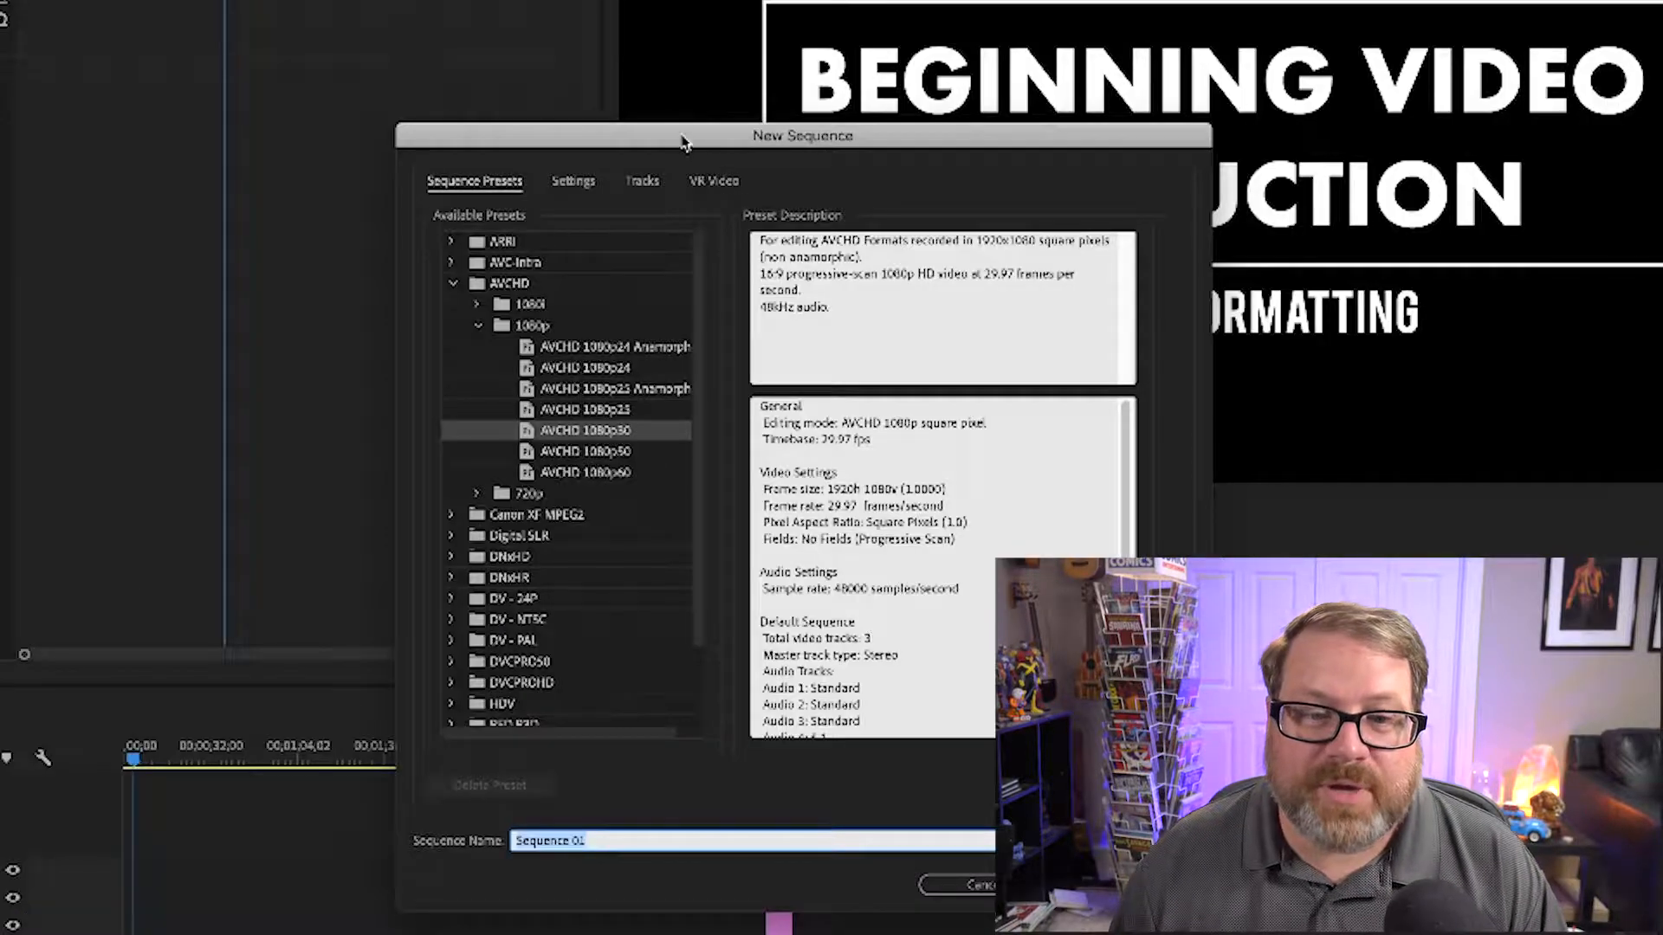
{"action": "left_click_drag", "start_coordinate": [771, 287], "coordinate": [642, 254]}
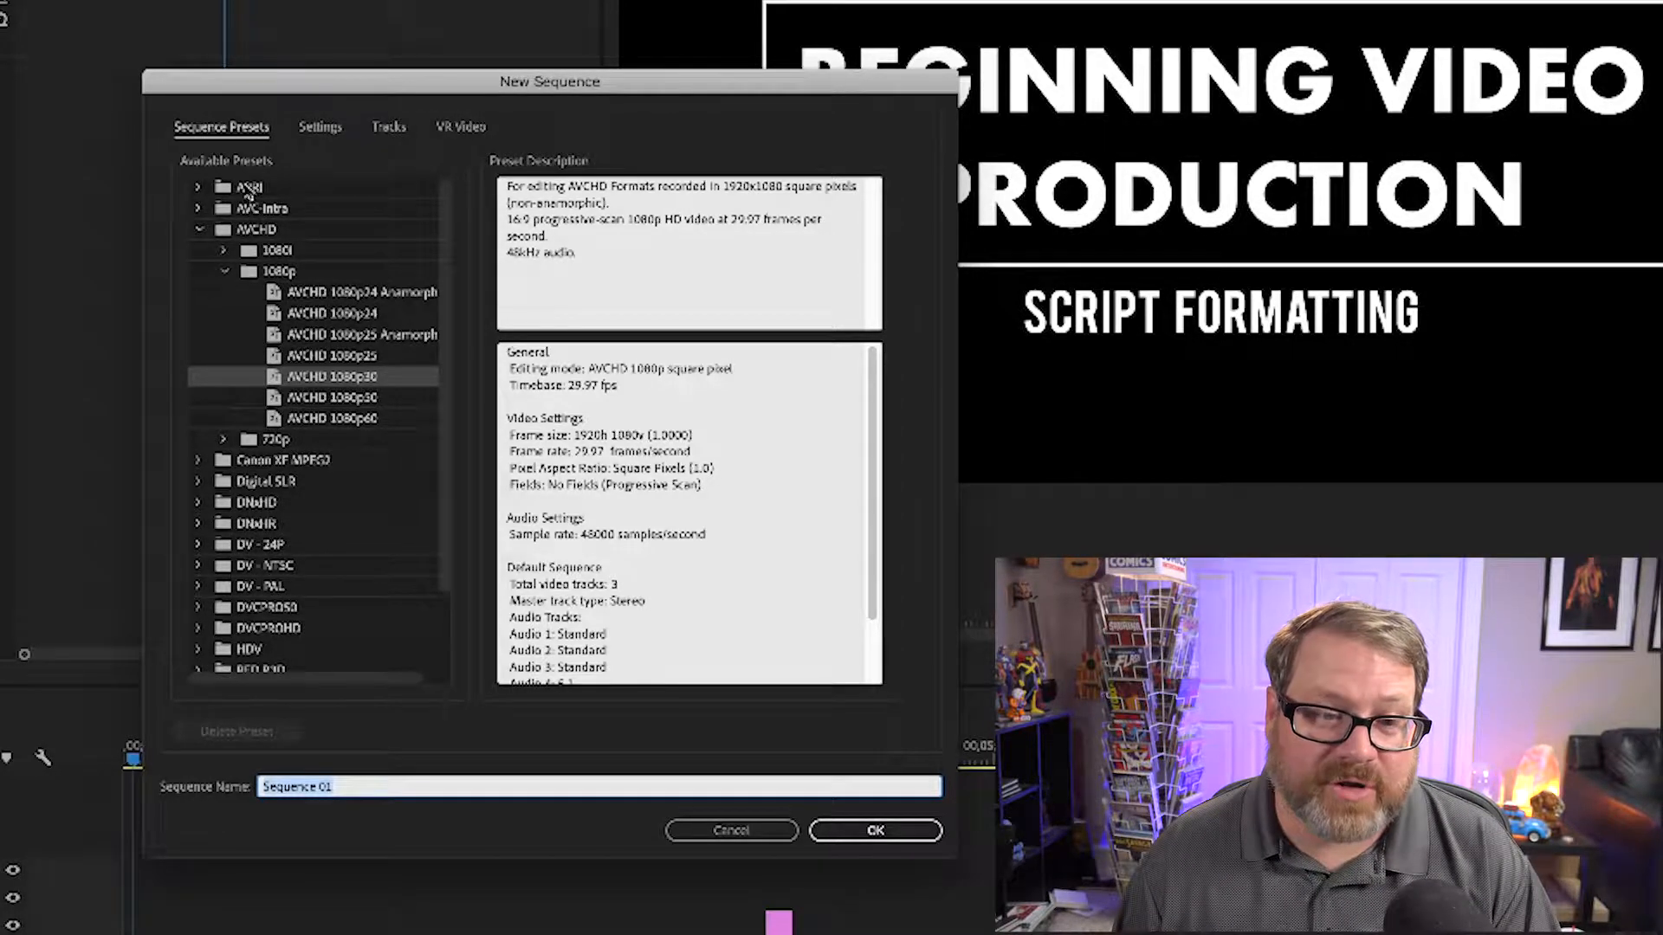
{"action": "left_click", "coordinate": [198, 187]}
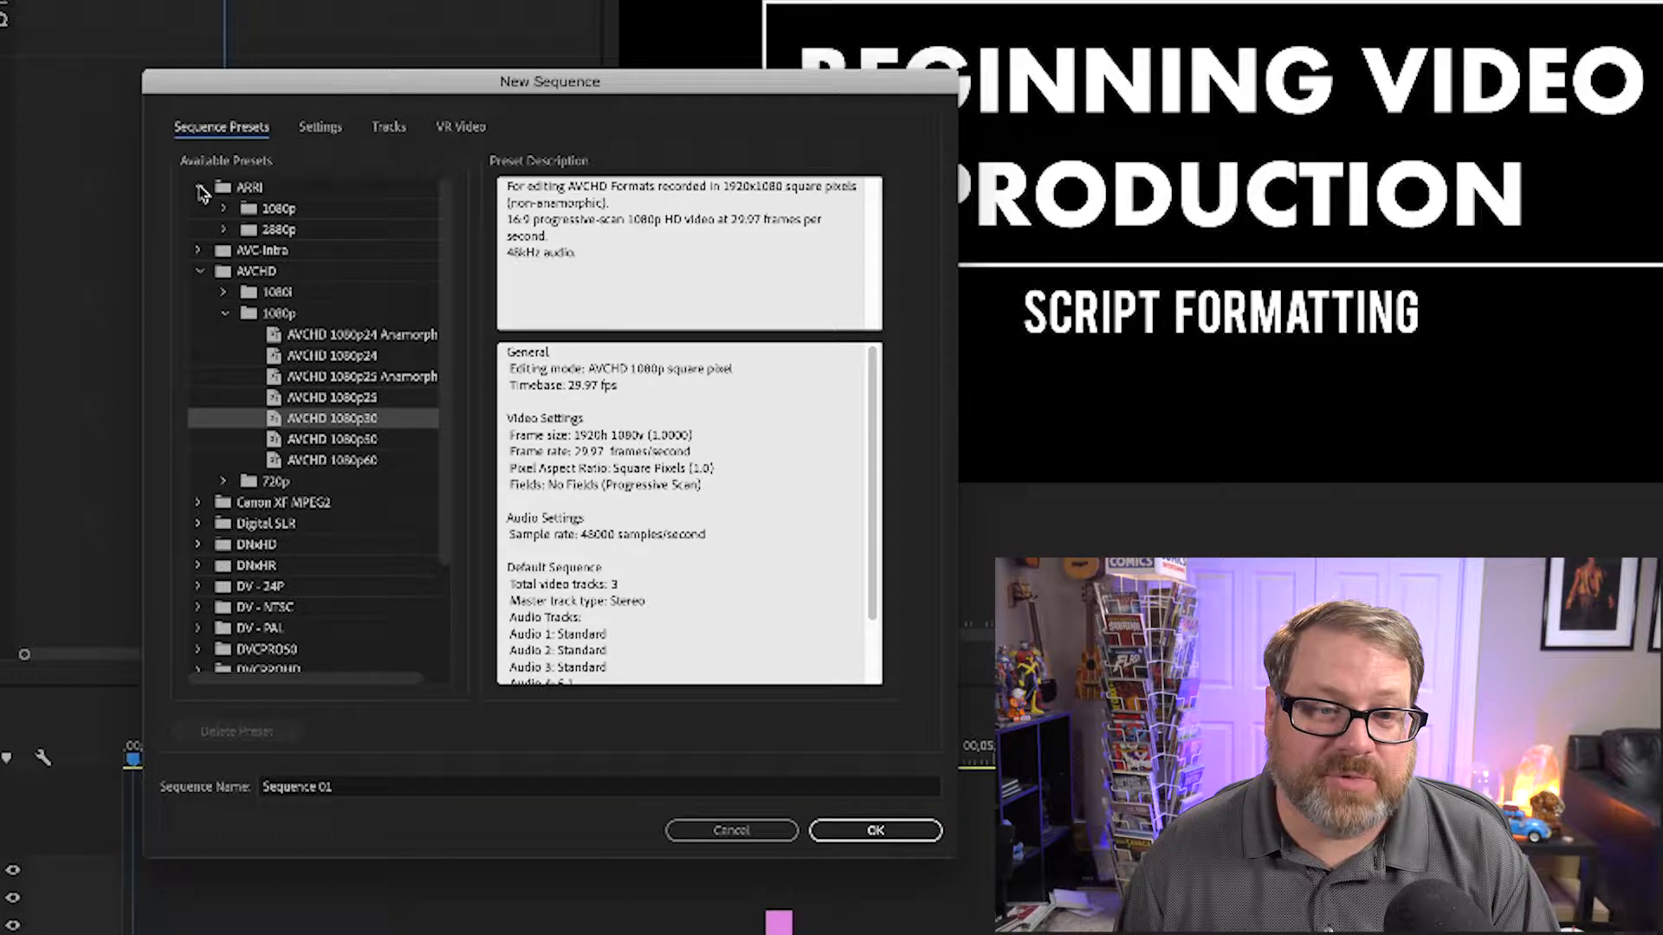
{"action": "left_click", "coordinate": [198, 187]}
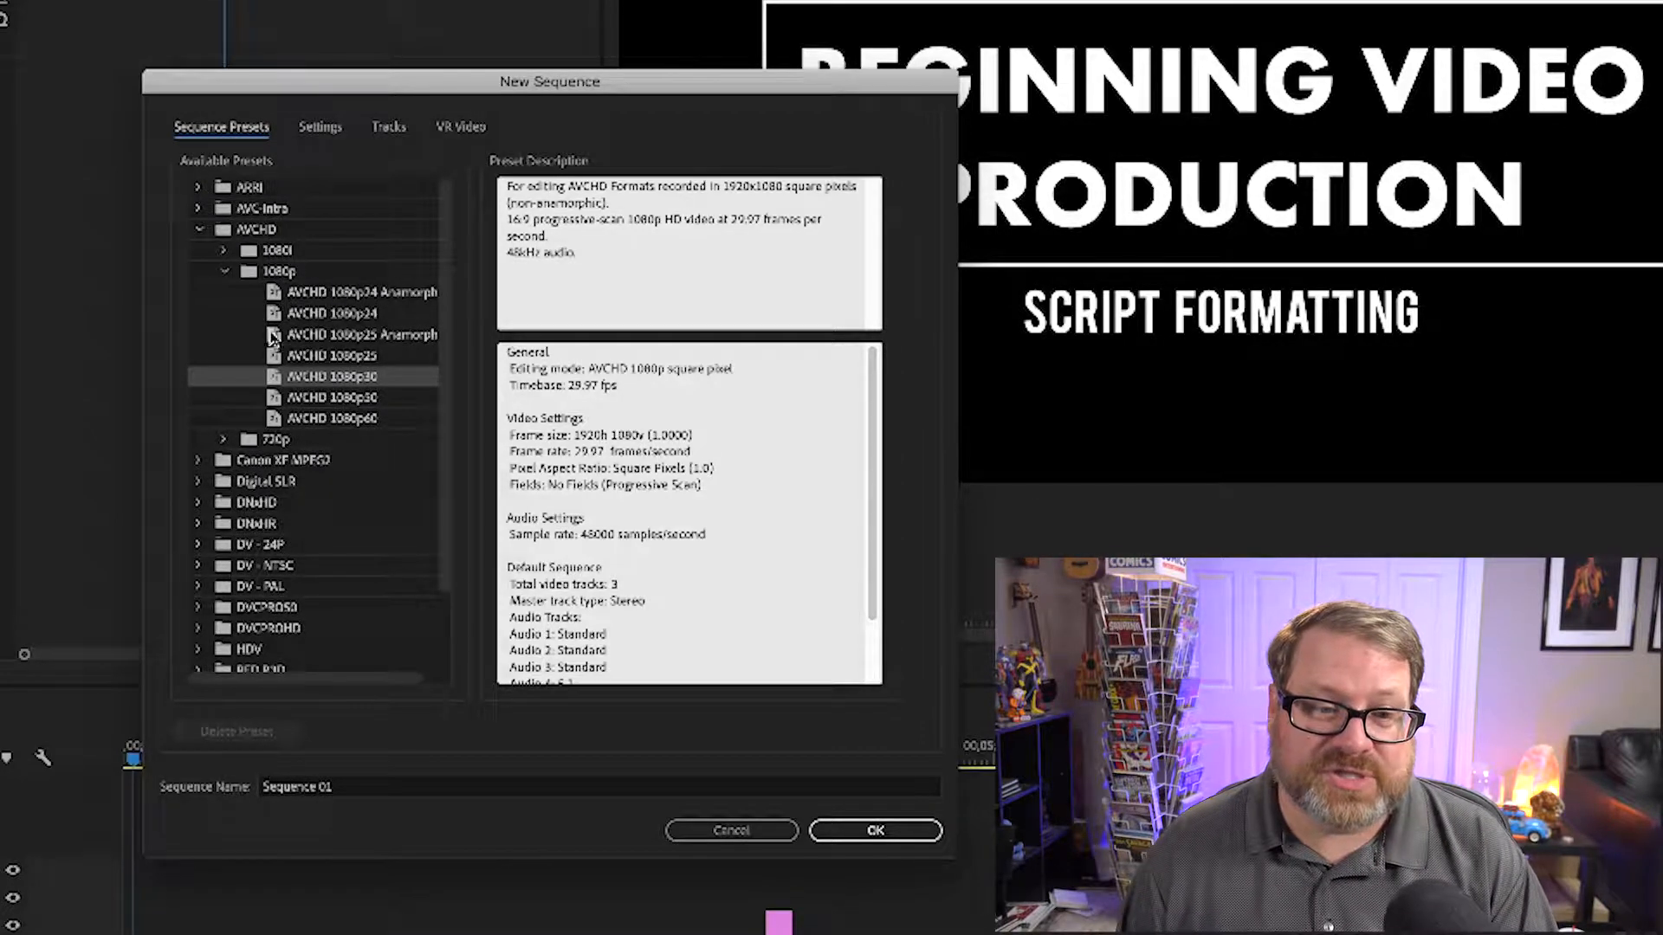
{"action": "scroll", "coordinate": [343, 520], "scroll_direction": "down", "scroll_amount": 4}
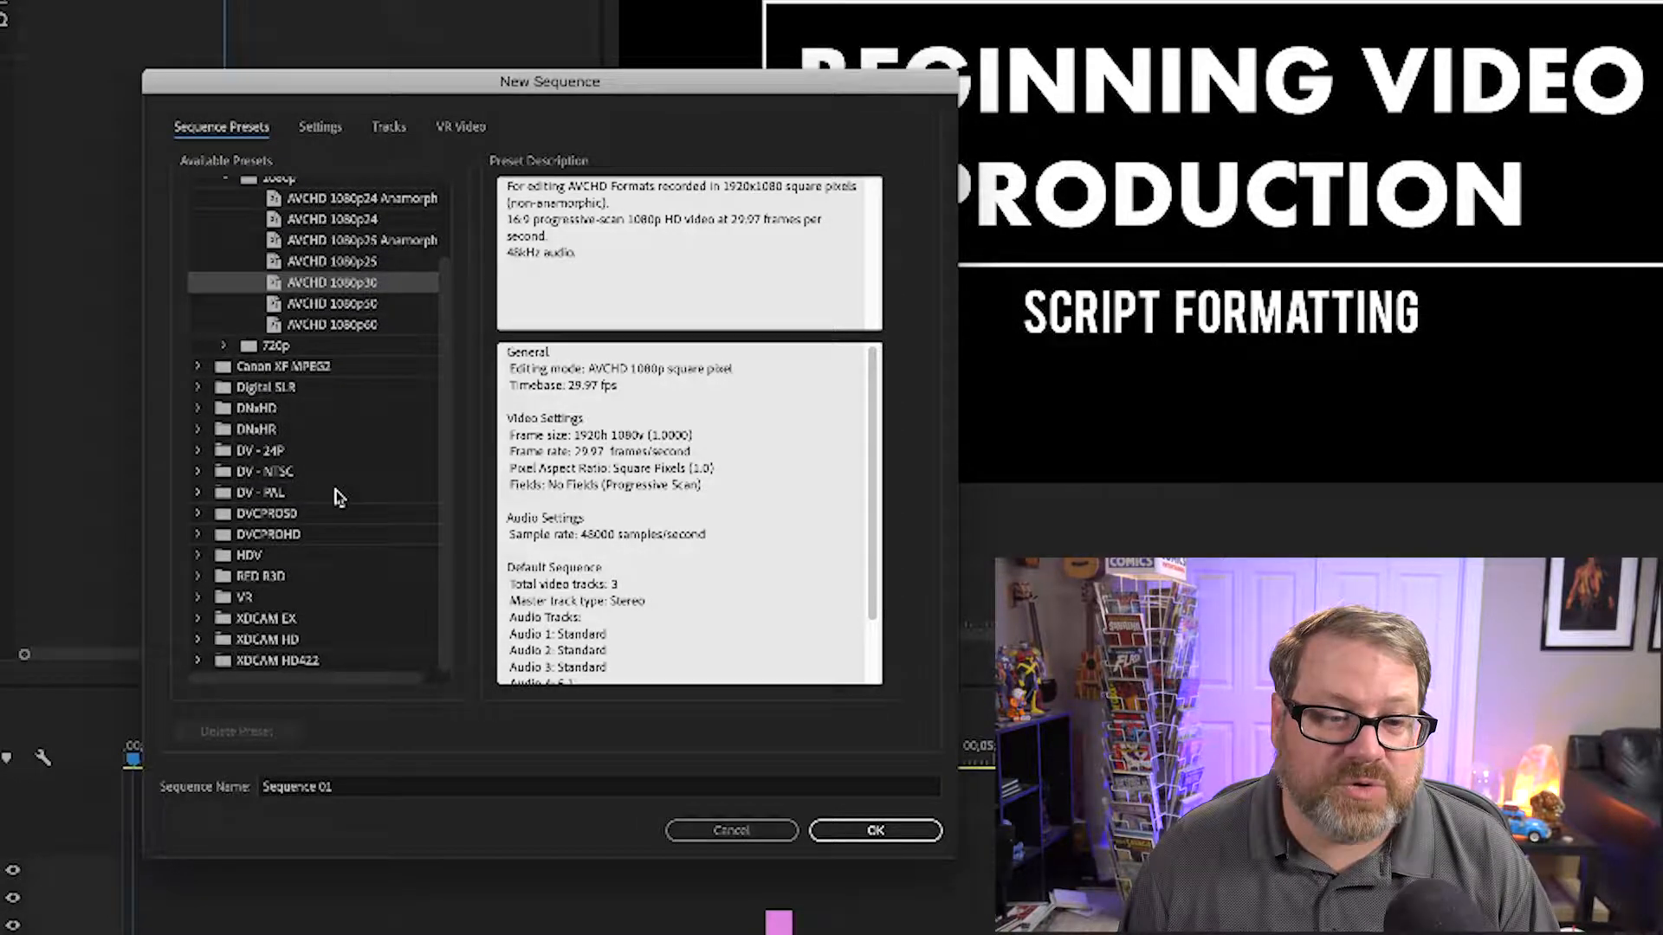
{"action": "scroll", "coordinate": [339, 468], "scroll_direction": "up", "scroll_amount": 4}
Step: Create the sequence with the DSLR 1080p30 preset from the Digital SLR 1080p group
{"action": "left_click", "coordinate": [288, 482]}
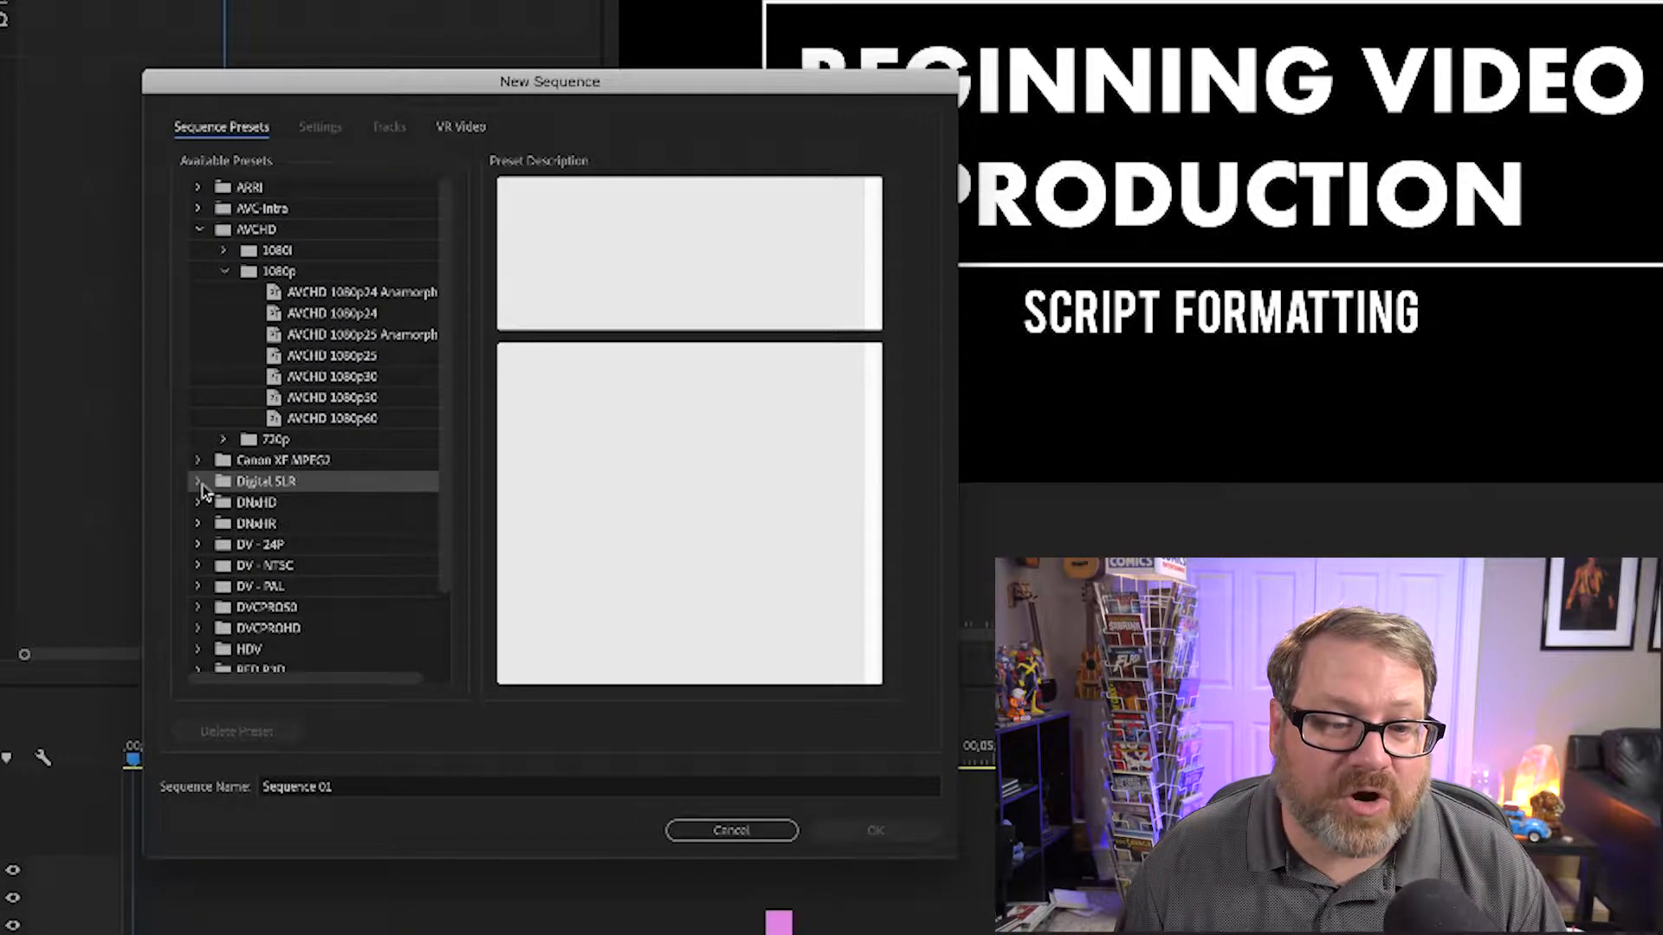
{"action": "left_click", "coordinate": [198, 481]}
{"action": "scroll", "coordinate": [363, 357], "scroll_direction": "down", "scroll_amount": 6}
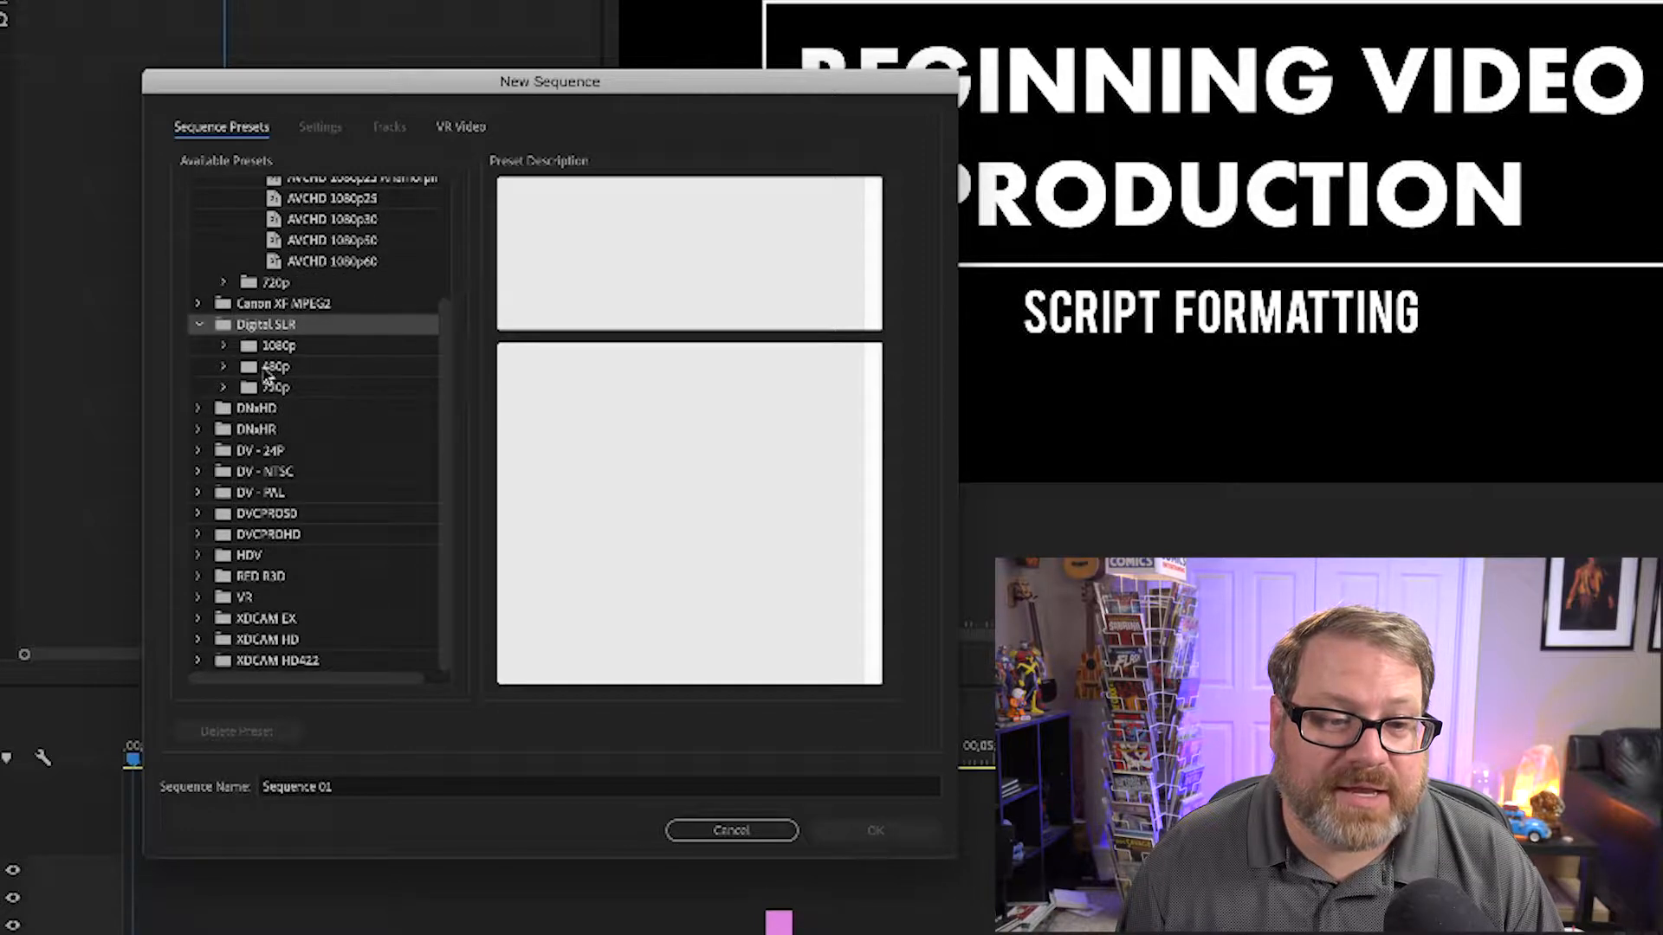
{"action": "left_click", "coordinate": [225, 347]}
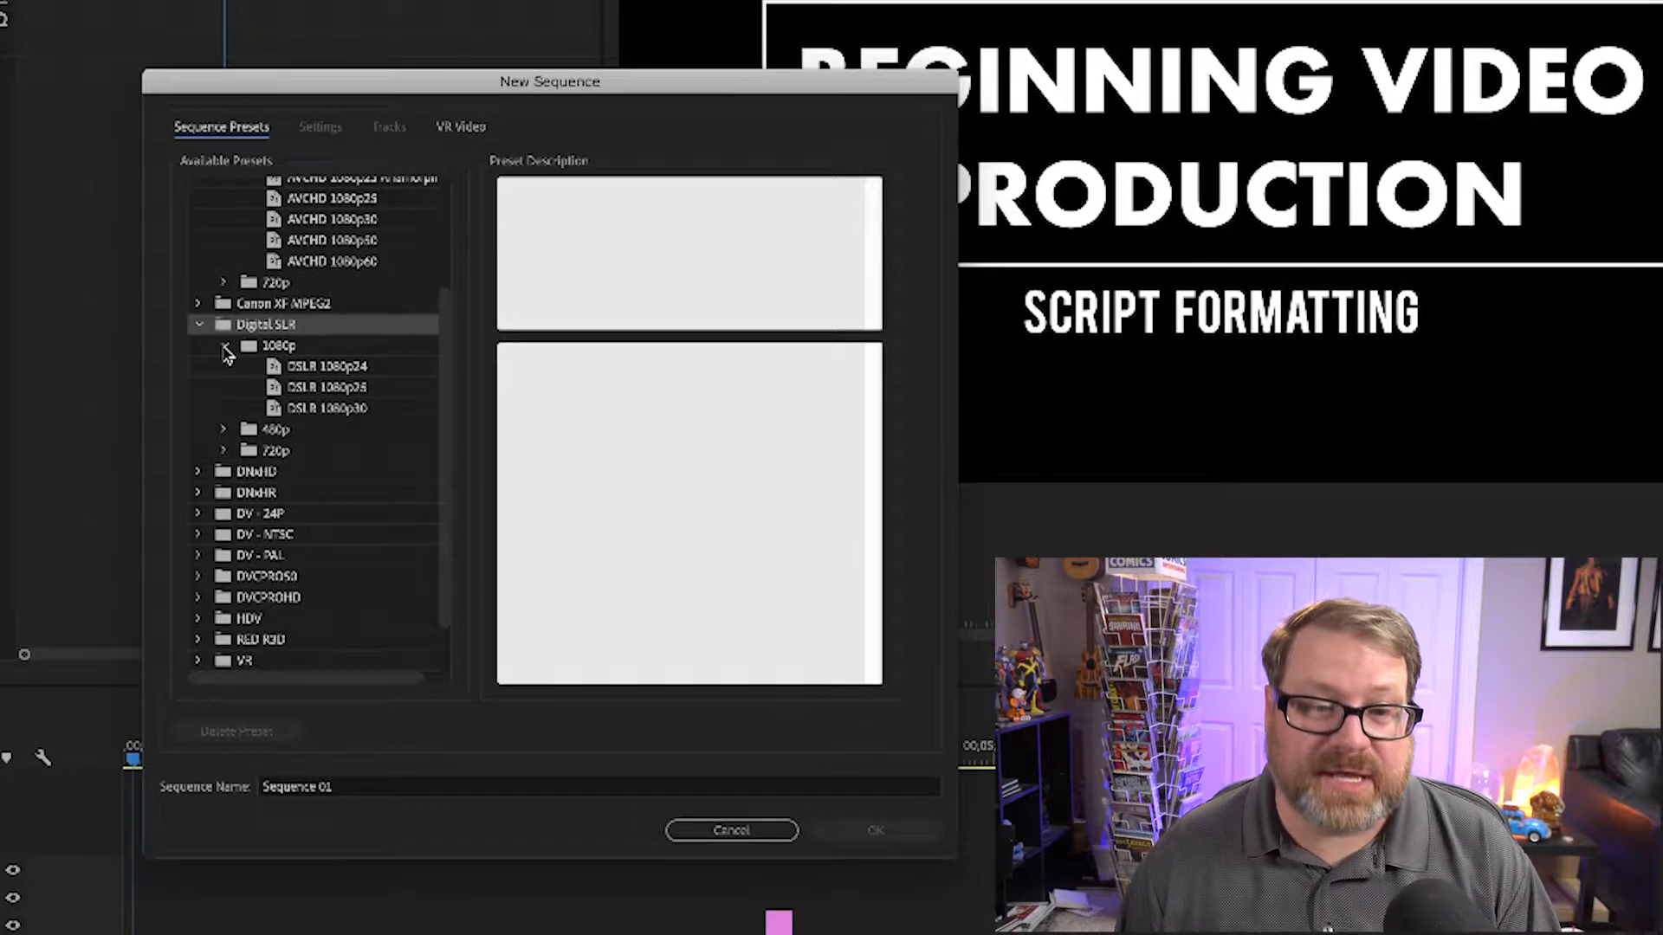
{"action": "left_click", "coordinate": [326, 417]}
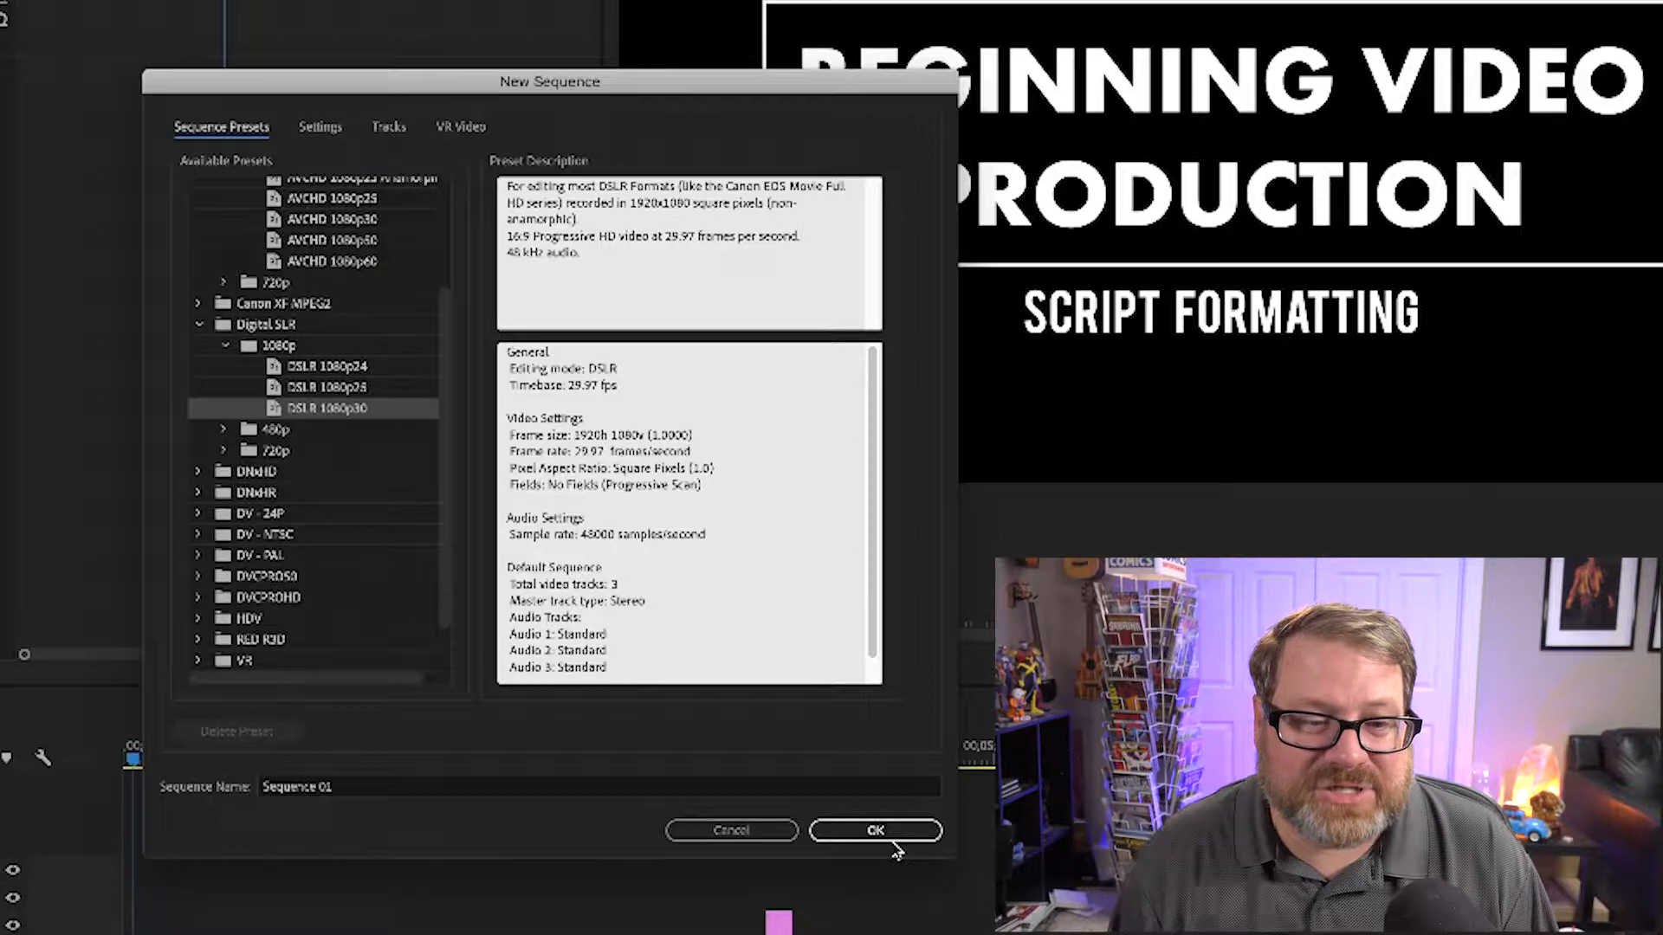
{"action": "scroll", "coordinate": [322, 538], "scroll_direction": "down", "scroll_amount": 3}
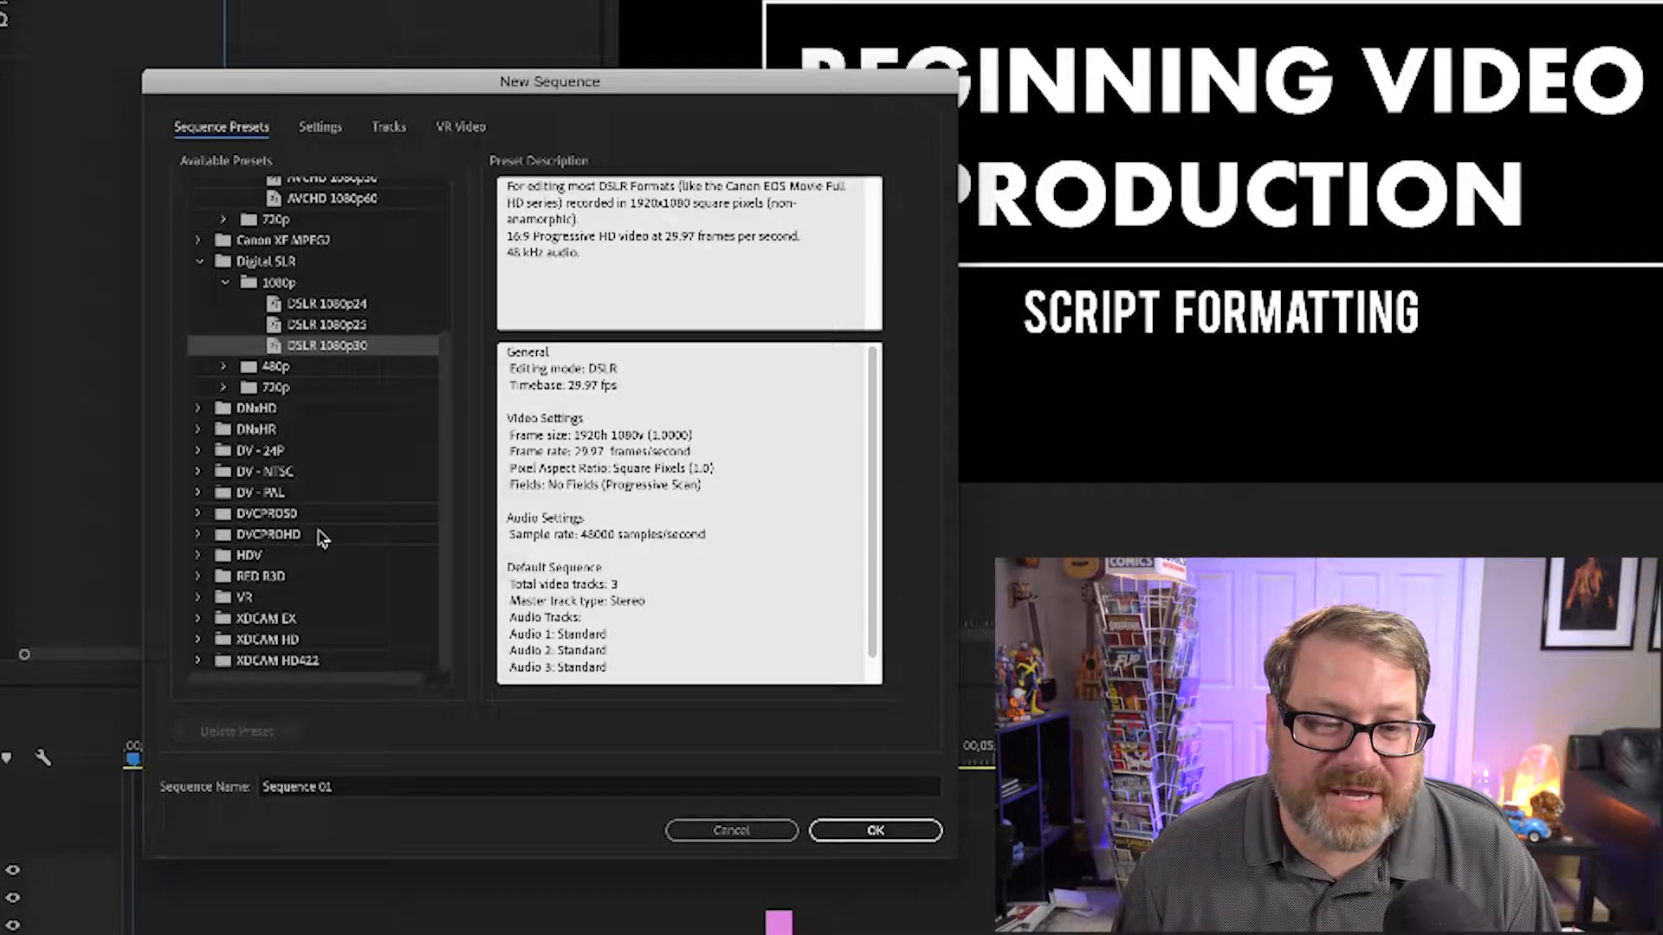
{"action": "scroll", "coordinate": [323, 538], "scroll_direction": "up", "scroll_amount": 10}
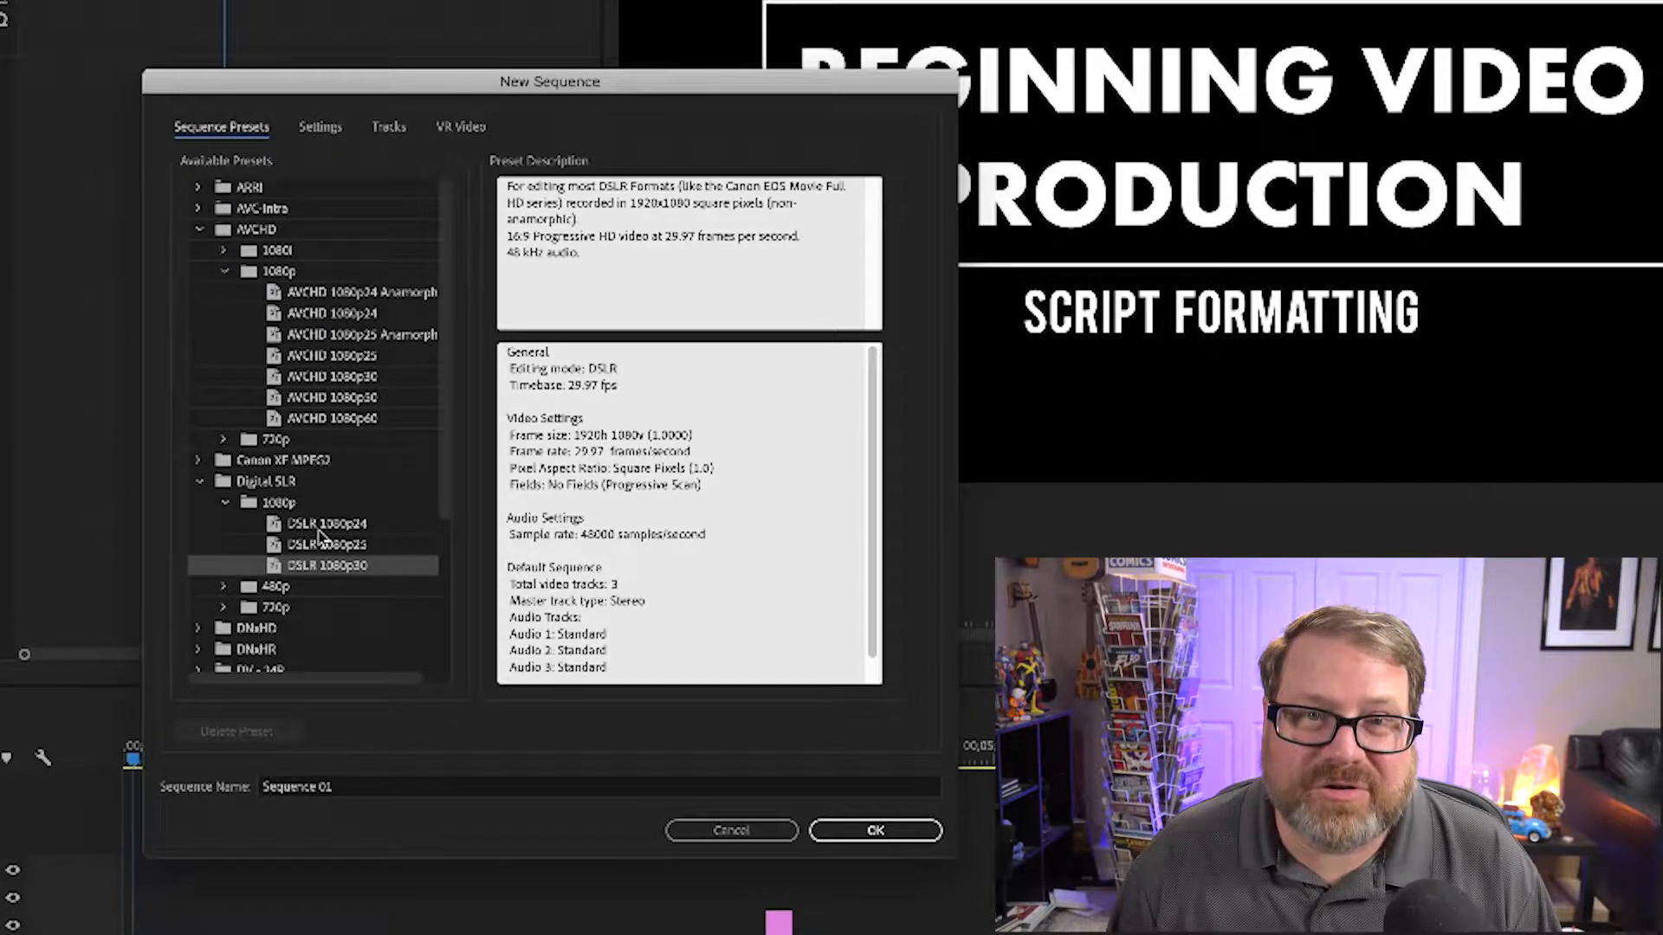
{"action": "scroll", "coordinate": [340, 483], "scroll_direction": "down", "scroll_amount": 10}
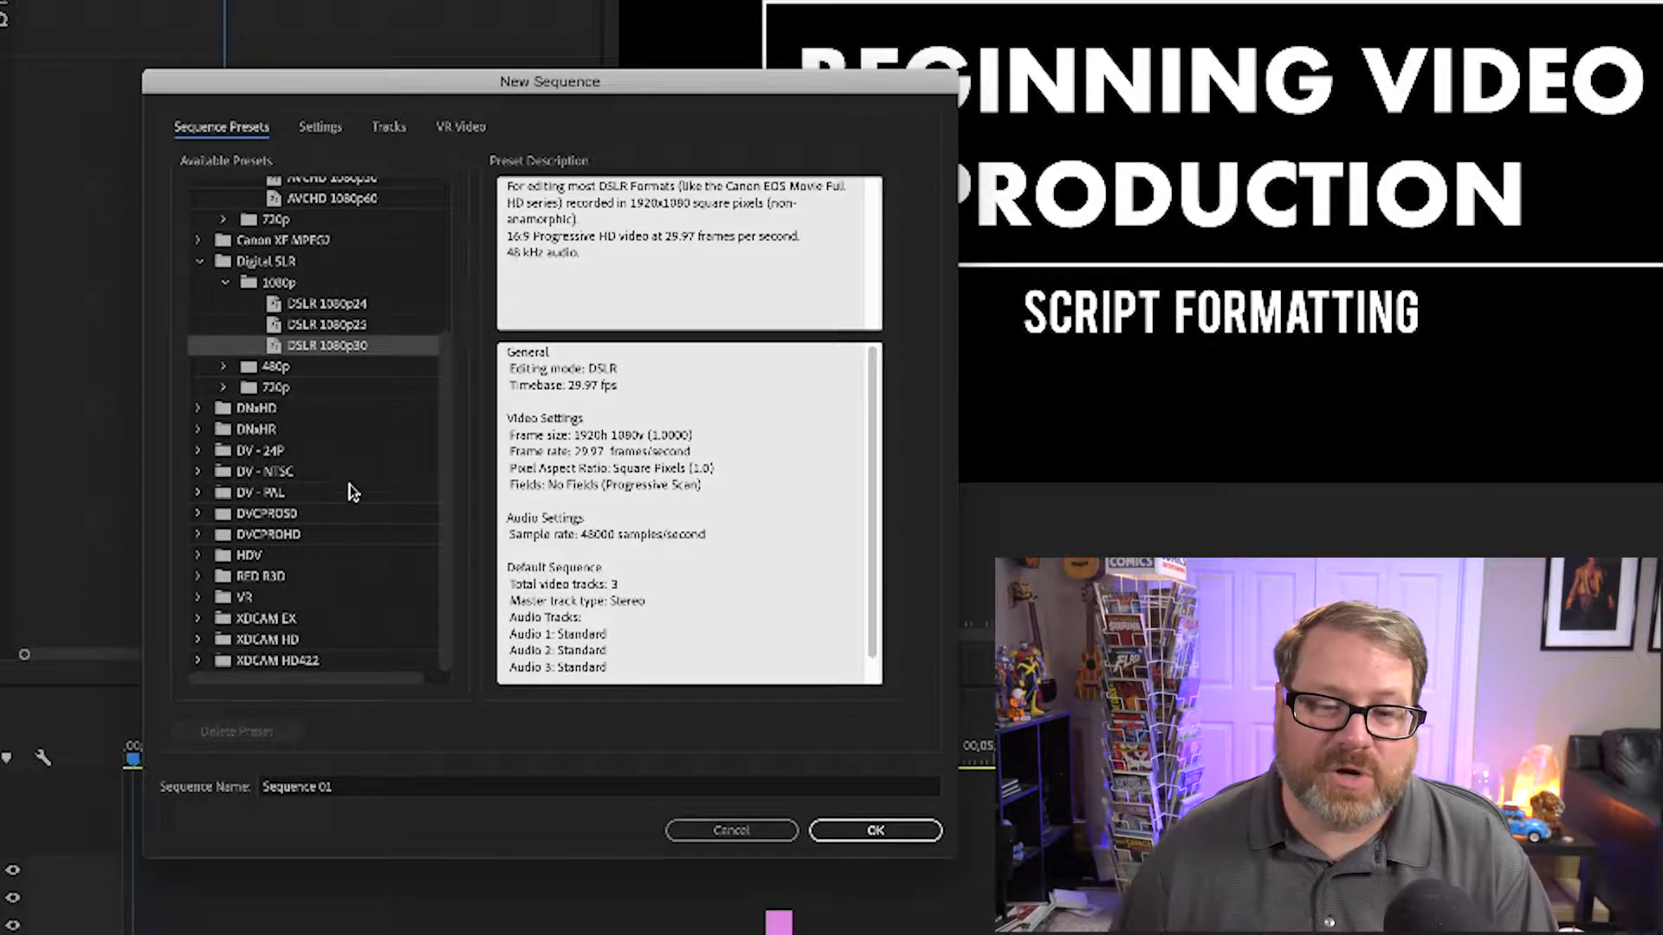
{"action": "left_click", "coordinate": [878, 830]}
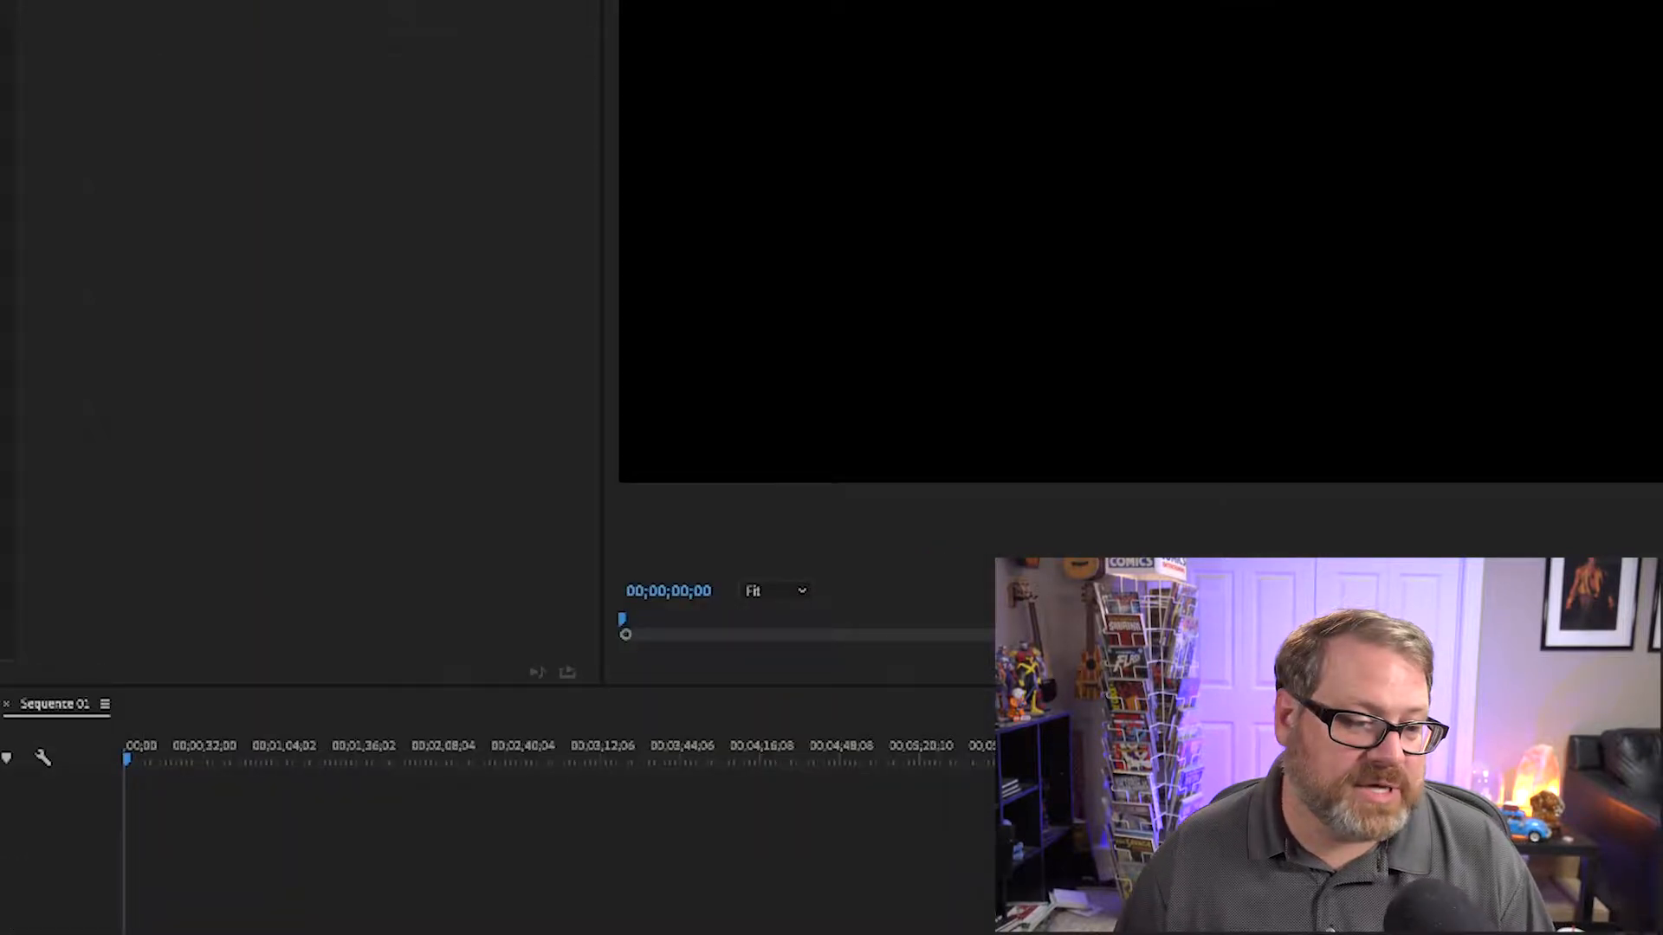
Step: Rename the new sequence in the project as Class Example
{"action": "left_click", "coordinate": [111, 672]}
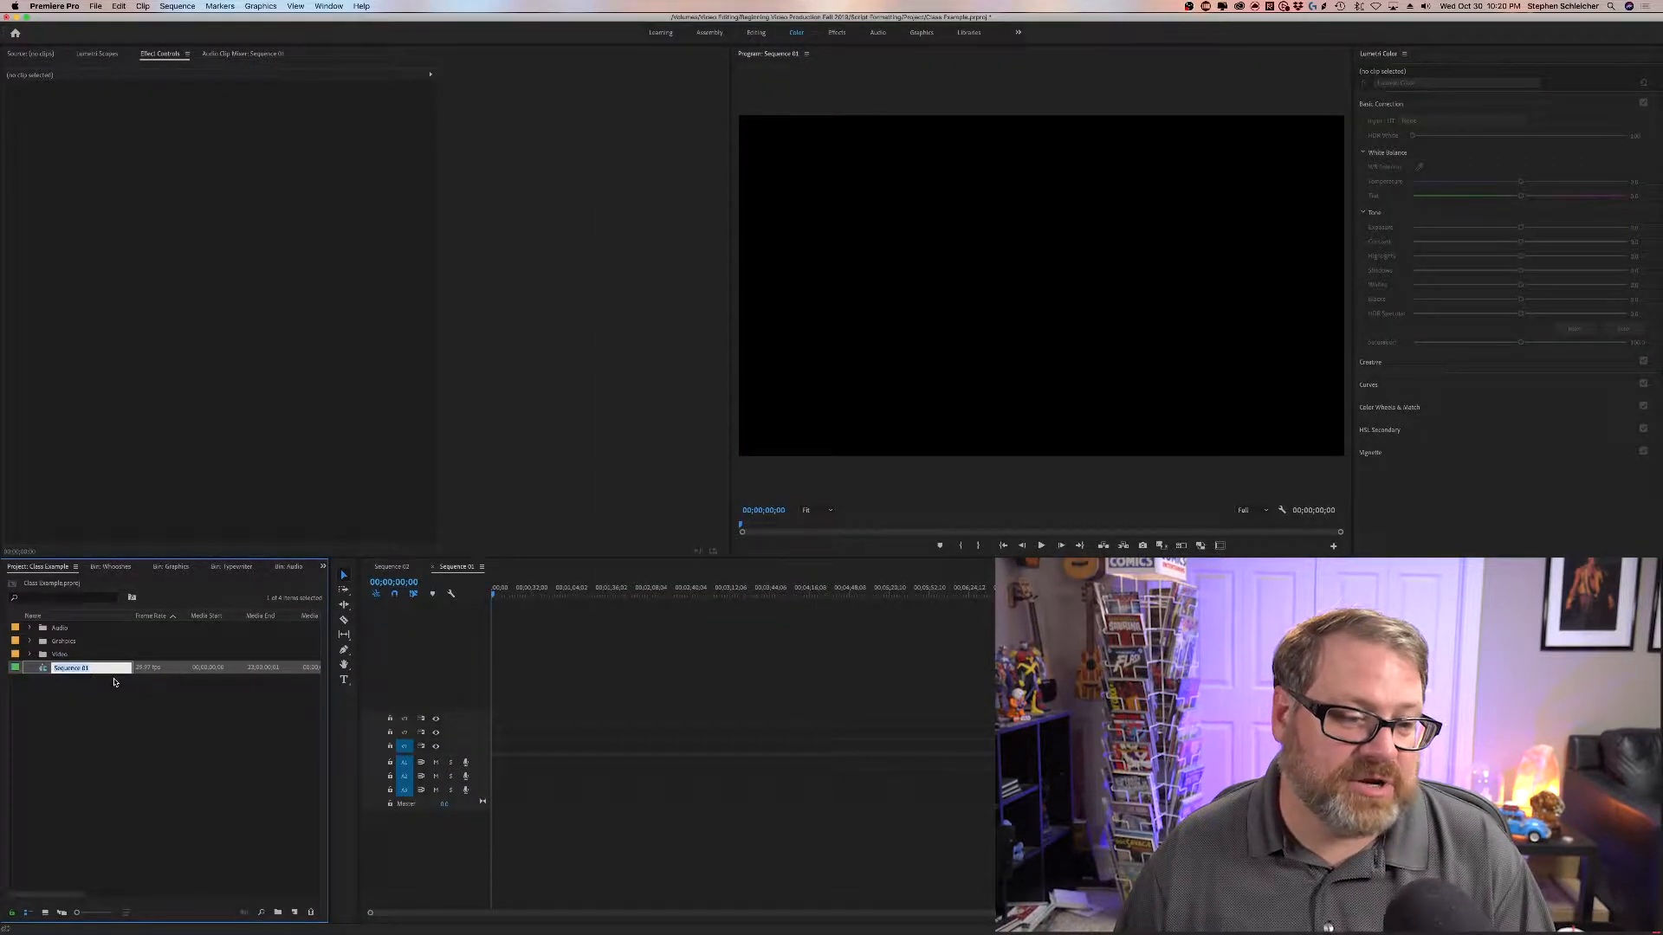
{"action": "type", "text": "Class E"}
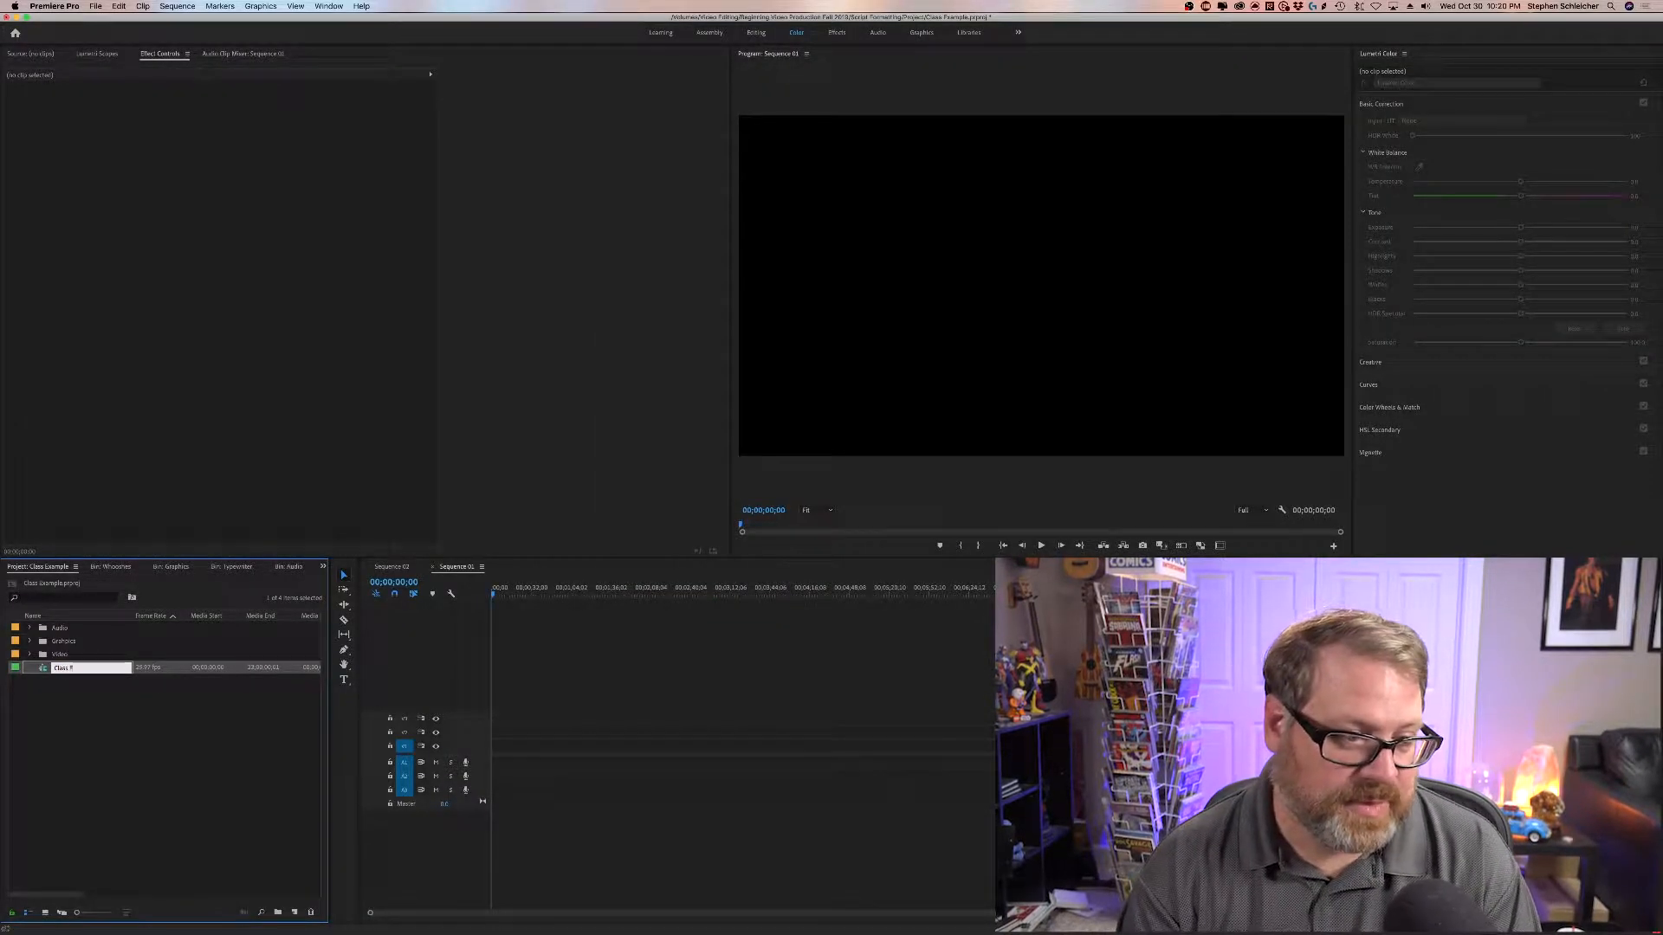
{"action": "type", "text": "xample"}
{"action": "key", "text": "Return"}
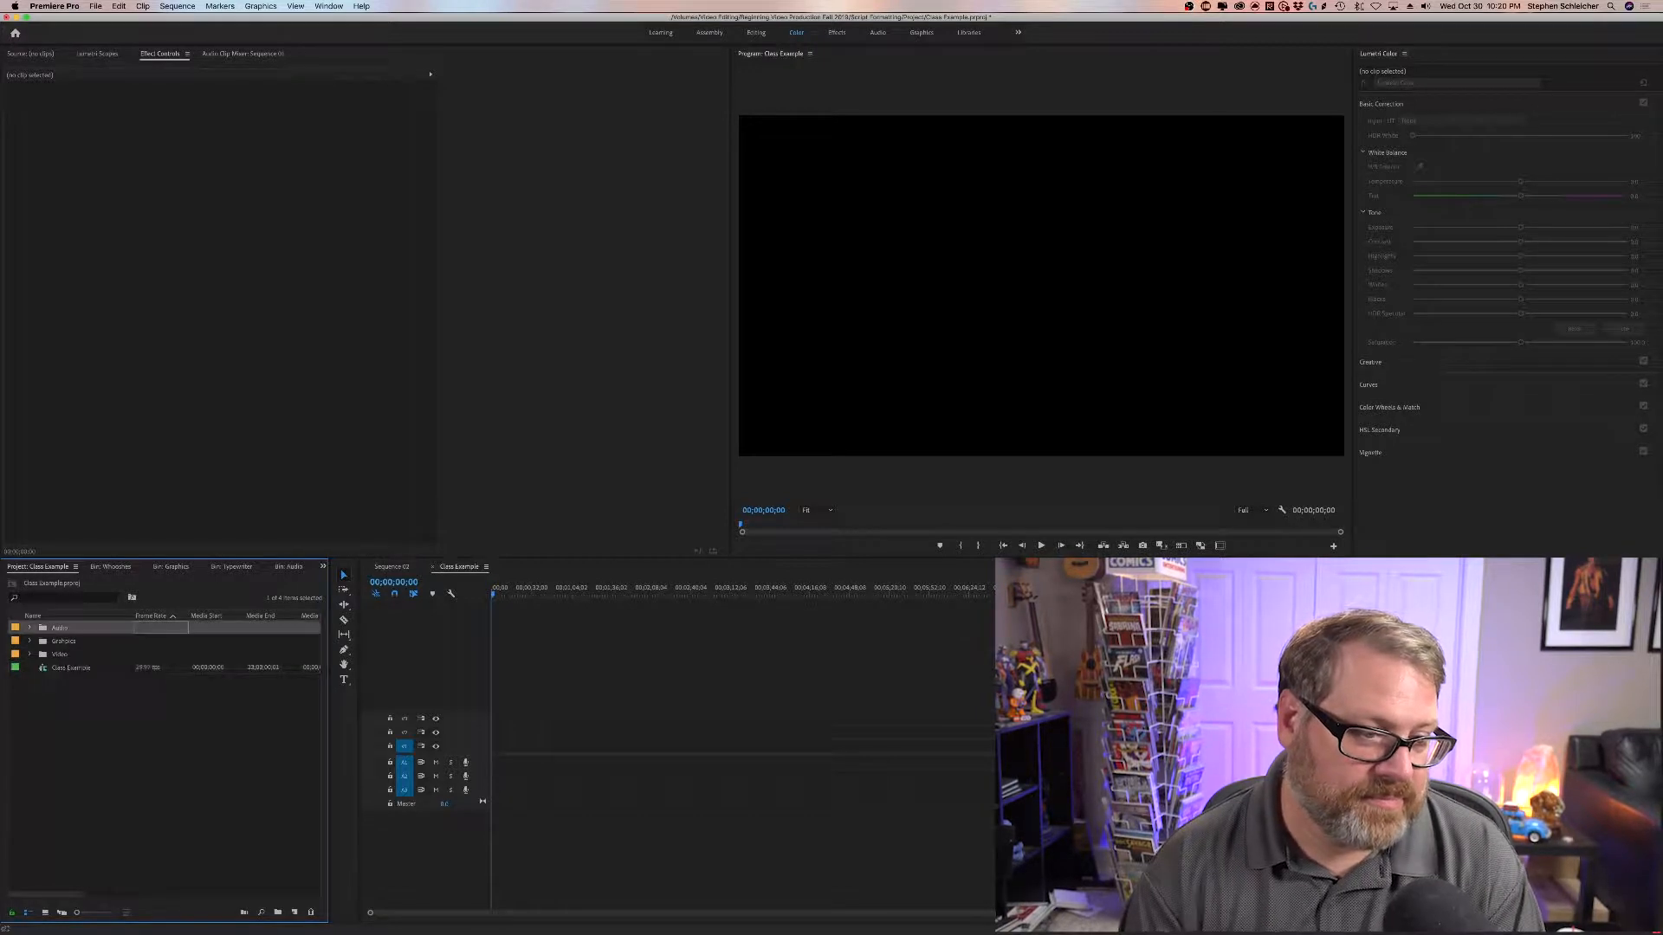
Step: Open the last MP4 clip of the Video bin in the Source Monitor and check its video and audio info
{"action": "left_click", "coordinate": [31, 654]}
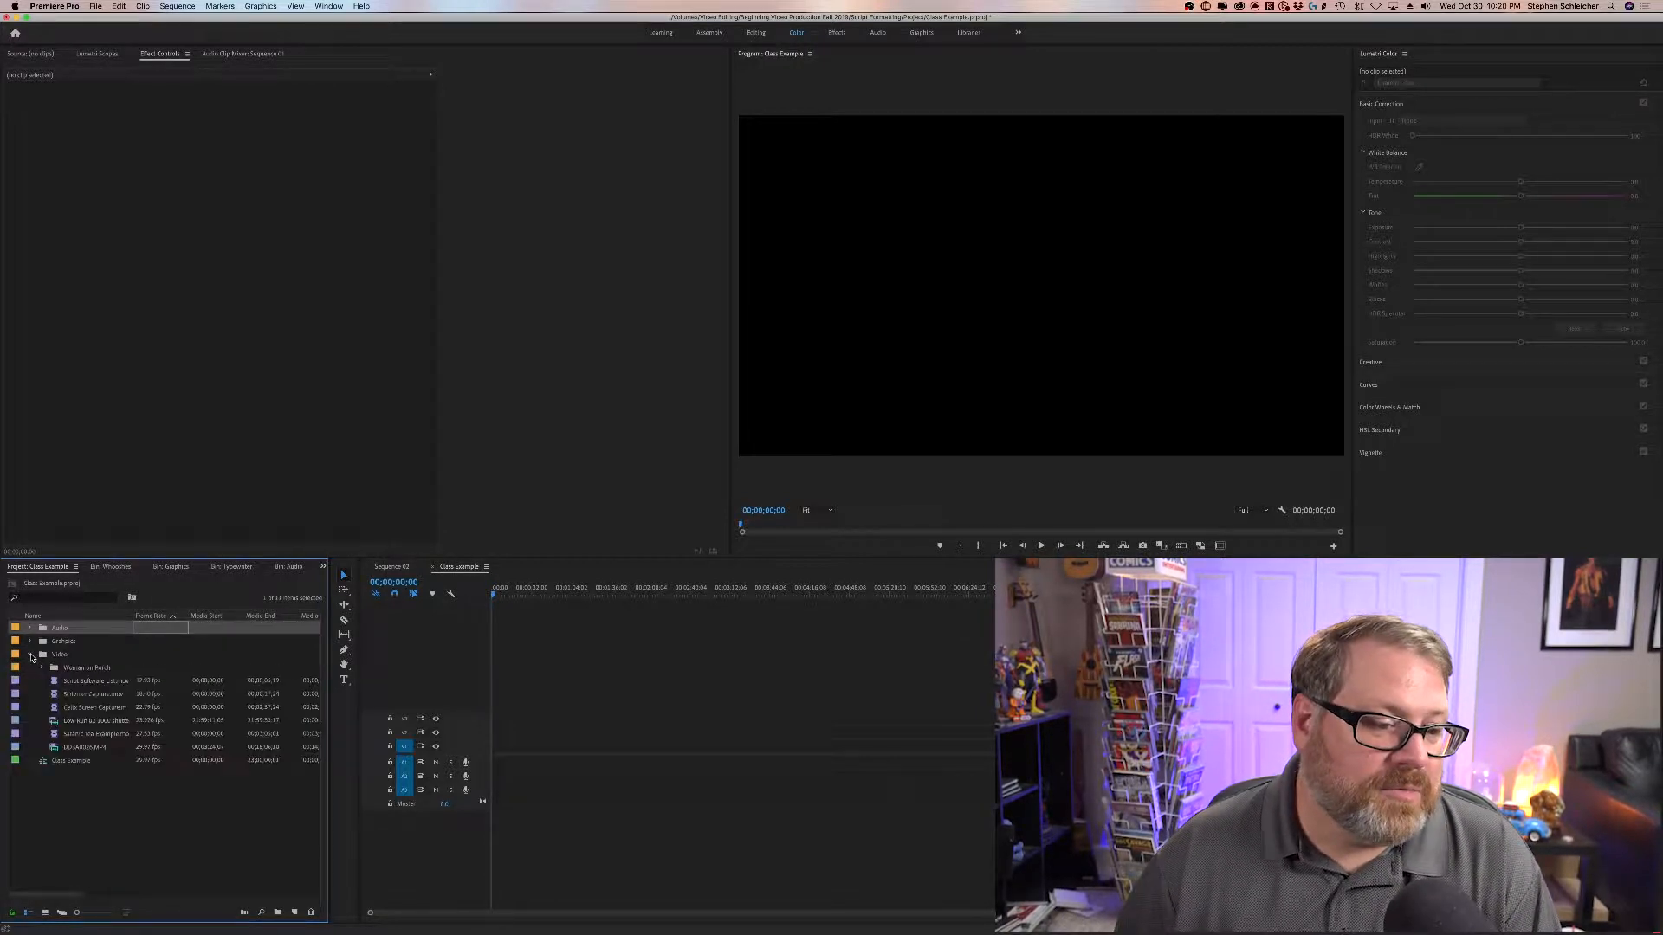
{"action": "double_click", "coordinate": [92, 750]}
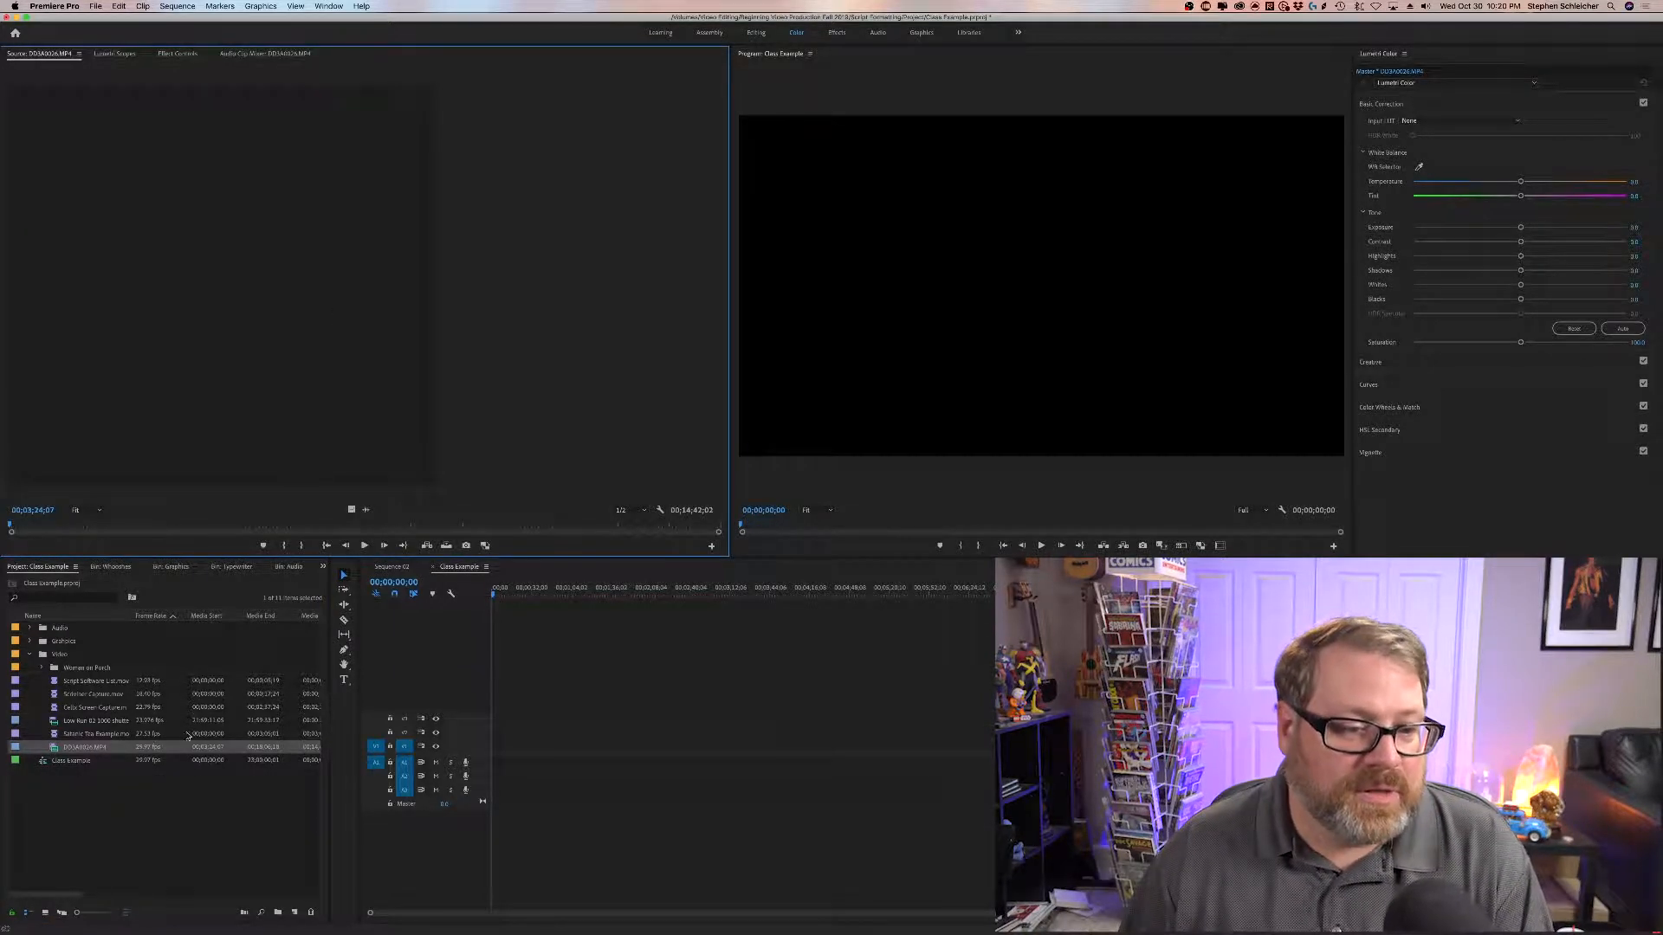
{"action": "scroll", "coordinate": [182, 740], "scroll_direction": "right", "scroll_amount": 5}
{"action": "scroll", "coordinate": [175, 749], "scroll_direction": "right", "scroll_amount": 1}
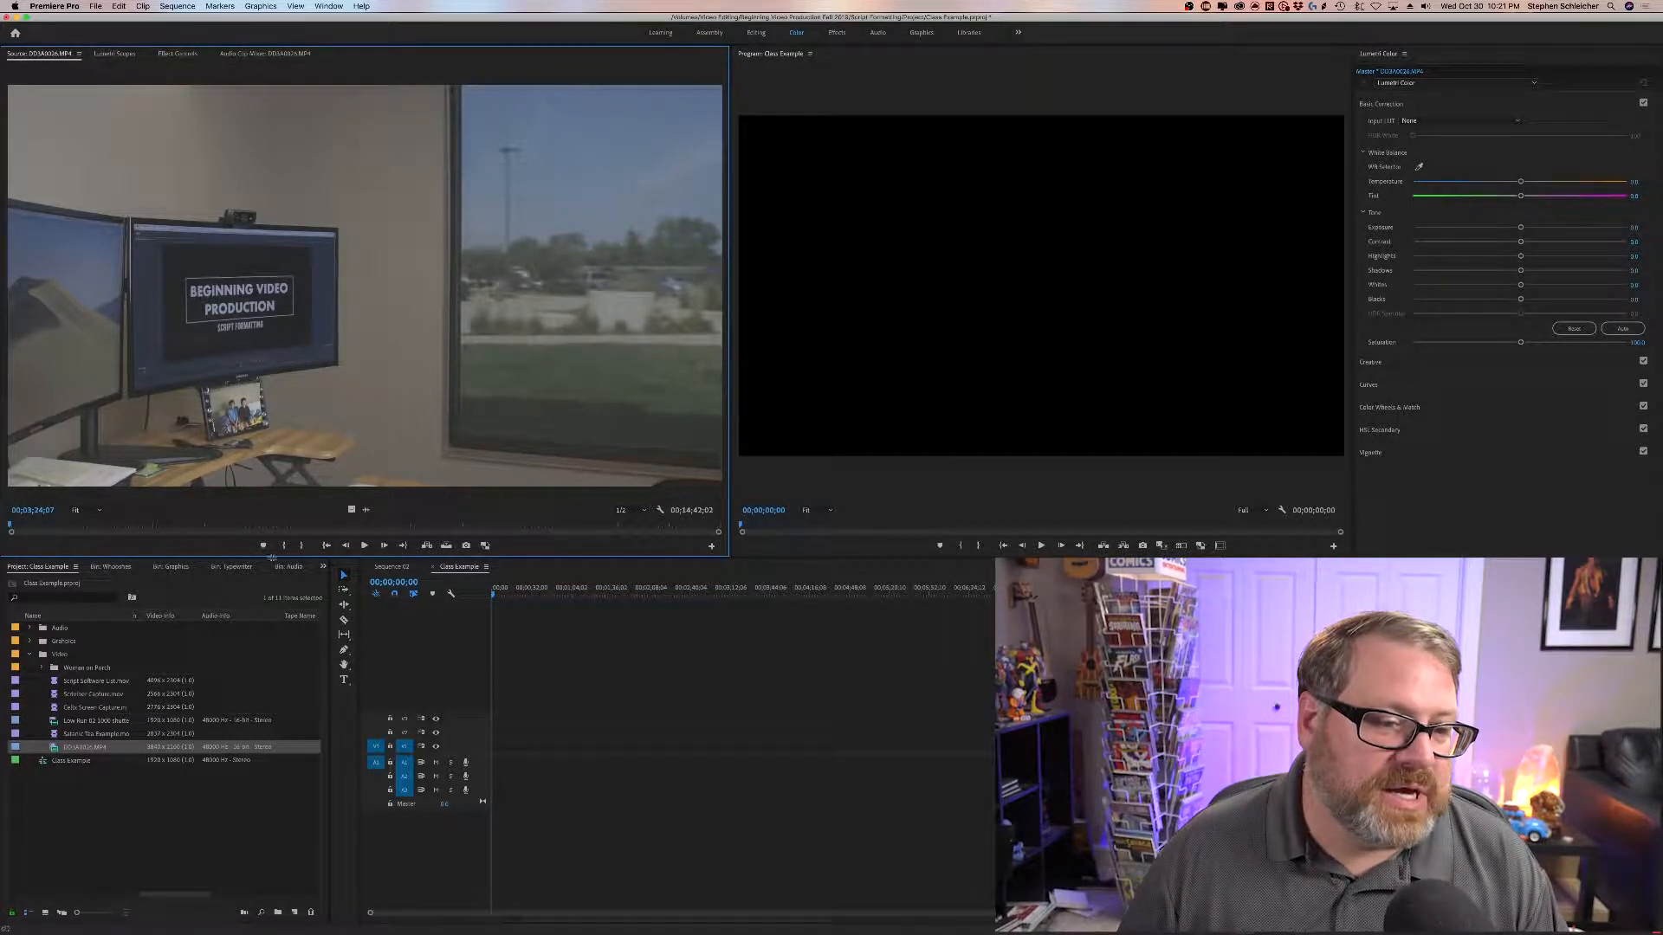
Step: Scrub through the clip with proxies enabled and set the Source Monitor's playback resolution to 1/4
{"action": "left_click_drag", "start_coordinate": [10, 527], "coordinate": [60, 530]}
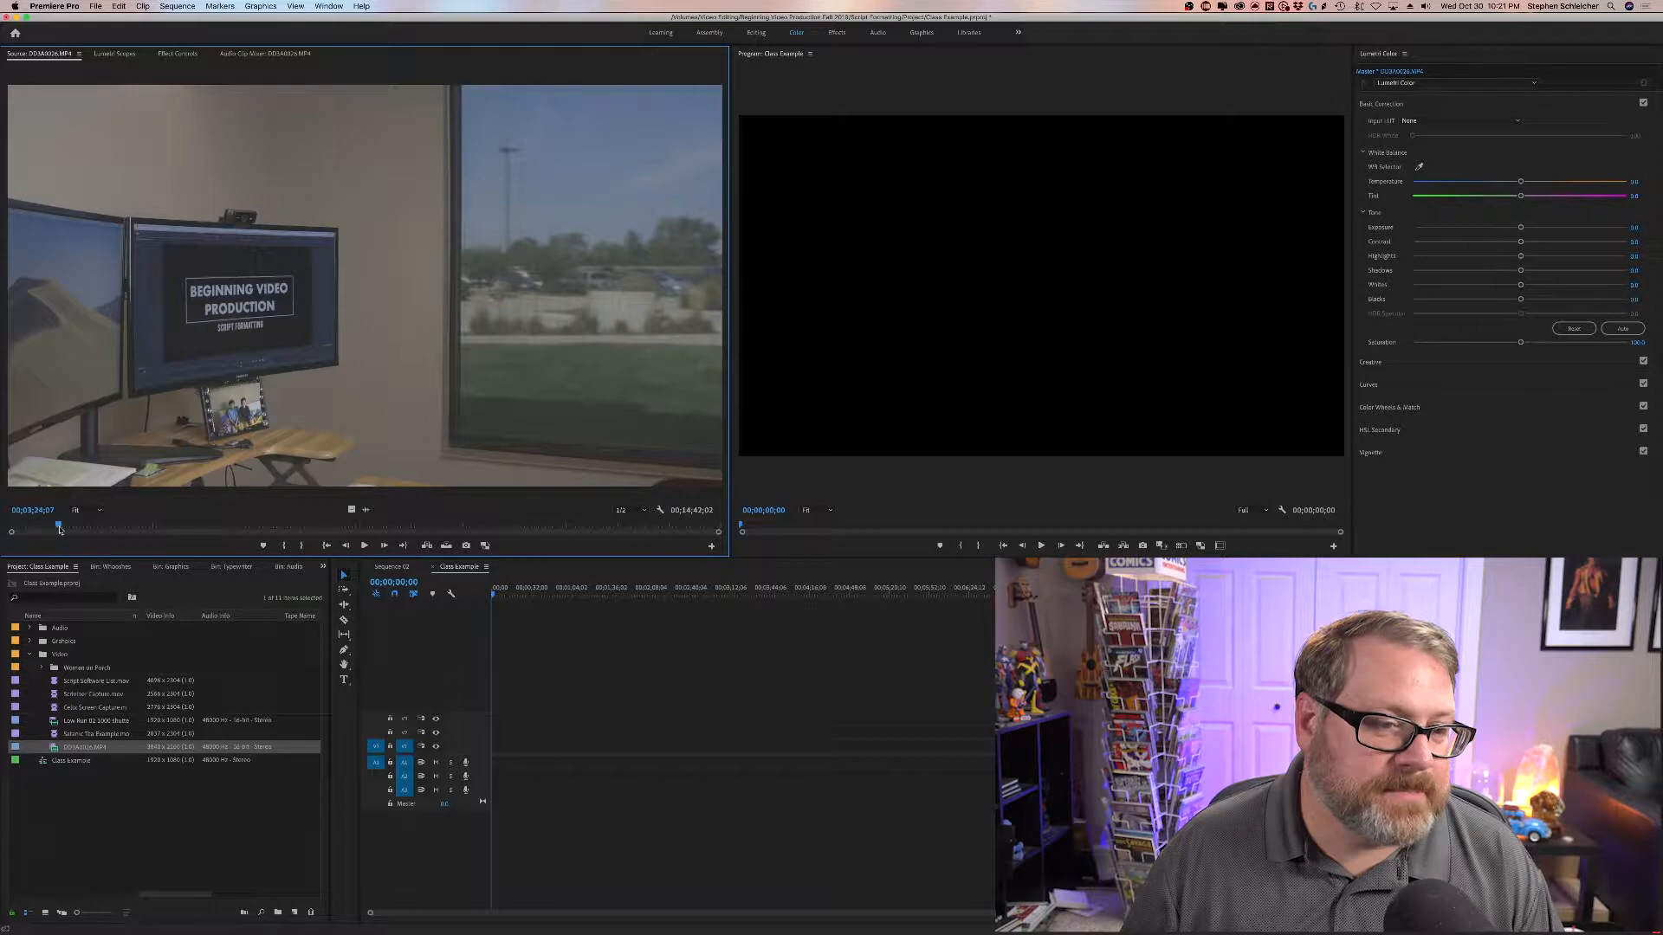
{"action": "left_click", "coordinate": [485, 545]}
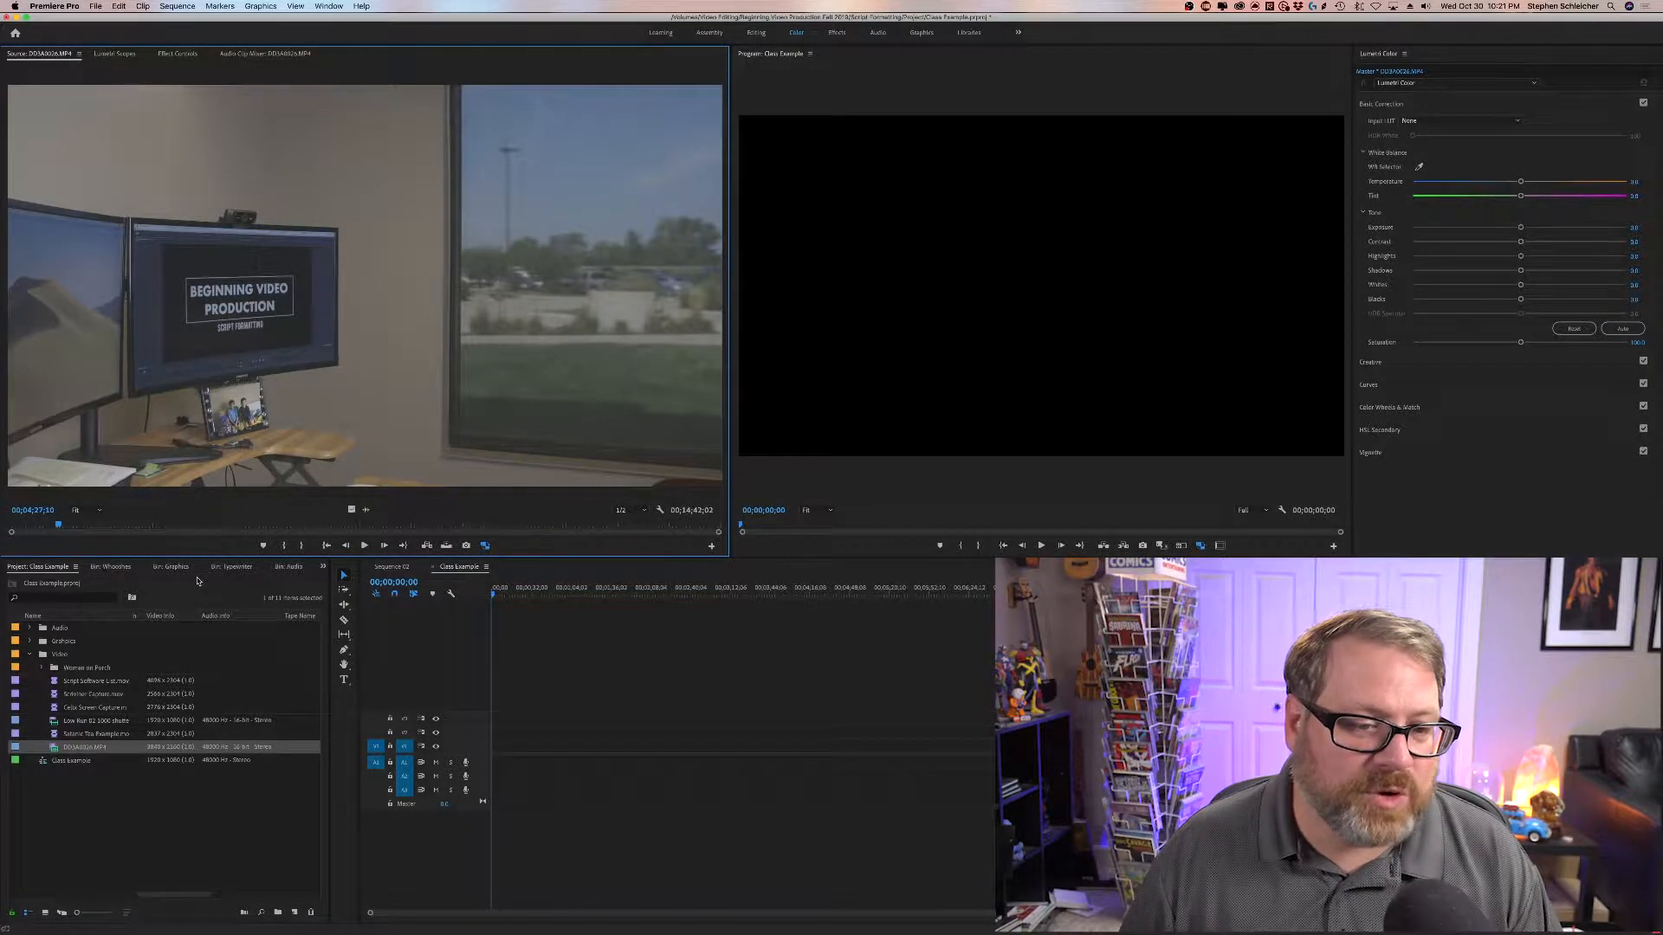
{"action": "left_click_drag", "start_coordinate": [61, 528], "coordinate": [120, 528]}
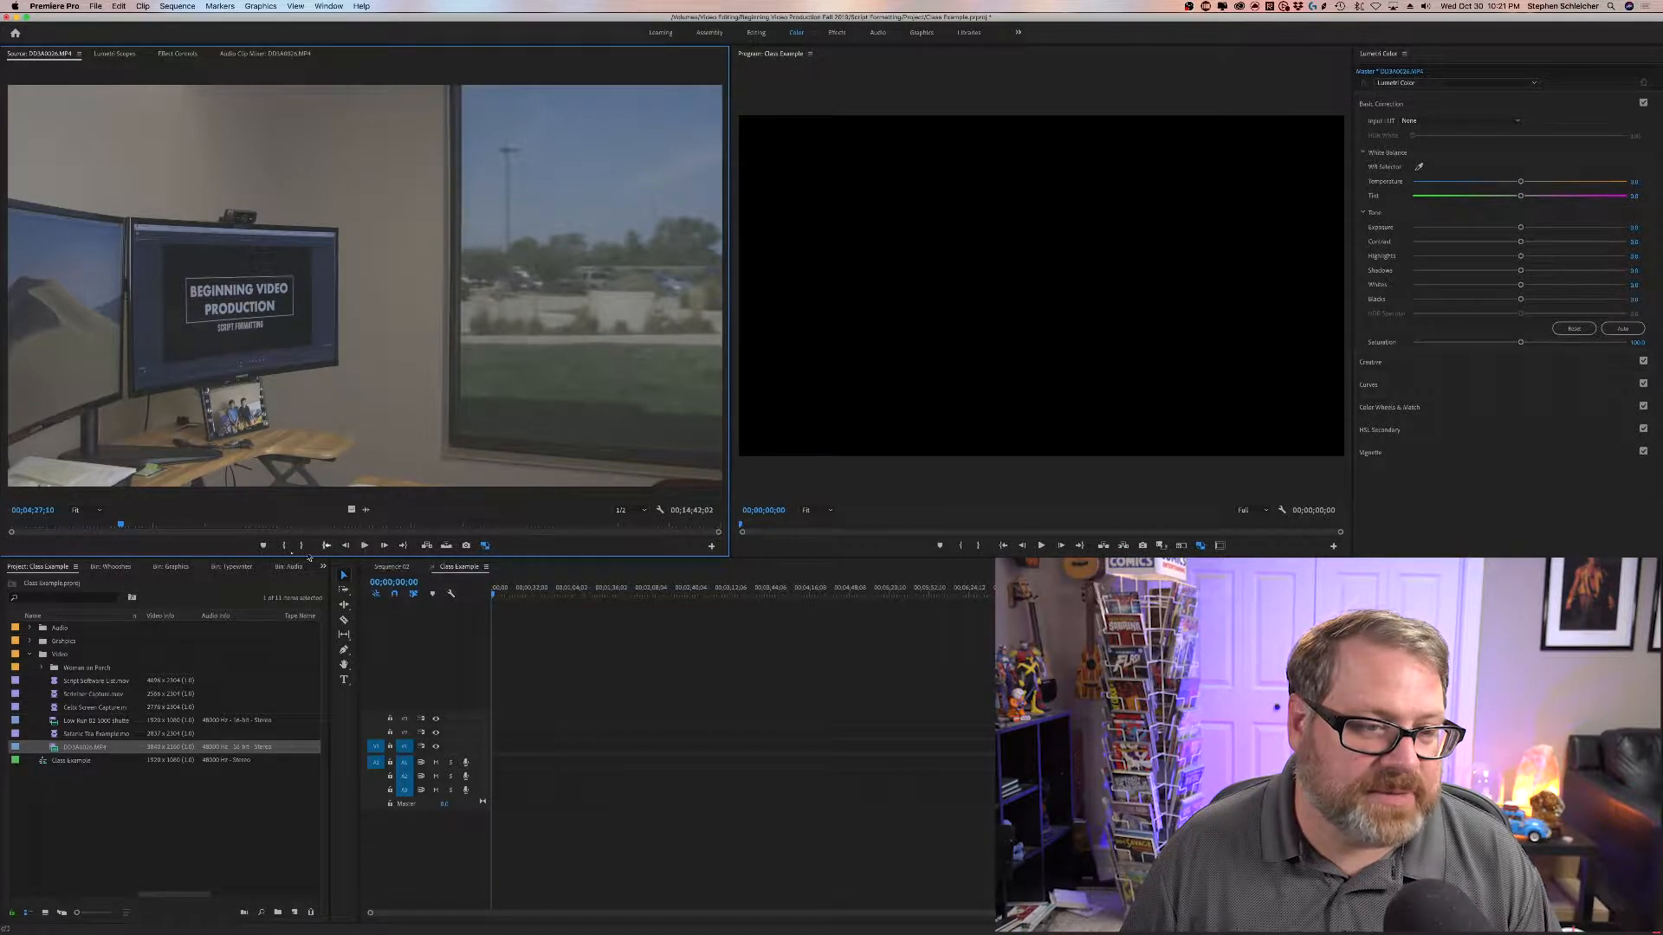
{"action": "left_click", "coordinate": [61, 527]}
{"action": "left_click", "coordinate": [625, 510]}
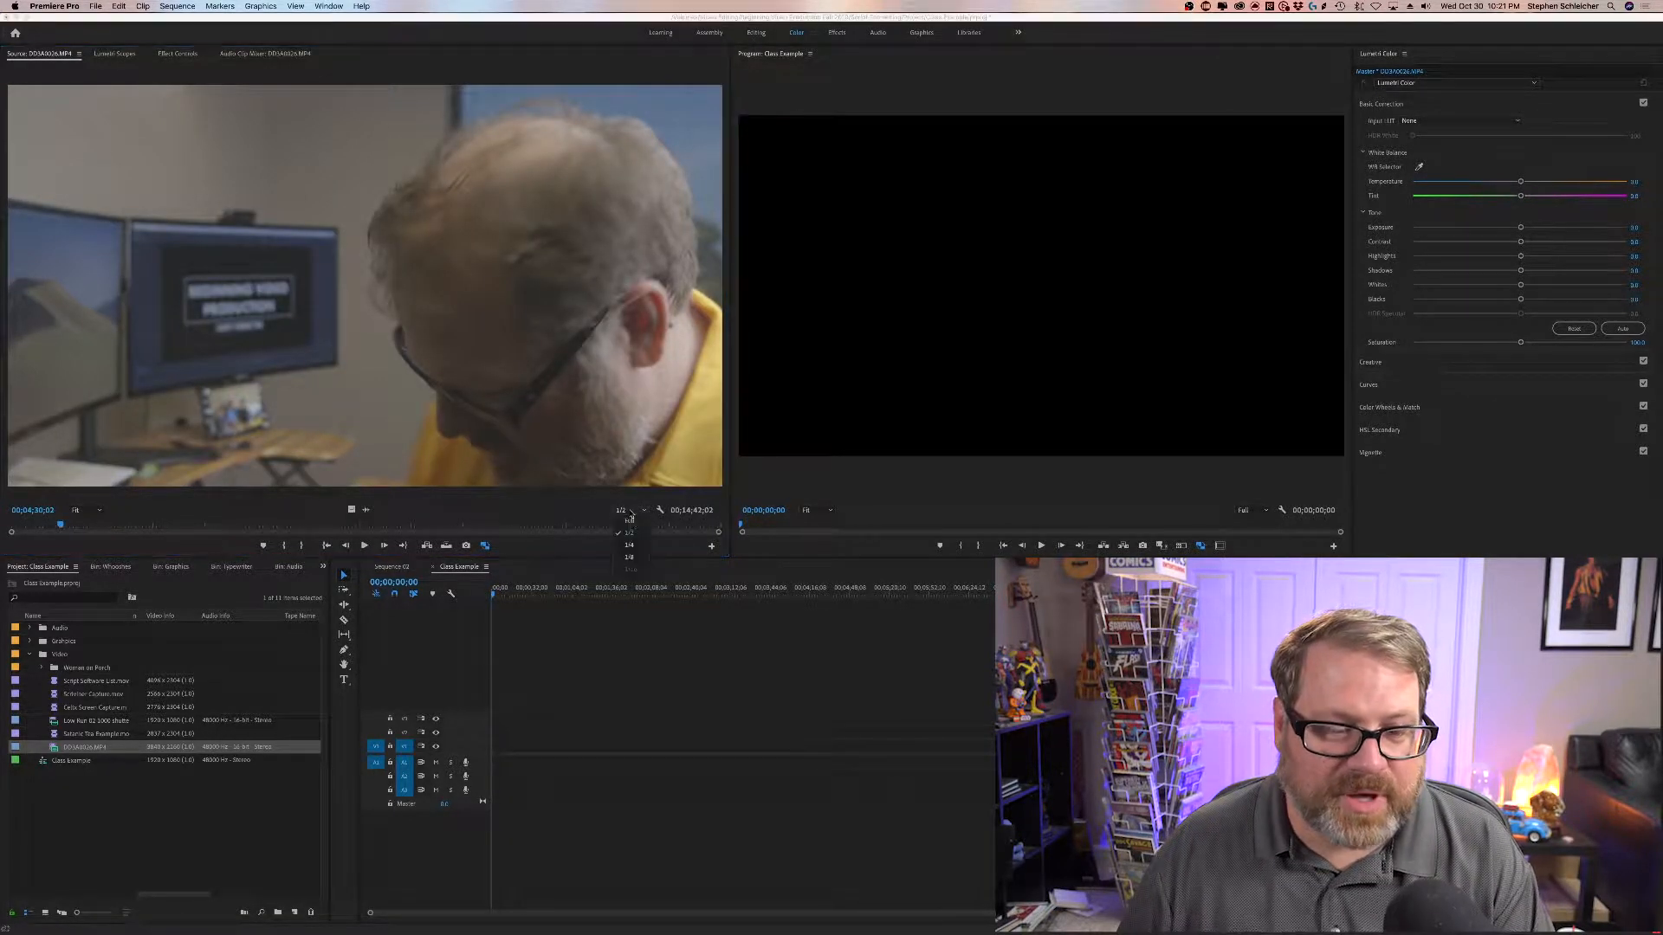
{"action": "left_click", "coordinate": [630, 544]}
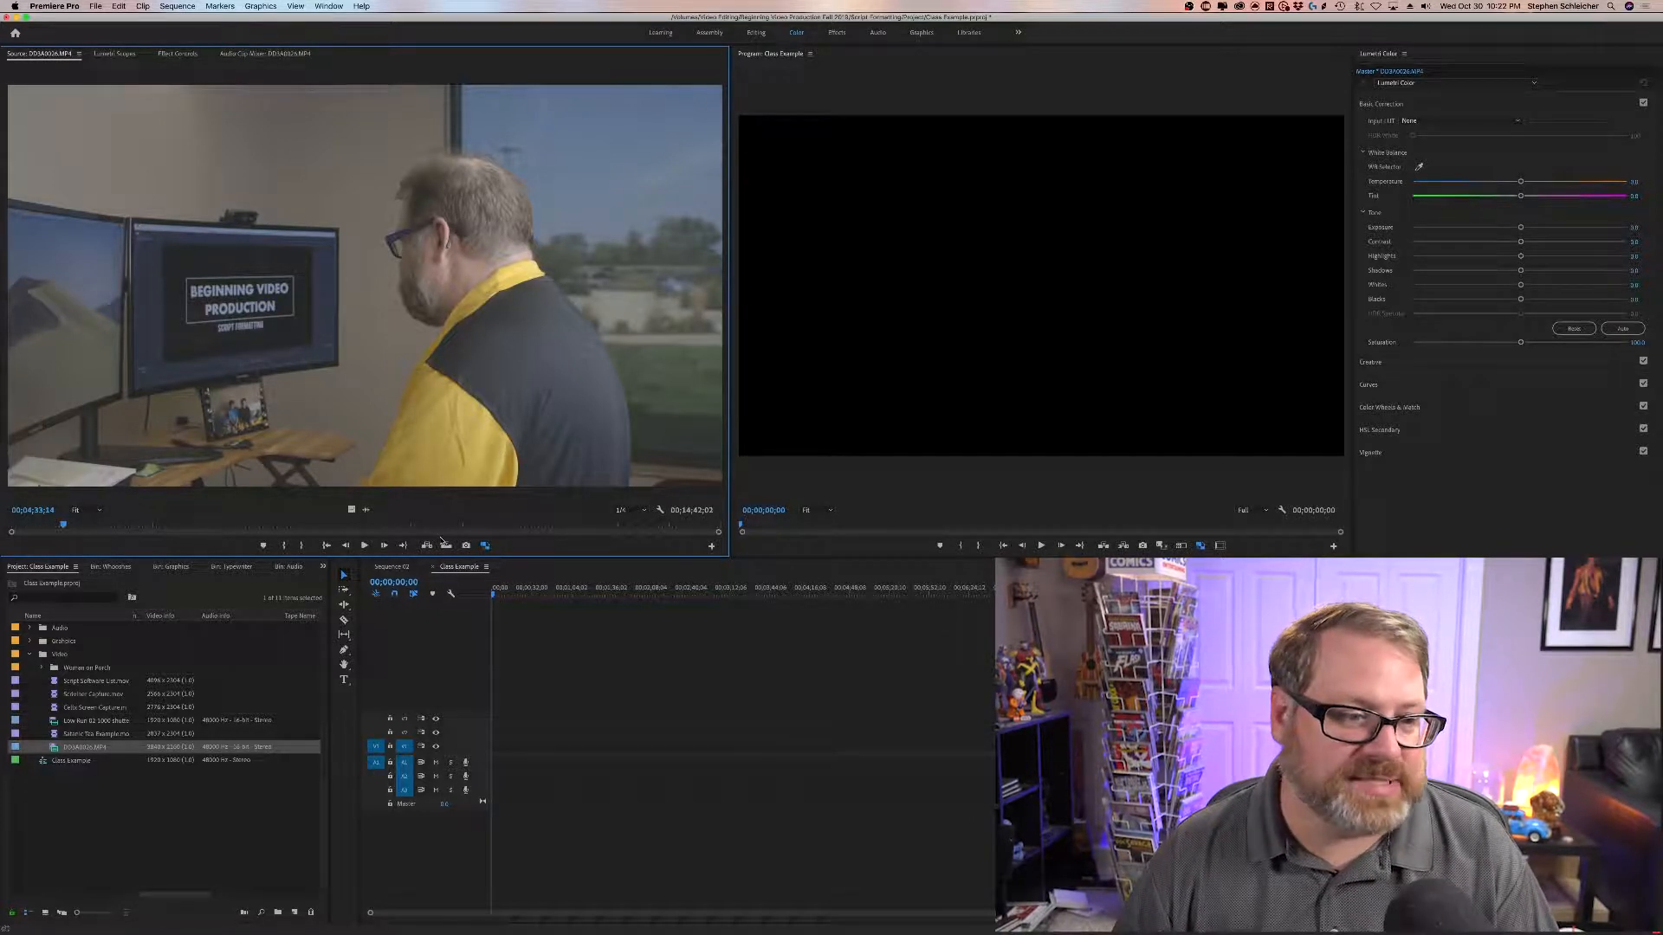
Step: Advance the source clip to 00;04;33;17 and mark the In point there
{"action": "key", "text": "Right"}
{"action": "key", "text": "Right"}
{"action": "key", "text": "Right"}
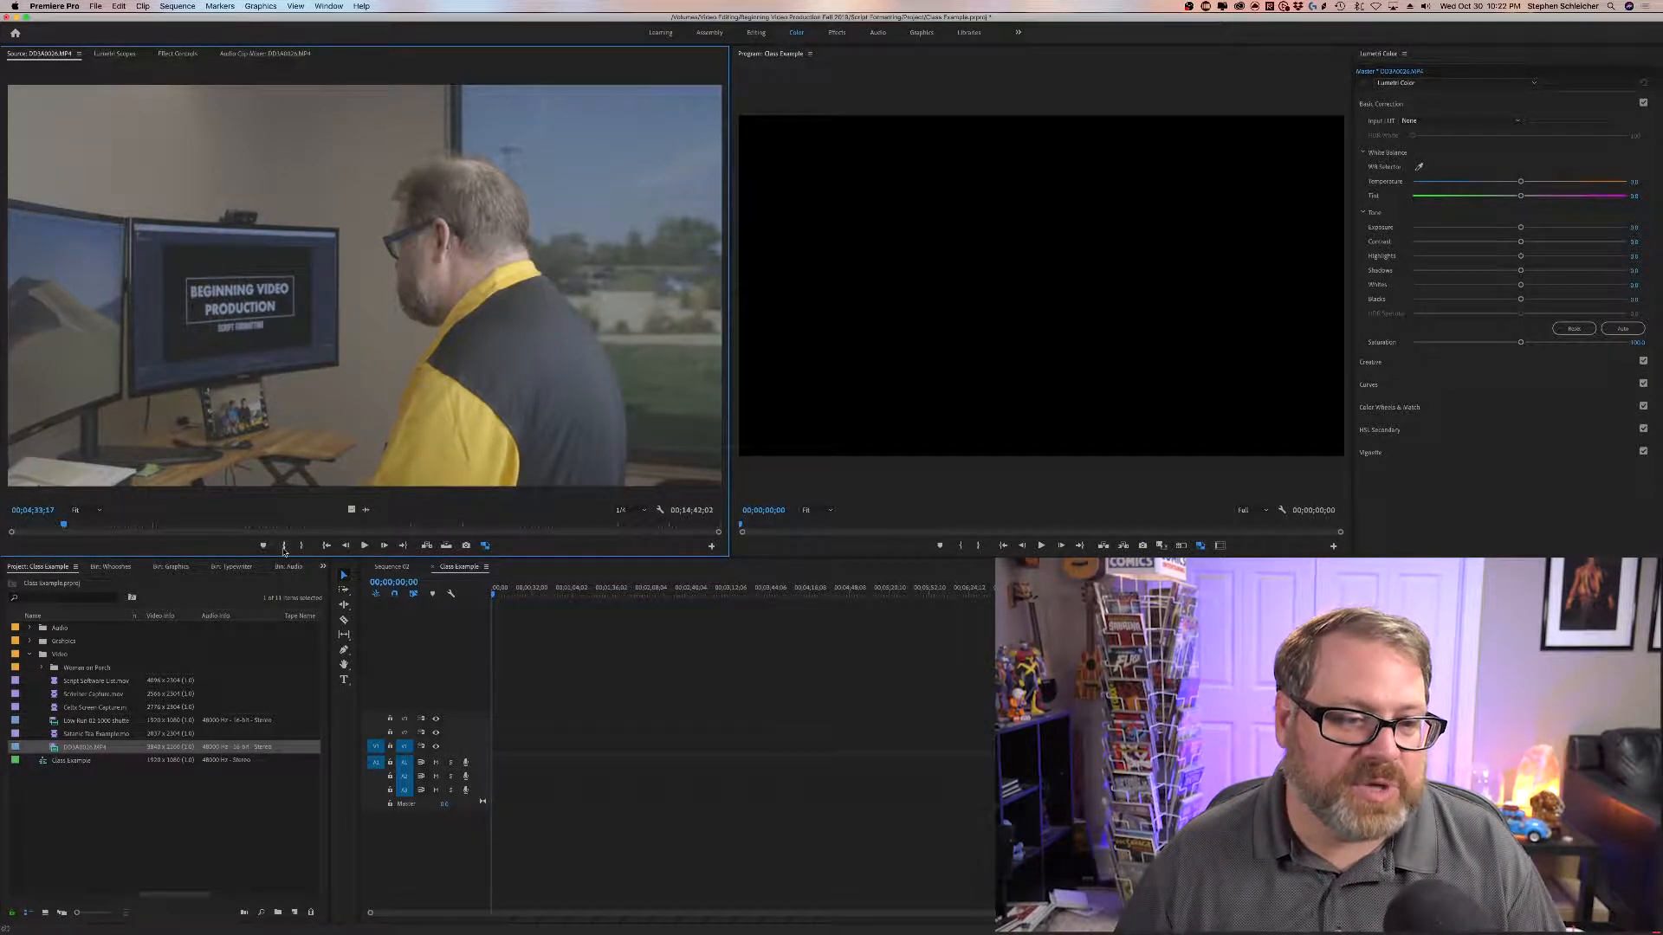
{"action": "left_click", "coordinate": [284, 549]}
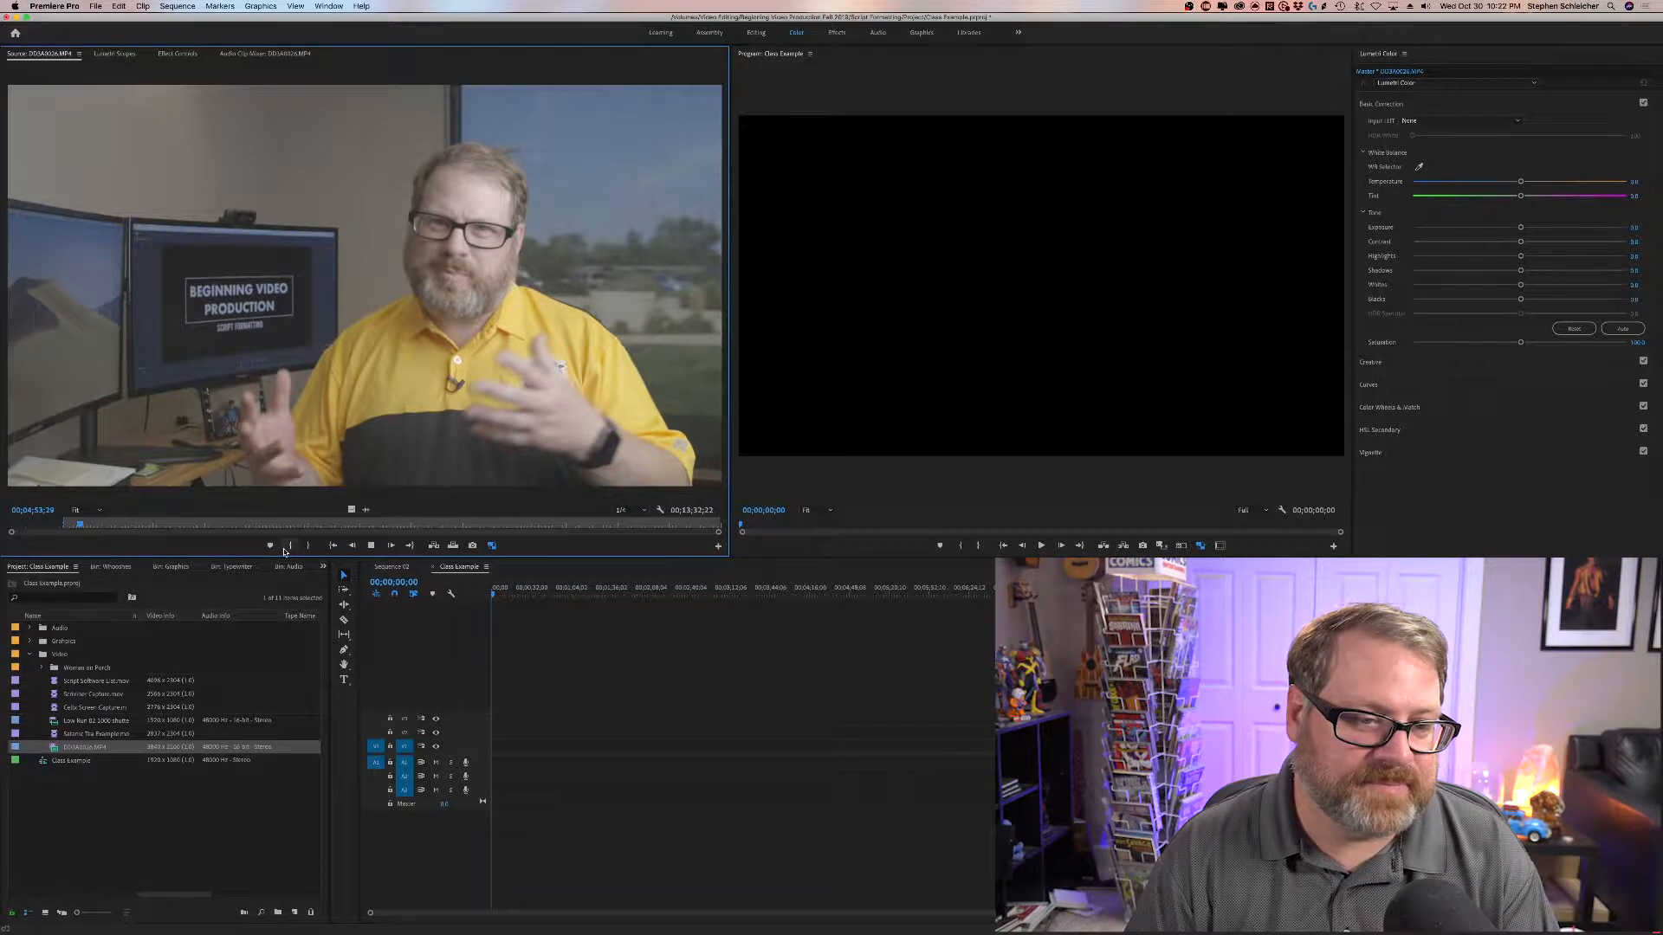
Step: Adjust the Source Monitor's playback resolution, play the clip to 00;05;50;05 and mark the Out point there
{"action": "left_click", "coordinate": [644, 511]}
{"action": "left_click", "coordinate": [629, 547]}
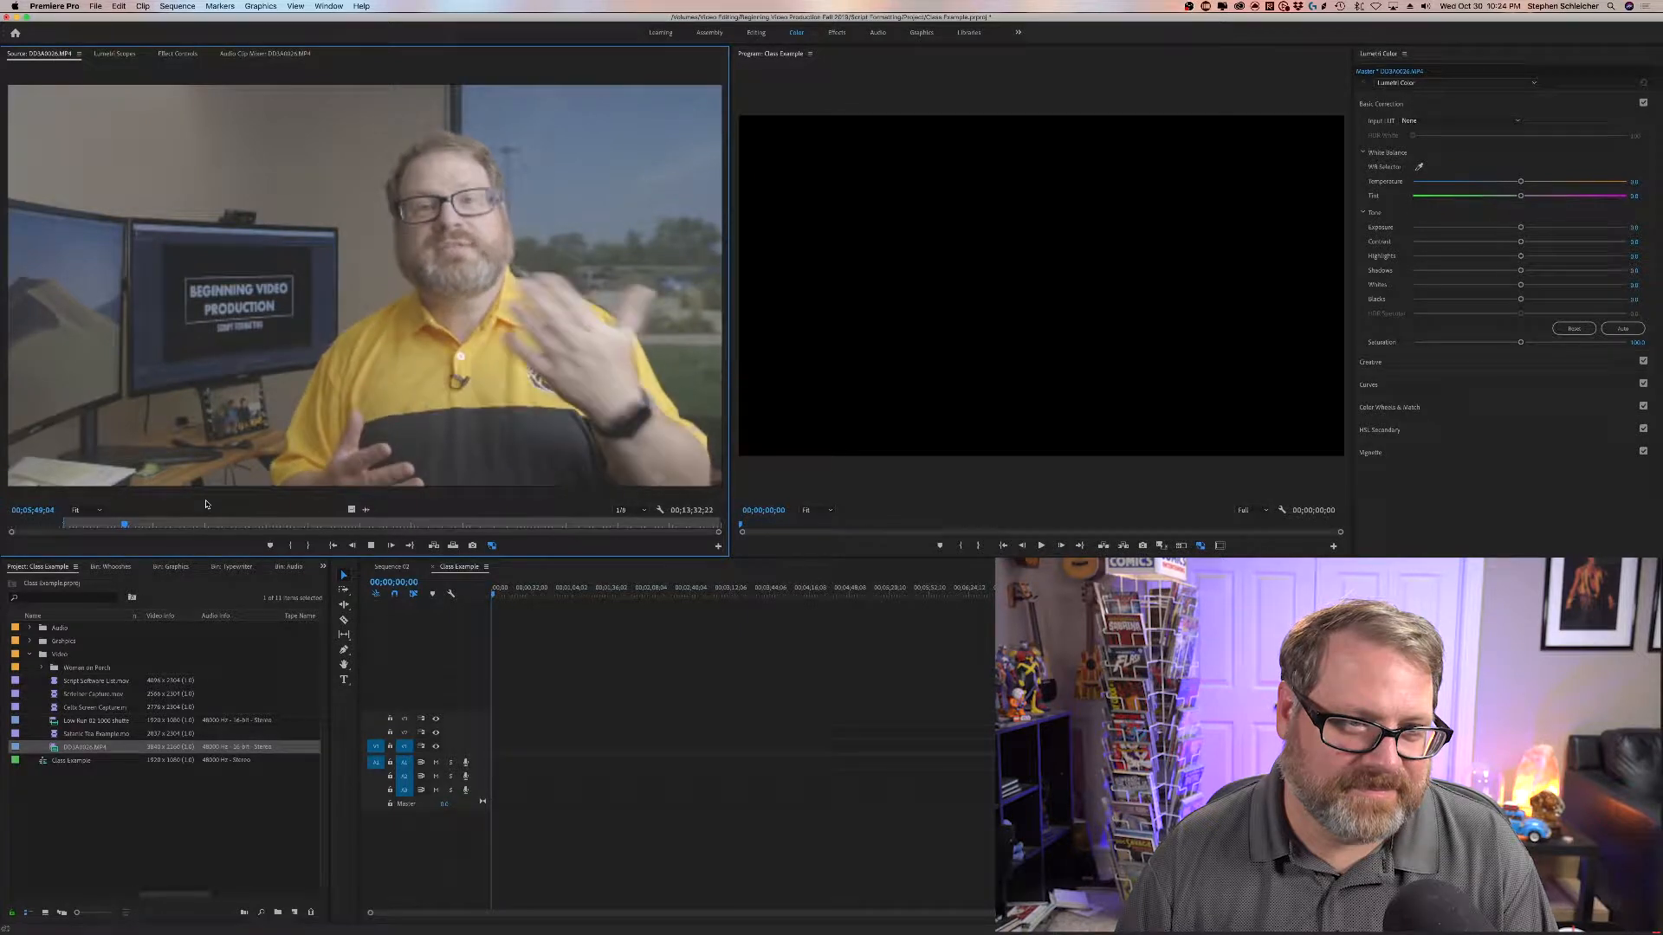
{"action": "key", "text": "space"}
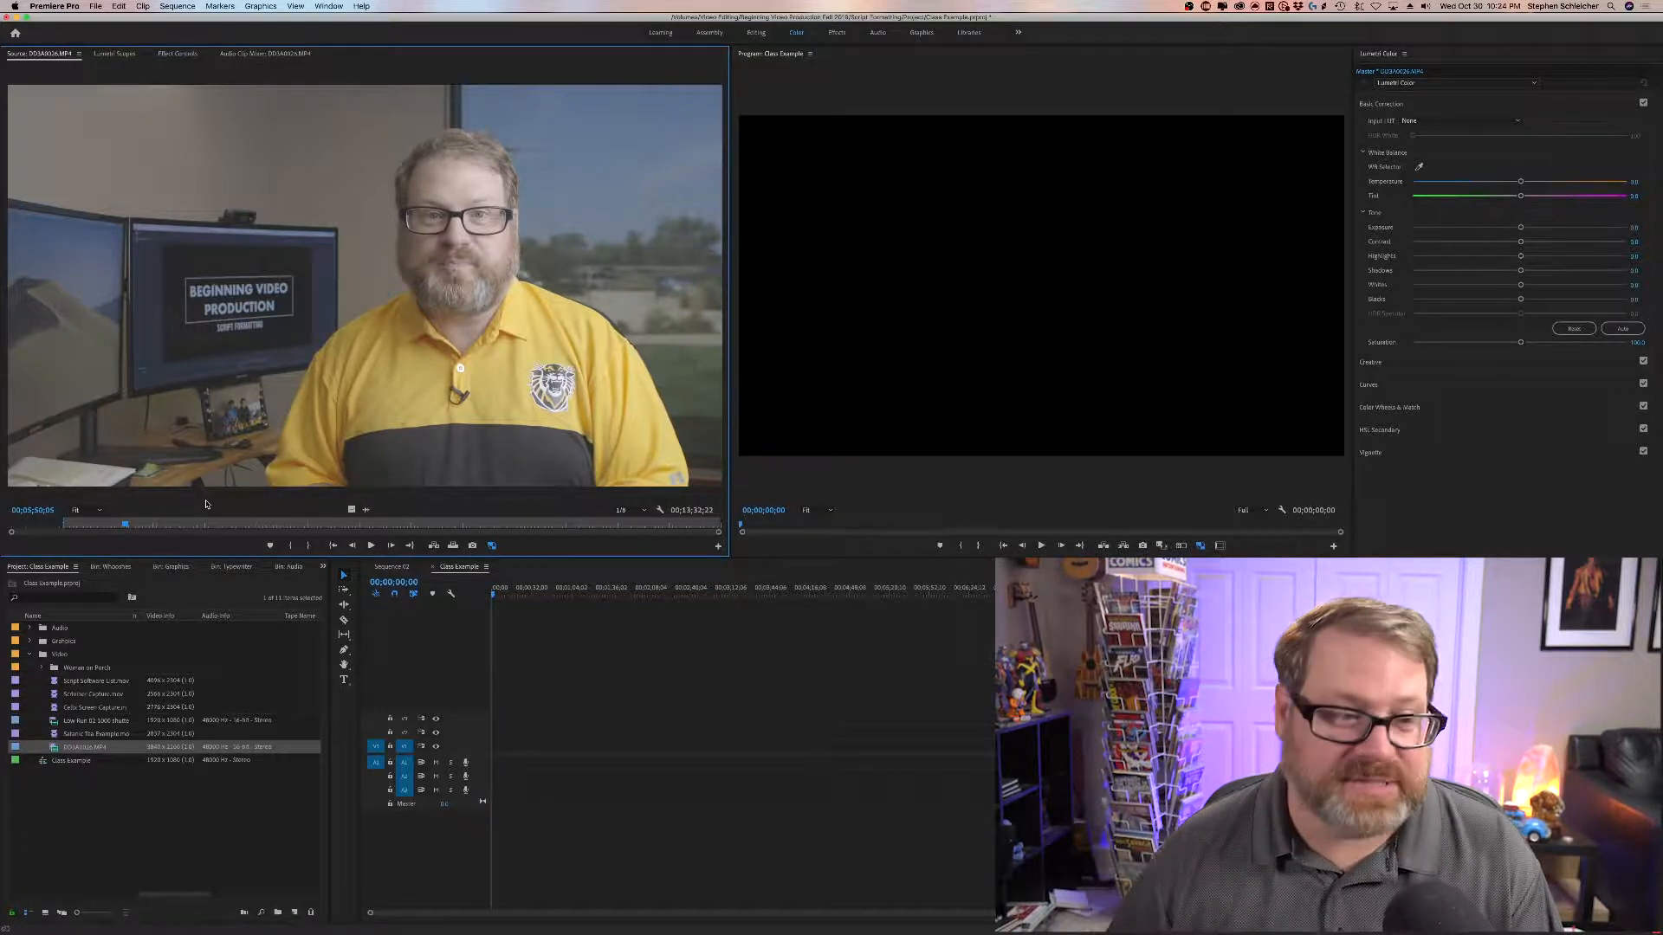
{"action": "left_click", "coordinate": [307, 547]}
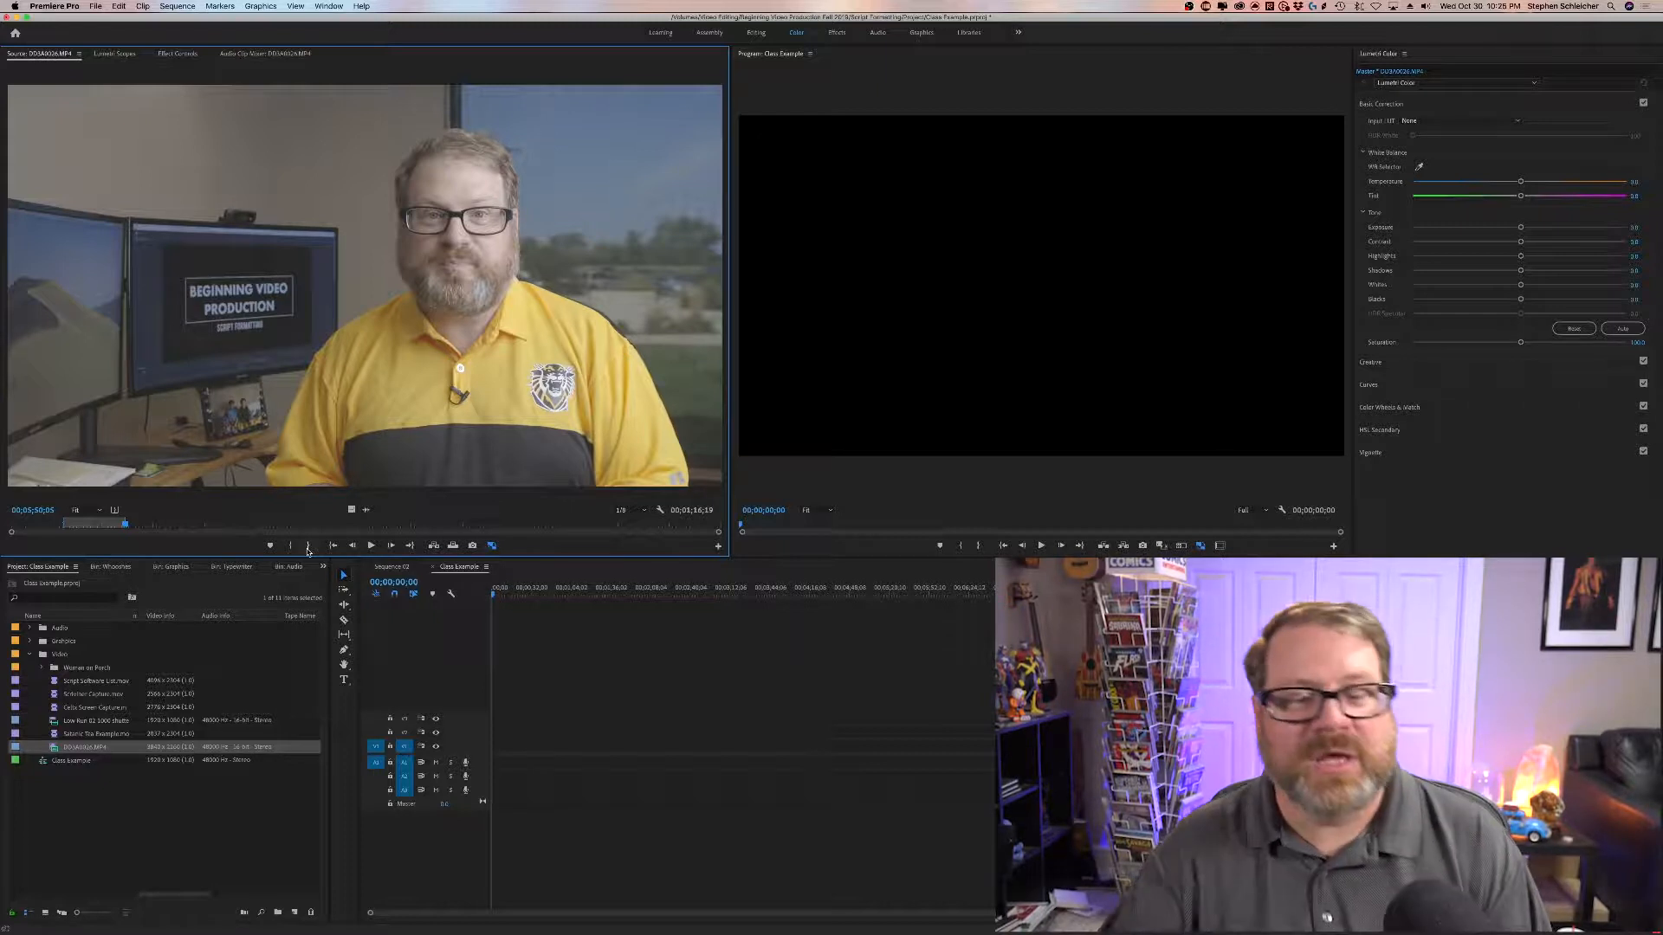
Step: Toggle the source patches for tracks A1 and V1 off and back on in the Class Example sequence
{"action": "left_click", "coordinate": [369, 761]}
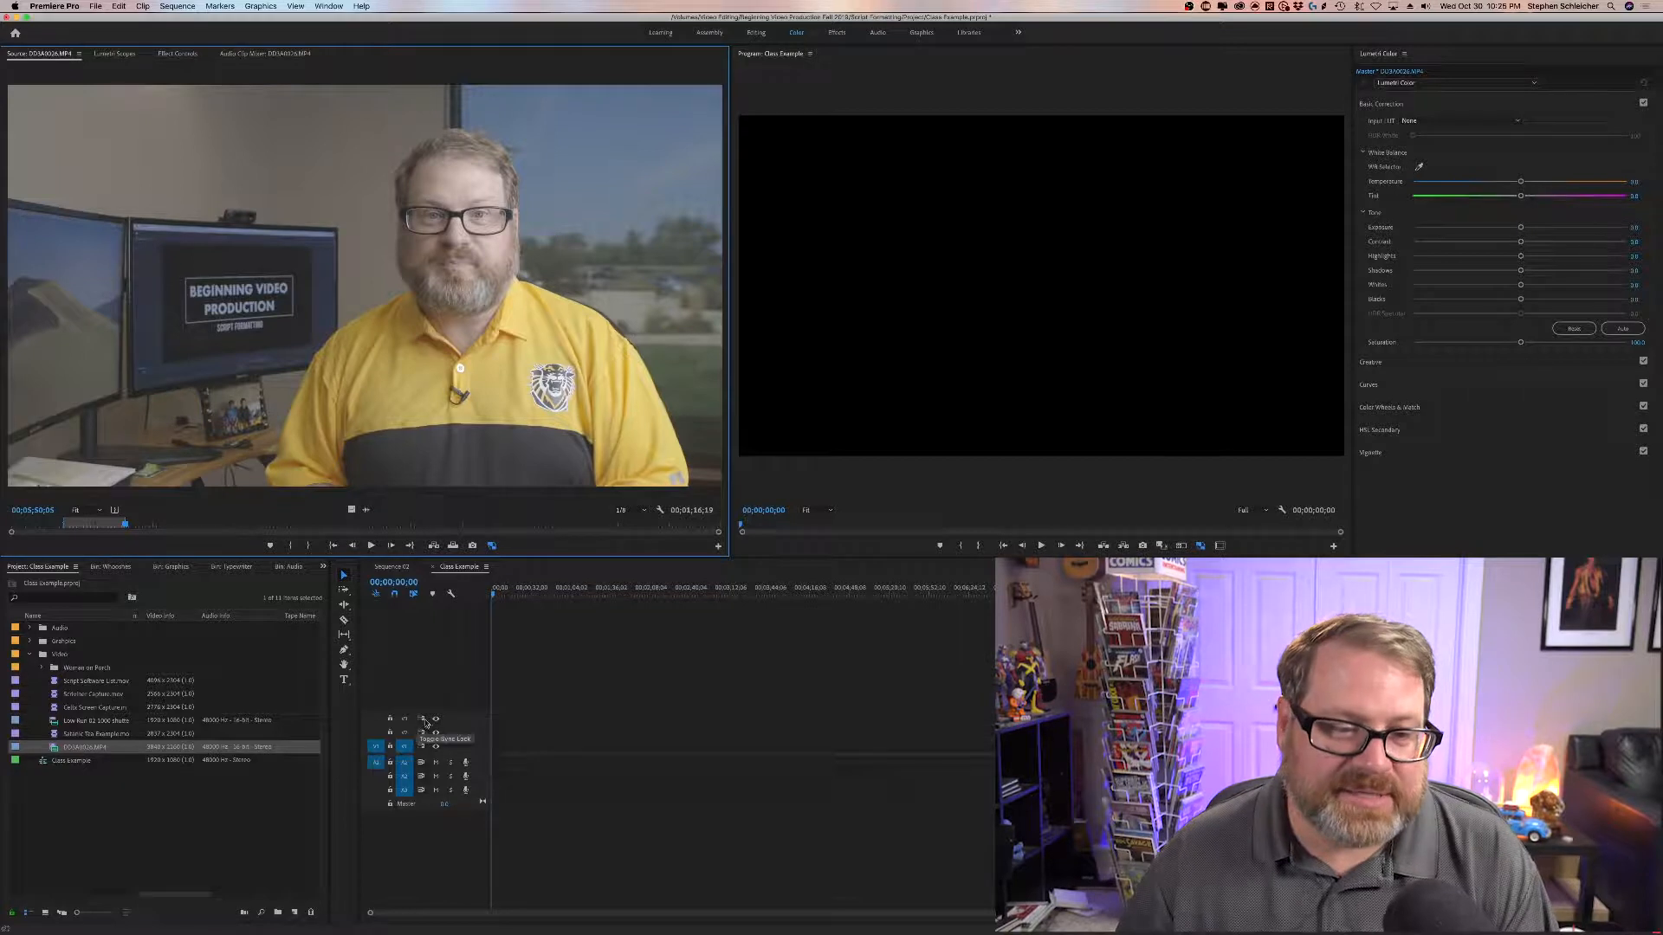
{"action": "left_click", "coordinate": [374, 762]}
{"action": "left_click", "coordinate": [374, 762]}
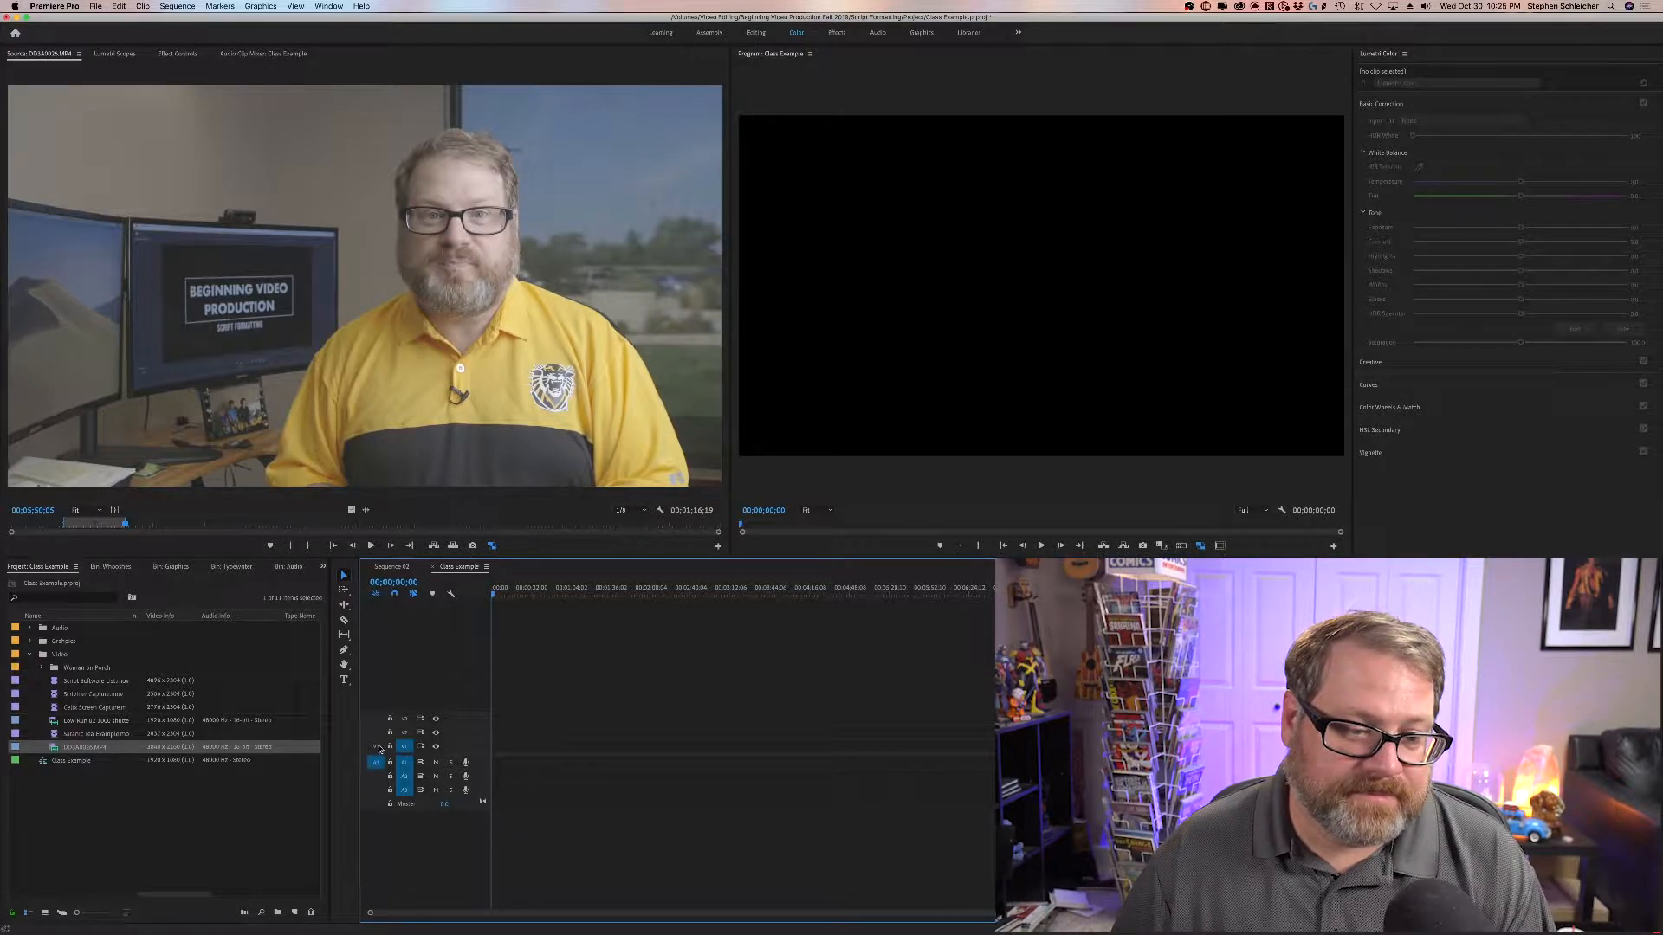
{"action": "left_click", "coordinate": [376, 747]}
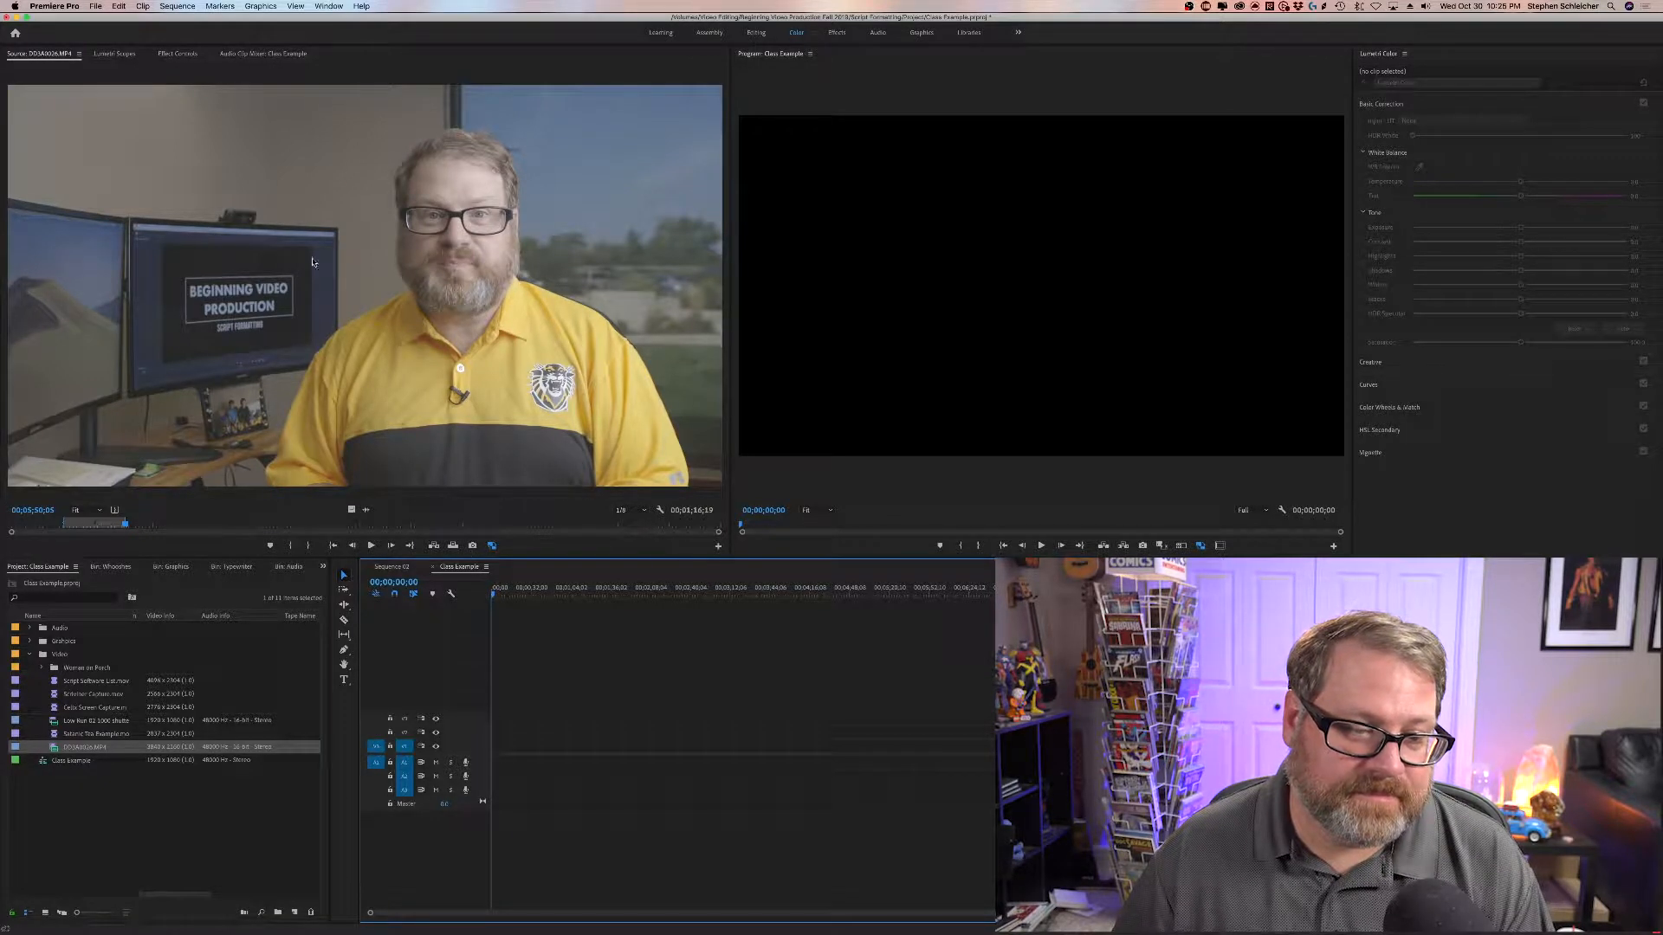
Step: Place the marked clip section on tracks V1 and A1 of the timeline, keeping the existing sequence settings
{"action": "left_click_drag", "start_coordinate": [296, 241], "coordinate": [606, 749]}
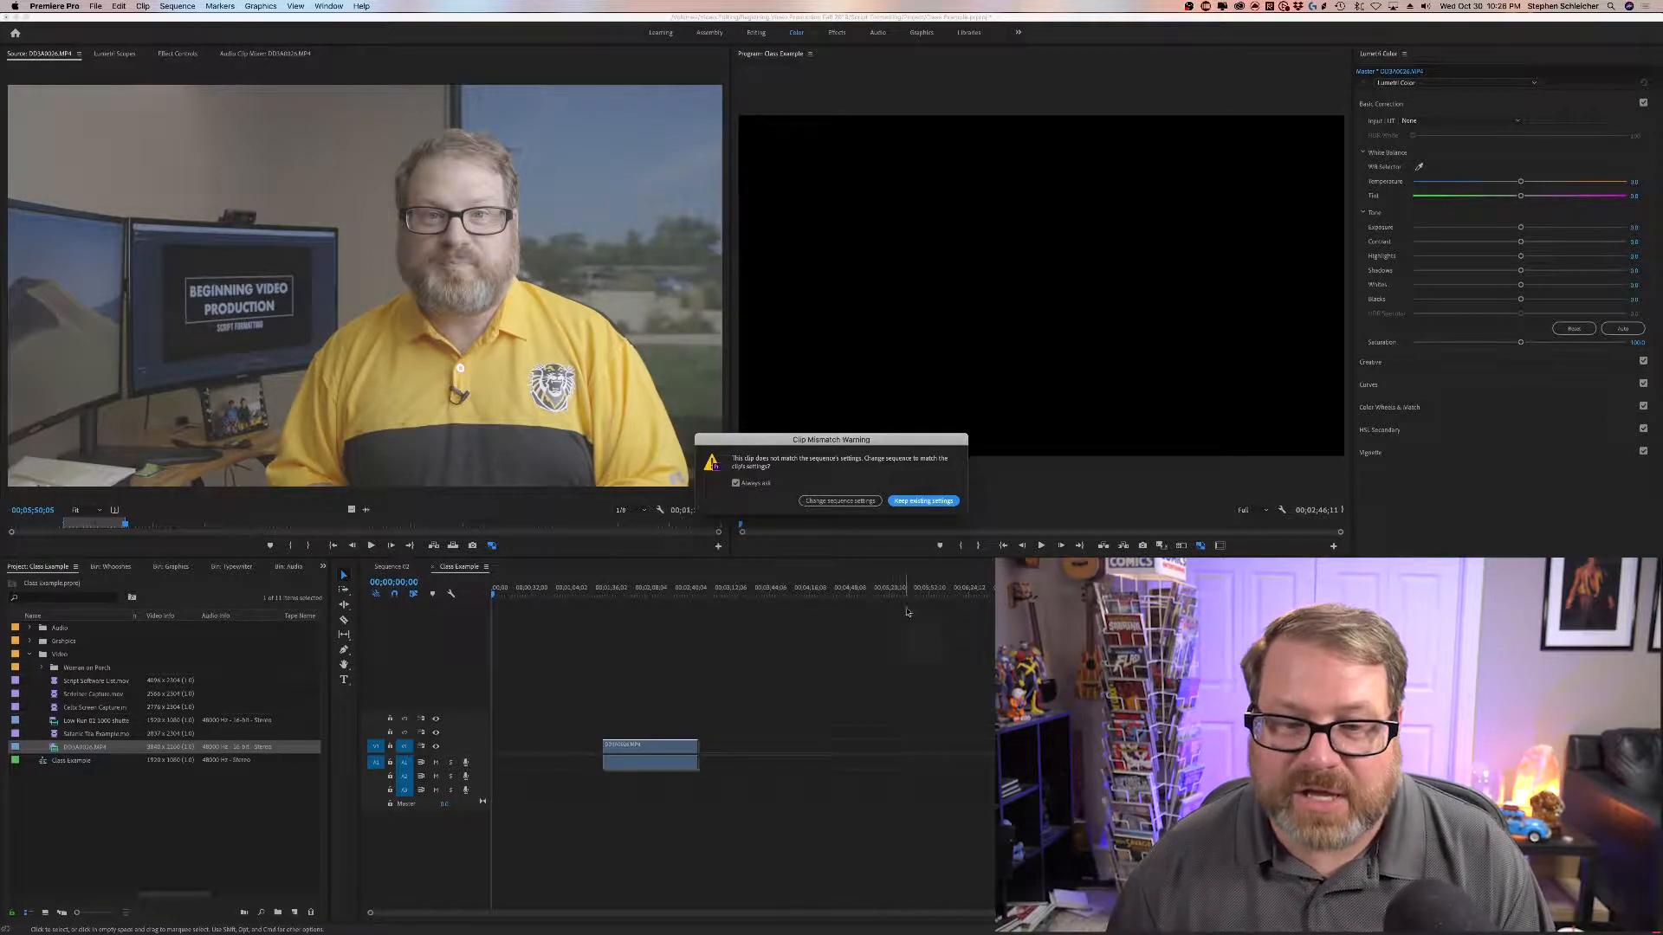
{"action": "left_click", "coordinate": [907, 502]}
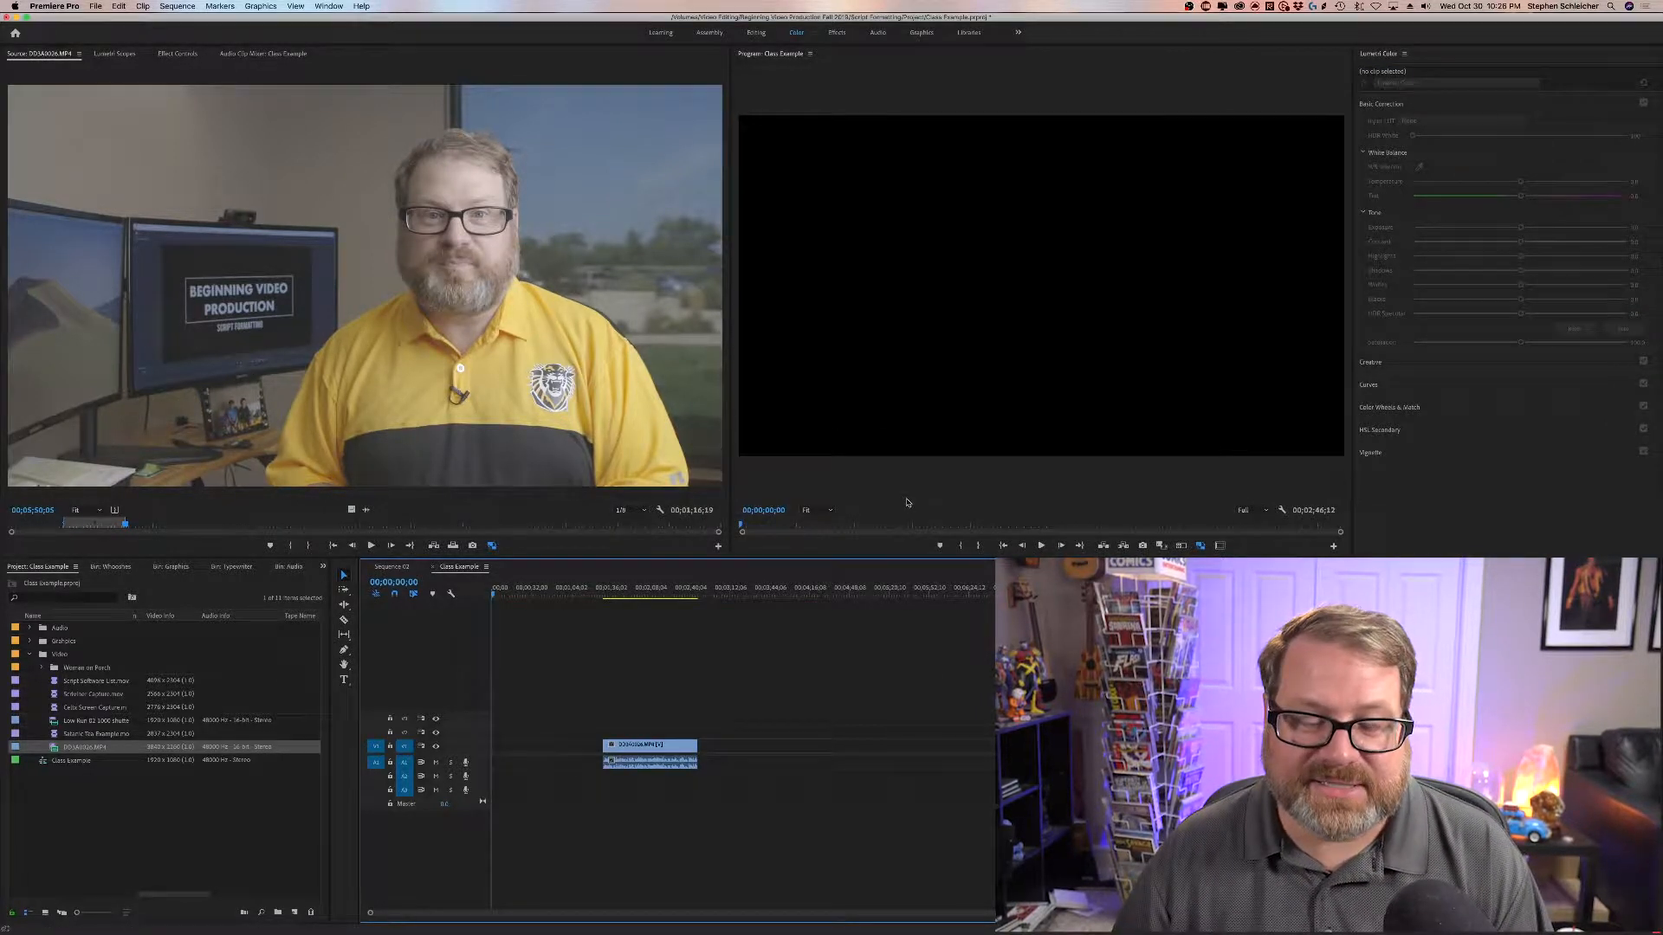
Step: Scale the V1 clip to 55% in Effect Controls and shift its picture slightly up and to the left
{"action": "mouse_move", "coordinate": [503, 594]}
{"action": "left_mouse_down"}
{"action": "mouse_move", "coordinate": [778, 606]}
{"action": "mouse_move", "coordinate": [613, 613]}
{"action": "left_mouse_up"}
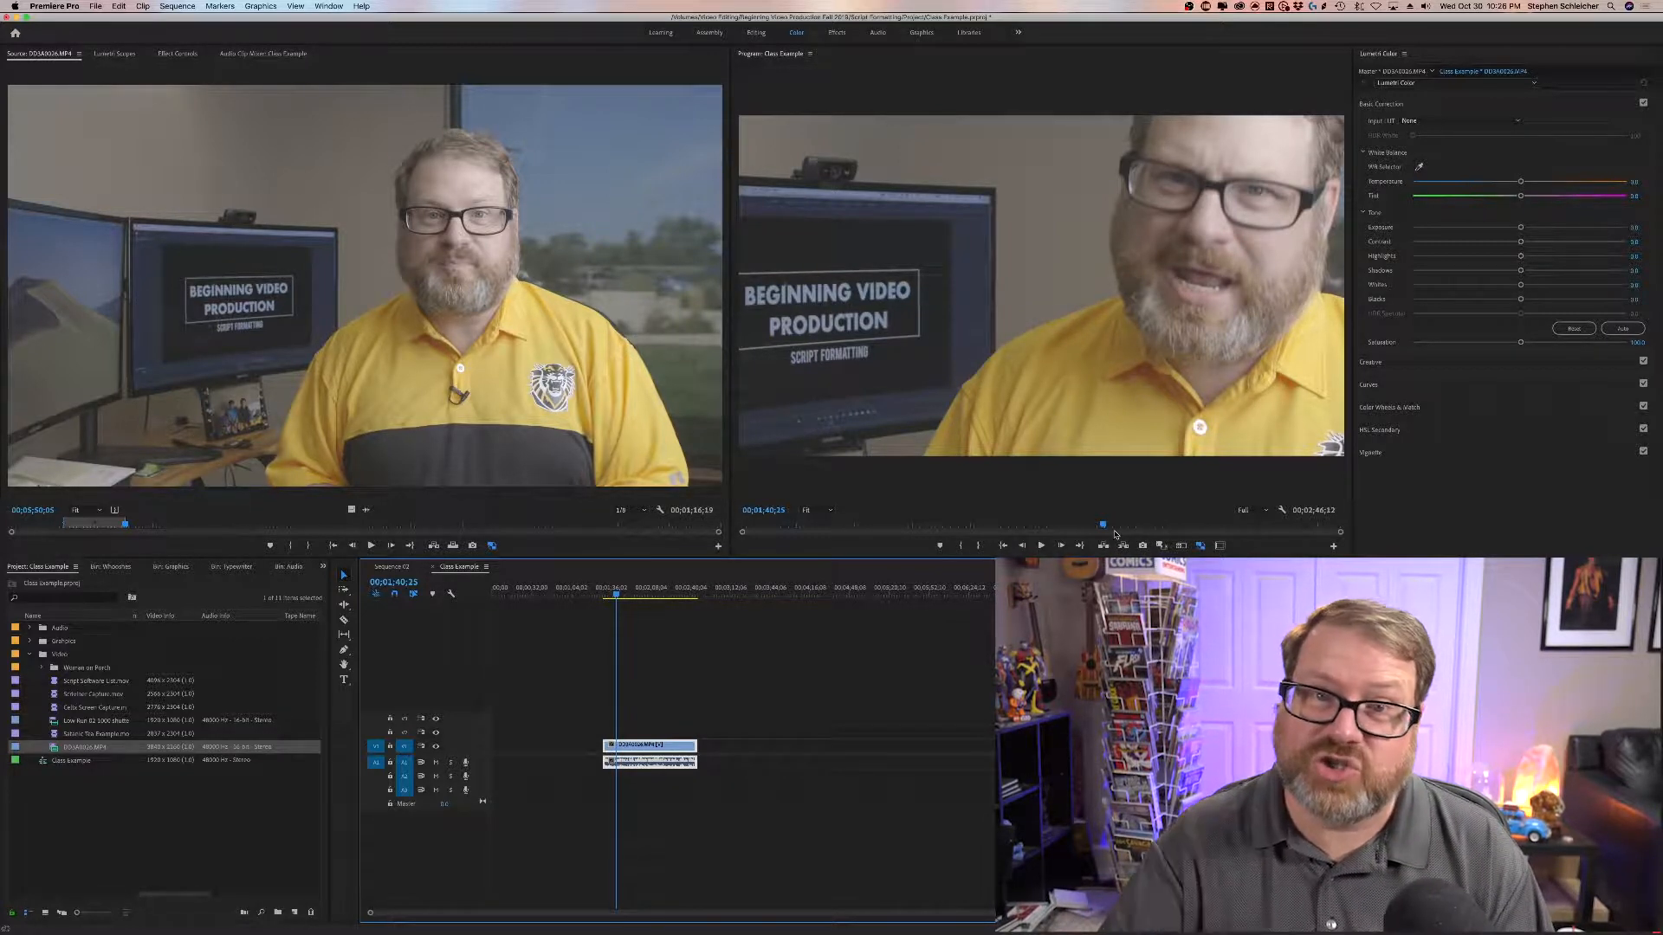
{"action": "double_click", "coordinate": [622, 746]}
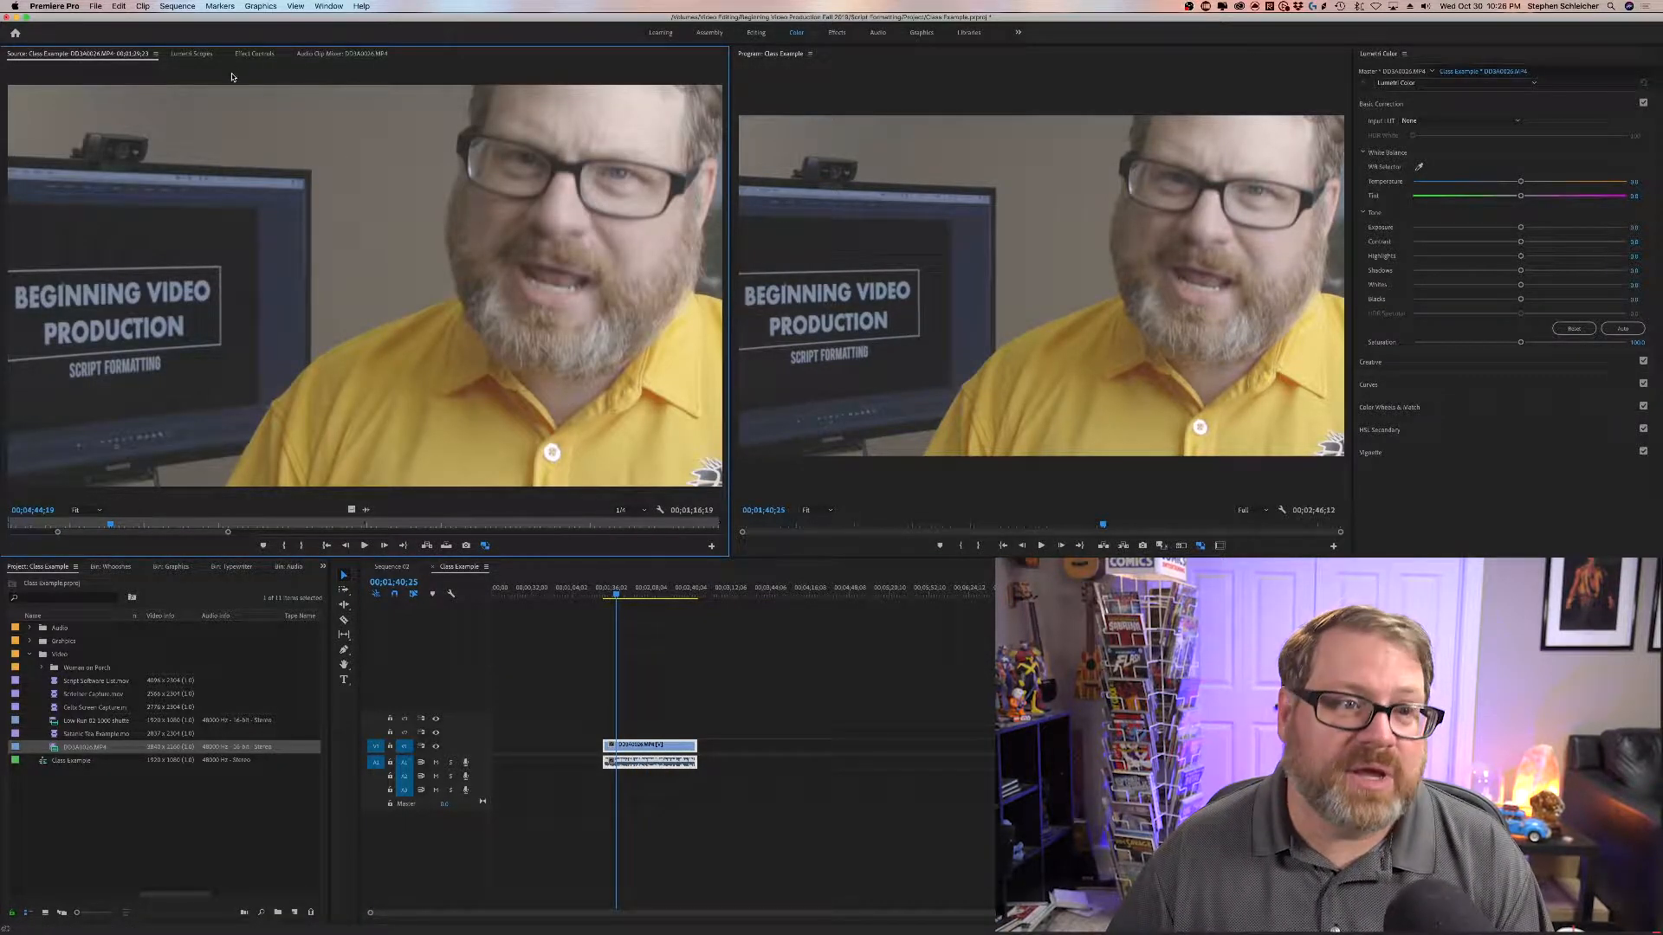
{"action": "left_click", "coordinate": [255, 56]}
{"action": "left_click", "coordinate": [224, 122]}
{"action": "type", "text": "55"}
{"action": "key", "text": "Return"}
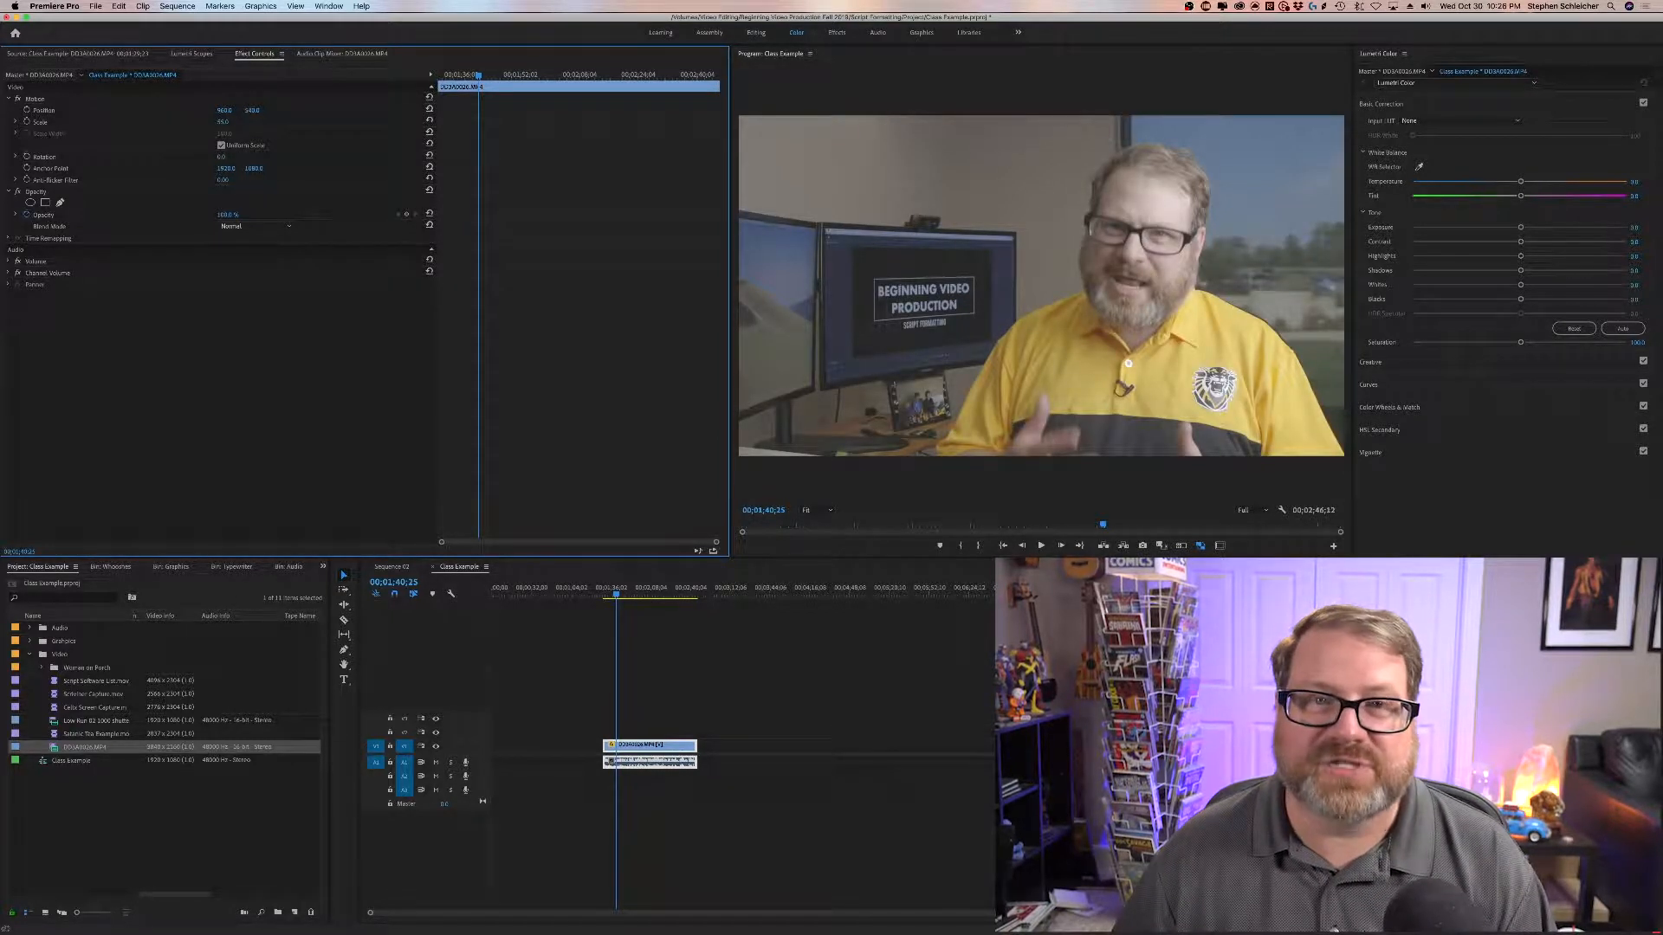
{"action": "left_click", "coordinate": [37, 99]}
{"action": "left_click_drag", "start_coordinate": [1081, 391], "coordinate": [1083, 368]}
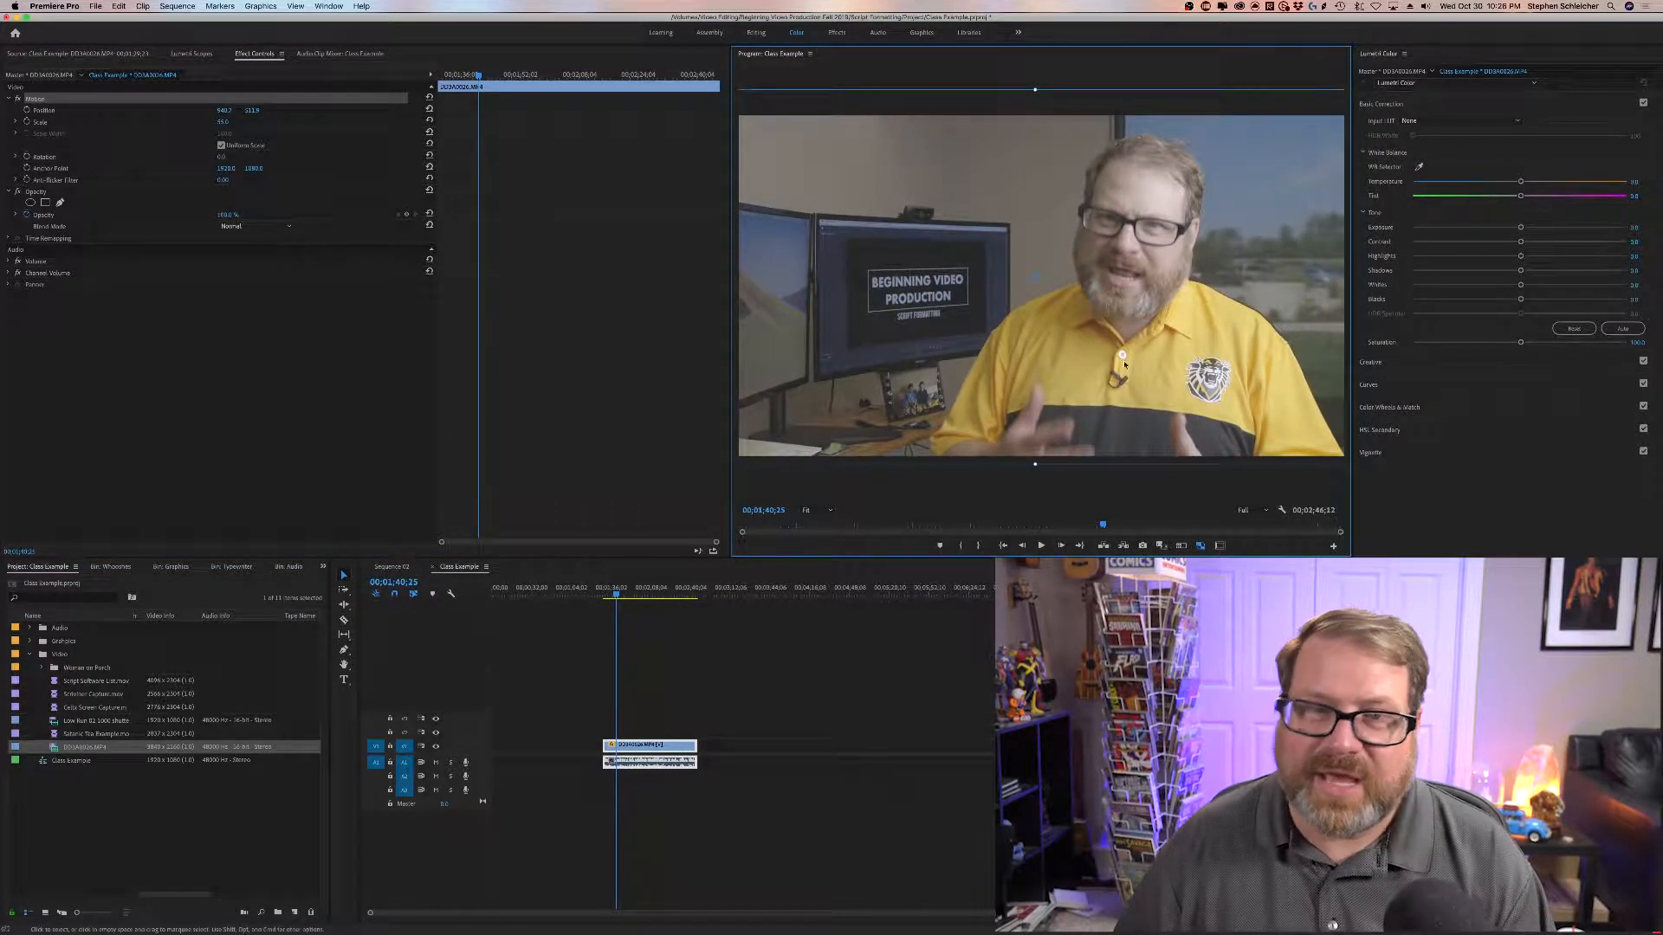
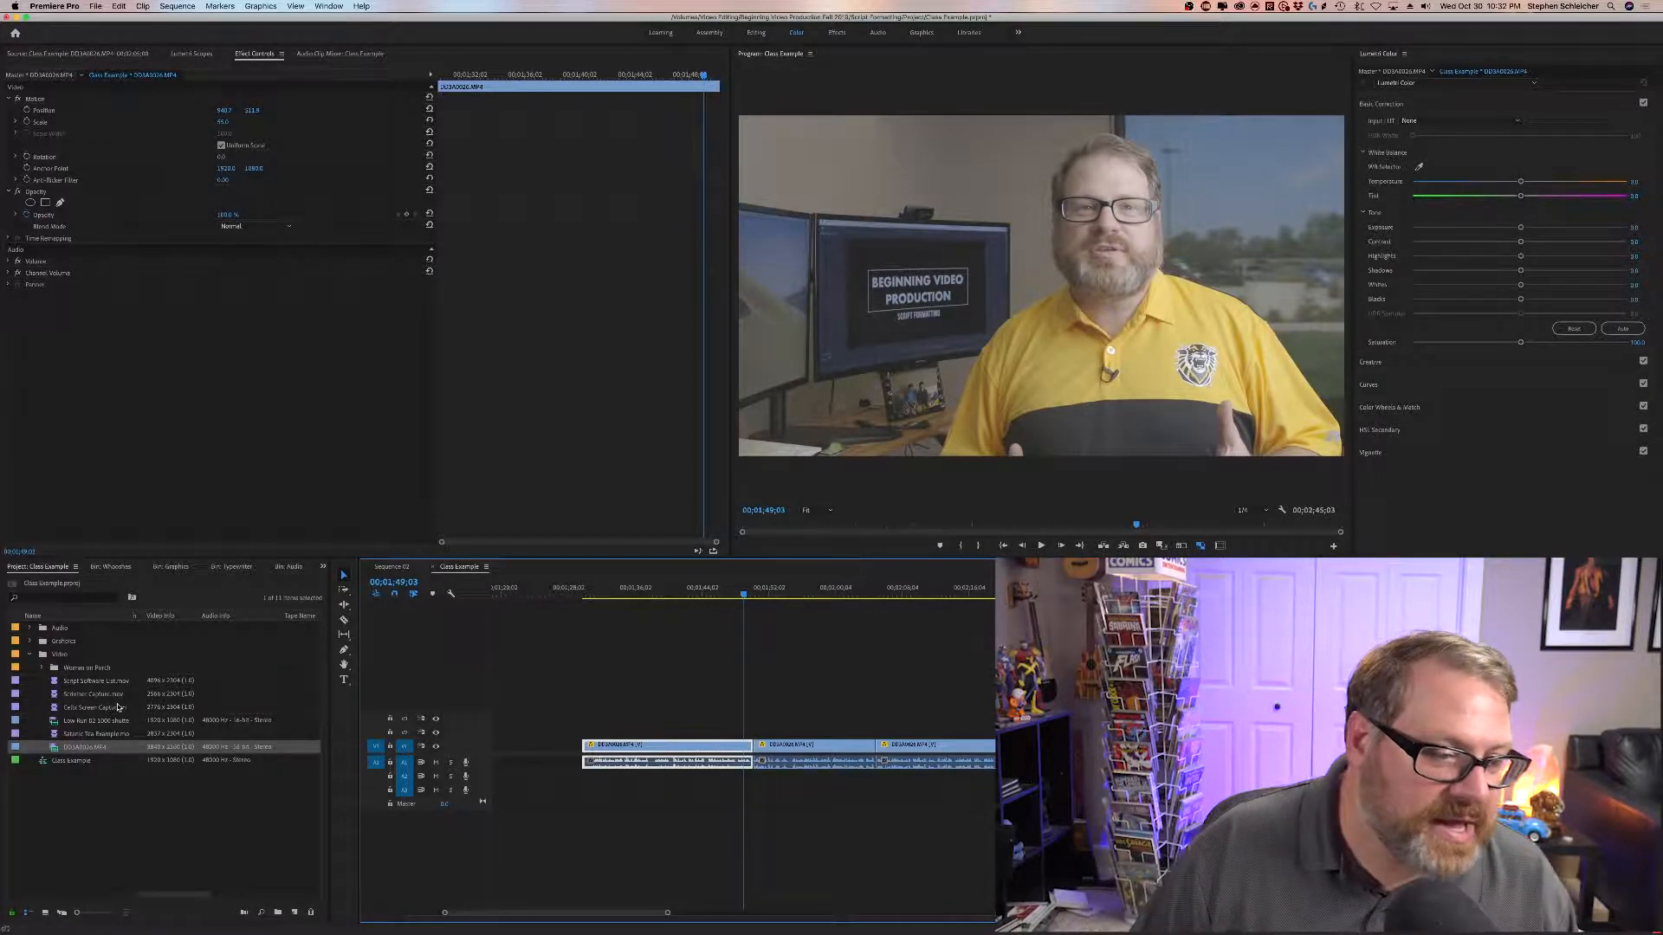
Step: Open Script Software List.mov from the Video bin and mark its In point at about 00;00;03;16, leaving the clip's end included
{"action": "double_click", "coordinate": [97, 682]}
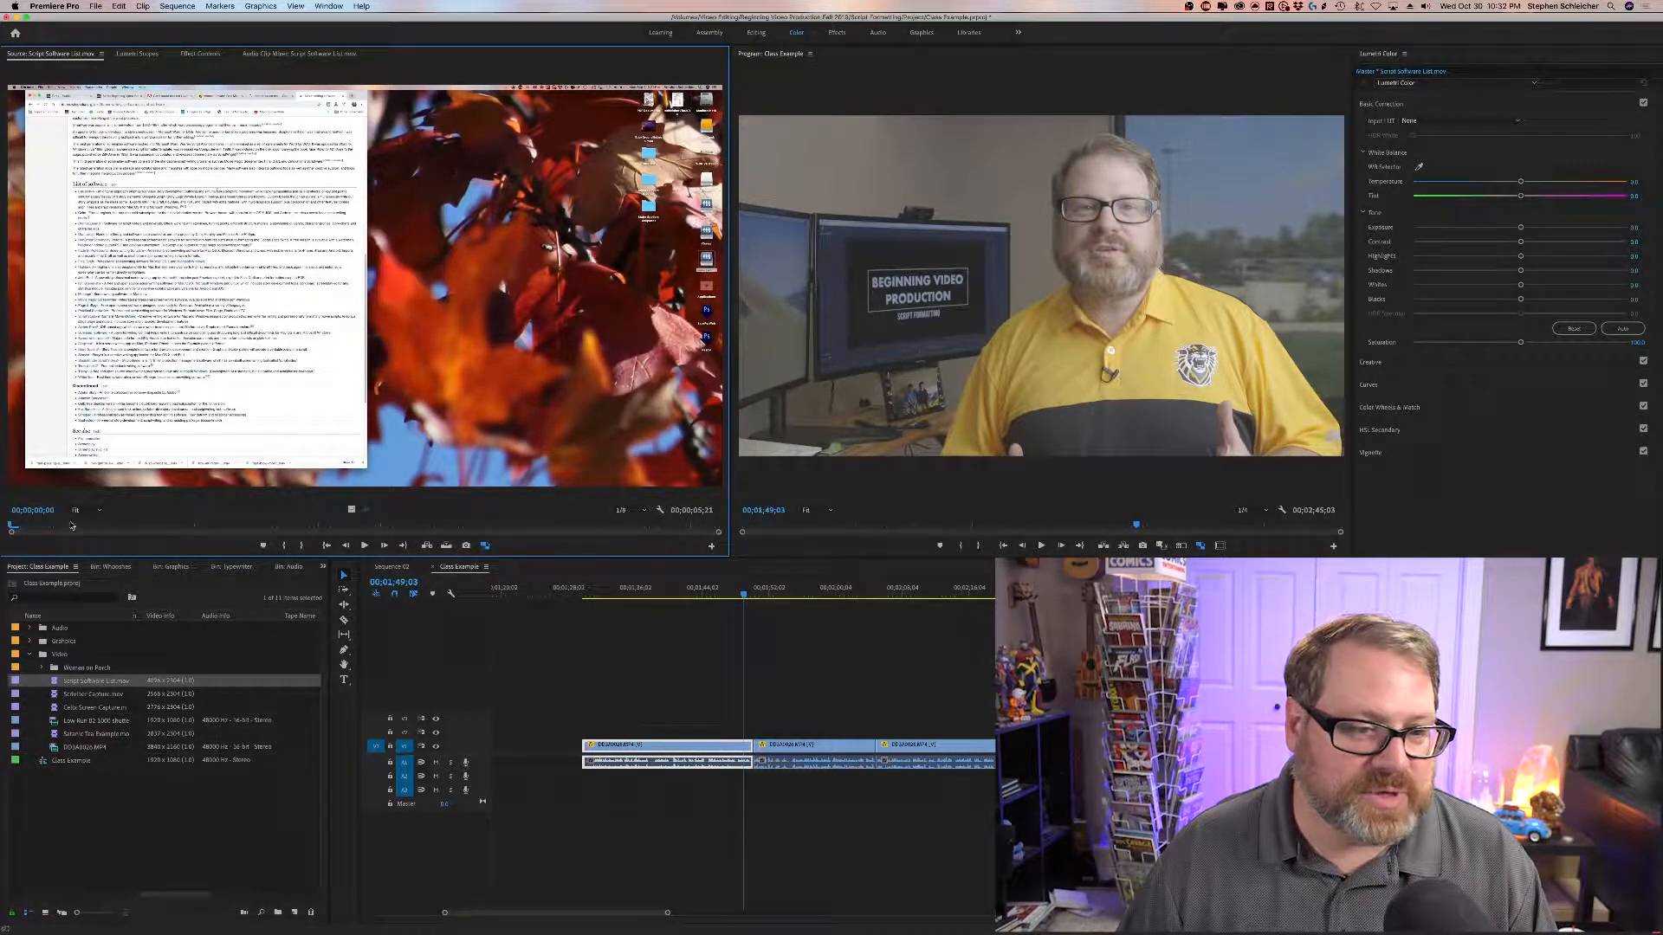
{"action": "left_click_drag", "start_coordinate": [11, 527], "coordinate": [454, 528]}
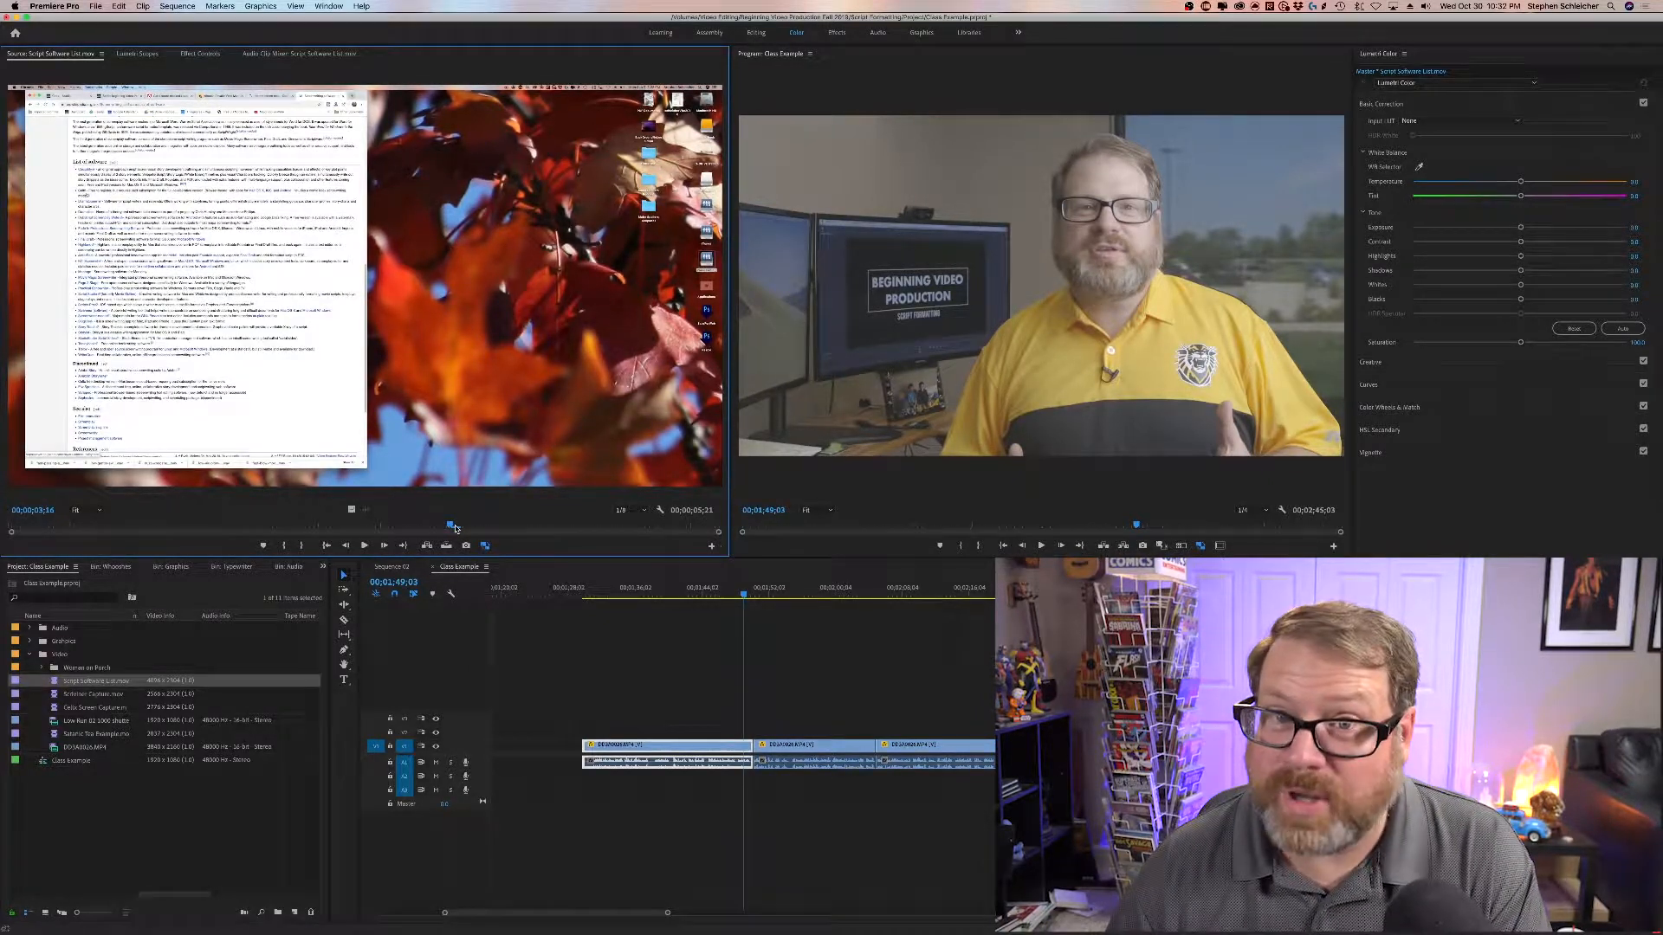
{"action": "key", "text": "i"}
{"action": "left_click_drag", "start_coordinate": [455, 528], "coordinate": [736, 528]}
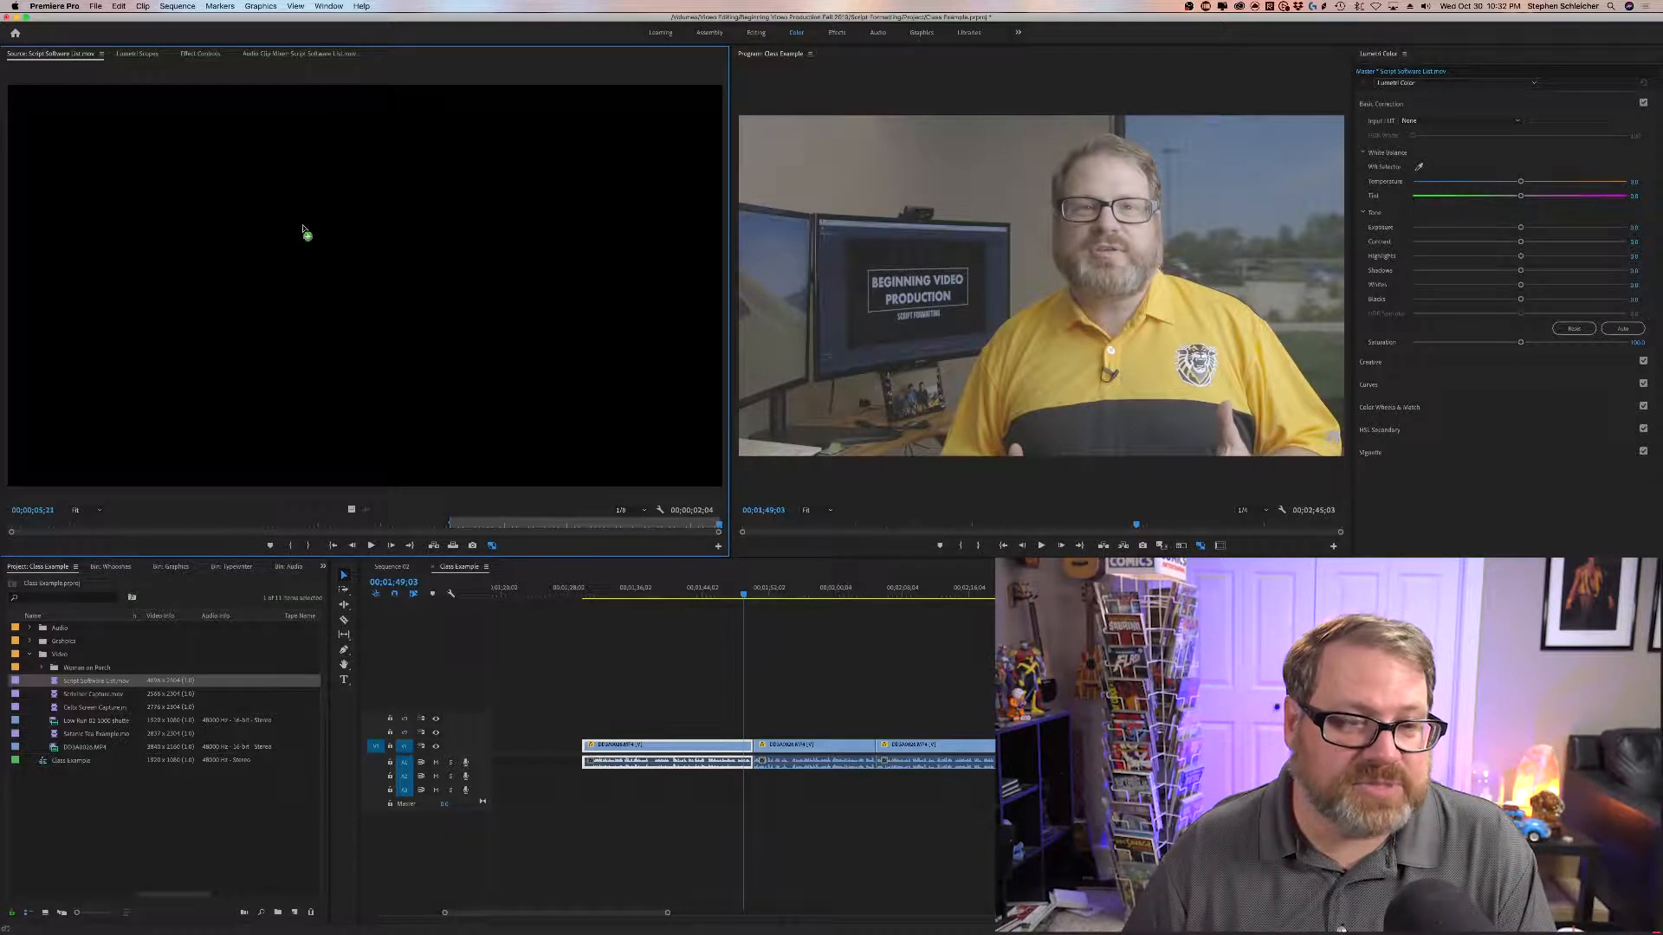
Step: Place the marked Script Software List section on V2 above the start of the second clip and play it back
{"action": "left_click_drag", "start_coordinate": [677, 492], "coordinate": [762, 733]}
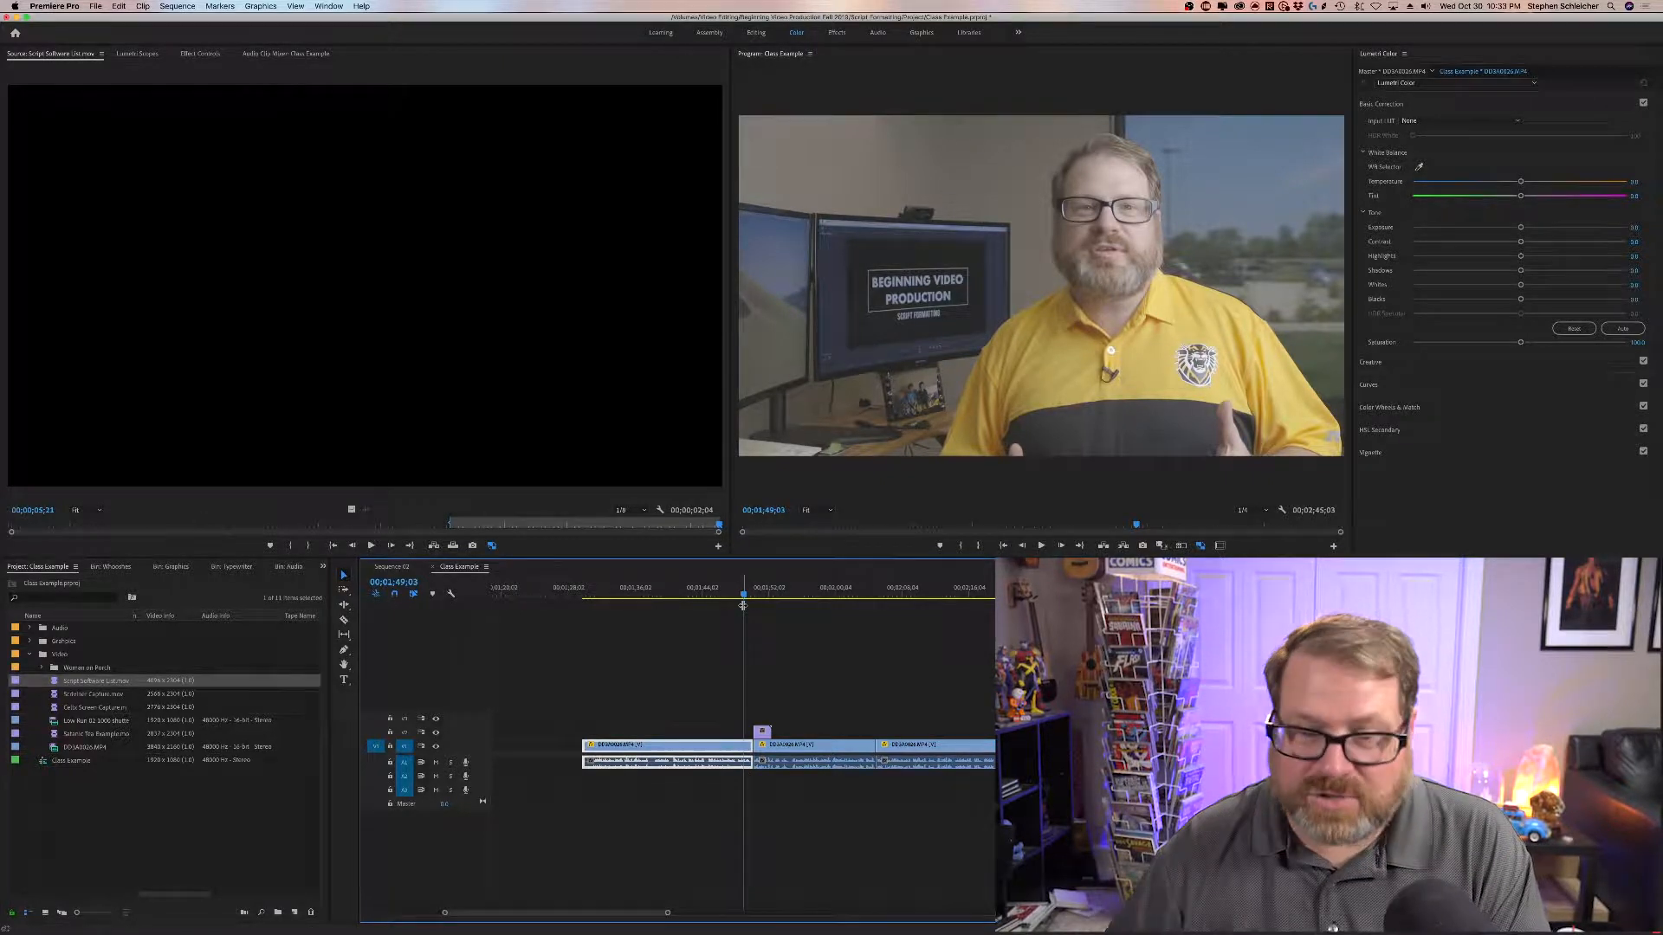
{"action": "key", "text": "space"}
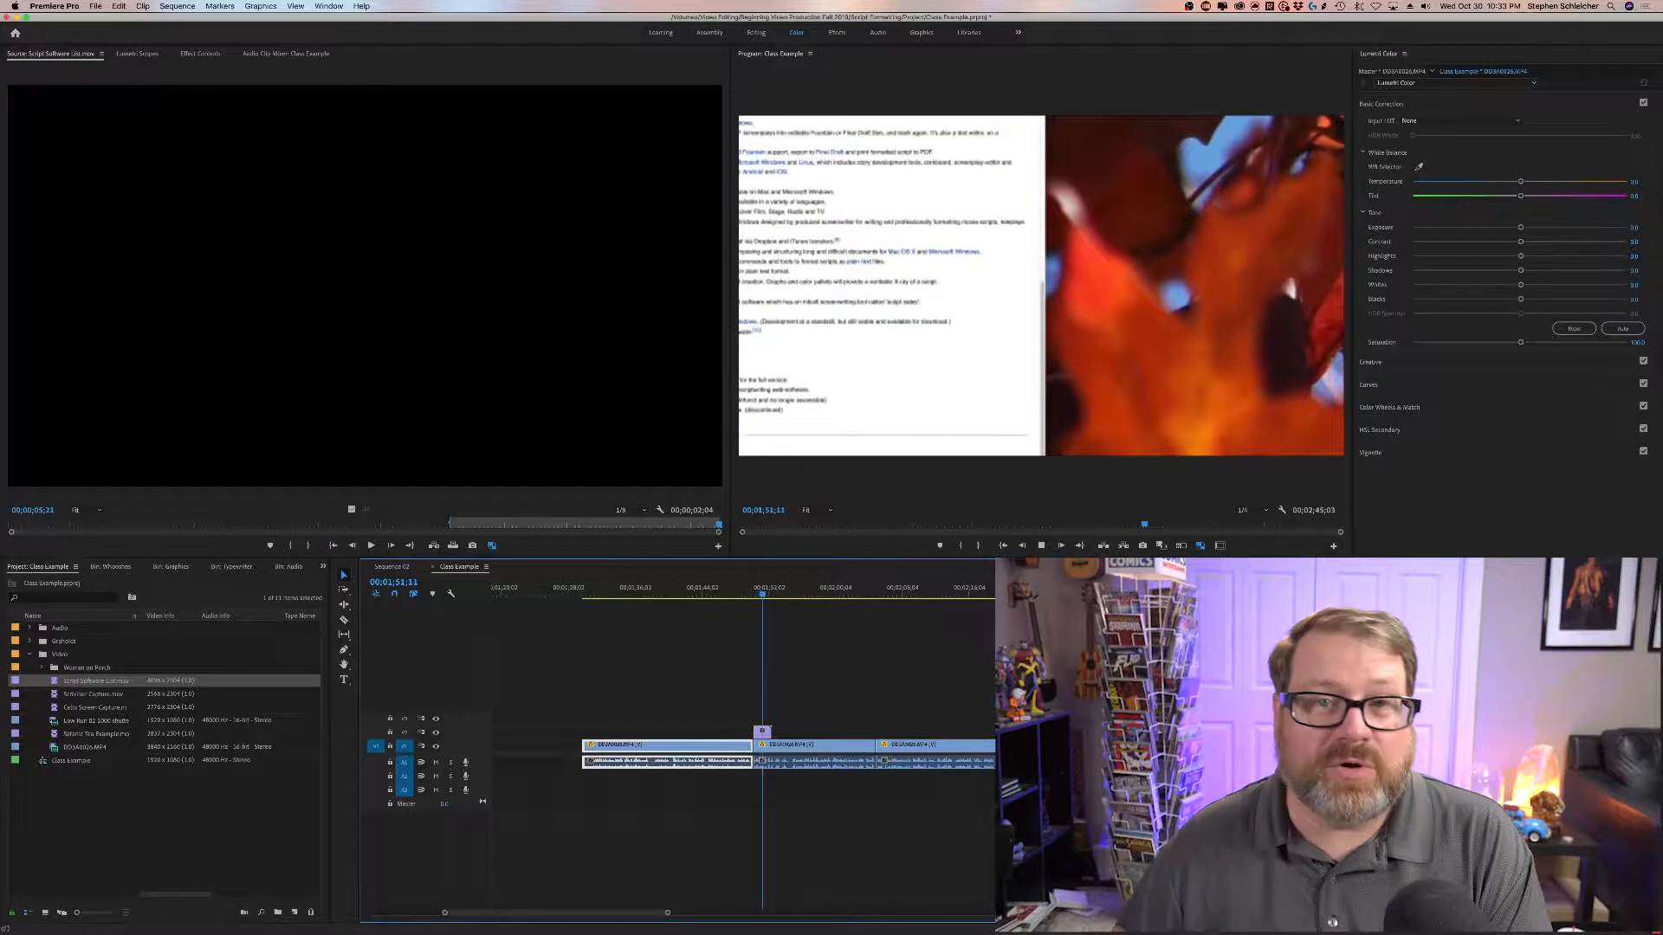
{"action": "key", "text": "space"}
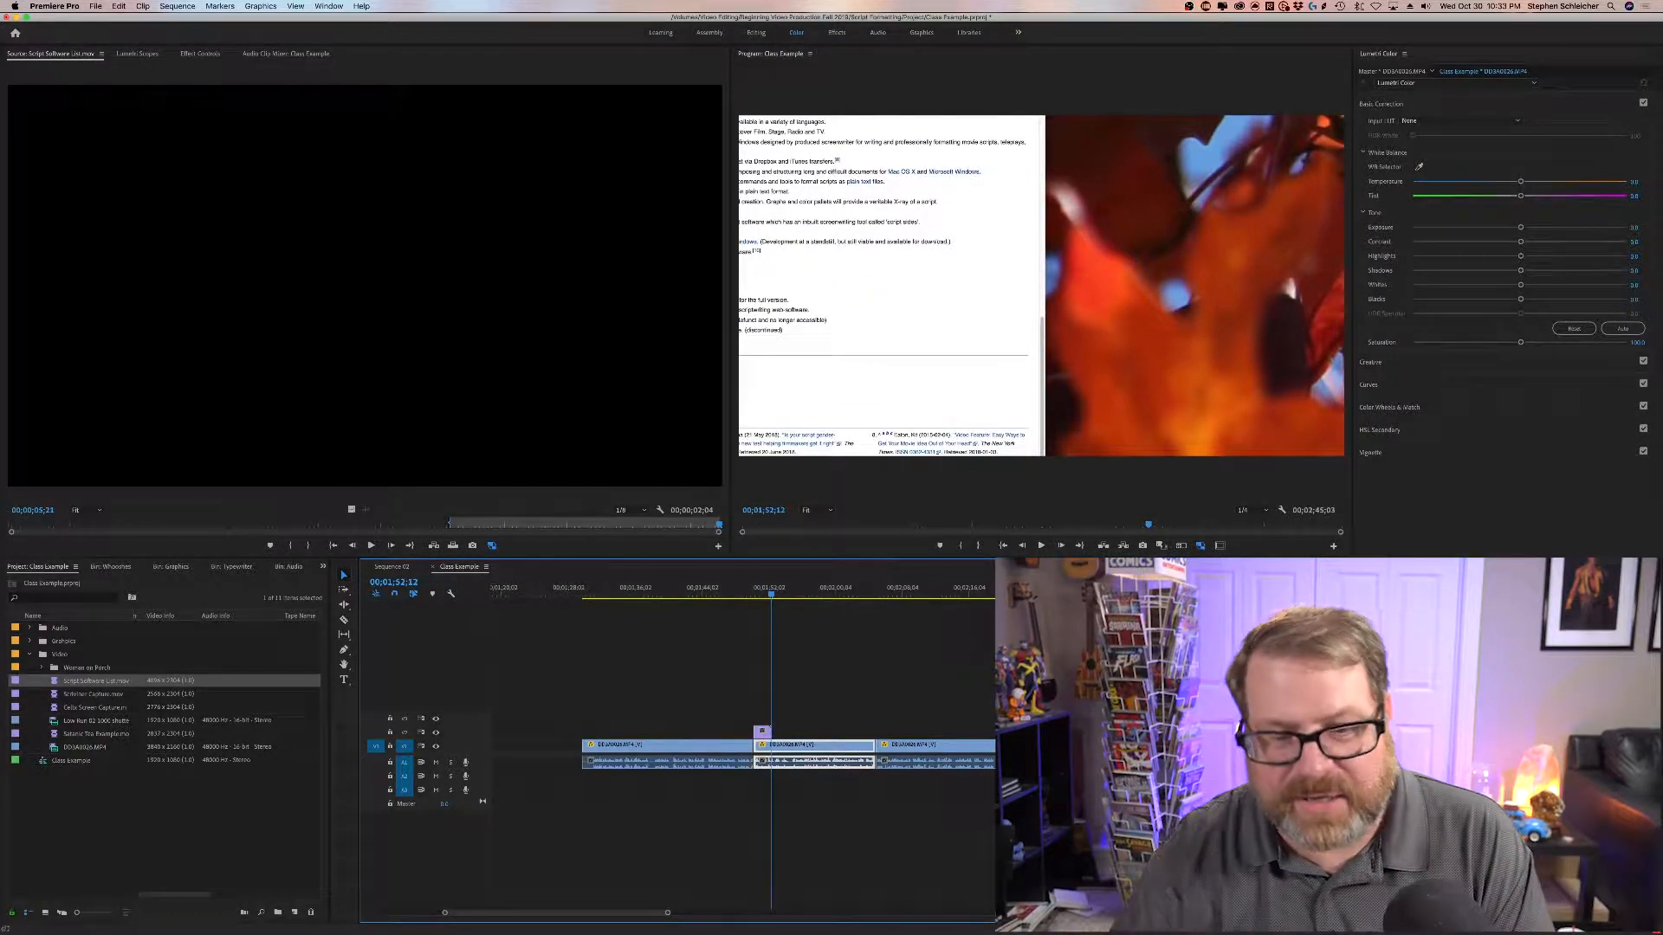
Step: Rotate the V2 Script Software List clip counterclockwise by nearly 30 degrees and reposition it so the text list fills most of the frame
{"action": "left_click", "coordinate": [762, 594]}
{"action": "left_click", "coordinate": [764, 730]}
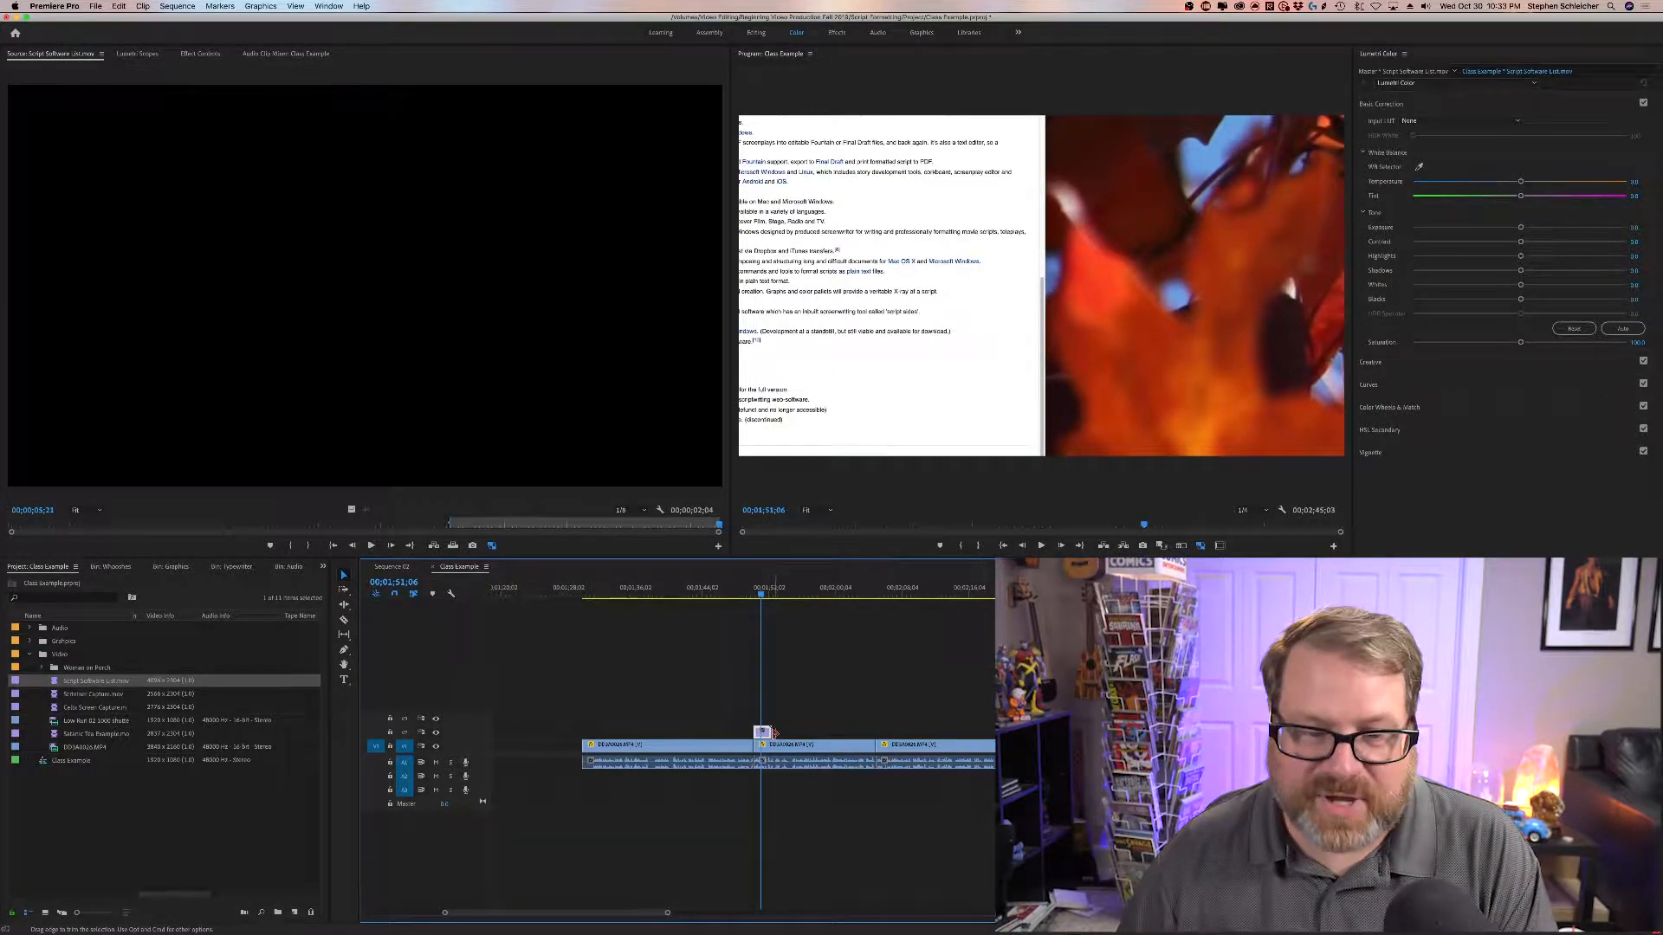
{"action": "double_click", "coordinate": [763, 733]}
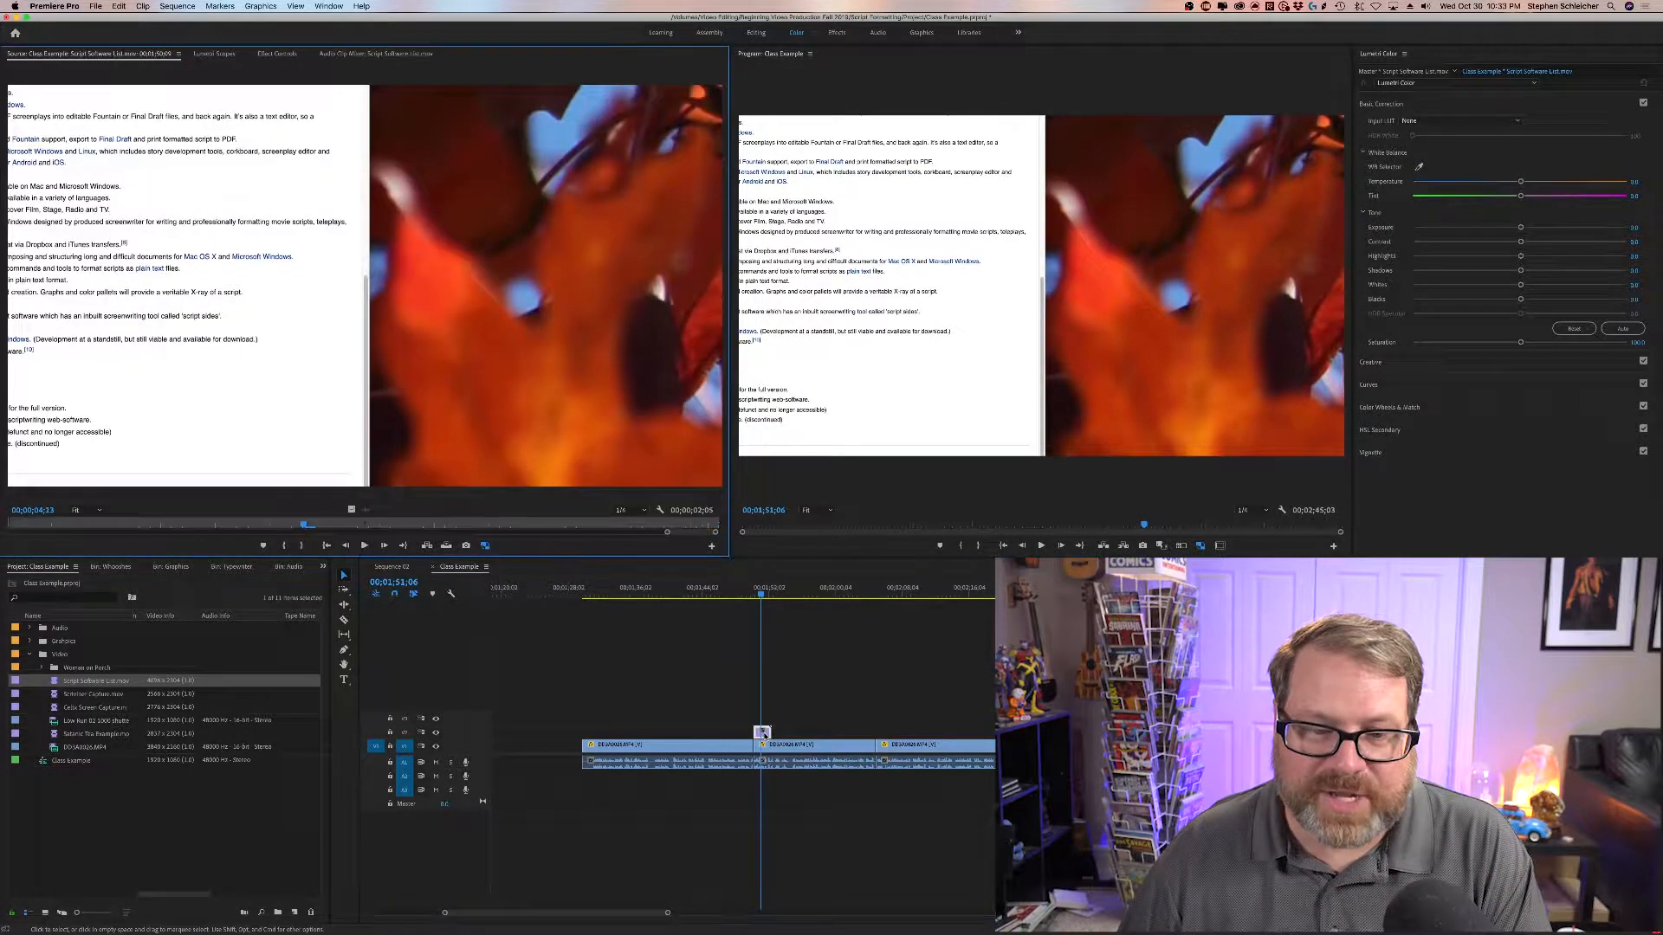
{"action": "left_click", "coordinate": [280, 54]}
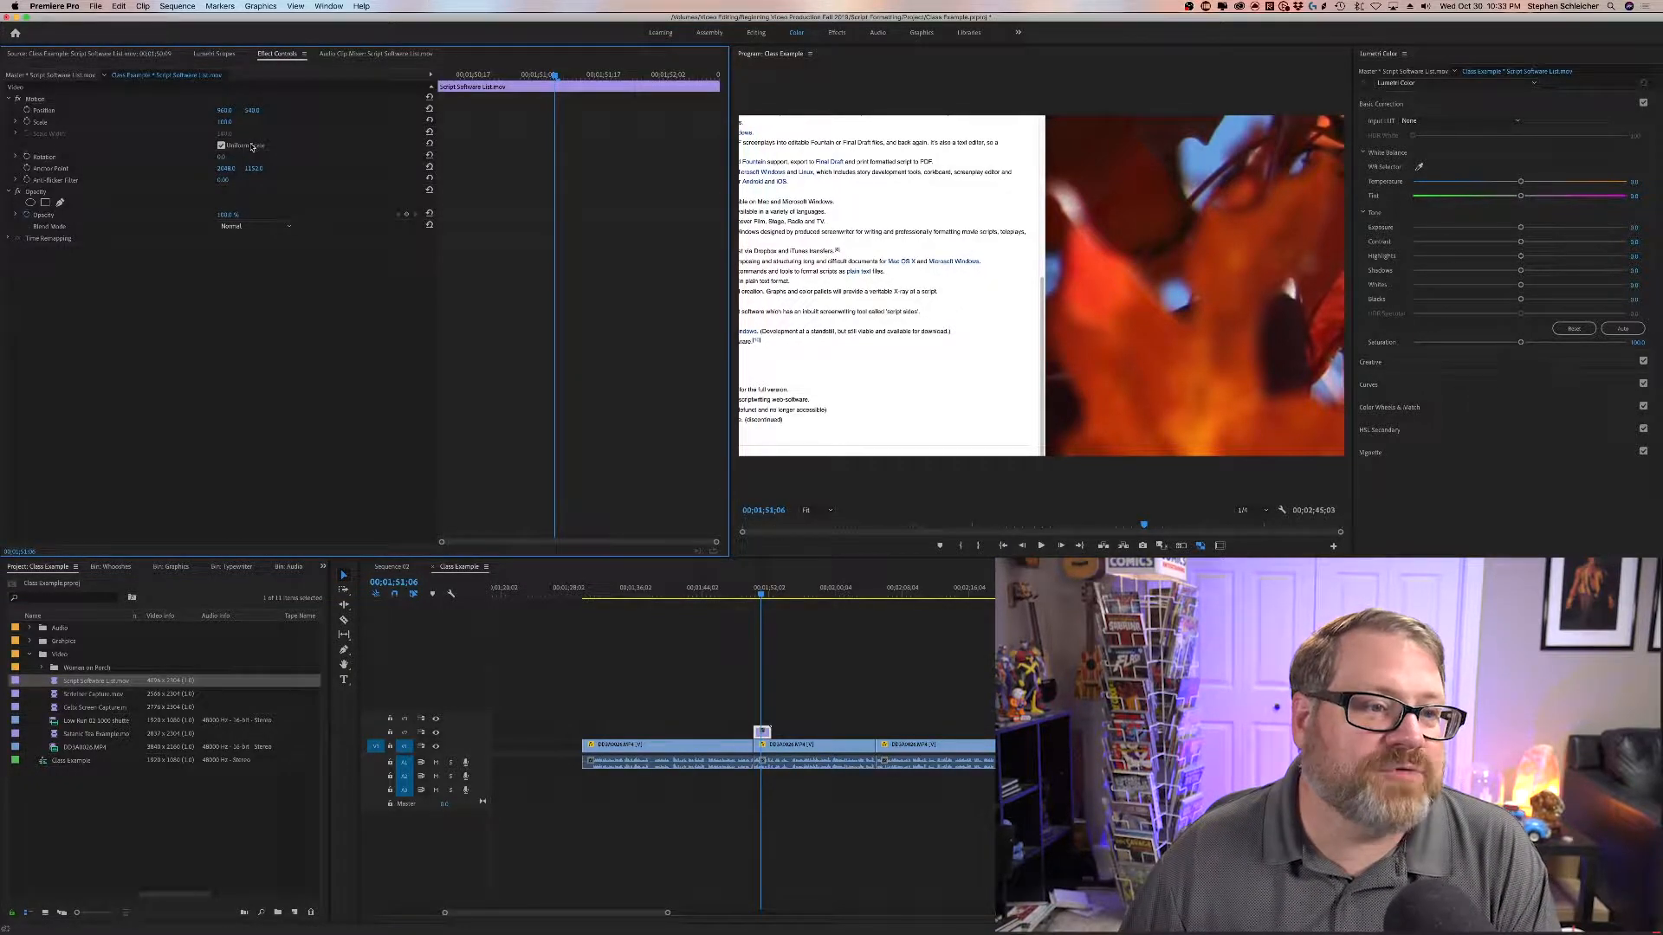
{"action": "mouse_move", "coordinate": [224, 157]}
{"action": "left_mouse_down"}
{"action": "mouse_move", "coordinate": [186, 157]}
{"action": "mouse_move", "coordinate": [205, 157]}
{"action": "left_mouse_up"}
{"action": "left_click", "coordinate": [240, 100]}
{"action": "left_click_drag", "start_coordinate": [814, 270], "coordinate": [1033, 157]}
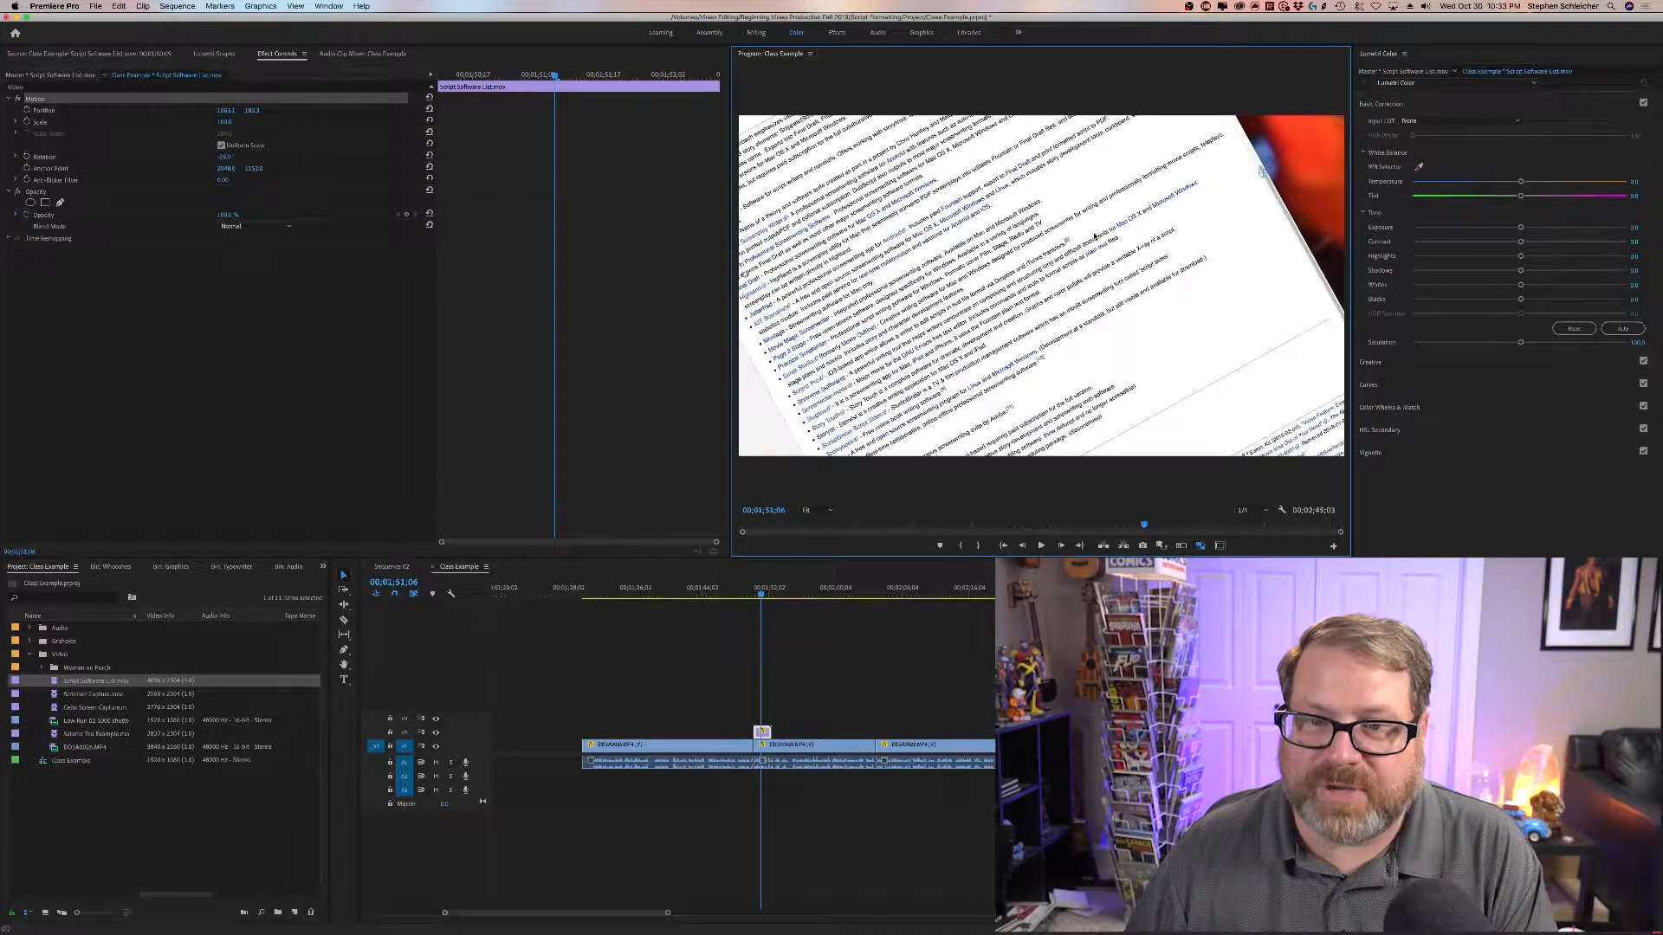
{"action": "left_click", "coordinate": [35, 100]}
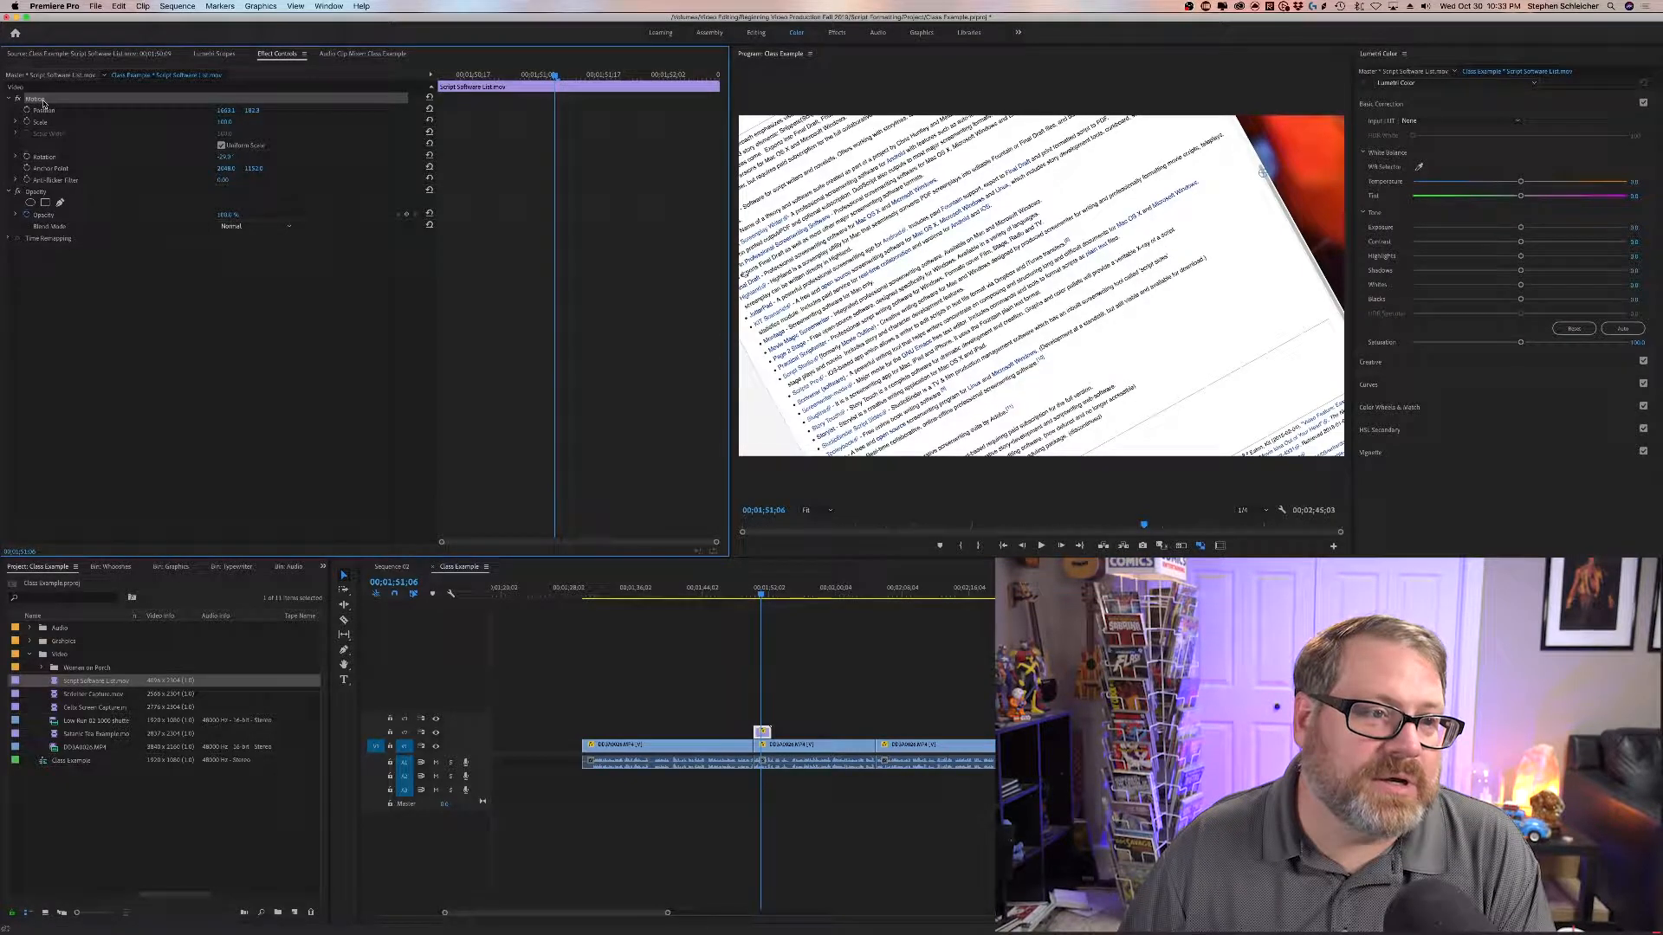
{"action": "mouse_move", "coordinate": [900, 254]}
{"action": "left_mouse_down"}
{"action": "mouse_move", "coordinate": [924, 234]}
{"action": "mouse_move", "coordinate": [910, 252]}
{"action": "left_mouse_up"}
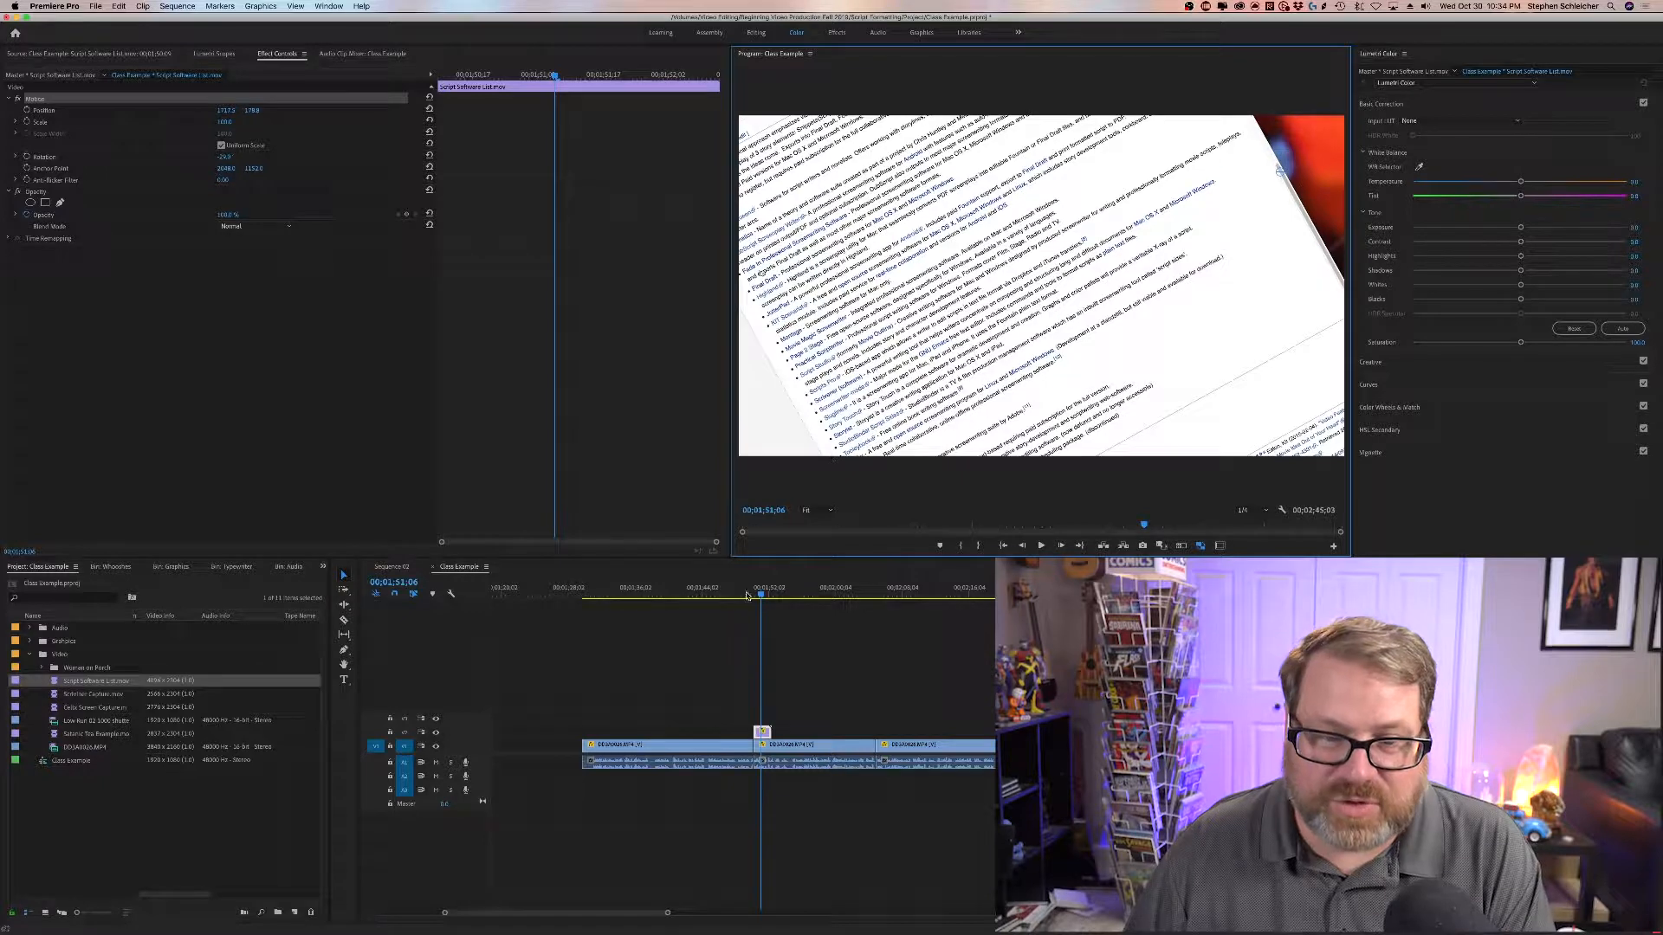
Step: Play the sequence from just before the V2 overlay to check how the tilted text list looks
{"action": "left_click_drag", "start_coordinate": [763, 601], "coordinate": [752, 599]}
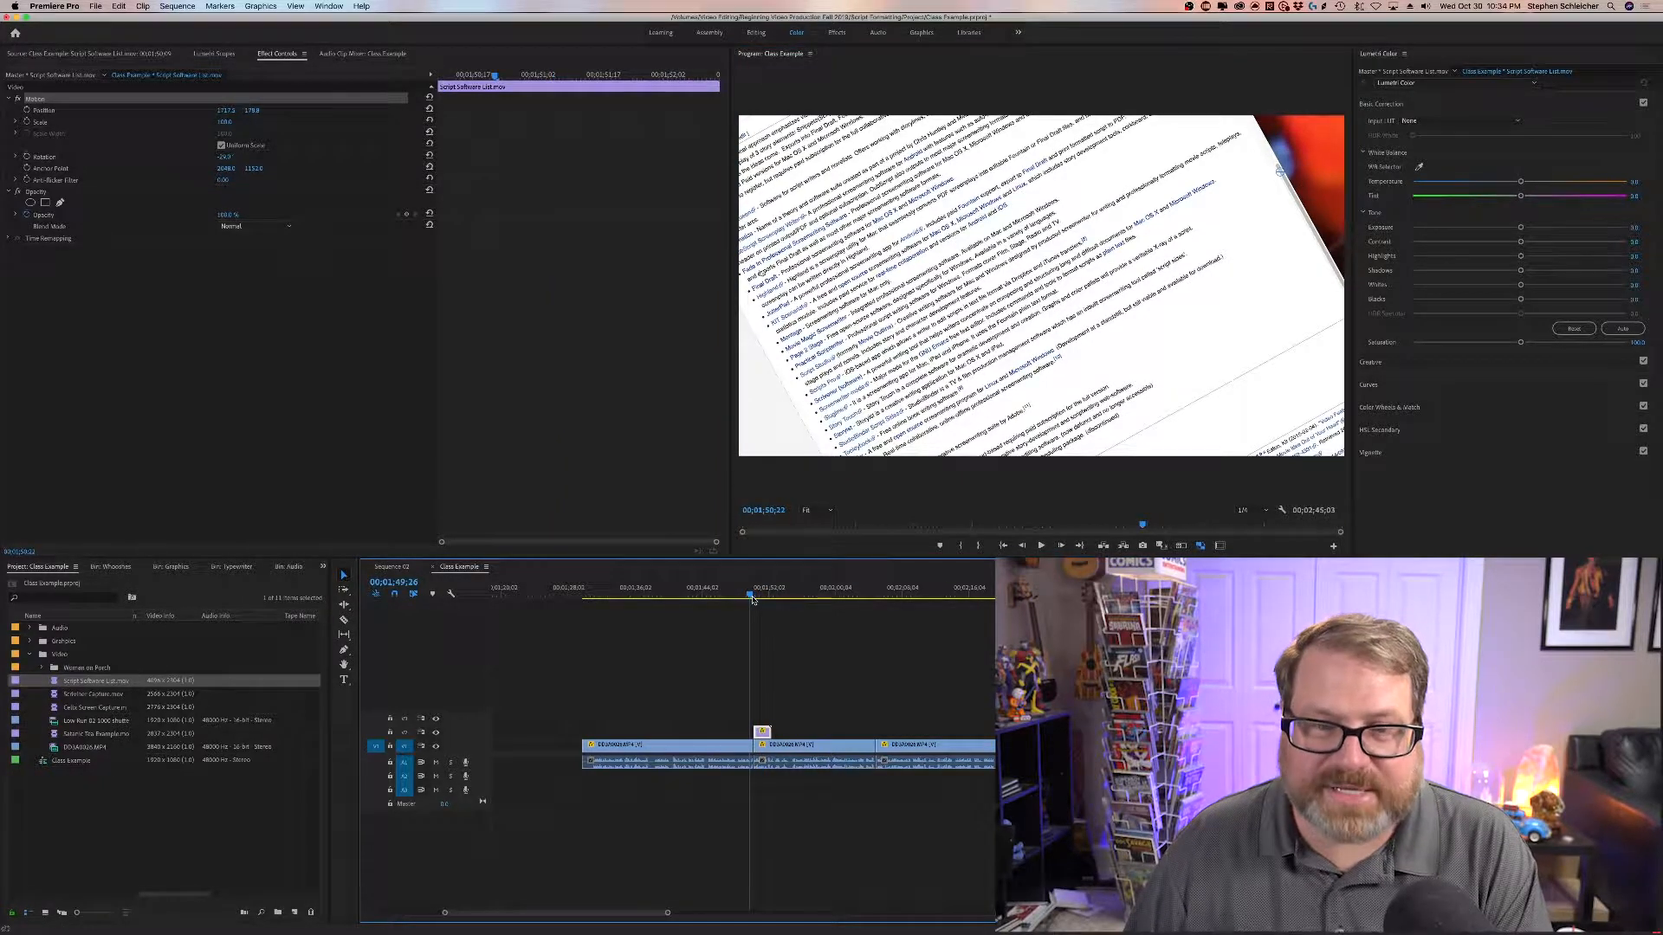
{"action": "key", "text": "space"}
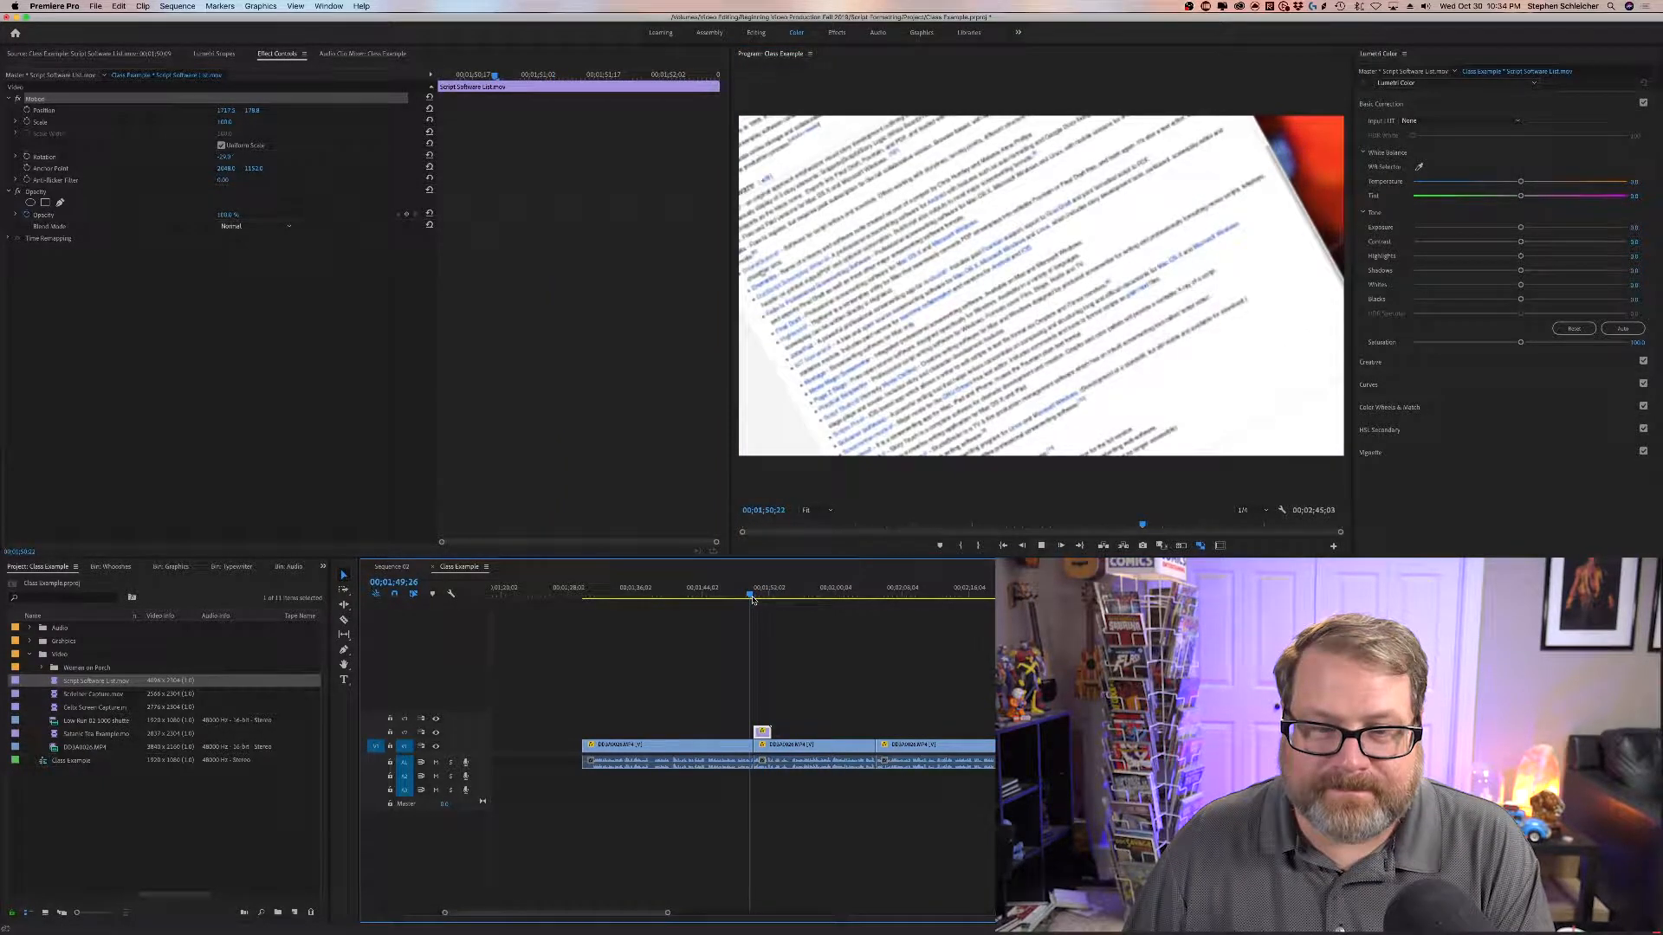
{"action": "key", "text": "space"}
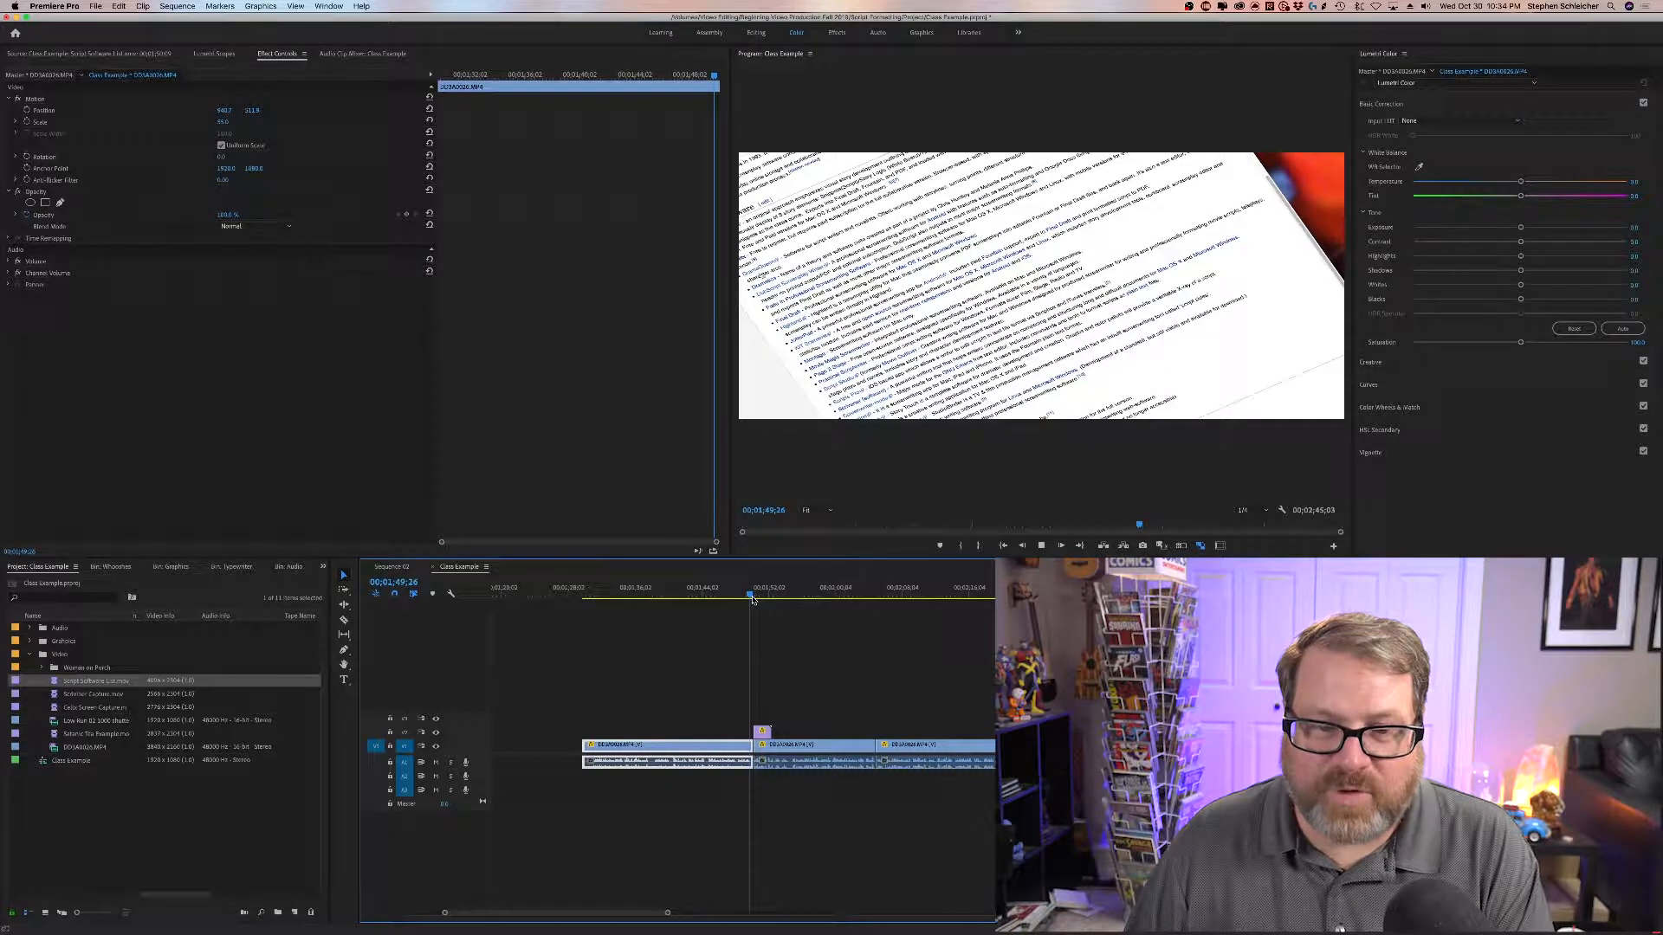
{"action": "key", "text": "space"}
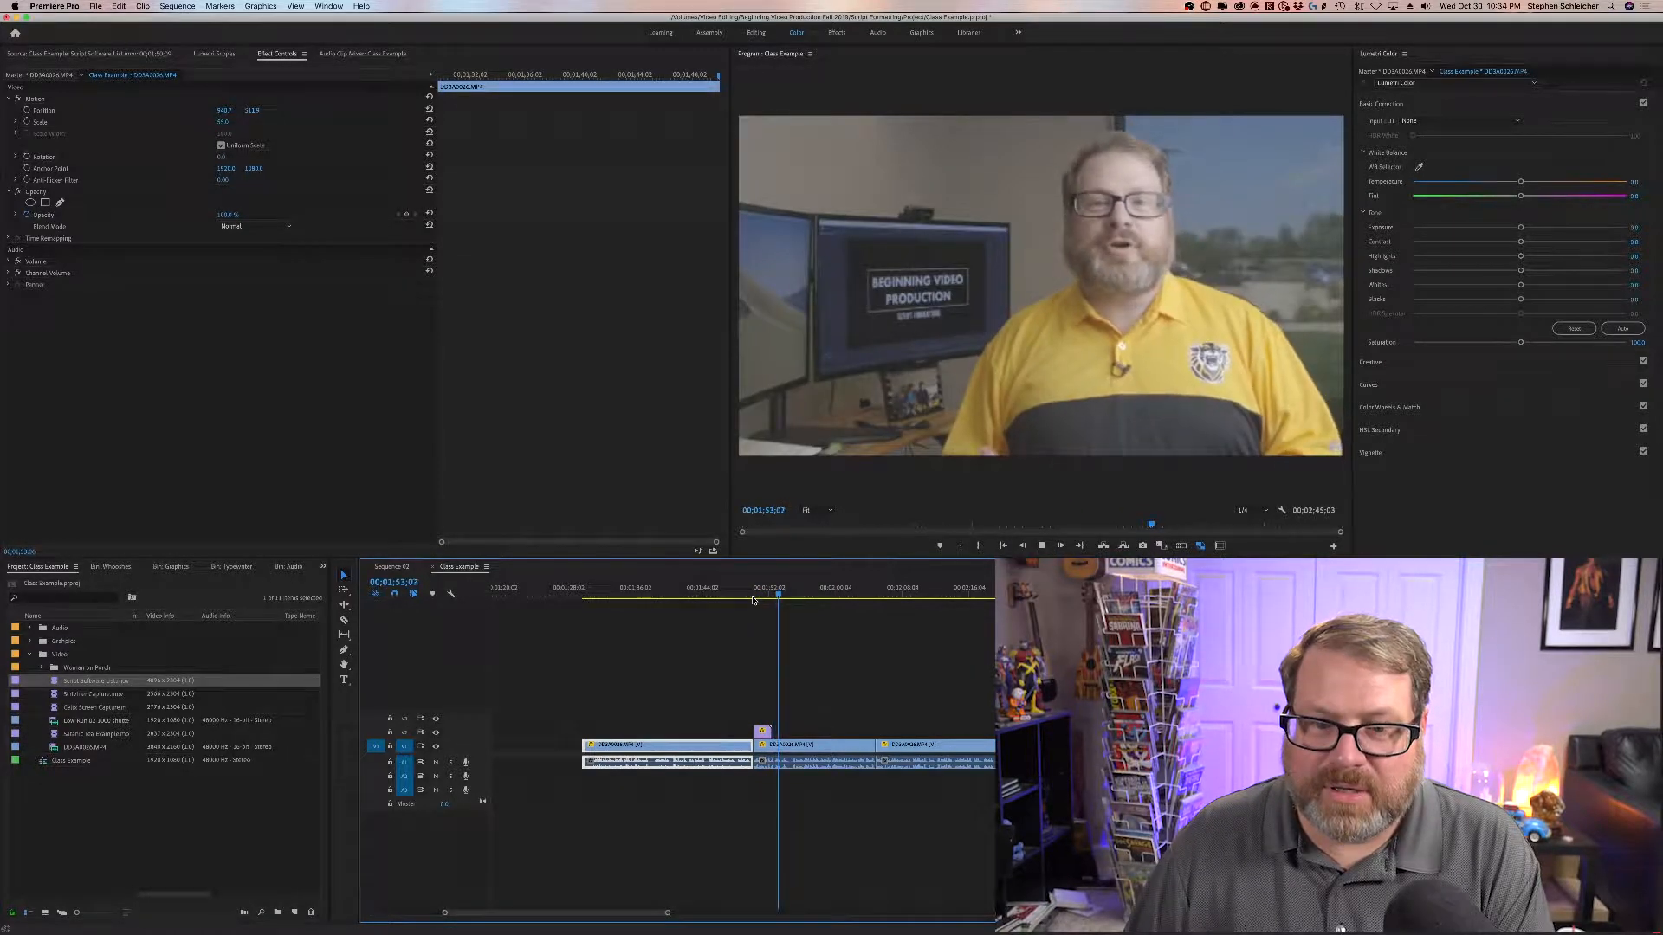
{"action": "key", "text": "space"}
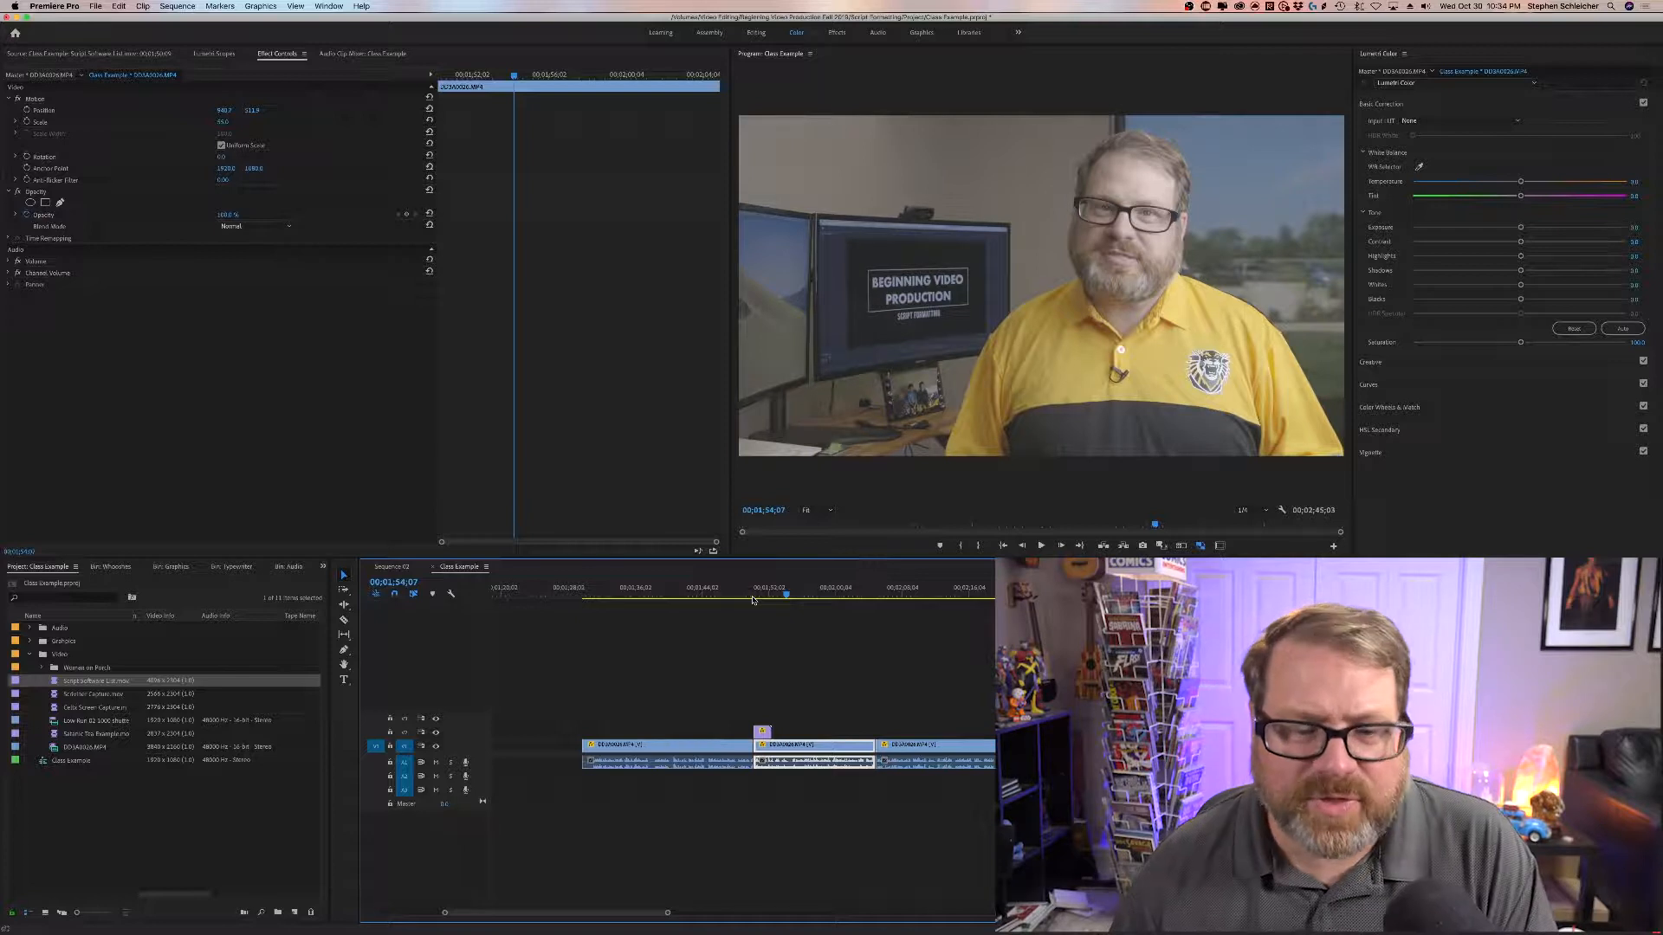
Step: Slow the Script Software List clip on V2 to 30% speed
{"action": "left_click", "coordinate": [763, 733]}
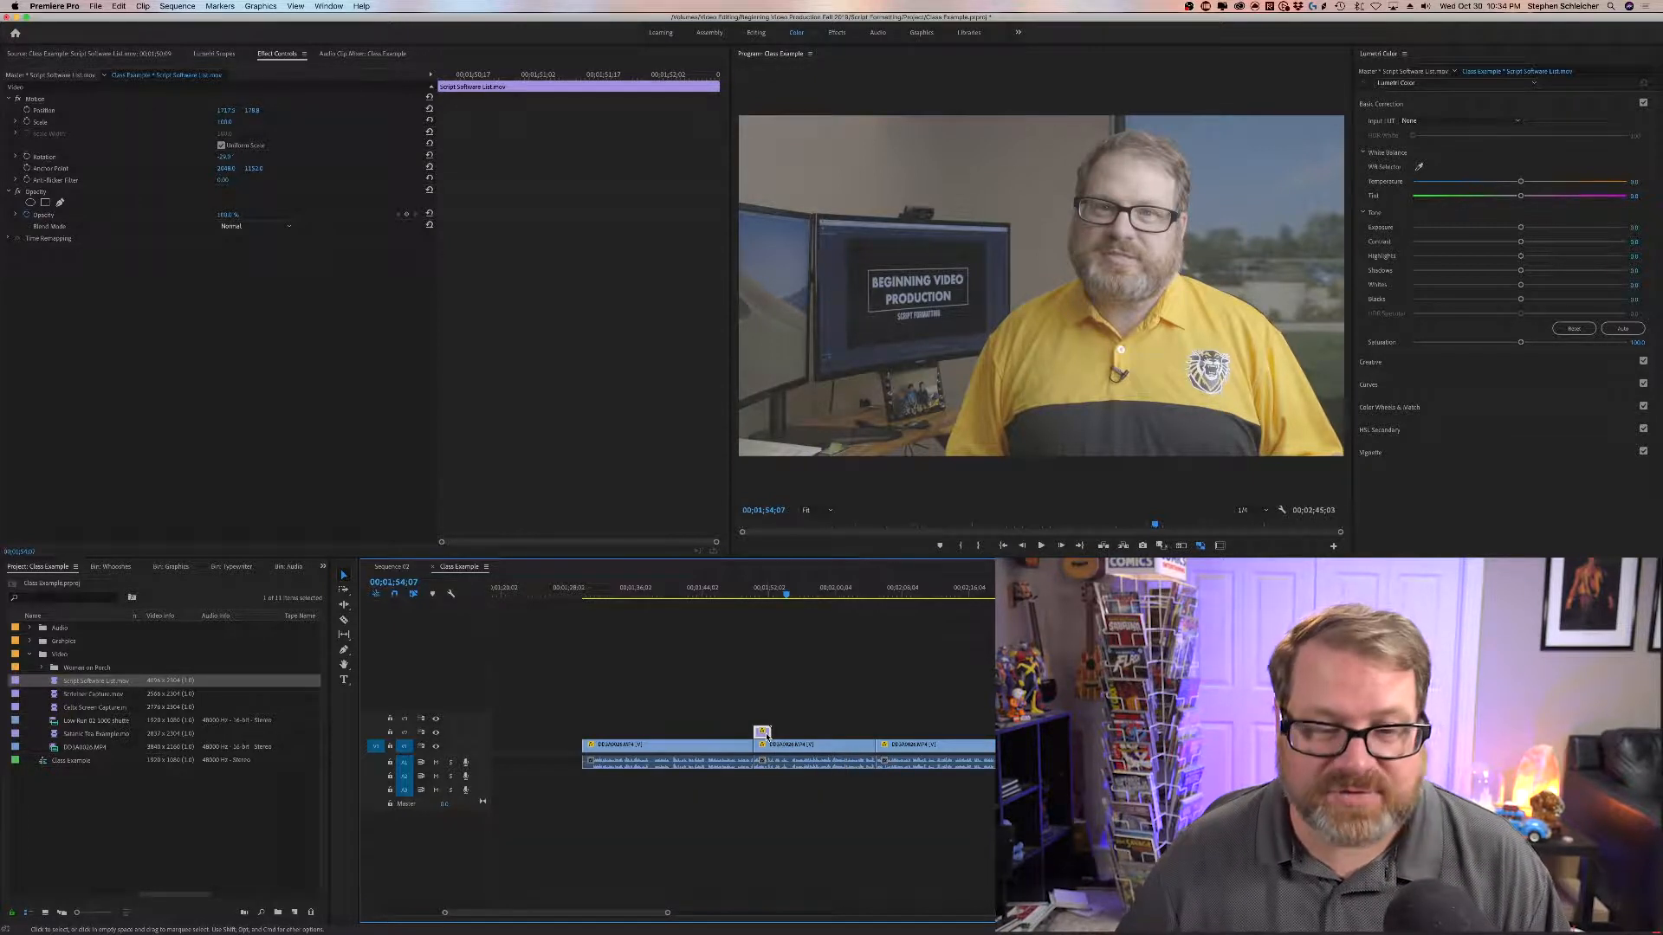
{"action": "right_click", "coordinate": [766, 735]}
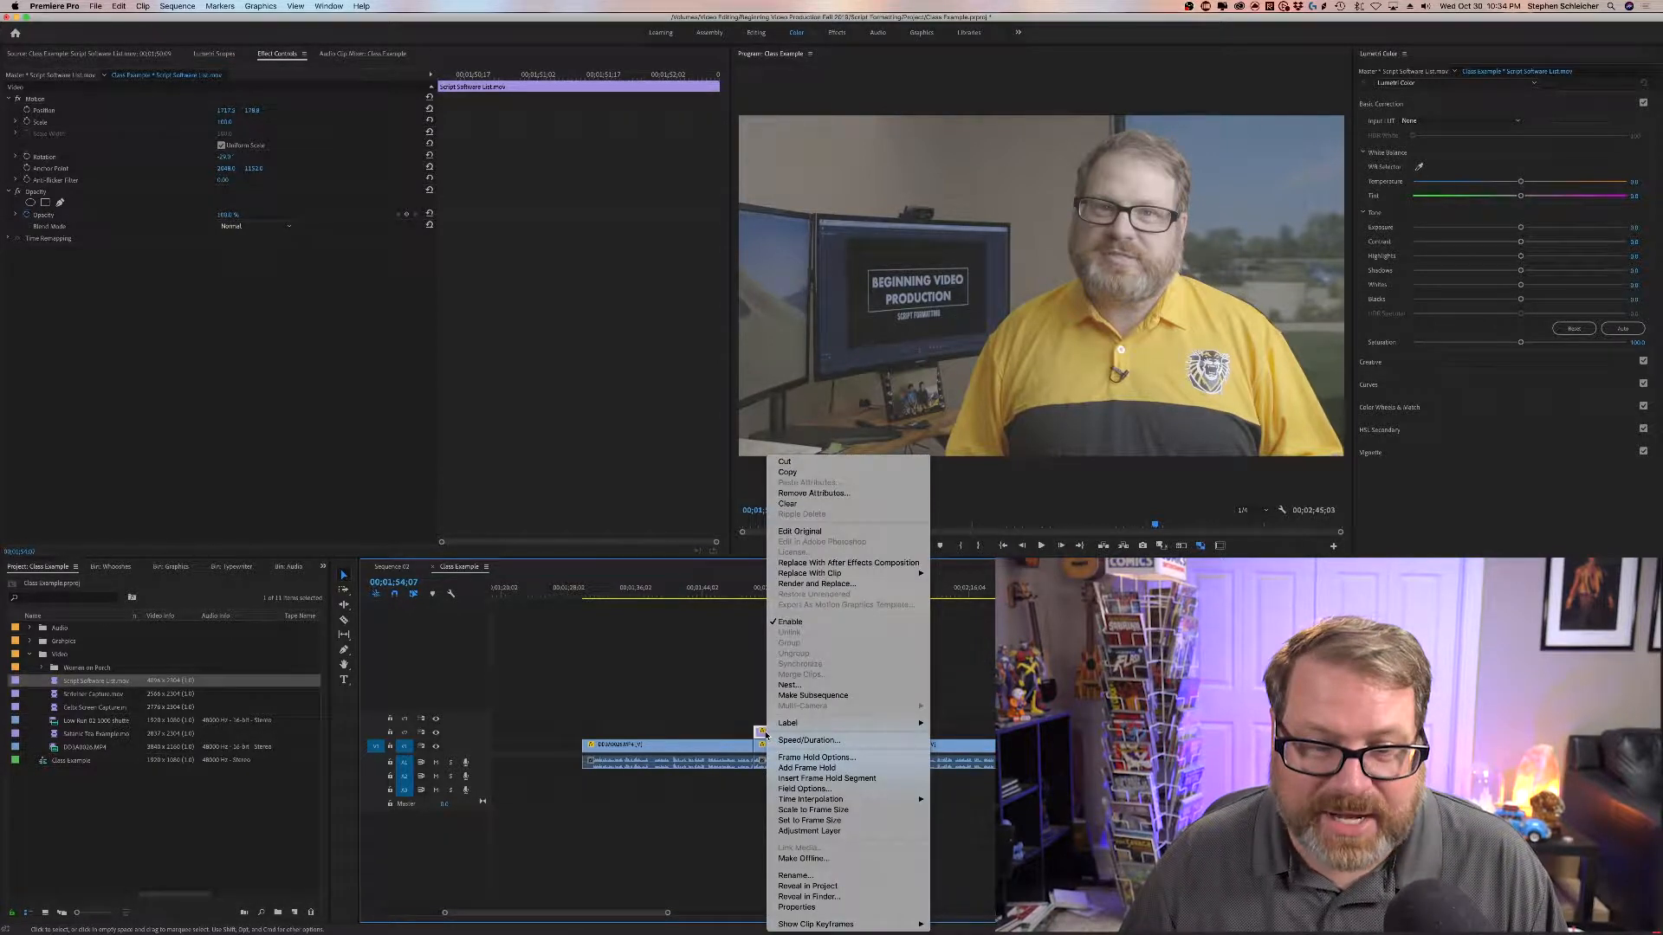
{"action": "left_click", "coordinate": [798, 740]}
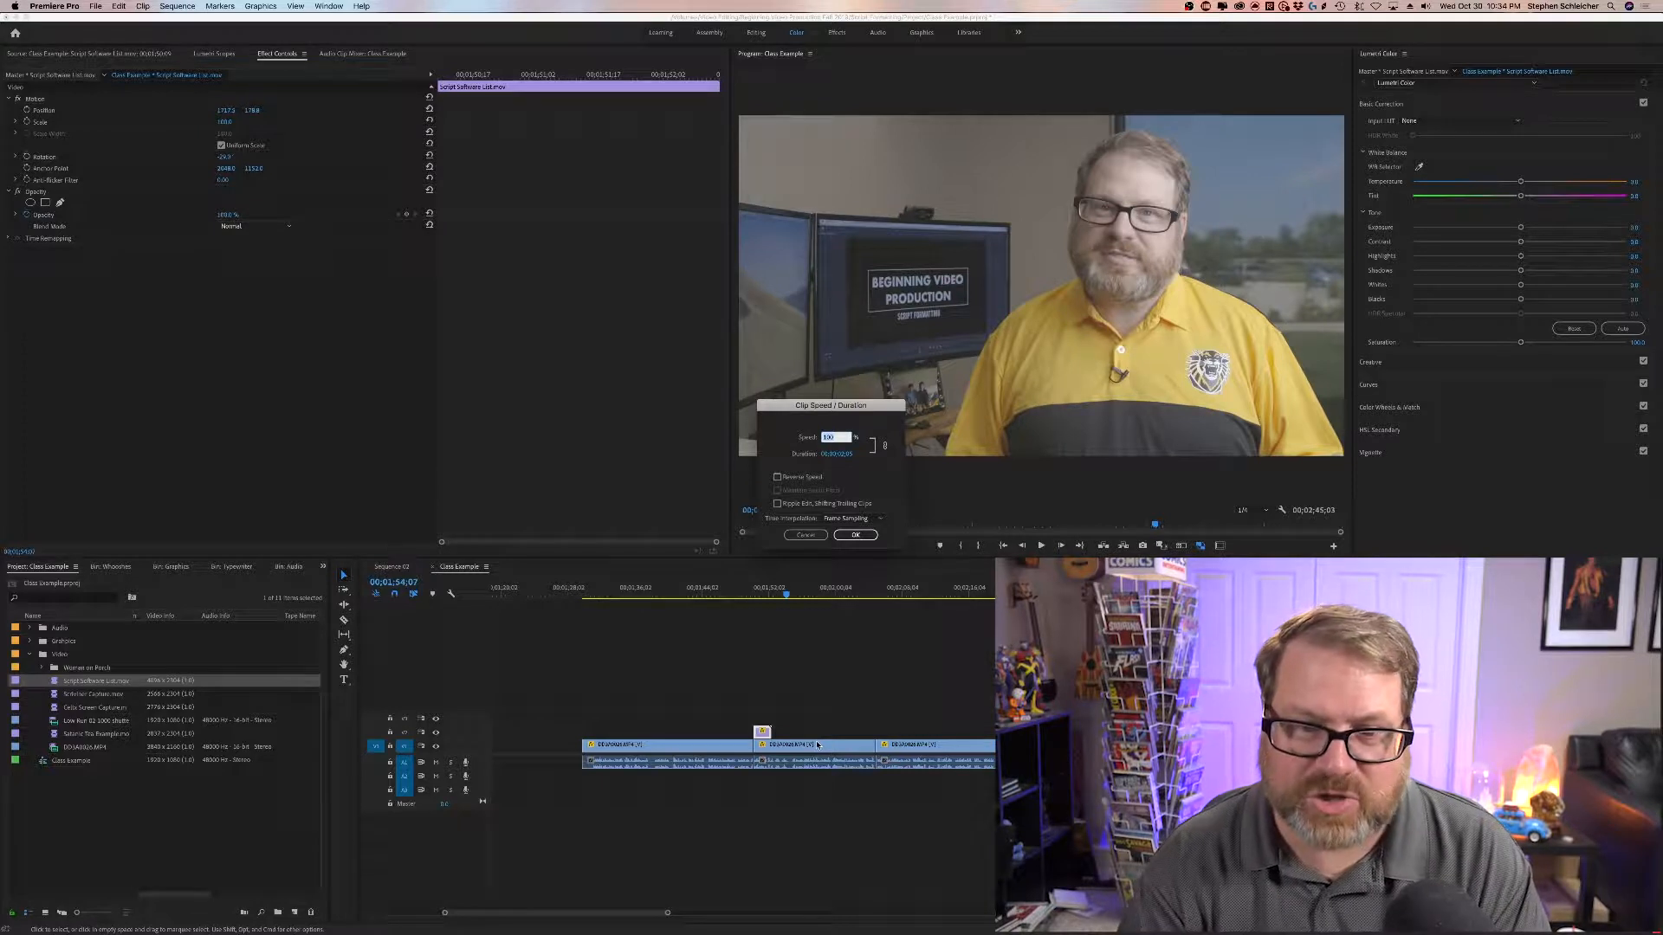
{"action": "type", "text": "30"}
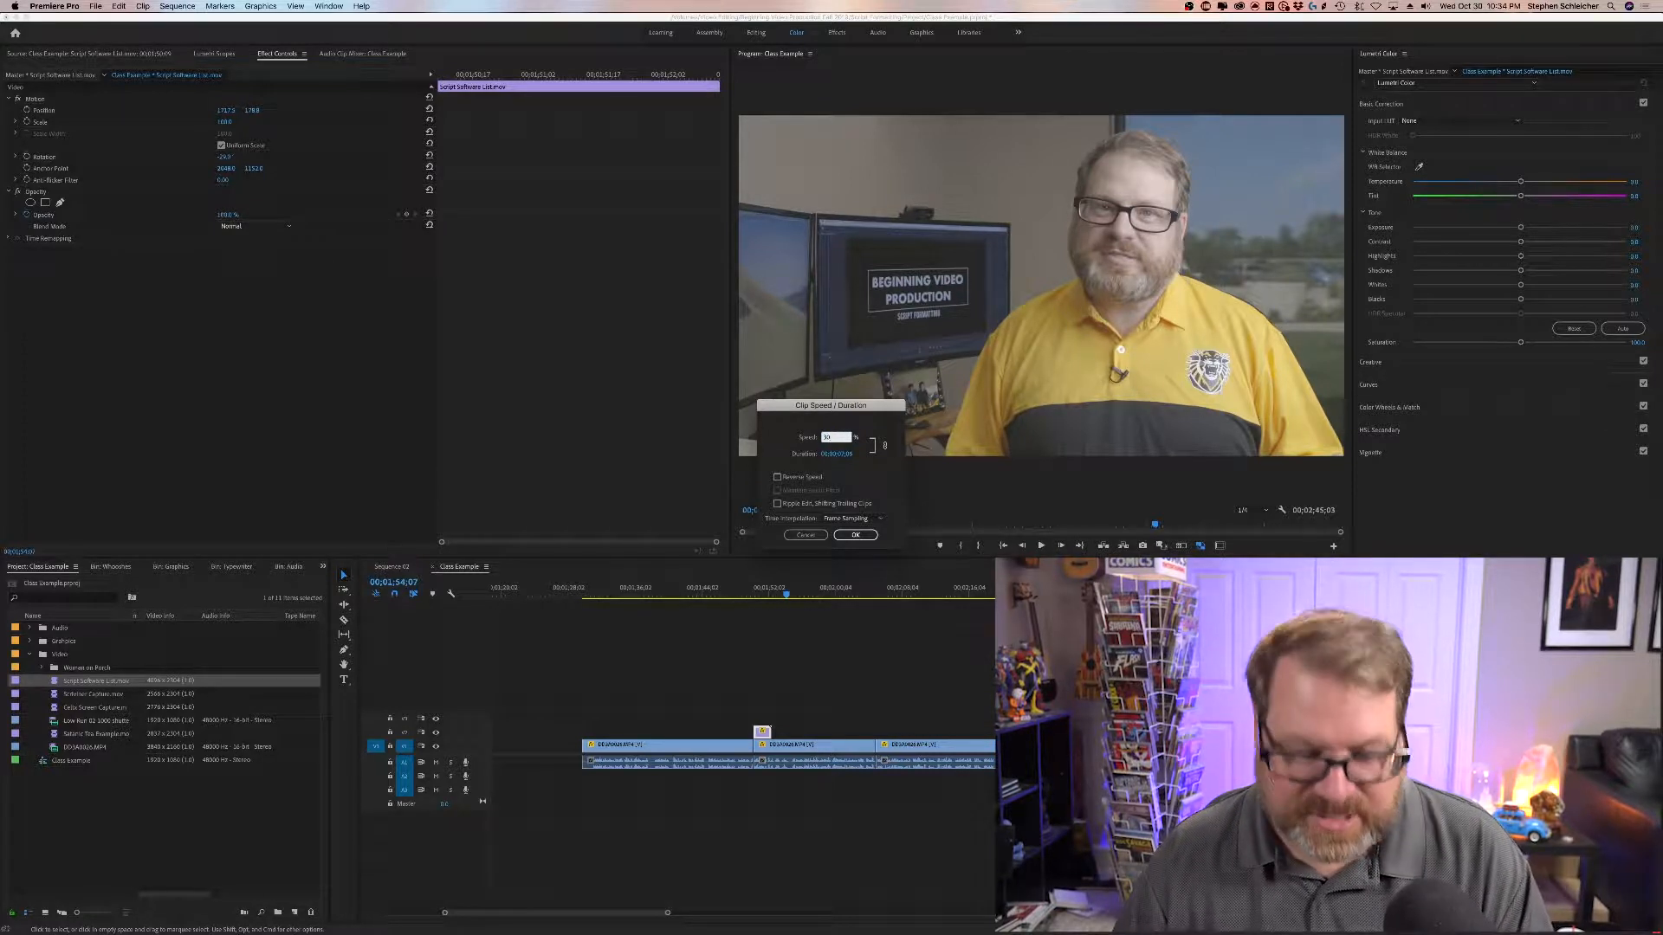
{"action": "key", "text": "Tab"}
{"action": "key", "text": "Return"}
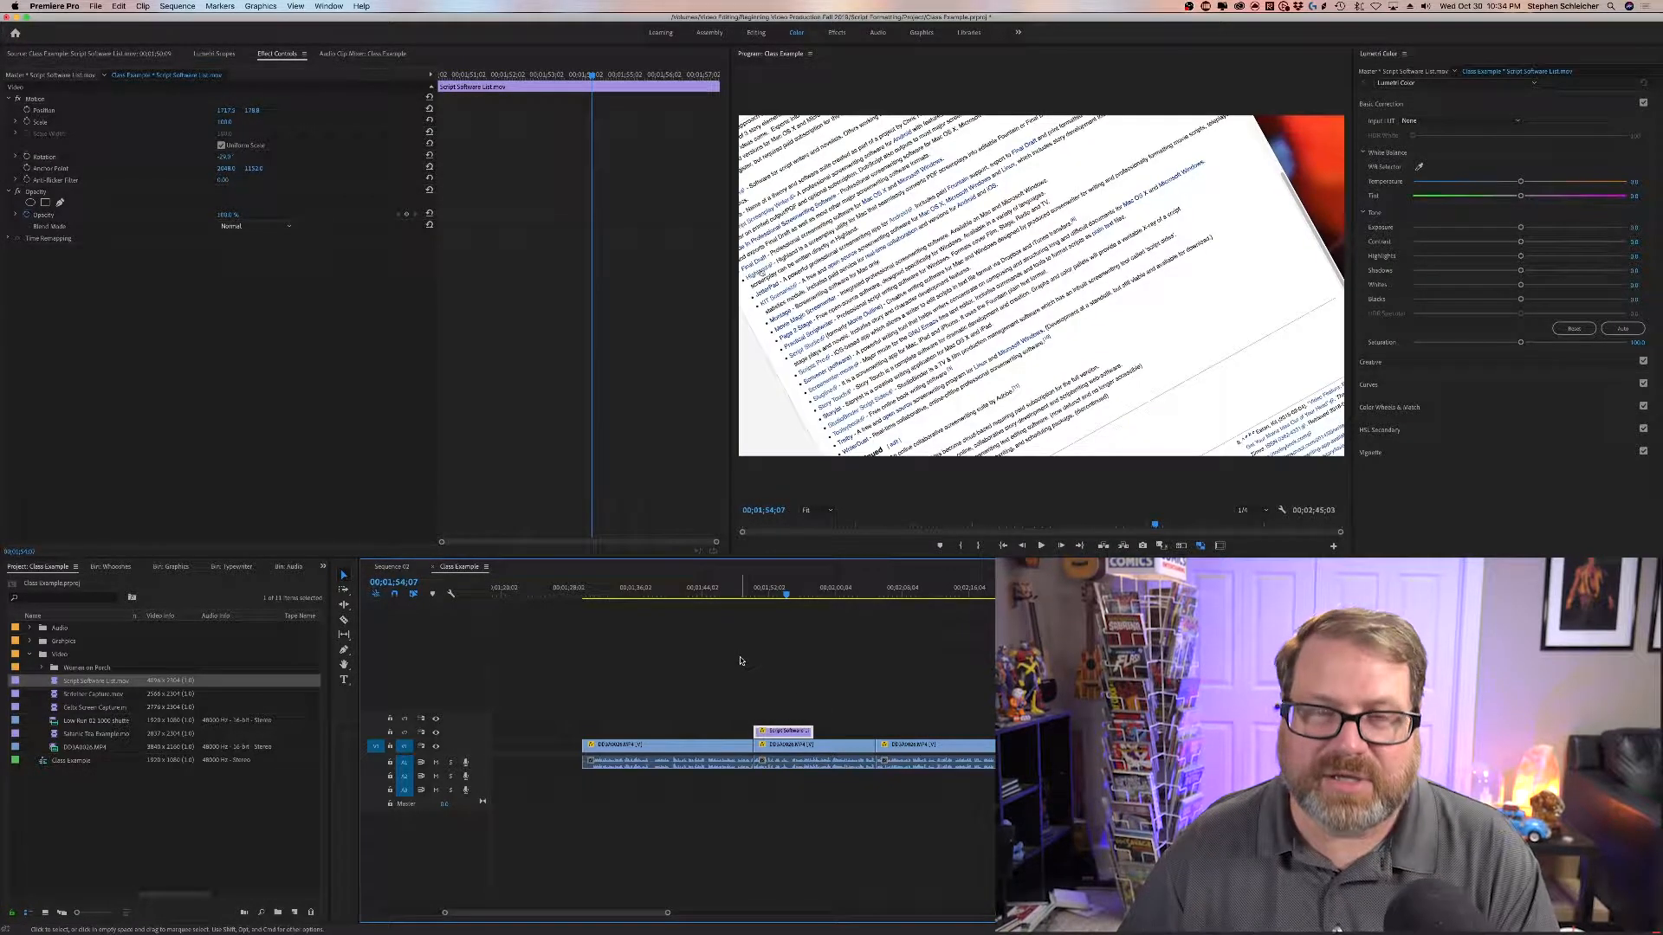
Step: Play the slowed Script Software List overlay from near its start to check the new pace
{"action": "left_click_drag", "start_coordinate": [786, 595], "coordinate": [759, 598]}
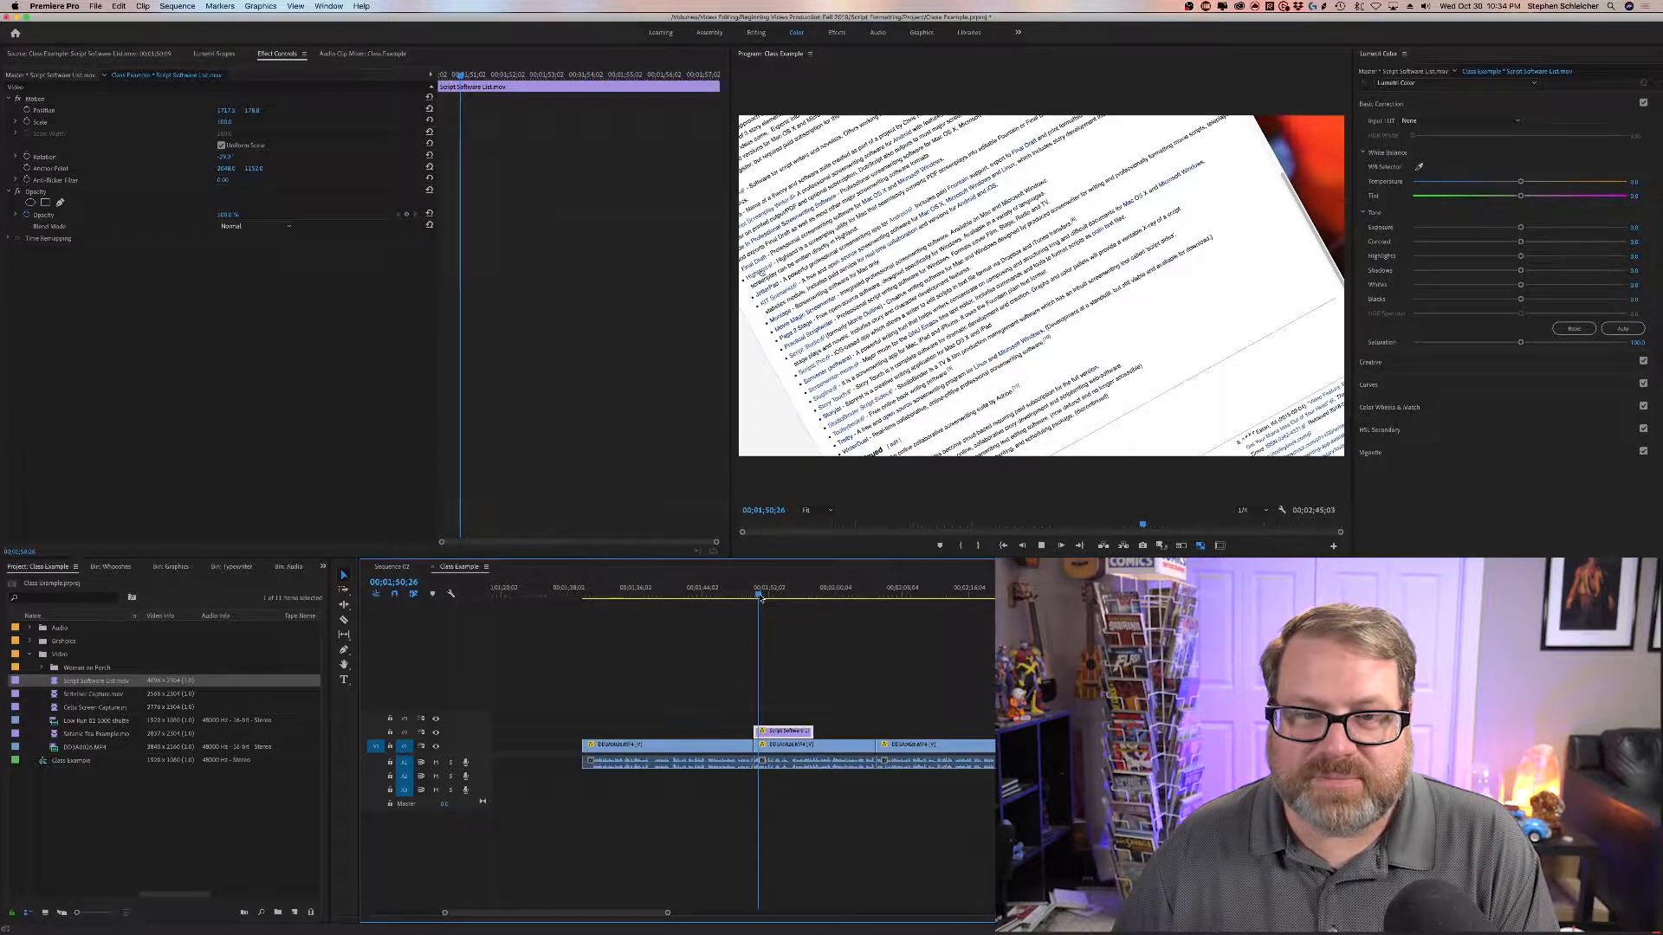
{"action": "key", "text": "space"}
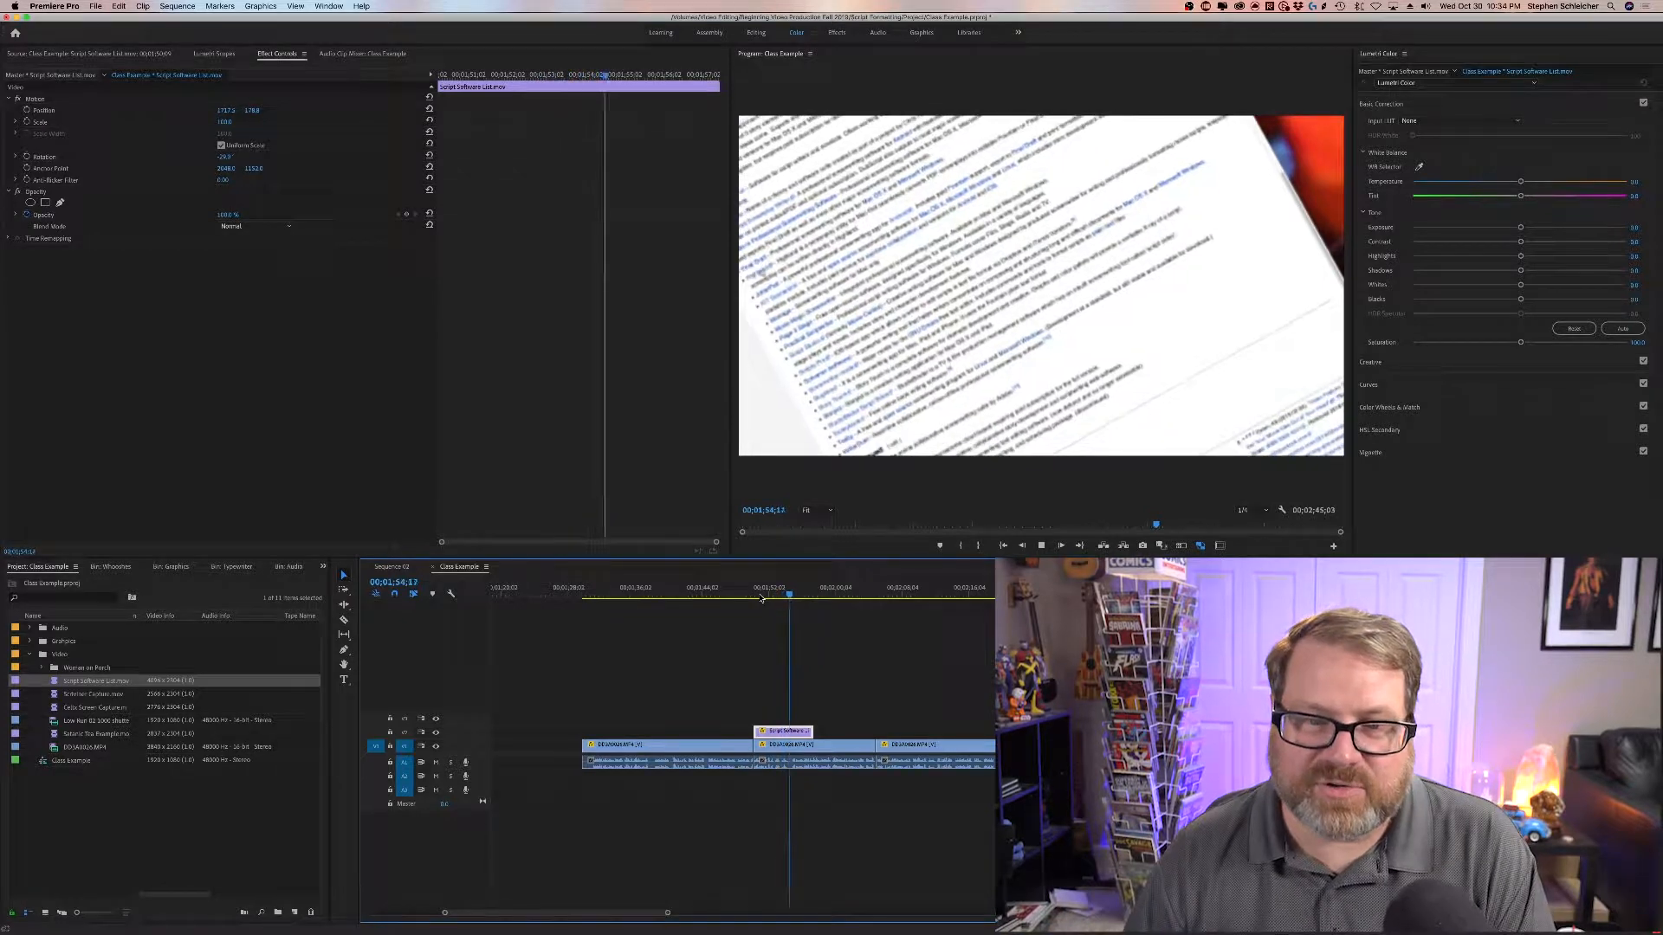
{"action": "key", "text": "space"}
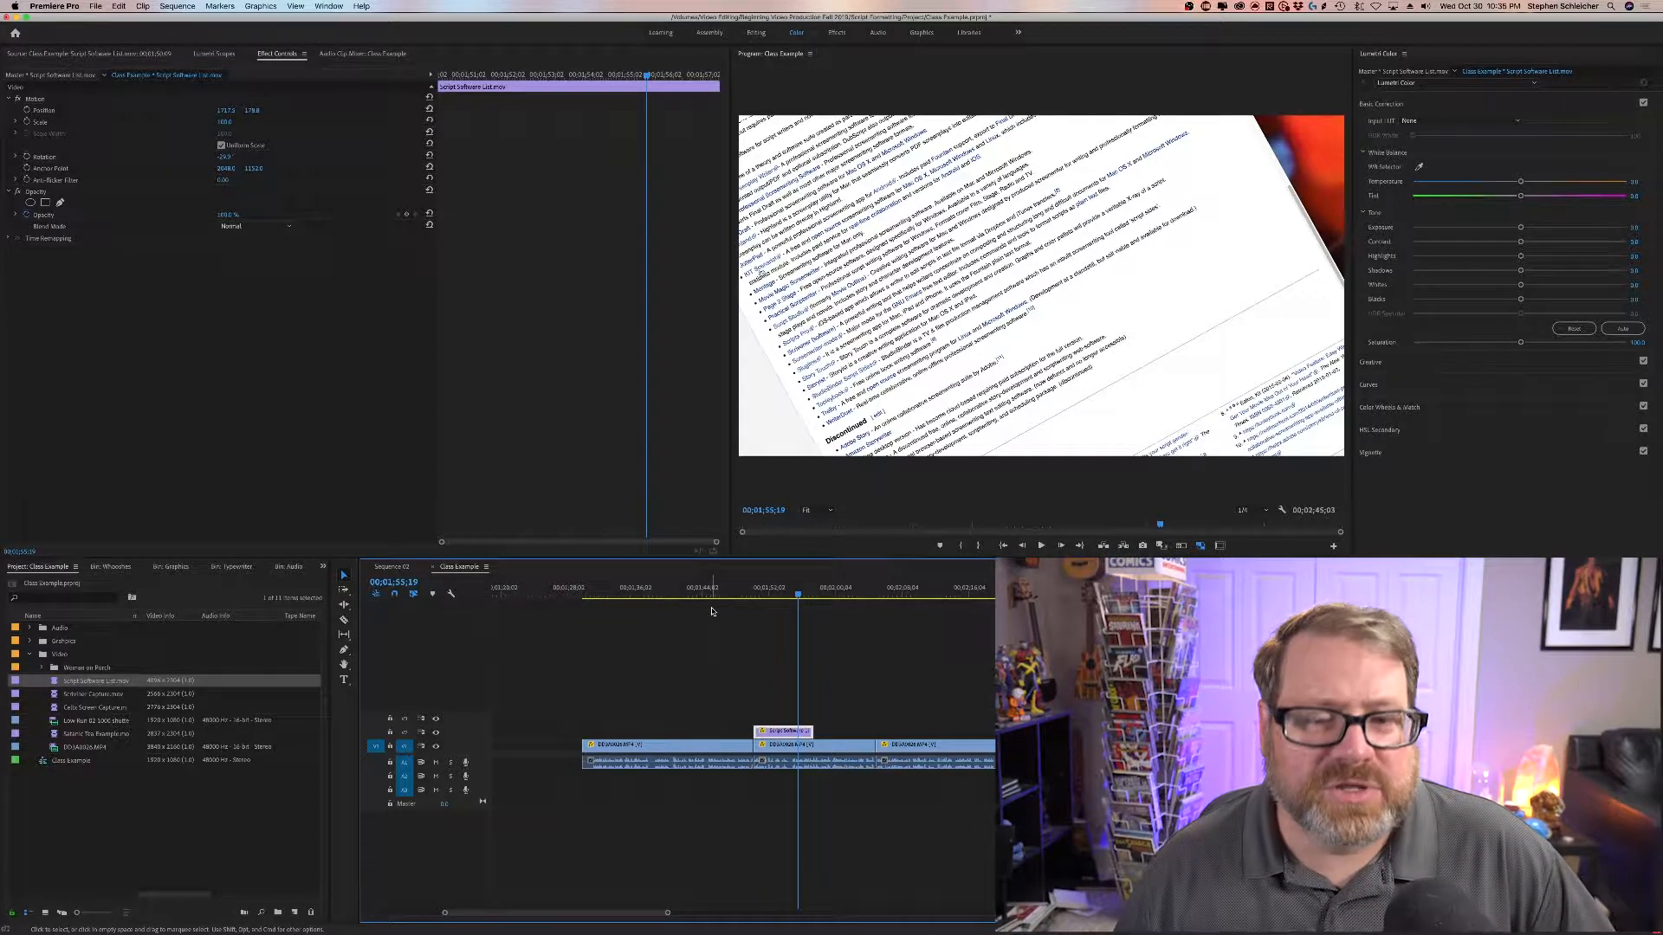
Step: Insert the Beginning Video Production Script Formatting Intro clip on V1 and move it to the very start of the sequence
{"action": "left_click", "coordinate": [32, 641]}
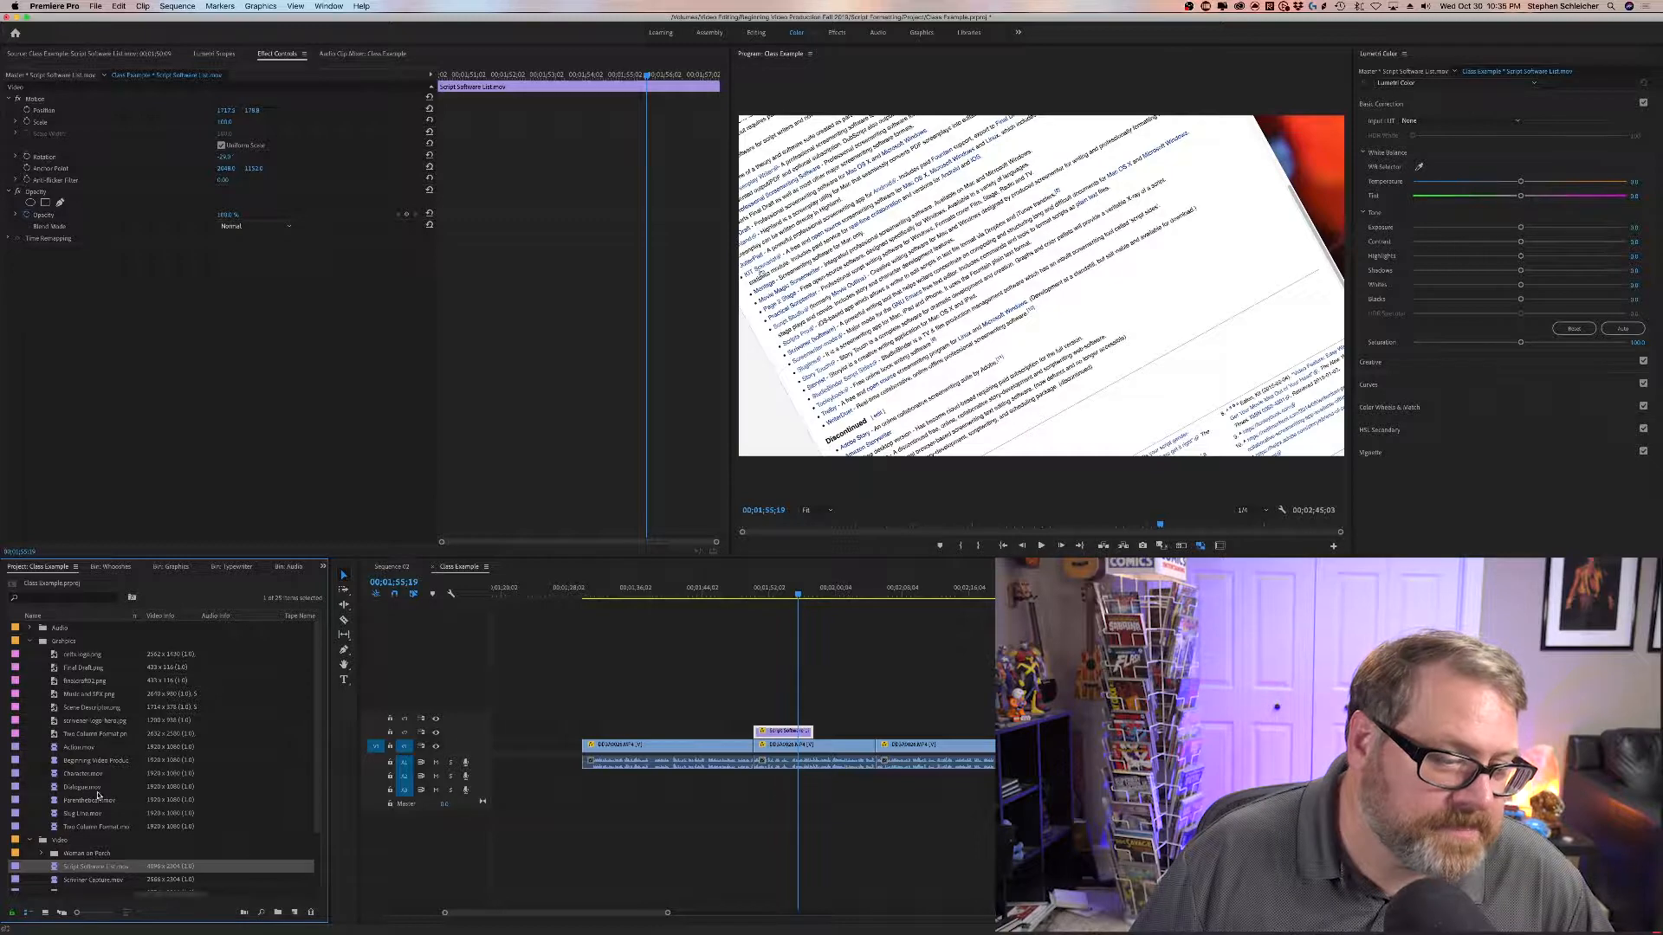
{"action": "left_click_drag", "start_coordinate": [96, 762], "coordinate": [493, 750]}
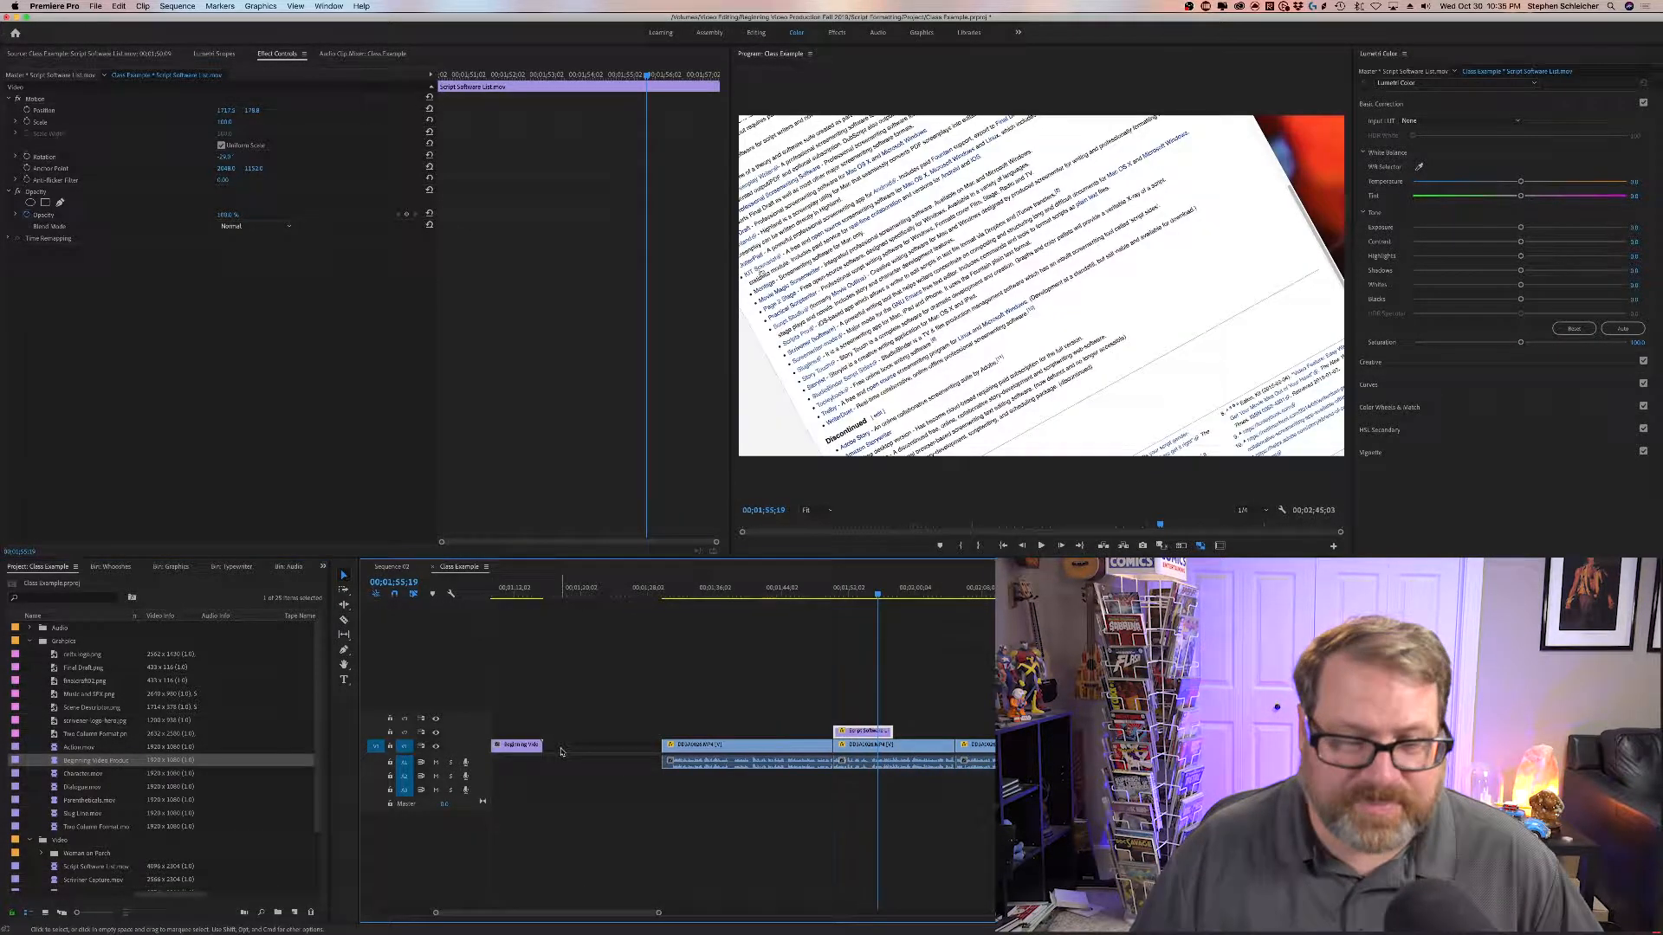
{"action": "key", "text": "backslash"}
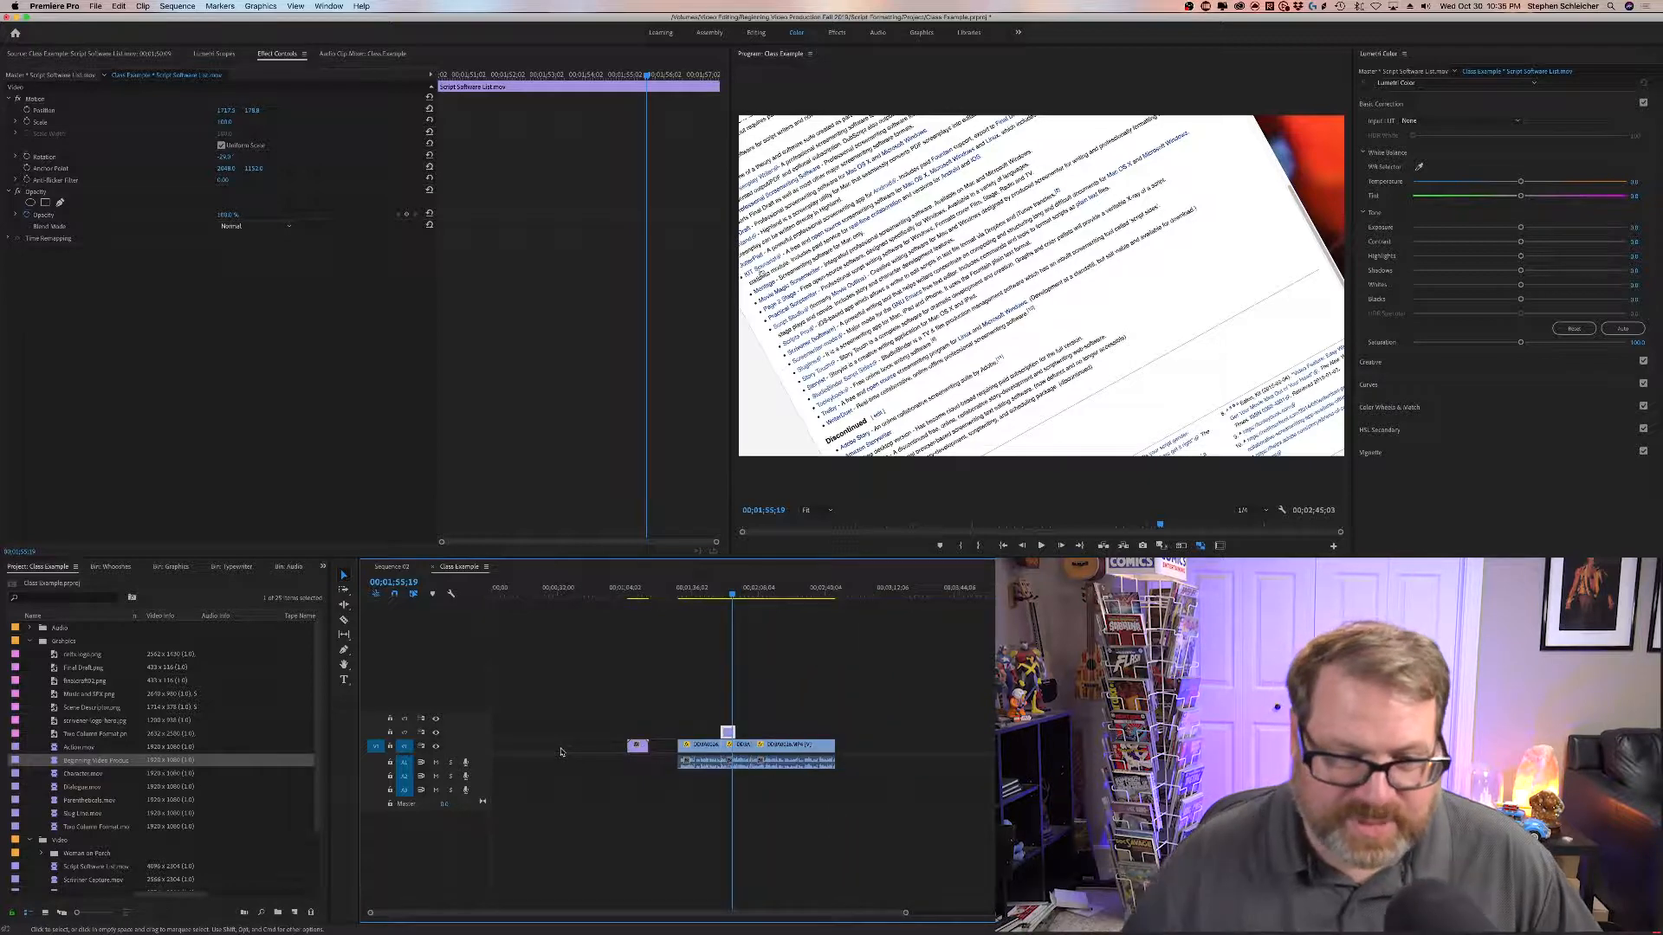
{"action": "left_click", "coordinate": [533, 756]}
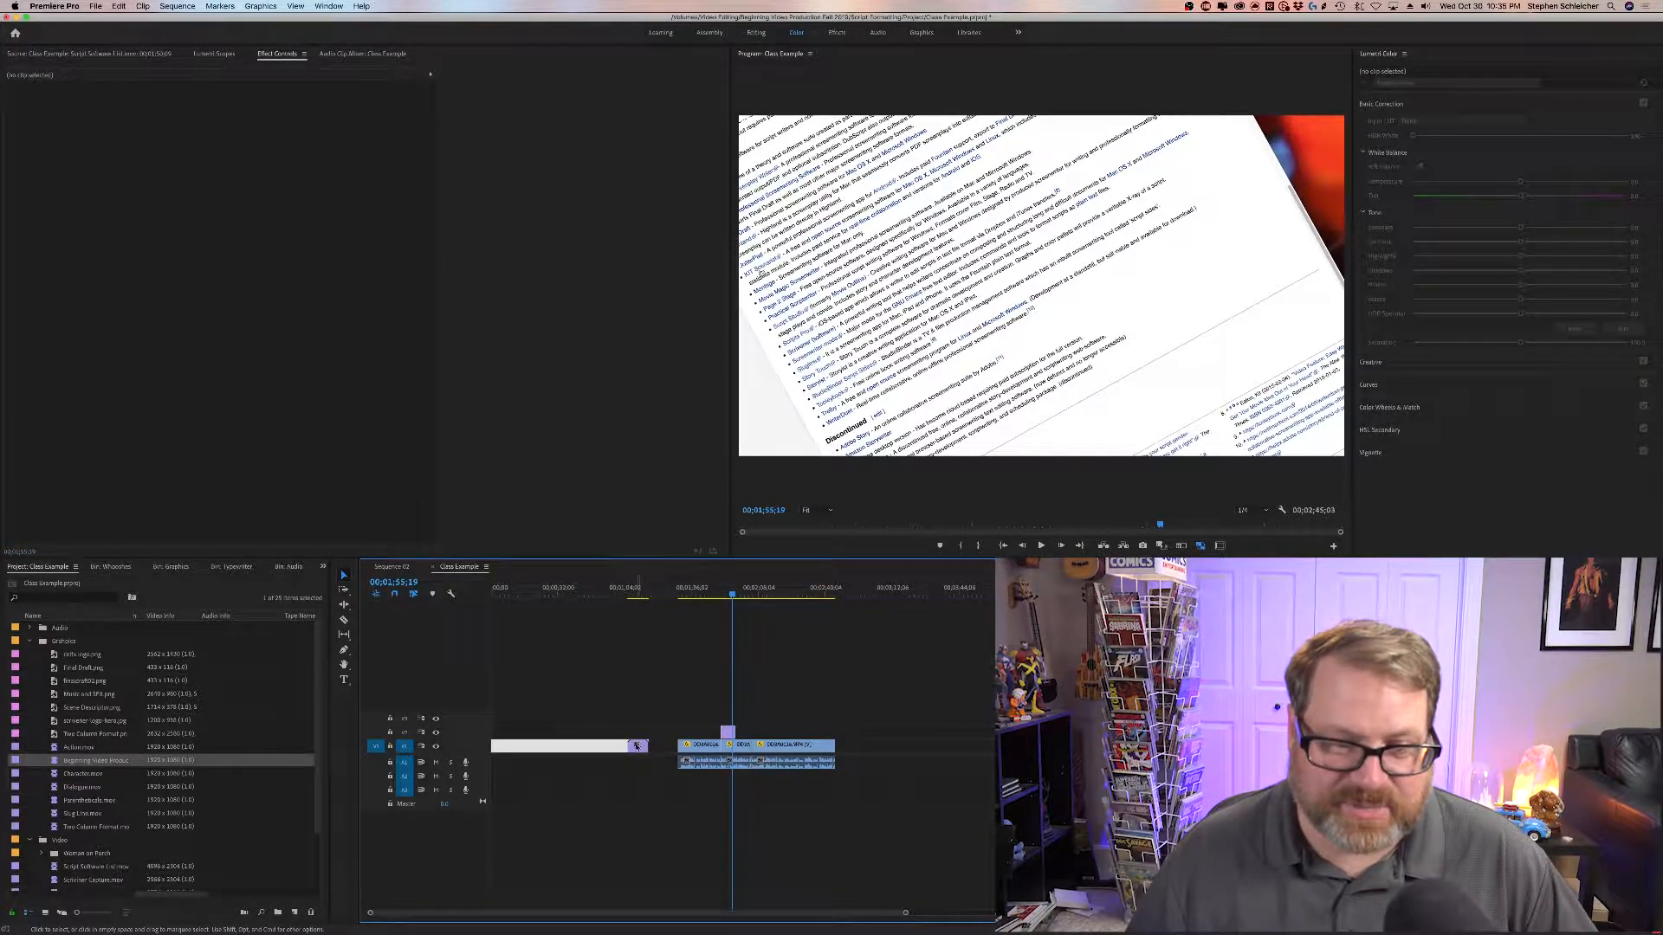
{"action": "left_click", "coordinate": [638, 748]}
{"action": "left_click_drag", "start_coordinate": [639, 752], "coordinate": [504, 750]}
{"action": "left_click", "coordinate": [506, 593]}
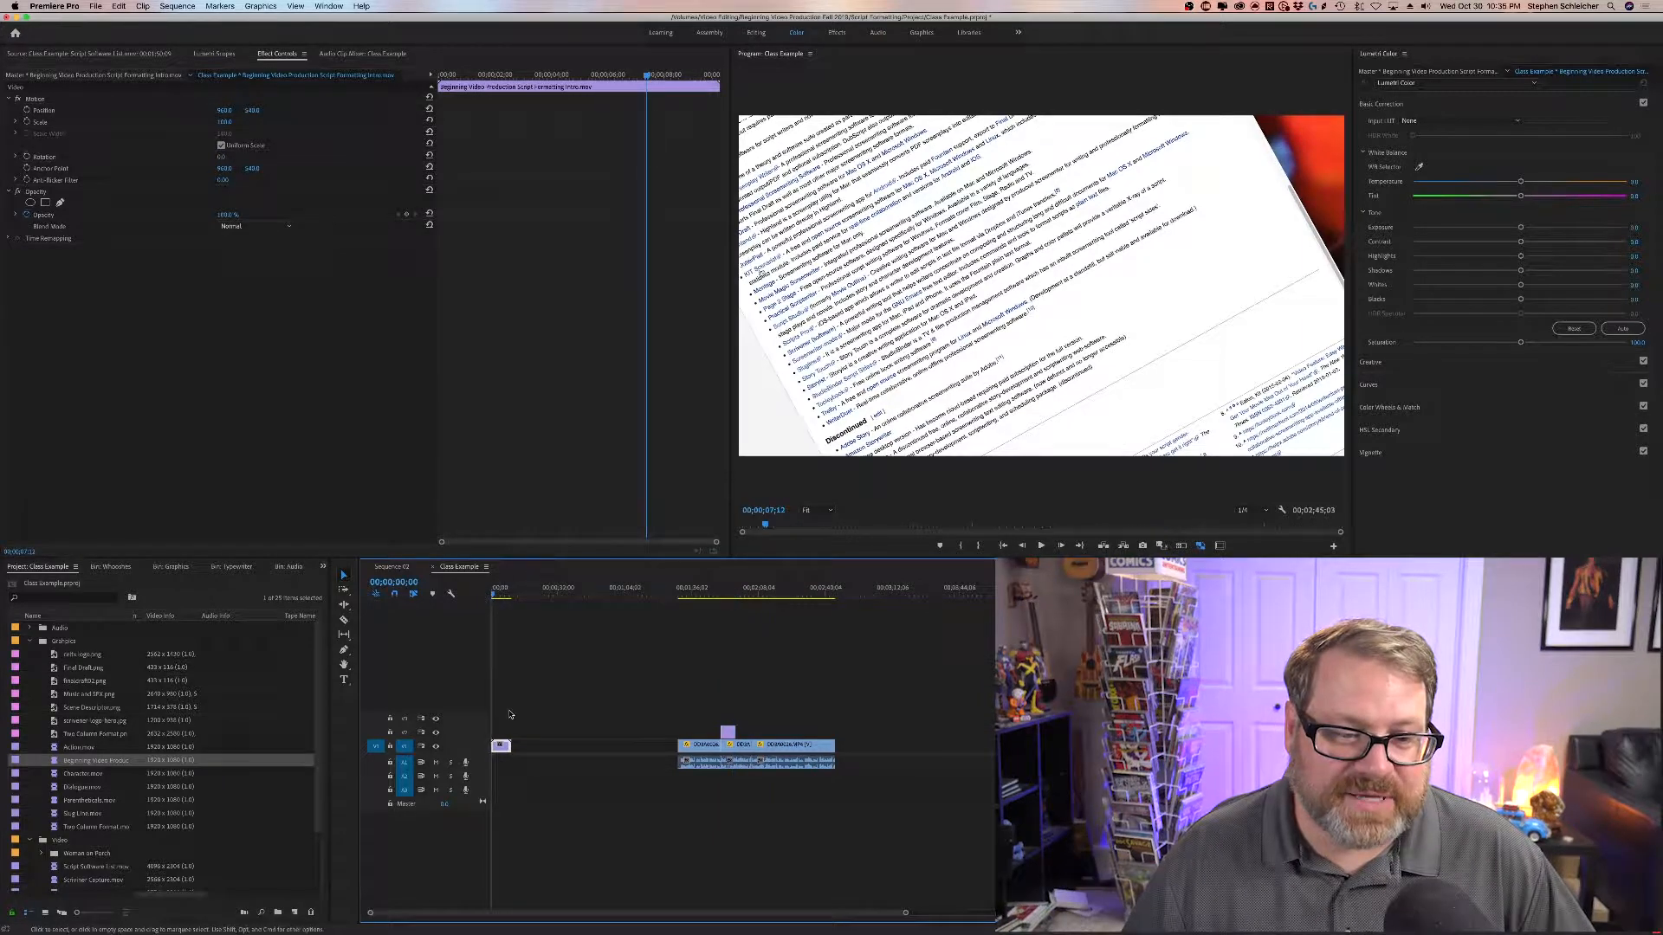
Step: Close the gap on V1 between the intro clip and the first talking-head clip
{"action": "left_click", "coordinate": [604, 752]}
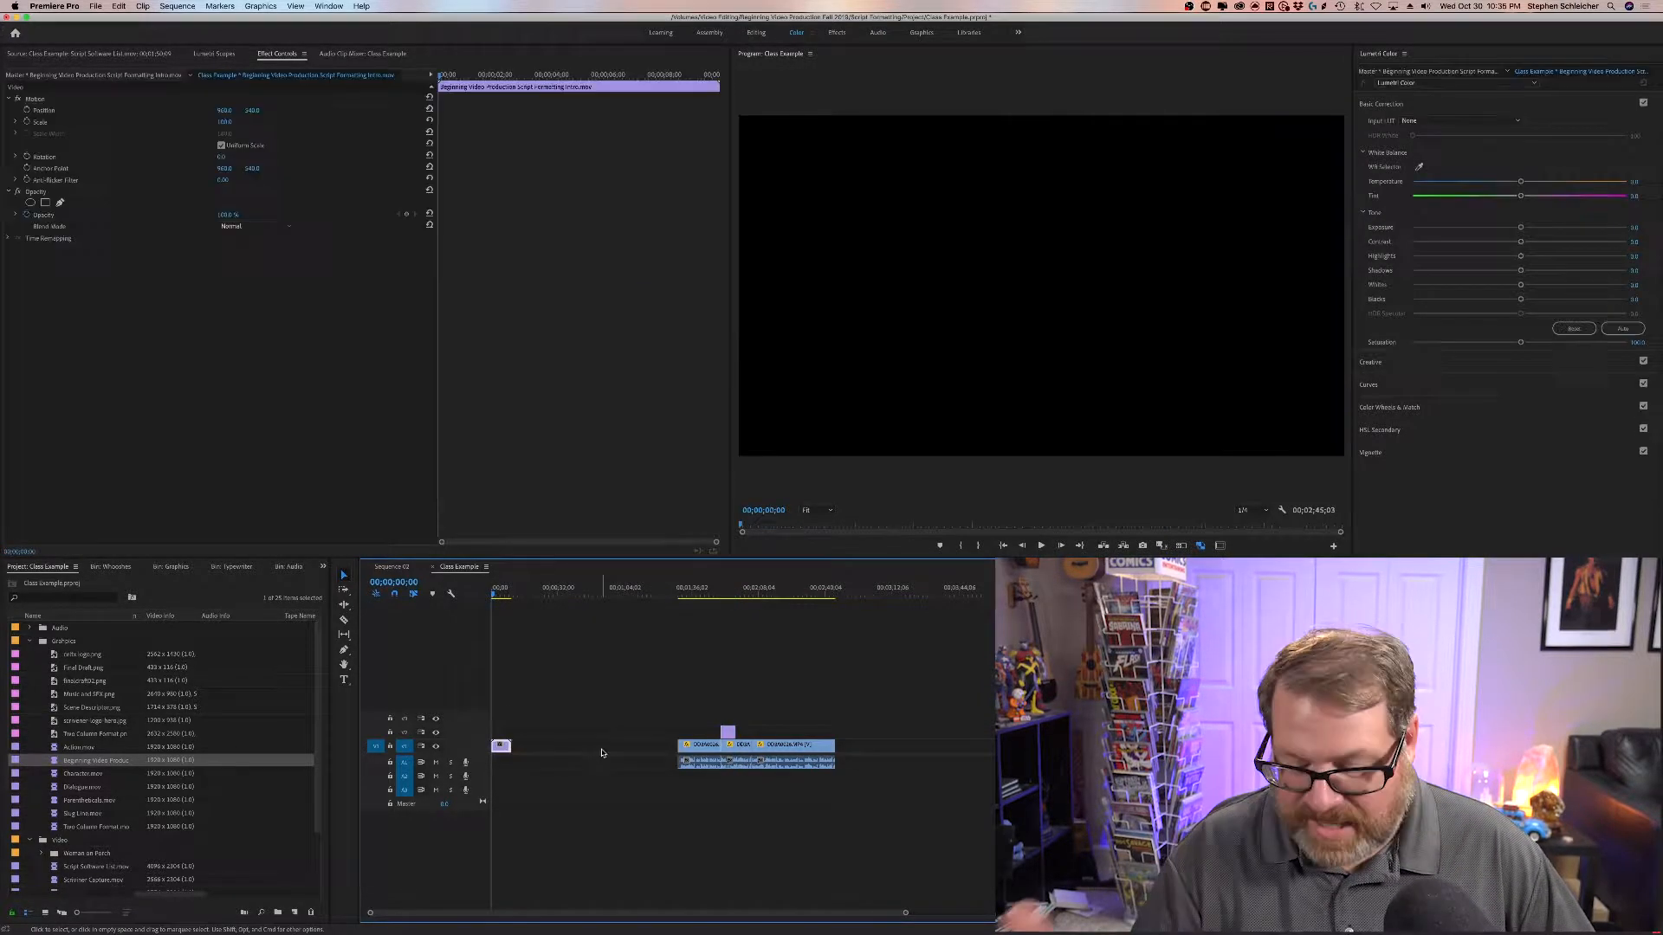
{"action": "left_click", "coordinate": [601, 753]}
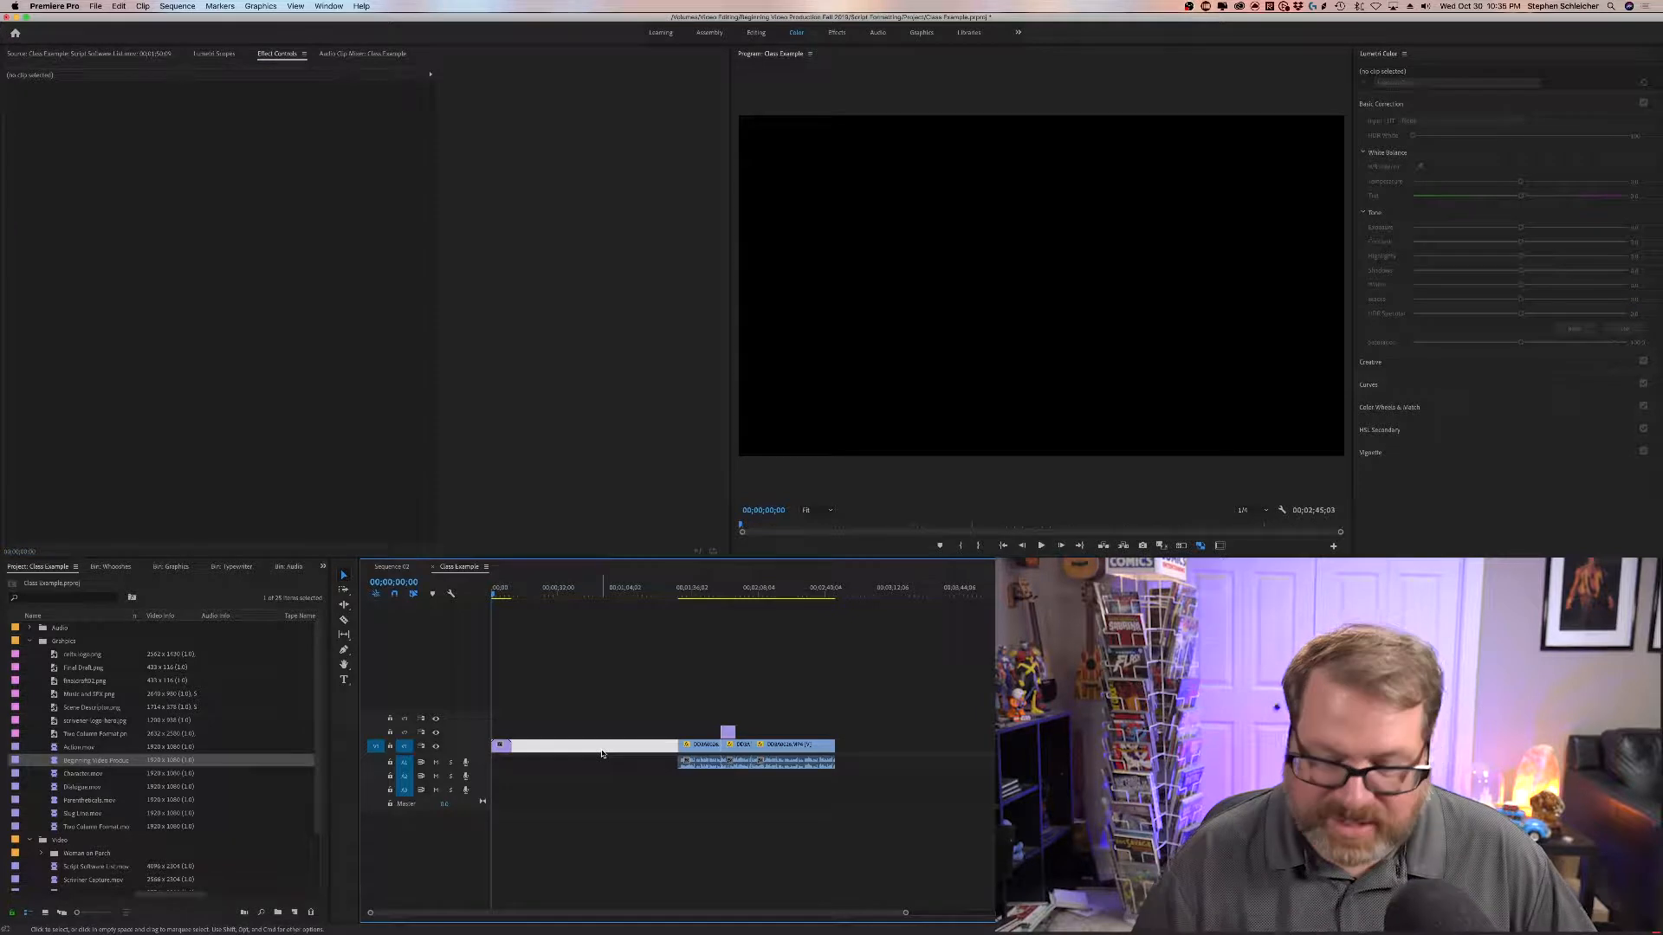
{"action": "key", "text": "Delete"}
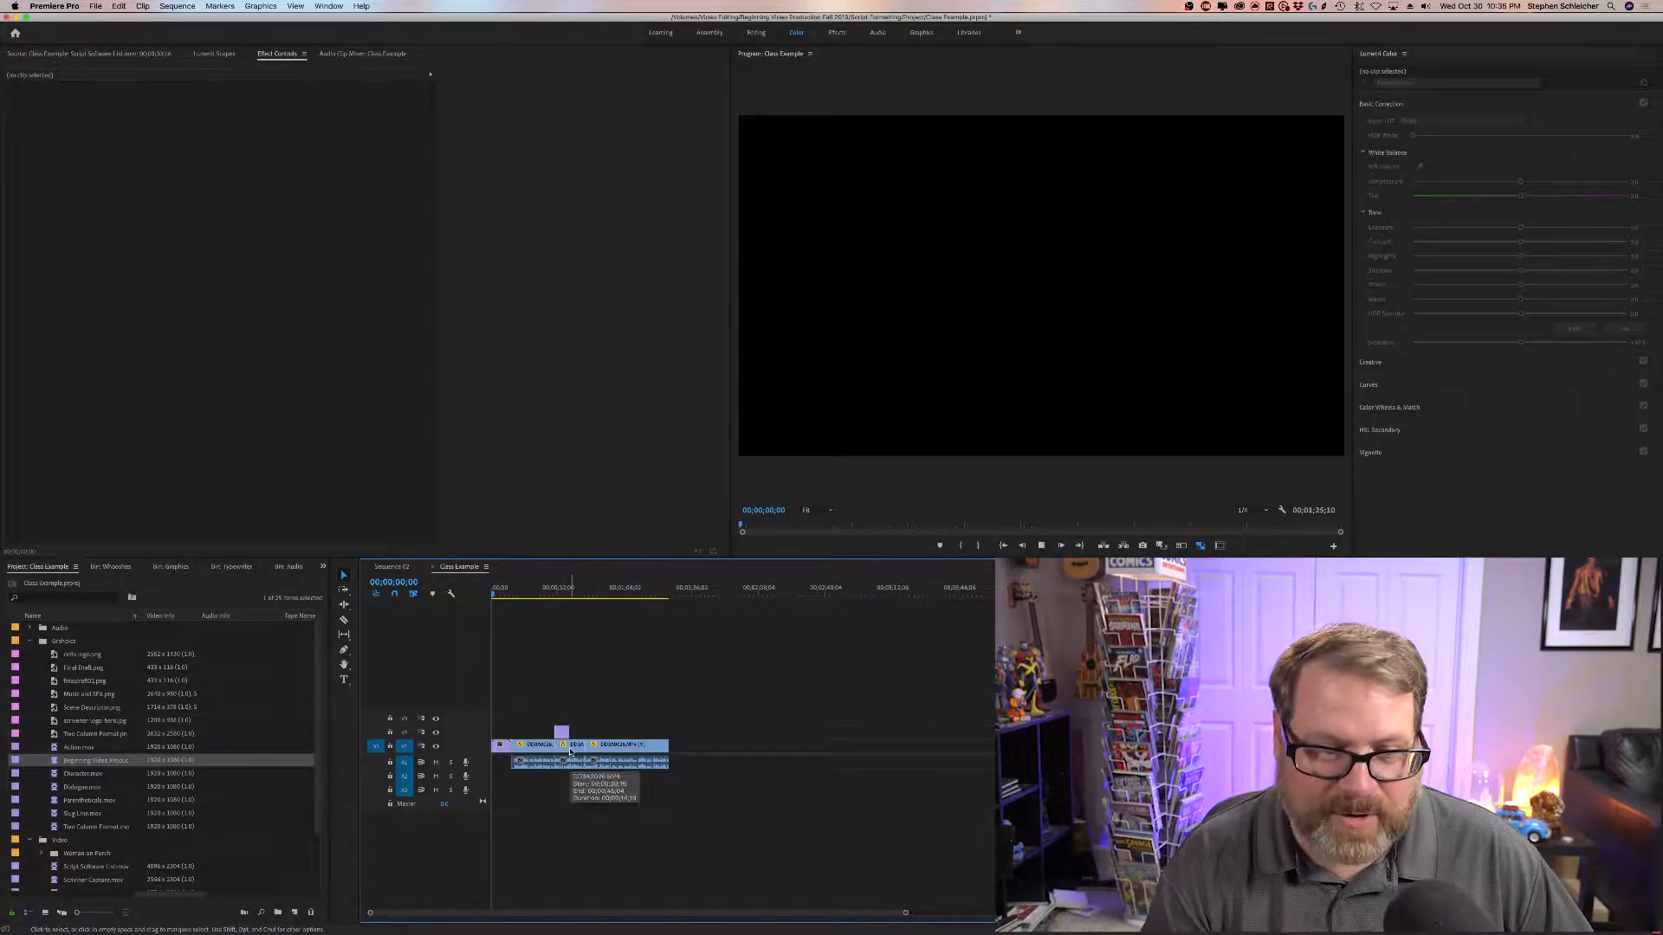
Step: Play the sequence from its start through the intro into the first talking-head clip
{"action": "key", "text": "space"}
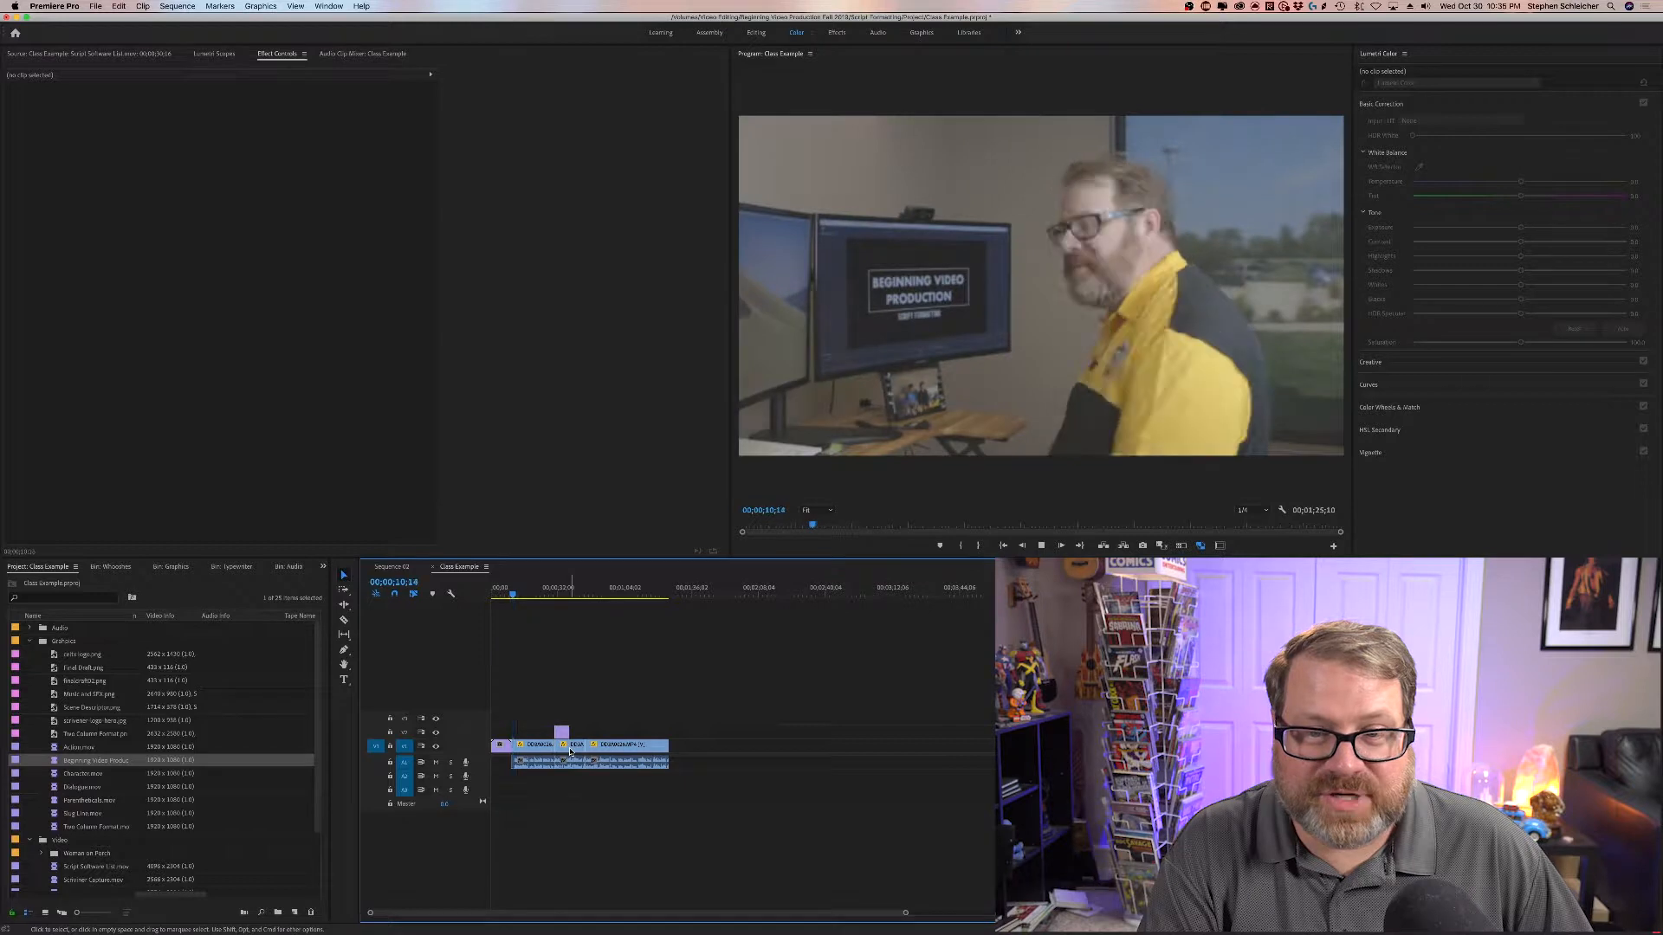
{"action": "key", "text": "="}
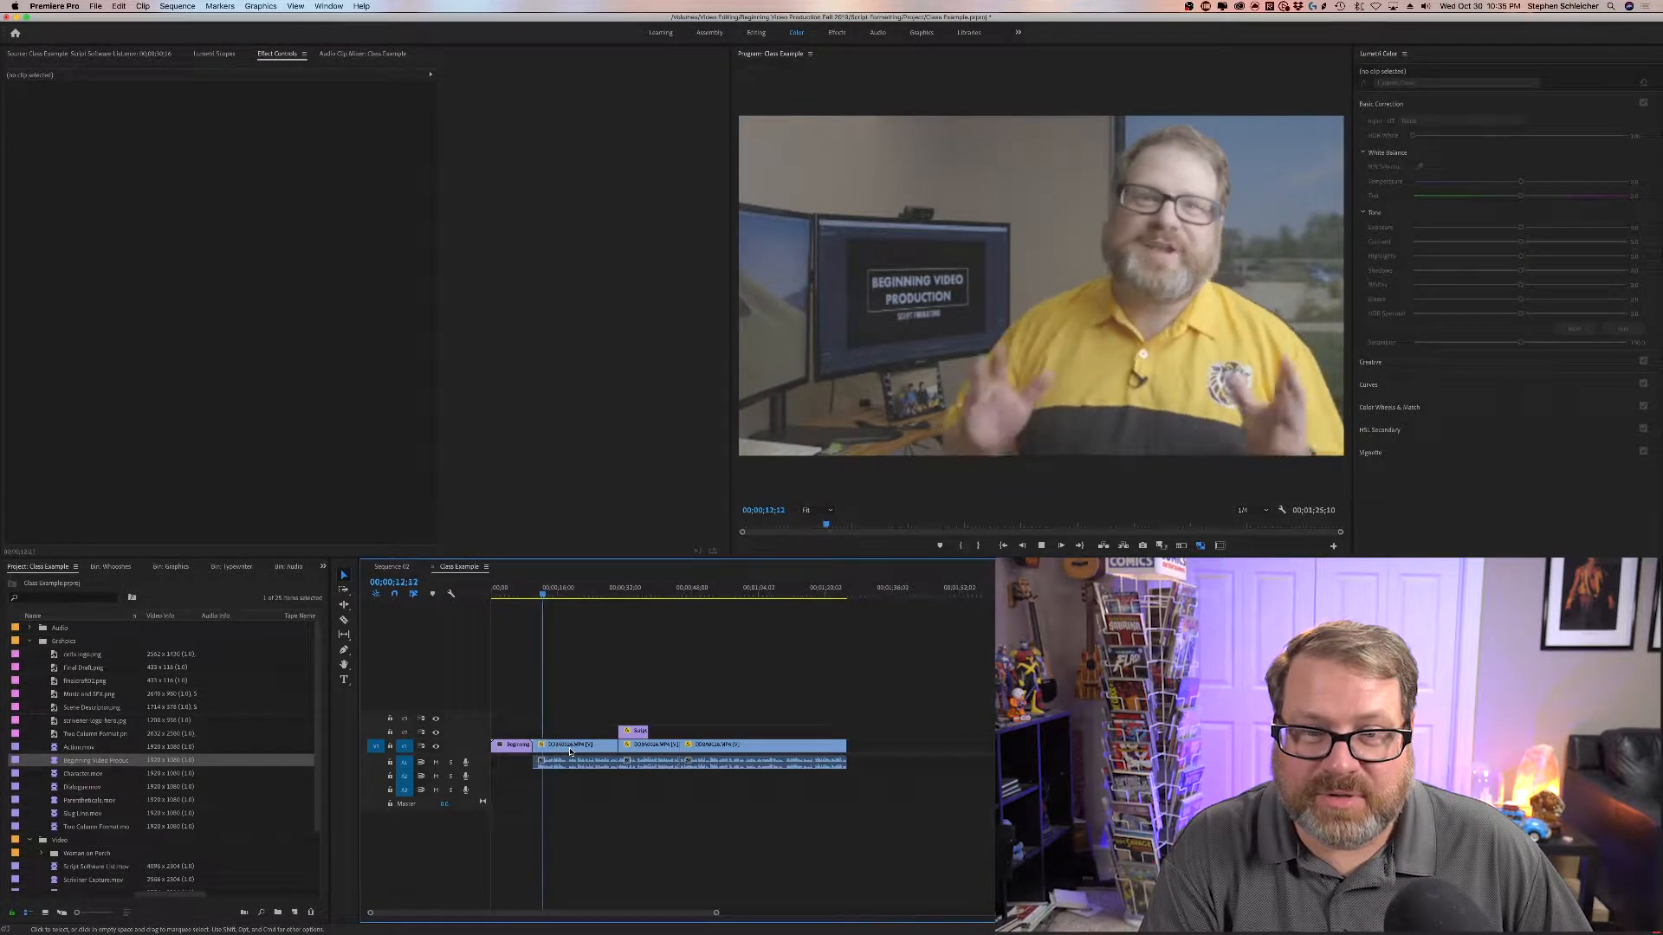
{"action": "key", "text": "space"}
Step: Trim the end of the intro clip to about 00;00;04;29 and close the gap before the first talking-head clip
{"action": "key", "text": "="}
{"action": "key", "text": "="}
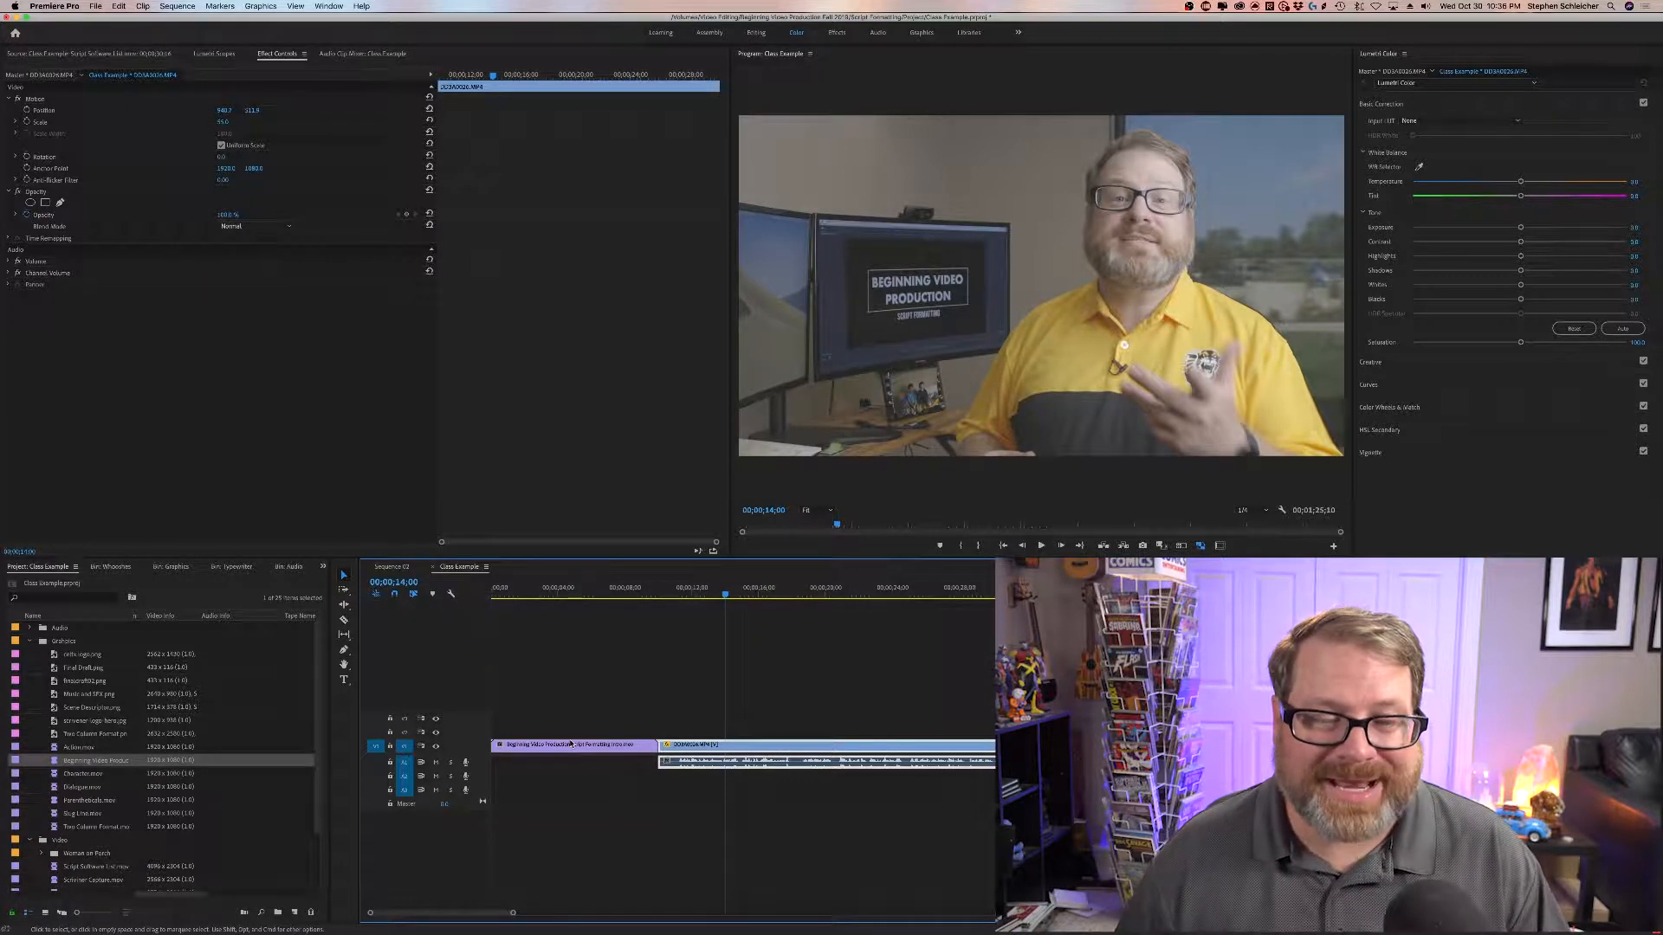
{"action": "left_click", "coordinate": [552, 590]}
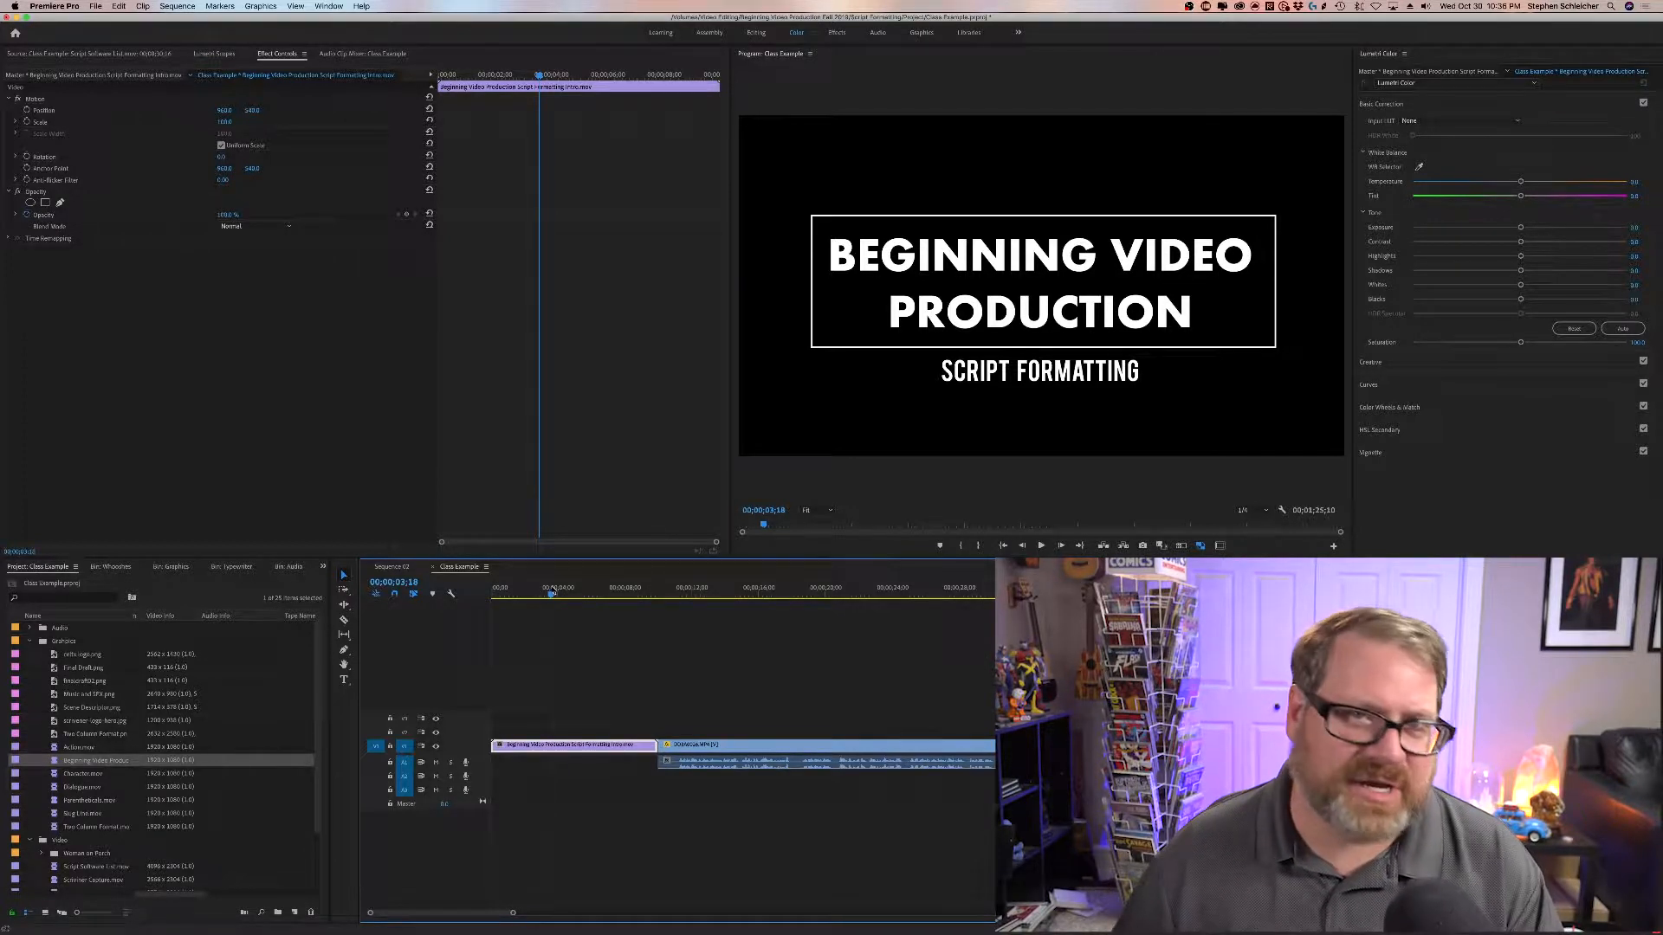
{"action": "left_click_drag", "start_coordinate": [554, 598], "coordinate": [575, 596]}
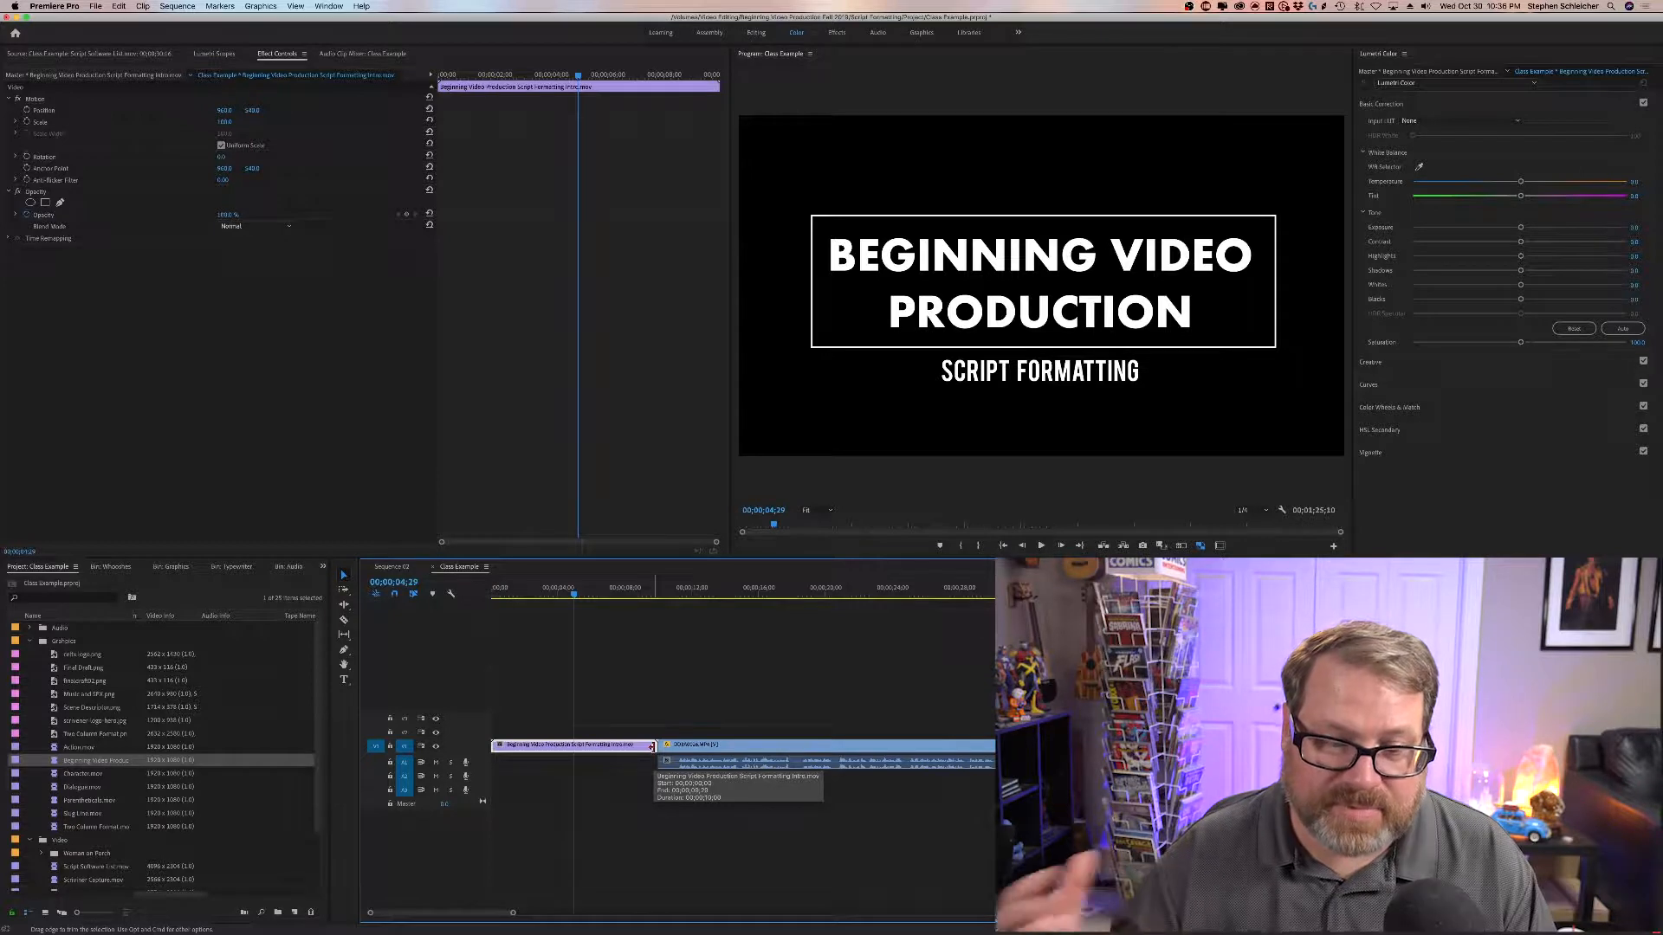
{"action": "left_click", "coordinate": [652, 746]}
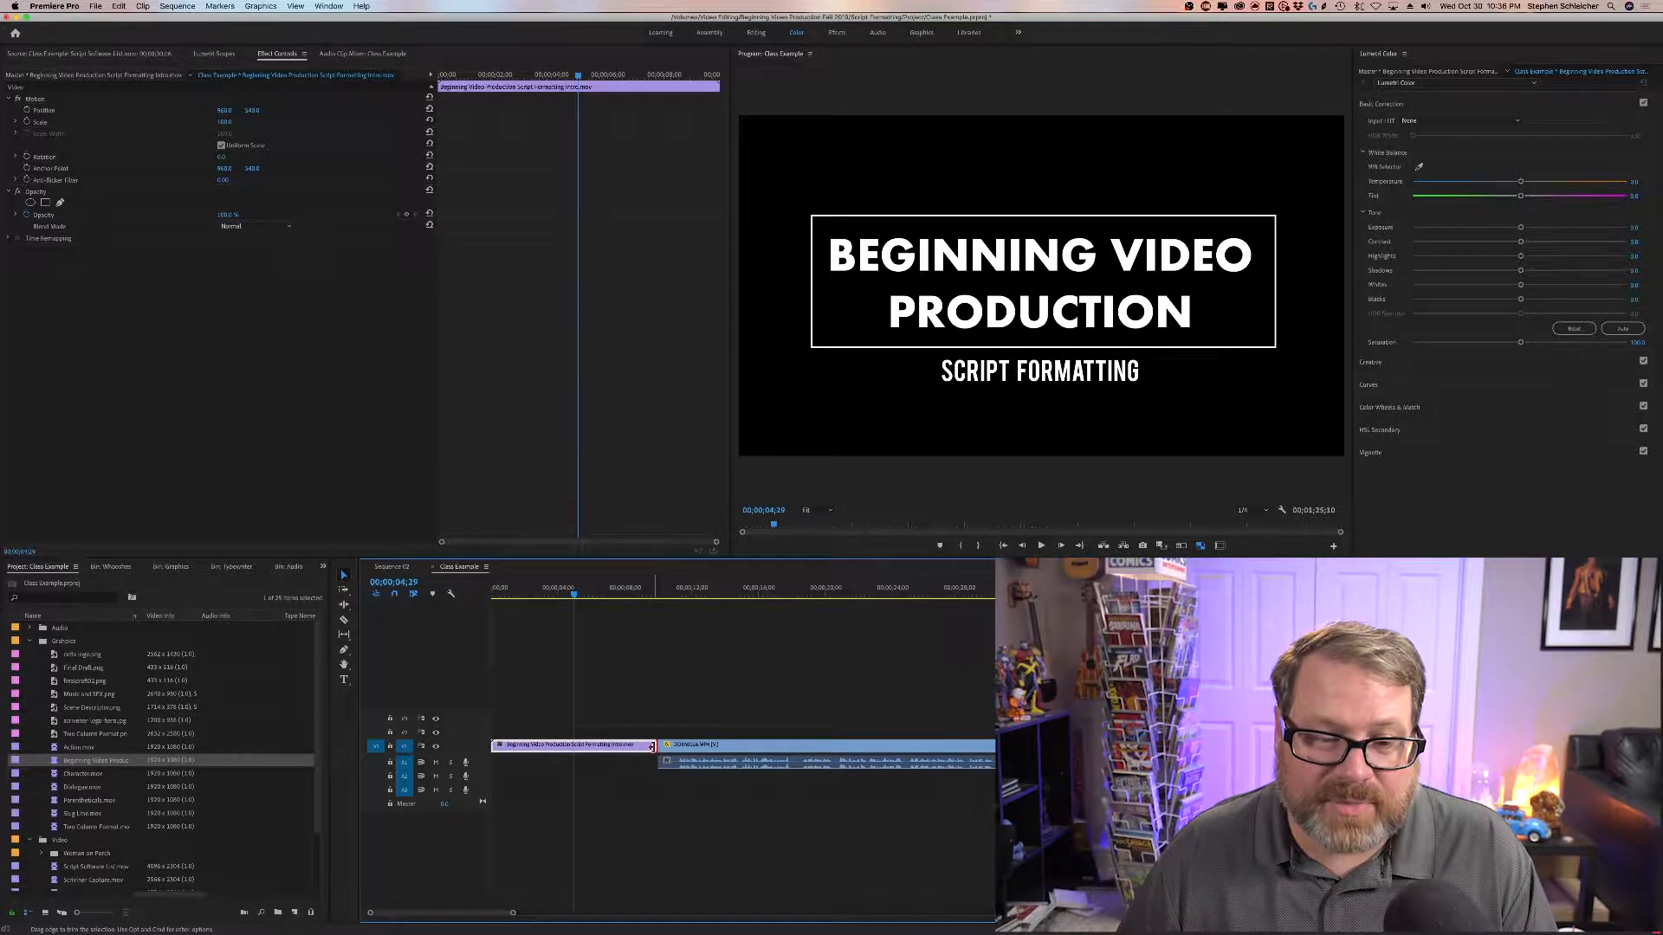
{"action": "left_click_drag", "start_coordinate": [652, 747], "coordinate": [570, 747]}
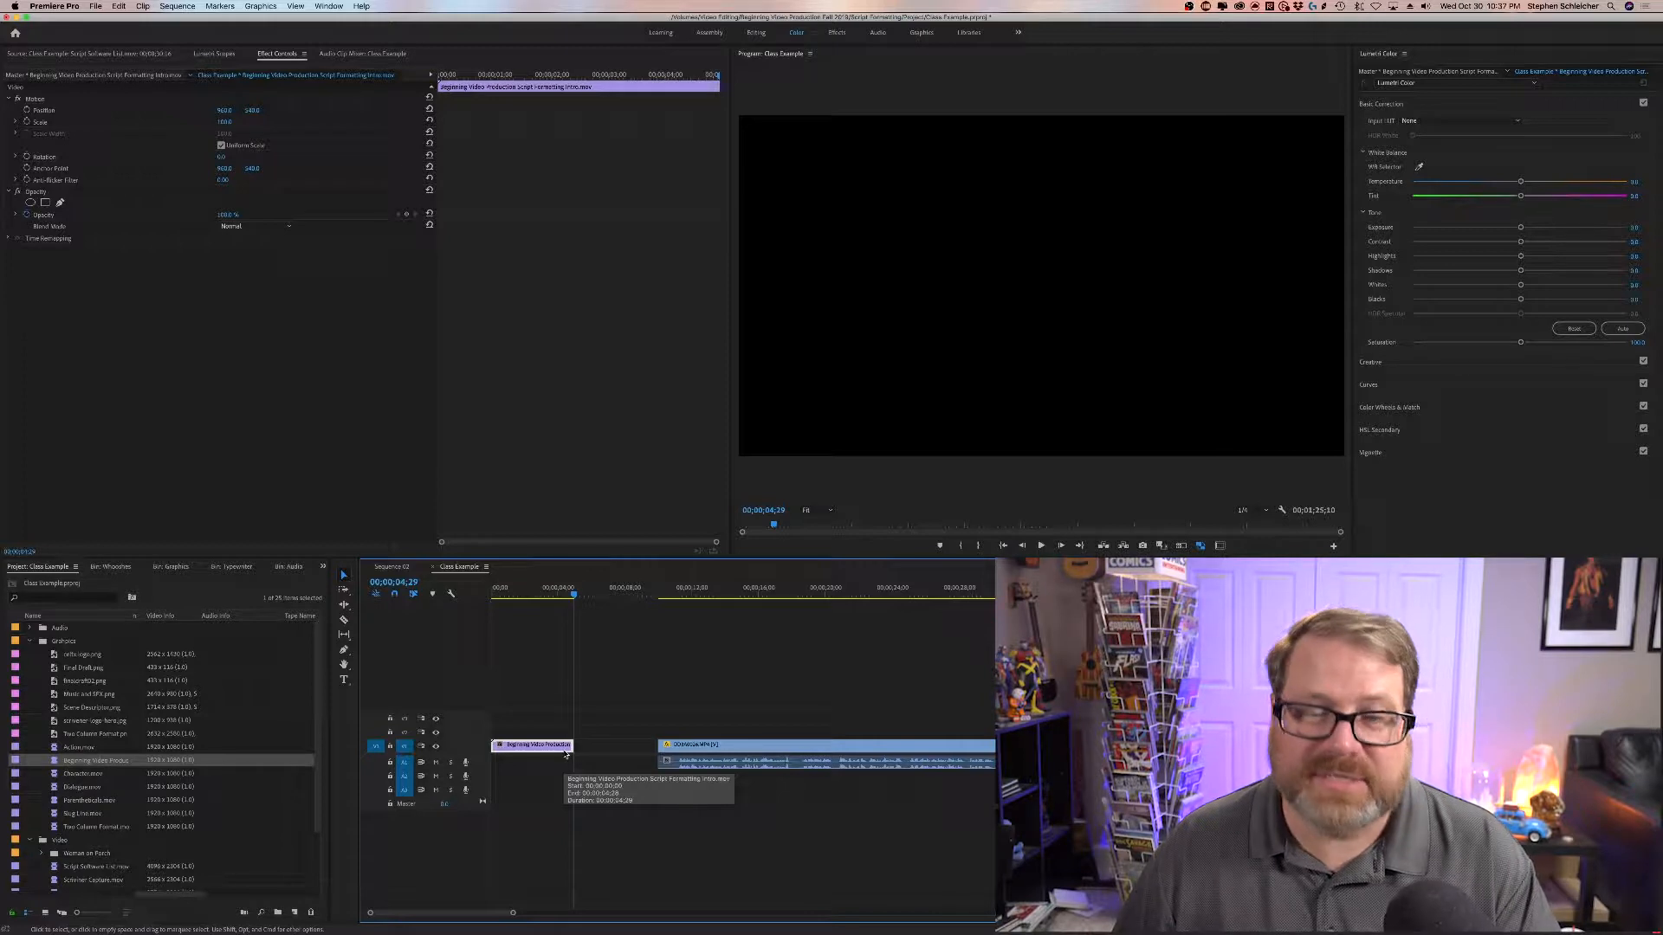
{"action": "left_click", "coordinate": [642, 748]}
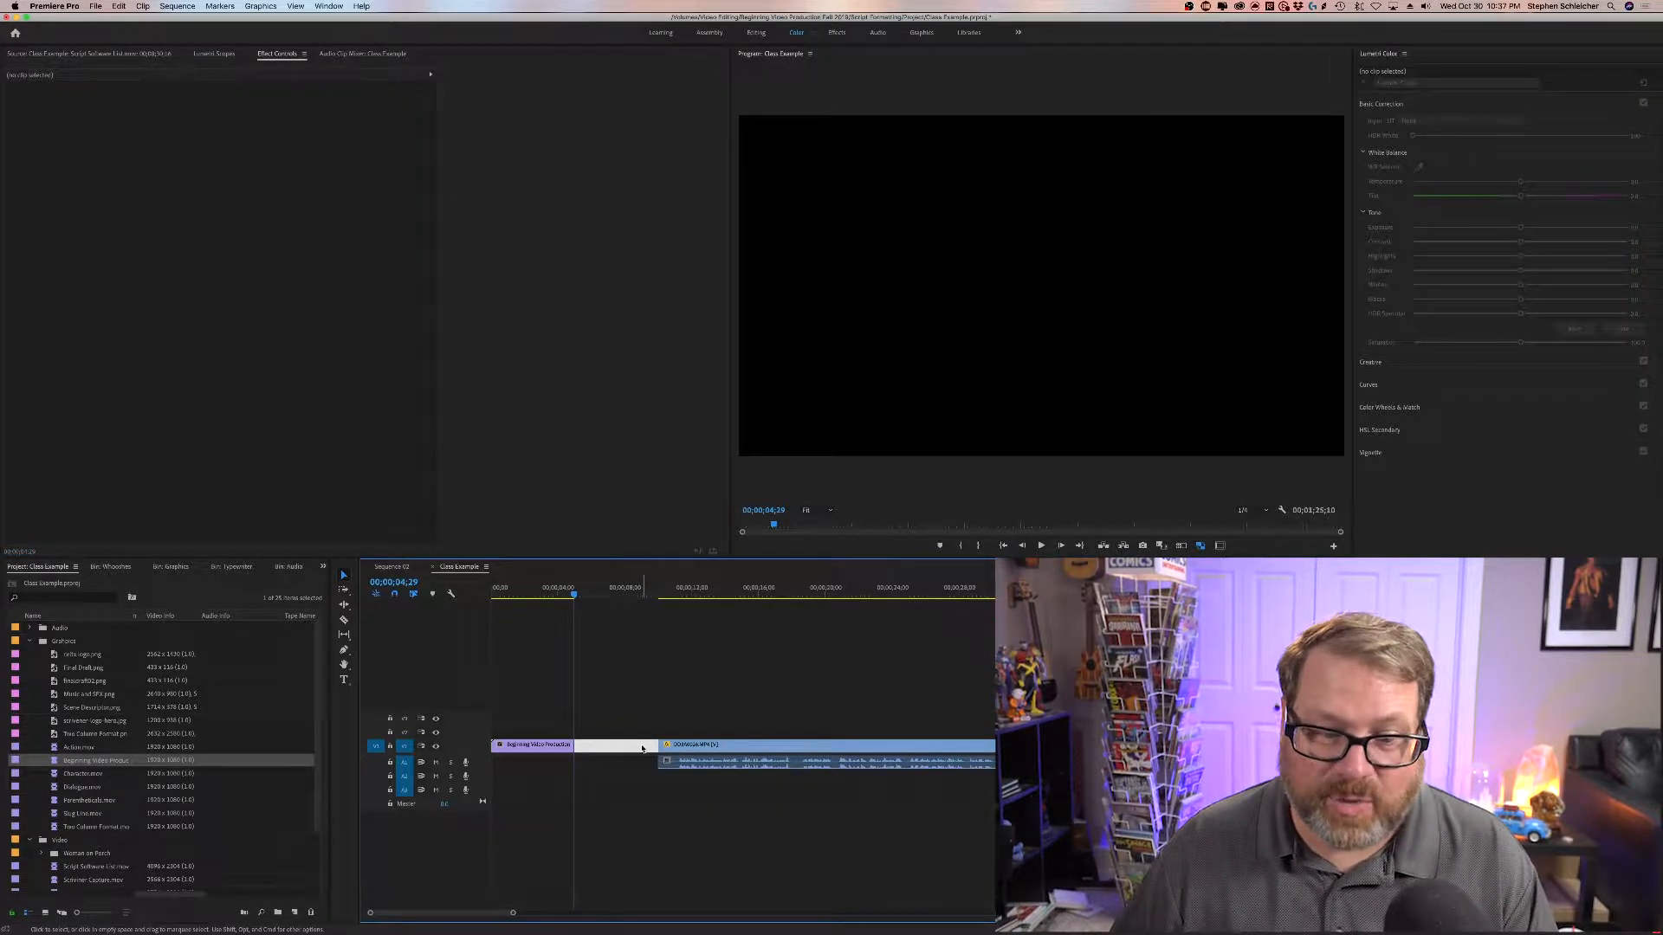
{"action": "key", "text": "Delete"}
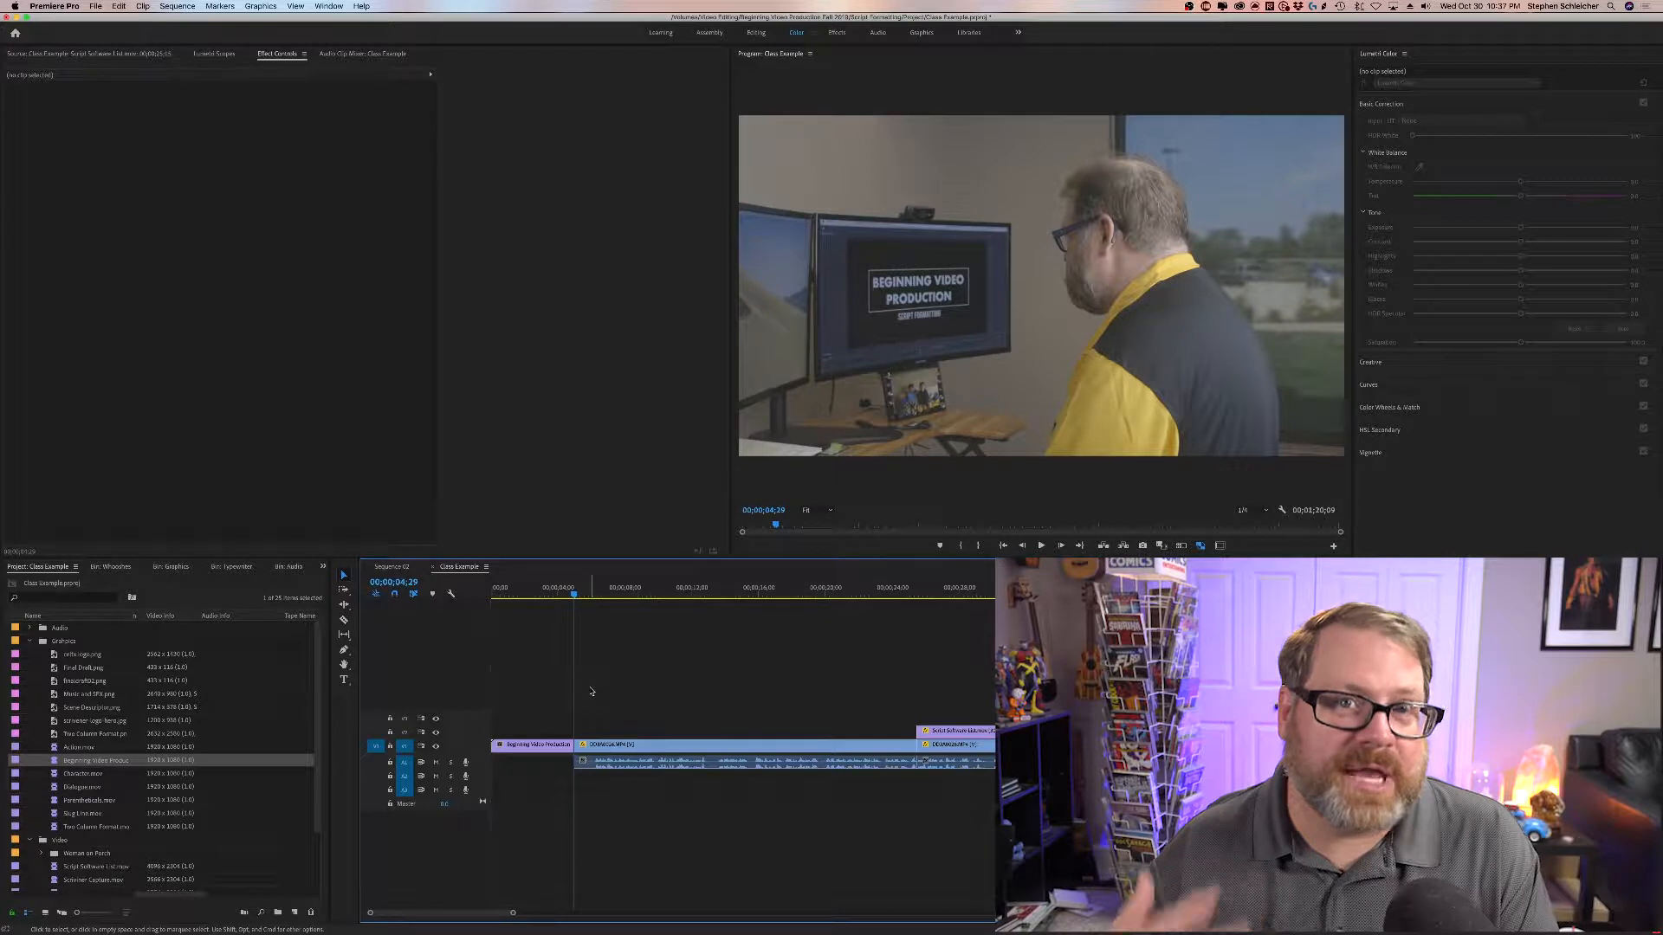
Step: Play the opening of the first talking-head clip repeatedly to find where the unneeded lead-in ends
{"action": "key", "text": "space"}
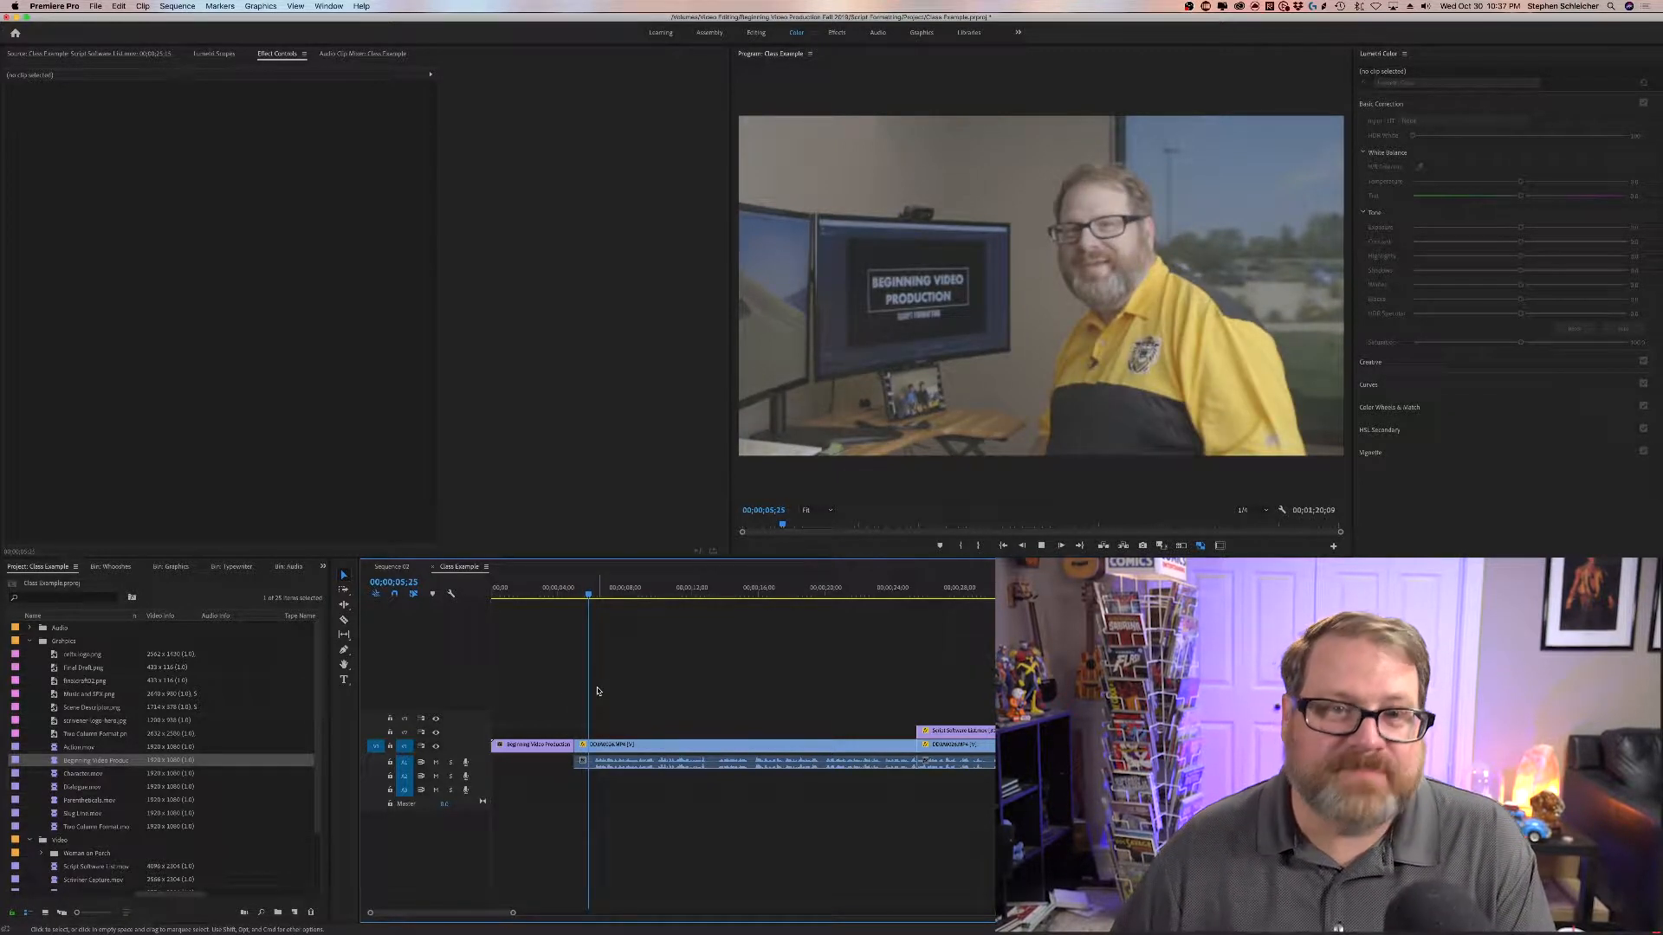
{"action": "key", "text": "space"}
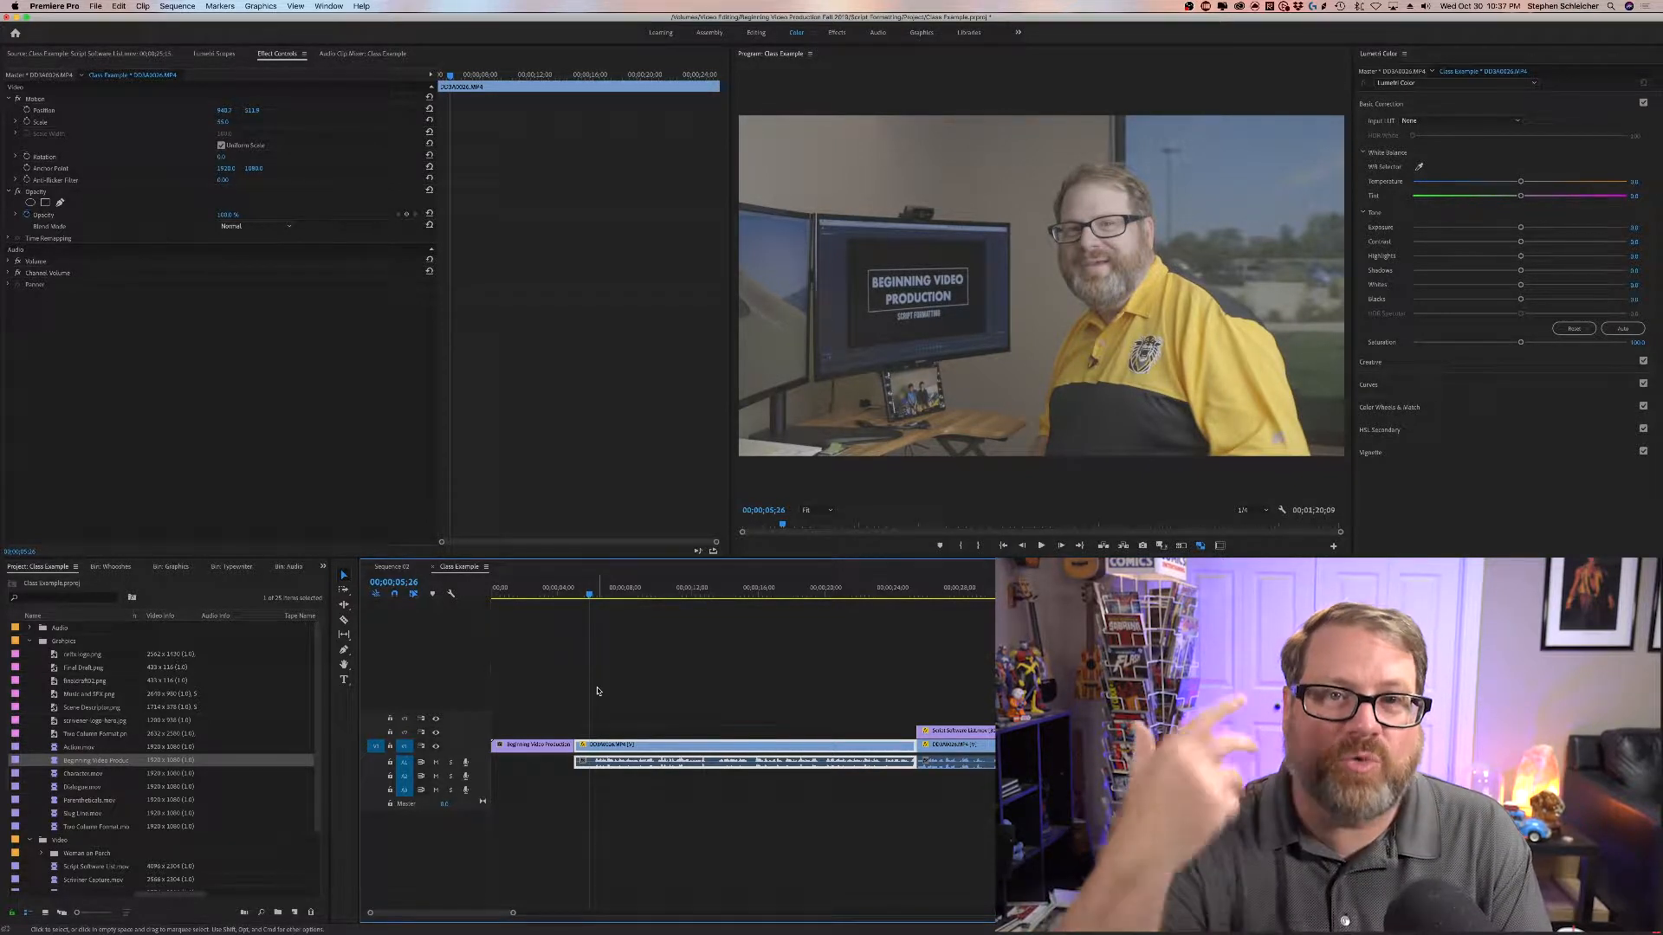
{"action": "left_click_drag", "start_coordinate": [590, 596], "coordinate": [577, 604]}
{"action": "key", "text": "space"}
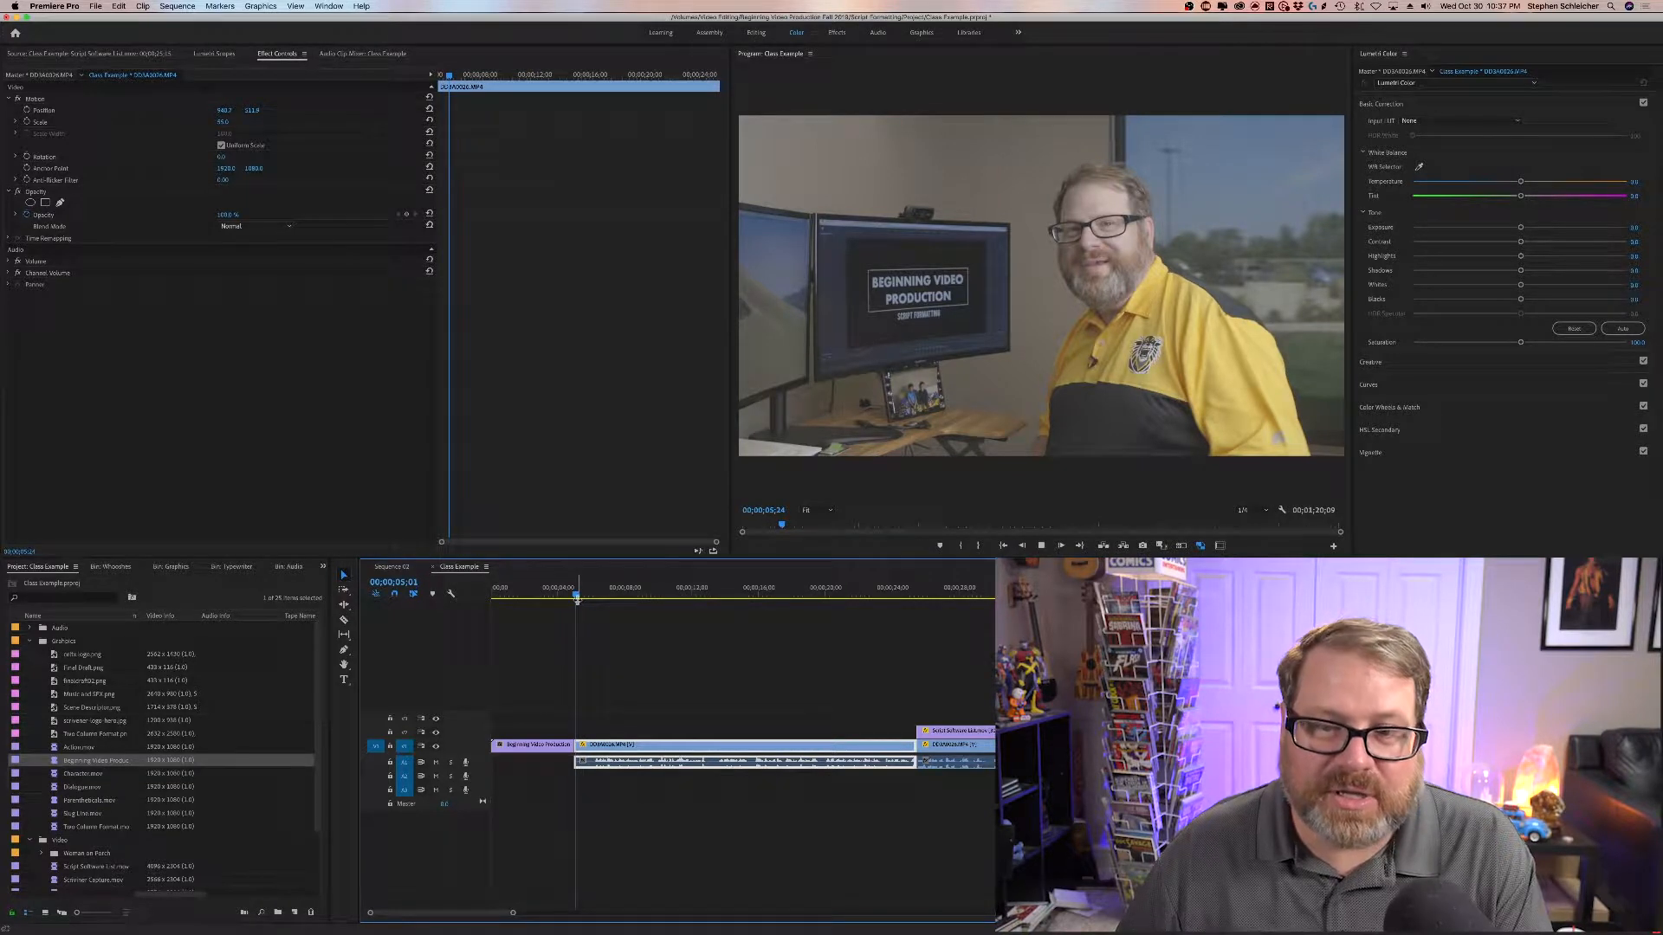
{"action": "key", "text": "space"}
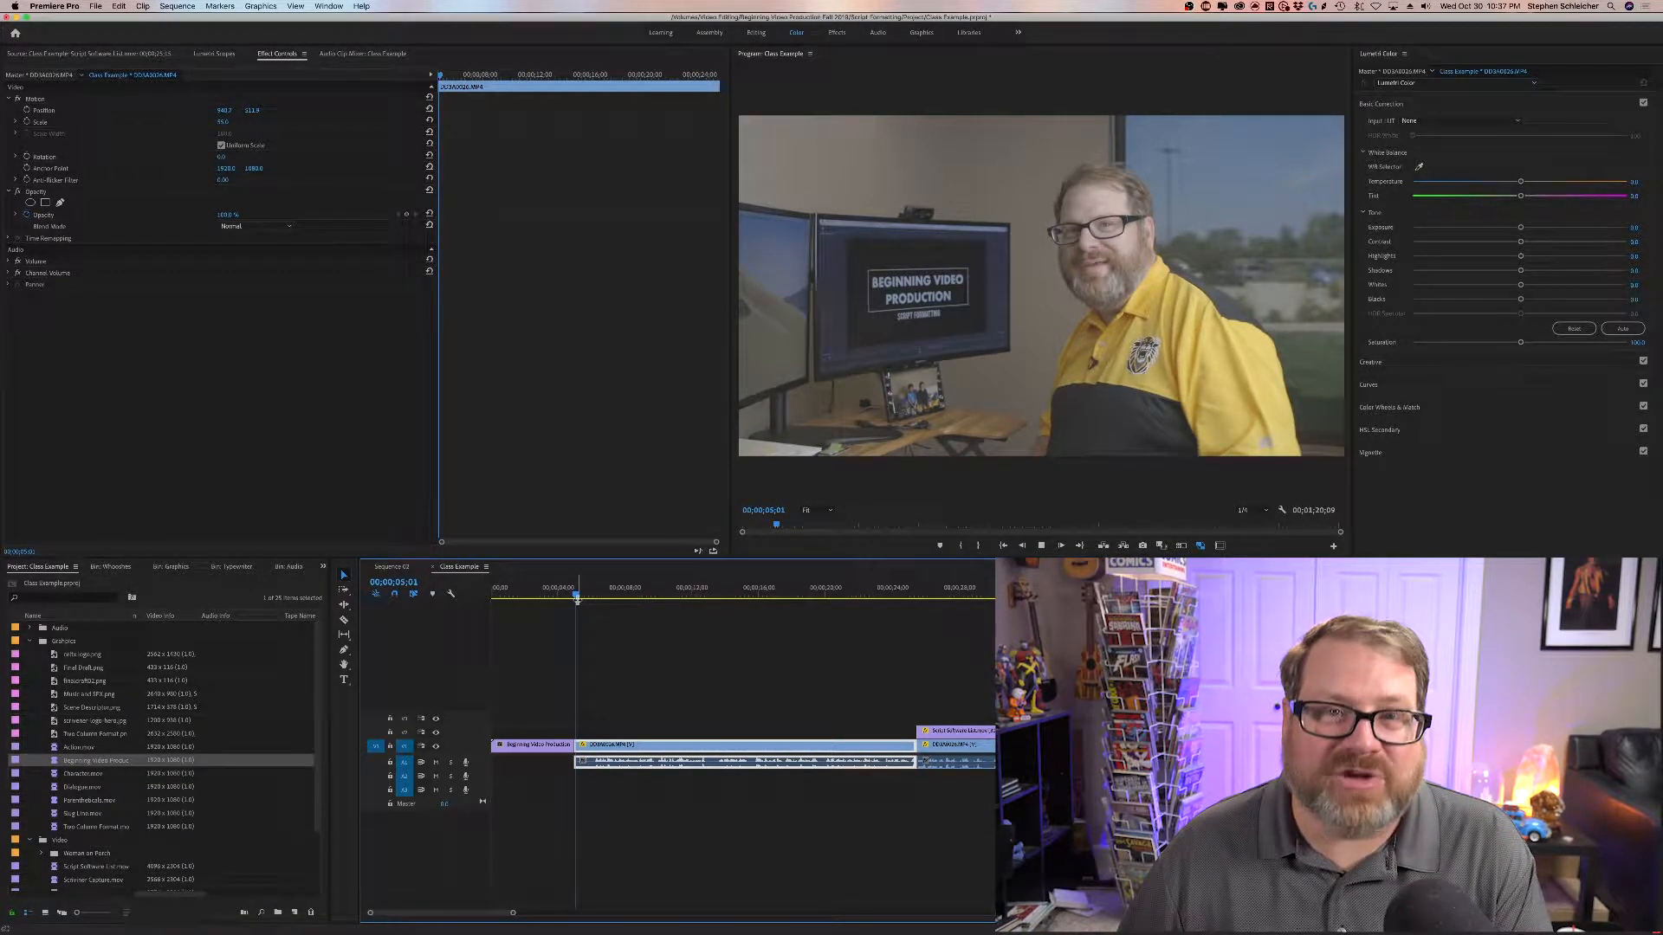
{"action": "key", "text": "space"}
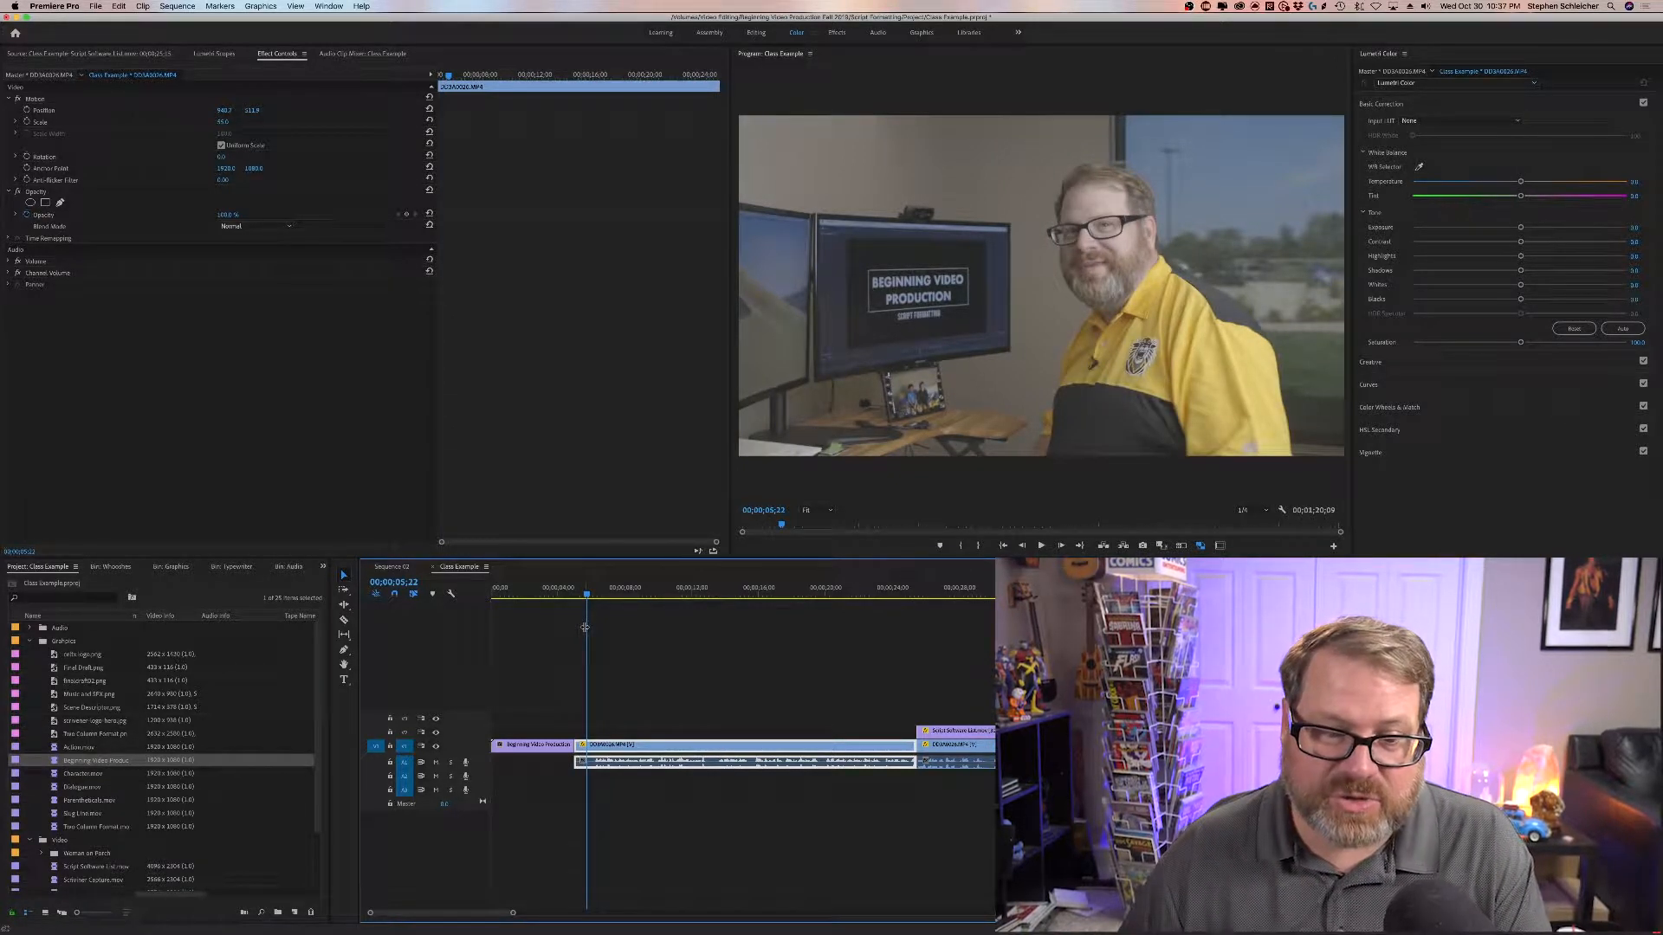
Step: Trim the start of the first talking-head clip to 00;00;05;20 and close the gap after the intro
{"action": "key", "text": "Left"}
{"action": "key", "text": "Left"}
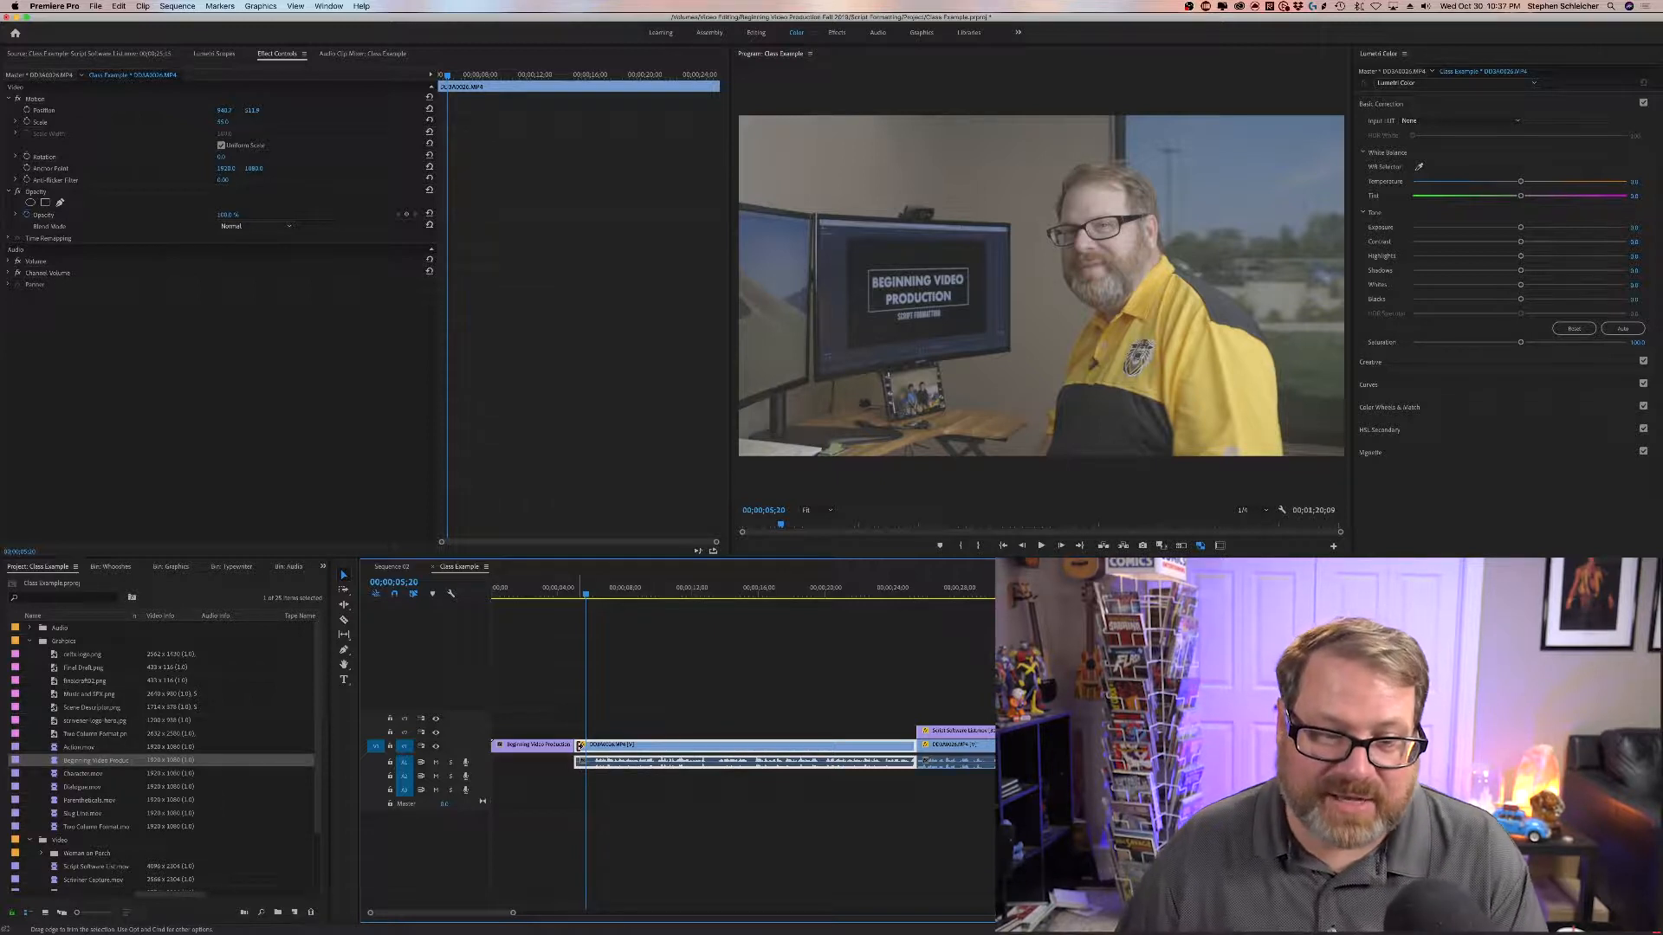
{"action": "left_click_drag", "start_coordinate": [579, 744], "coordinate": [582, 751]}
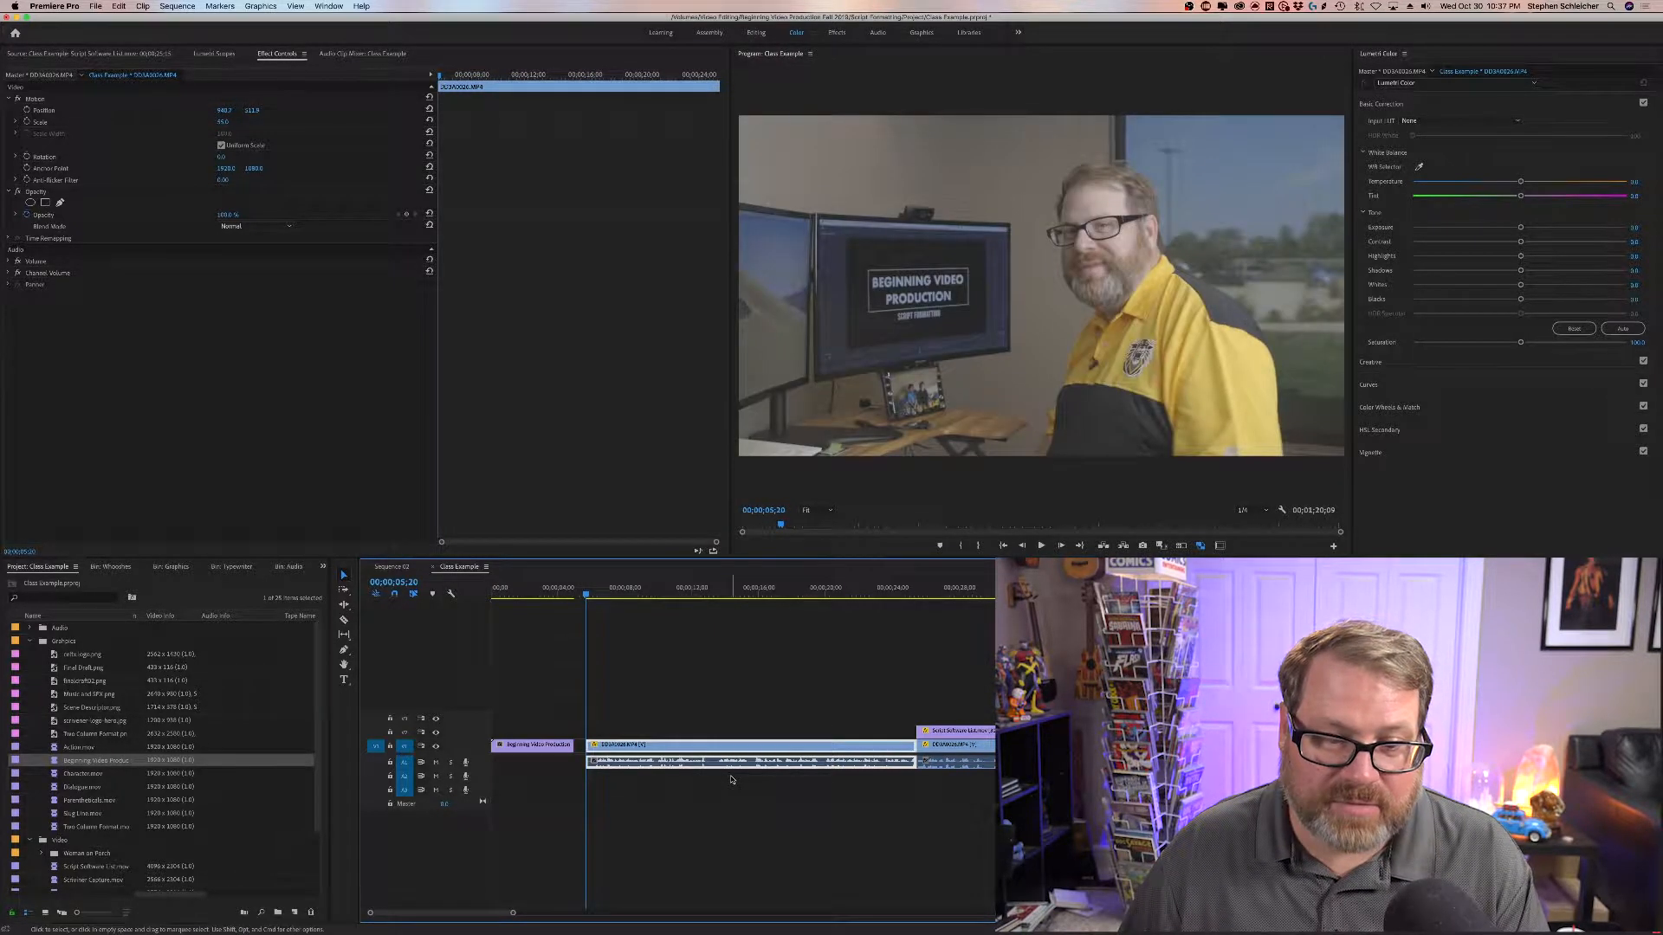
{"action": "left_click", "coordinate": [582, 750]}
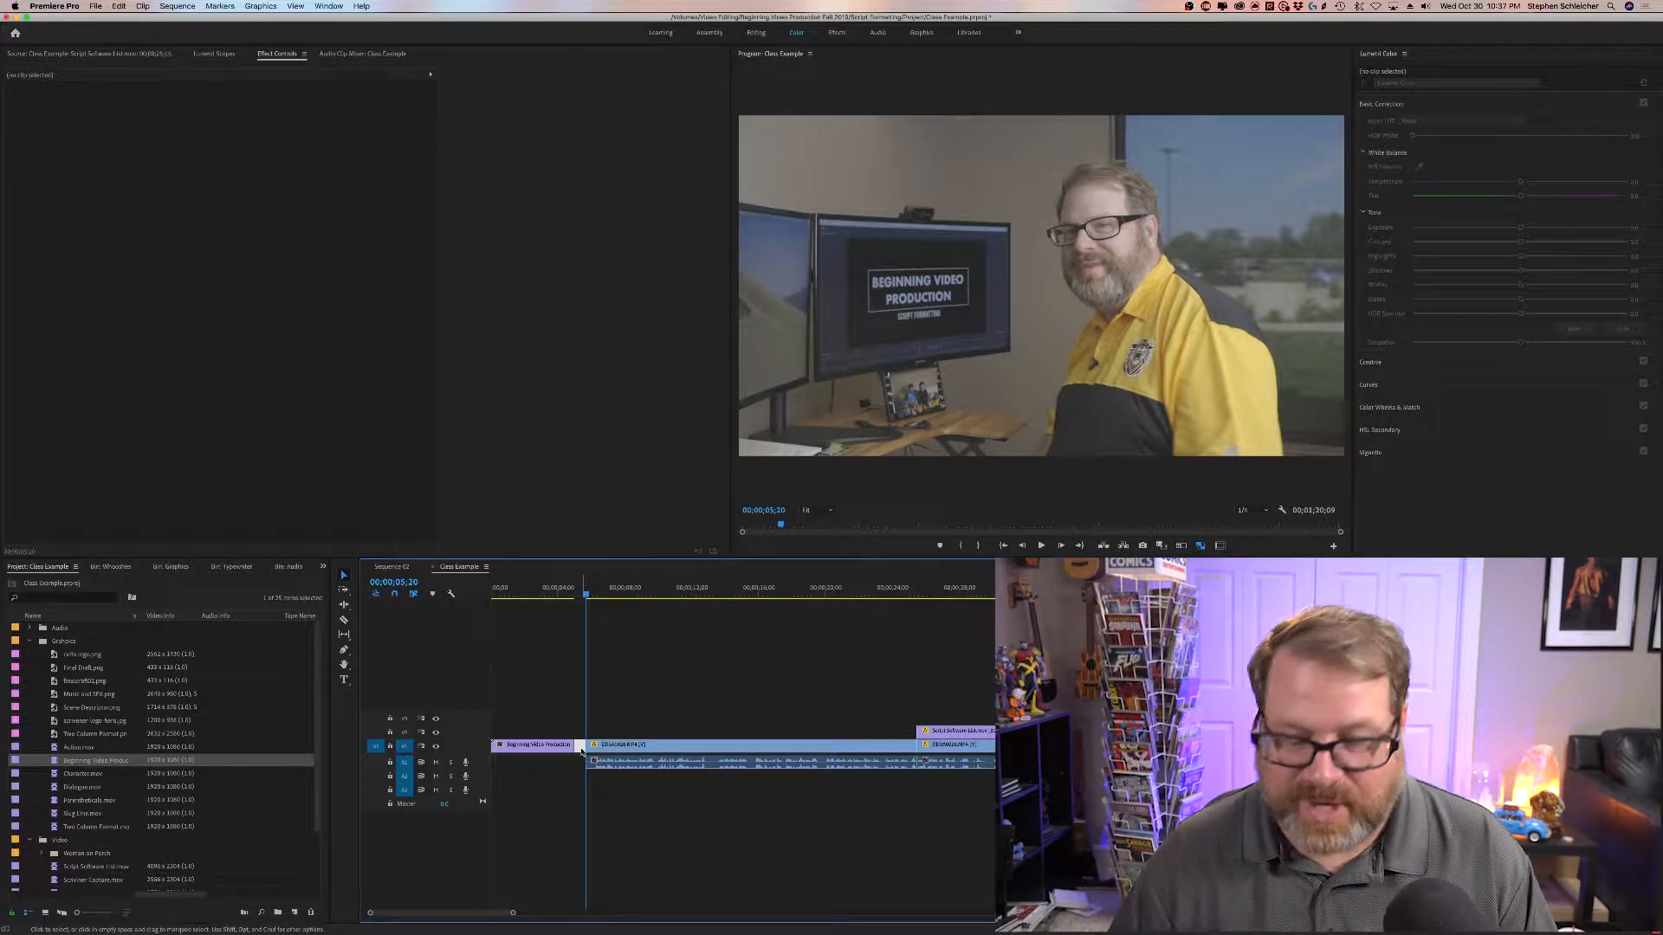
{"action": "key", "text": "Delete"}
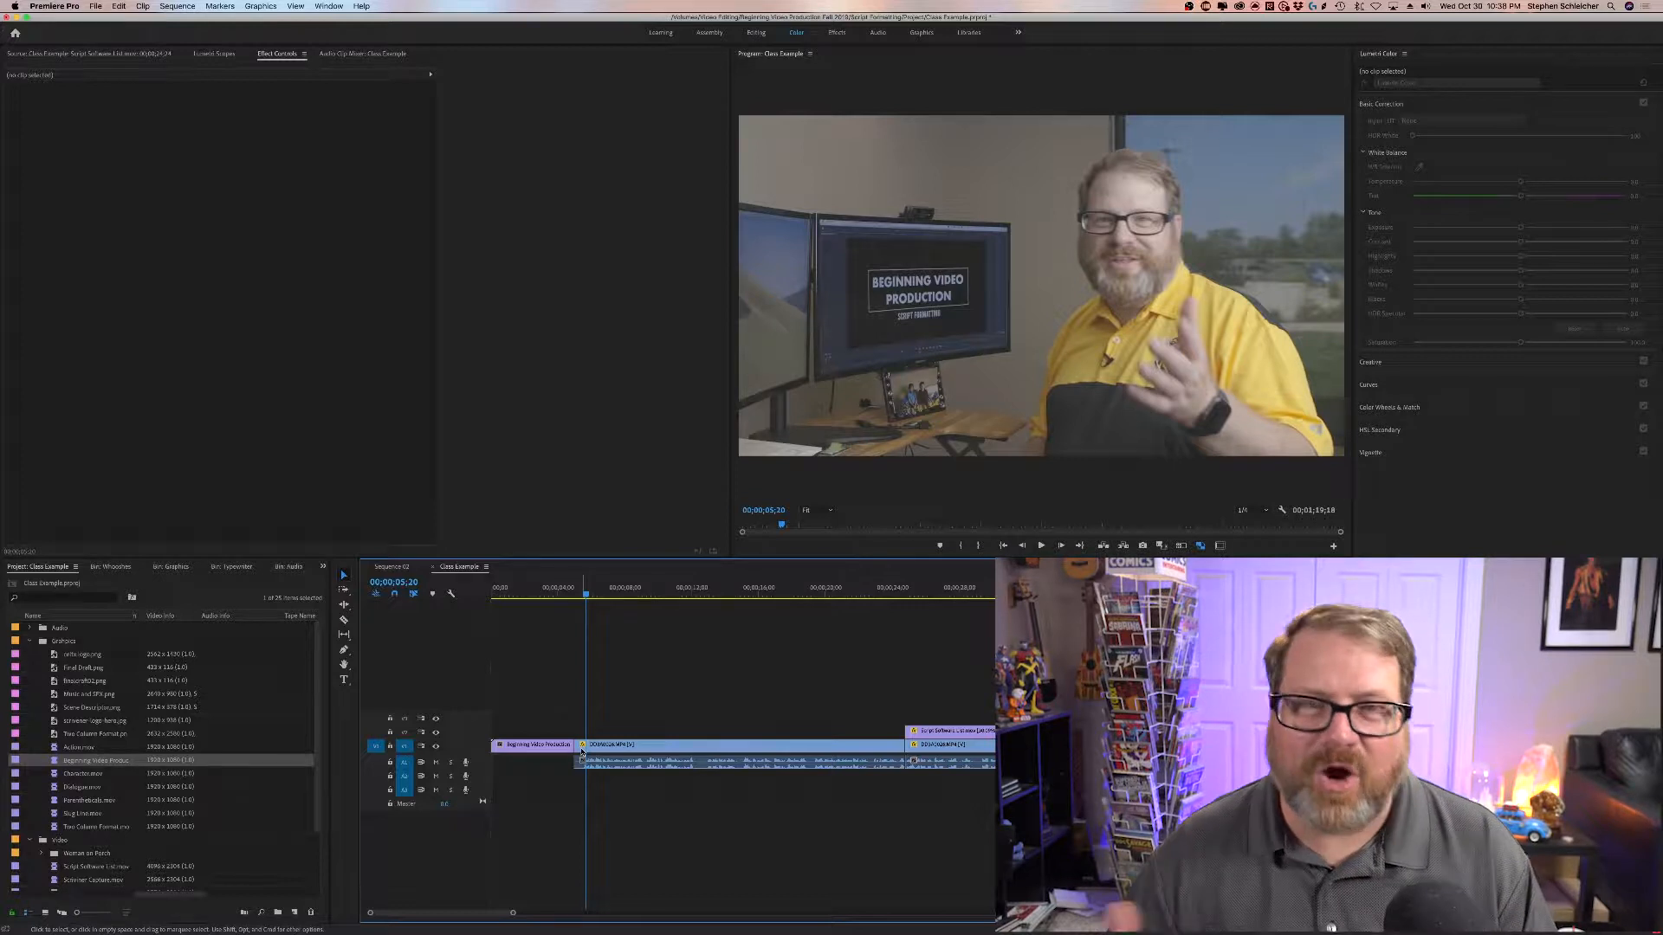
Step: Open the Audio bin and place its mixdown audio file on A2 at the start of the sequence
{"action": "left_click", "coordinate": [30, 643]}
{"action": "left_click", "coordinate": [30, 627]}
{"action": "left_click_drag", "start_coordinate": [78, 641], "coordinate": [491, 788]}
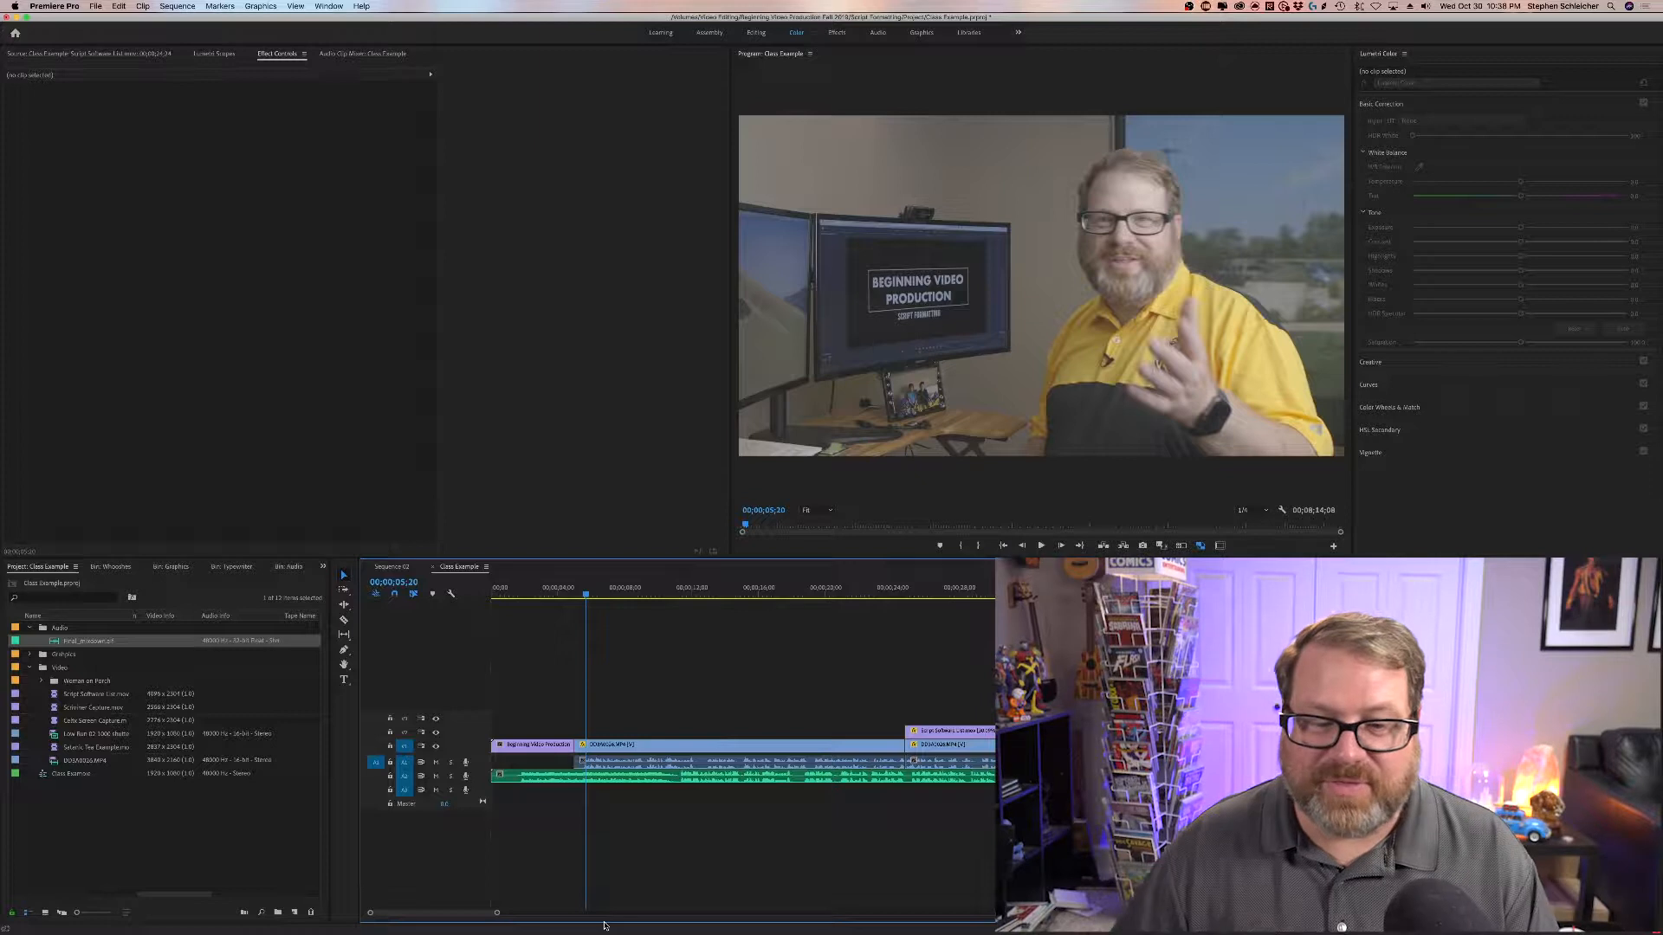
Step: Shift the mixdown audio clip on A2 about four seconds later in the sequence, and switch to Sequence 02
{"action": "left_click_drag", "start_coordinate": [555, 779], "coordinate": [623, 779]}
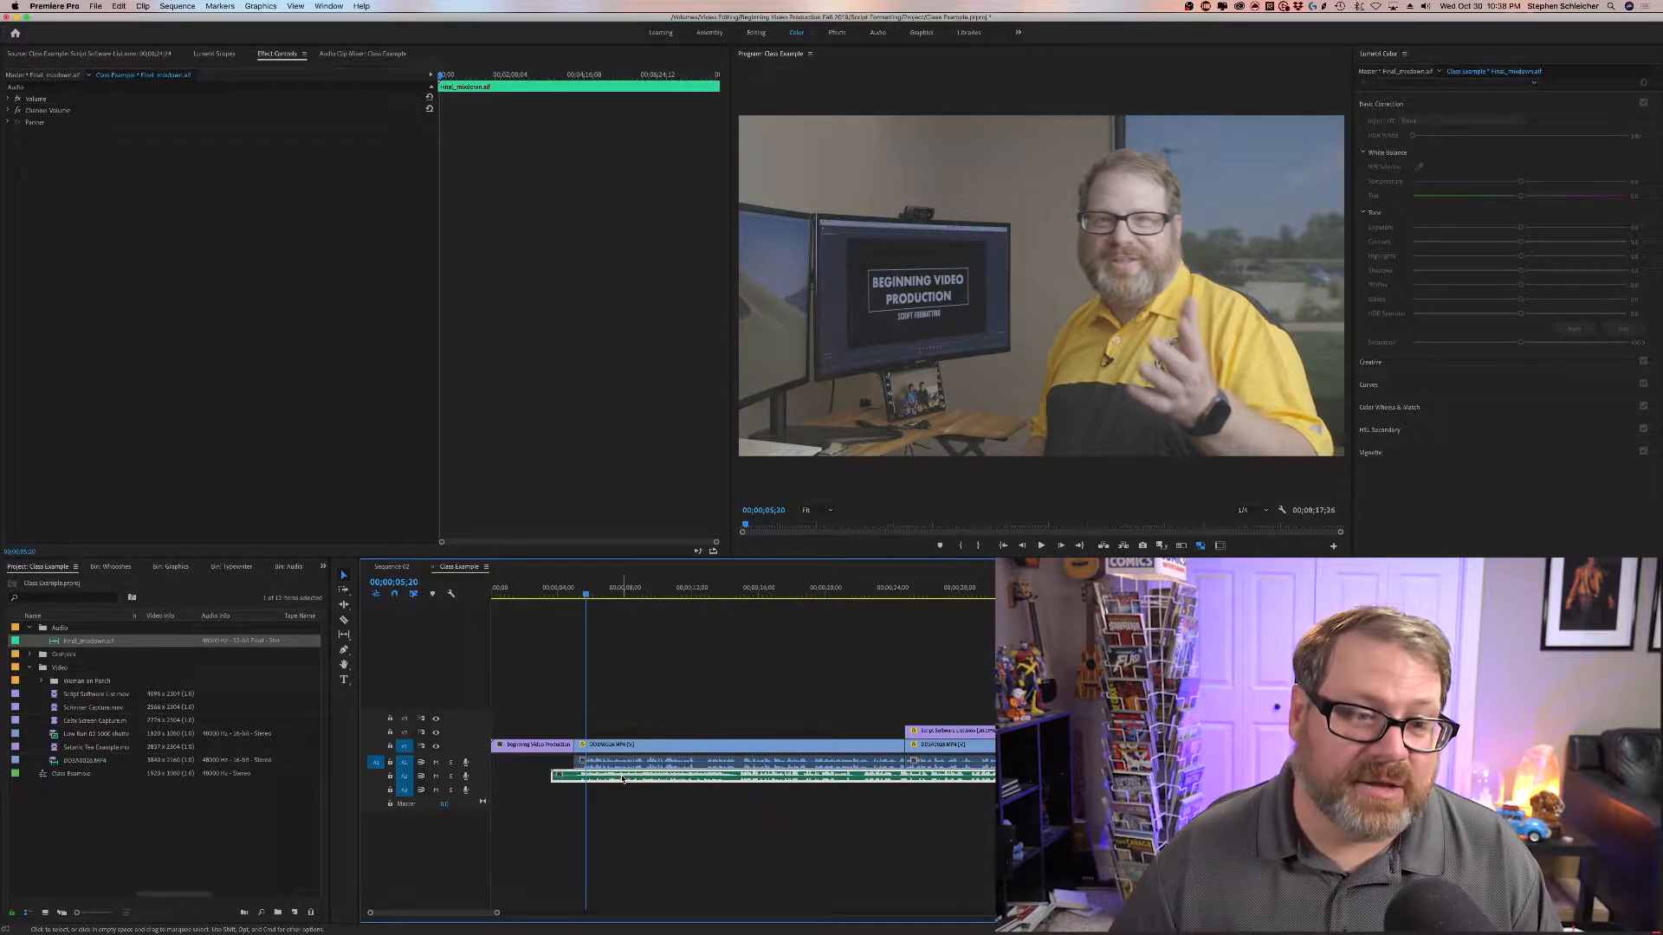
{"action": "left_click", "coordinate": [387, 568]}
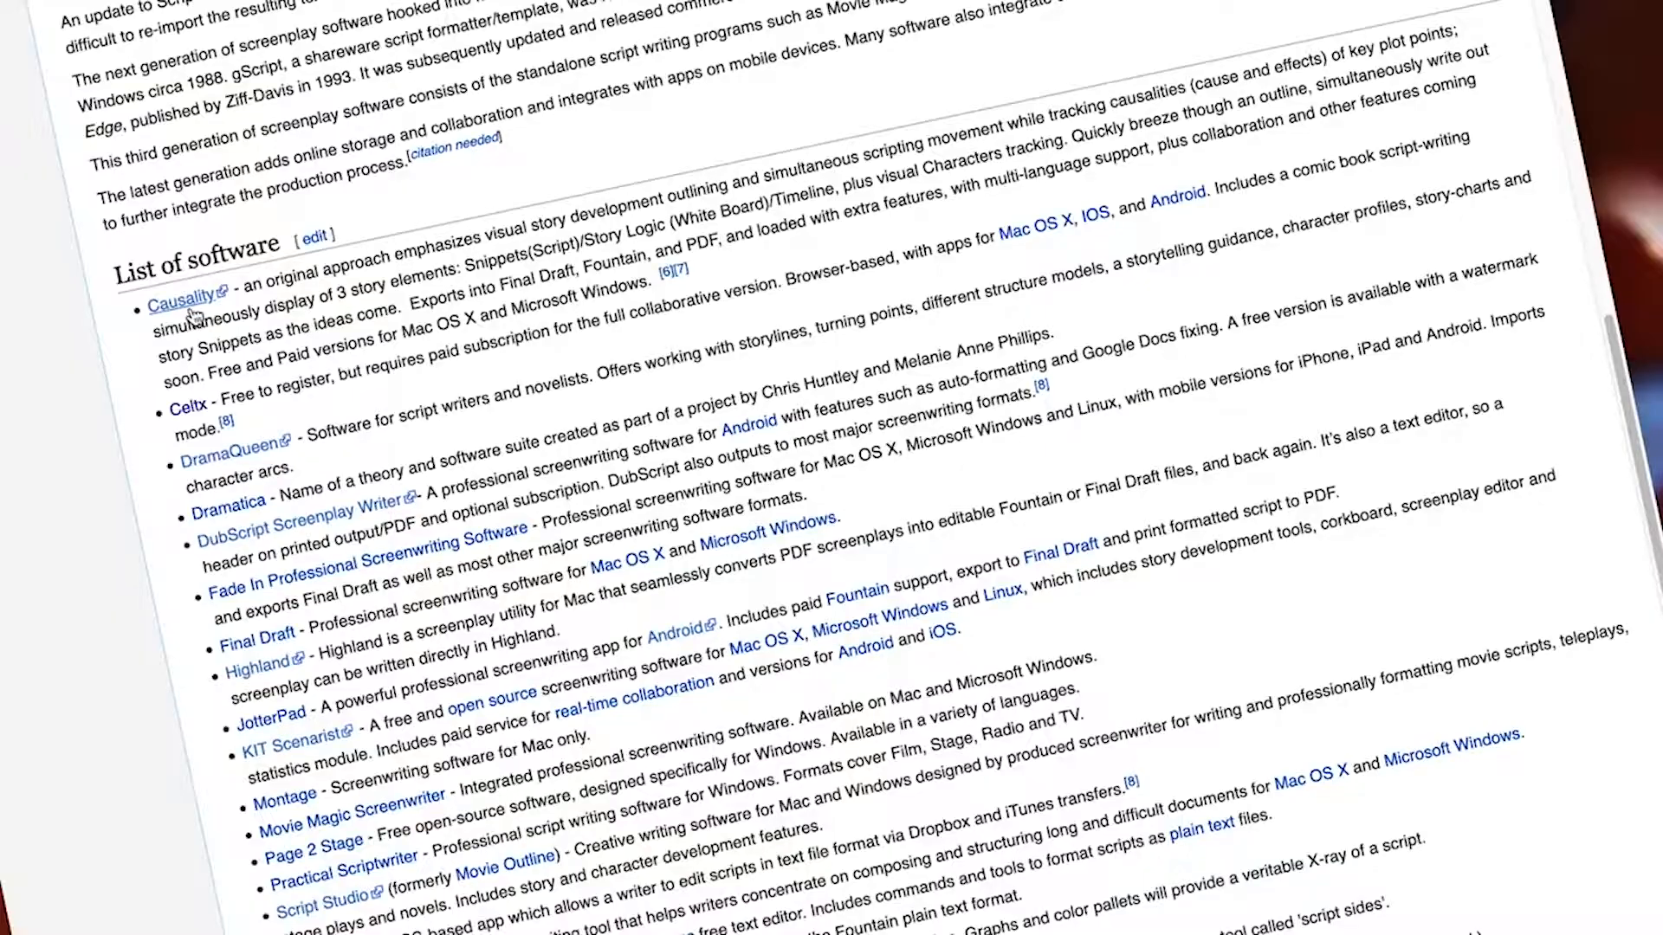
{"action": "scroll", "coordinate": [194, 316], "scroll_direction": "down", "scroll_amount": 3}
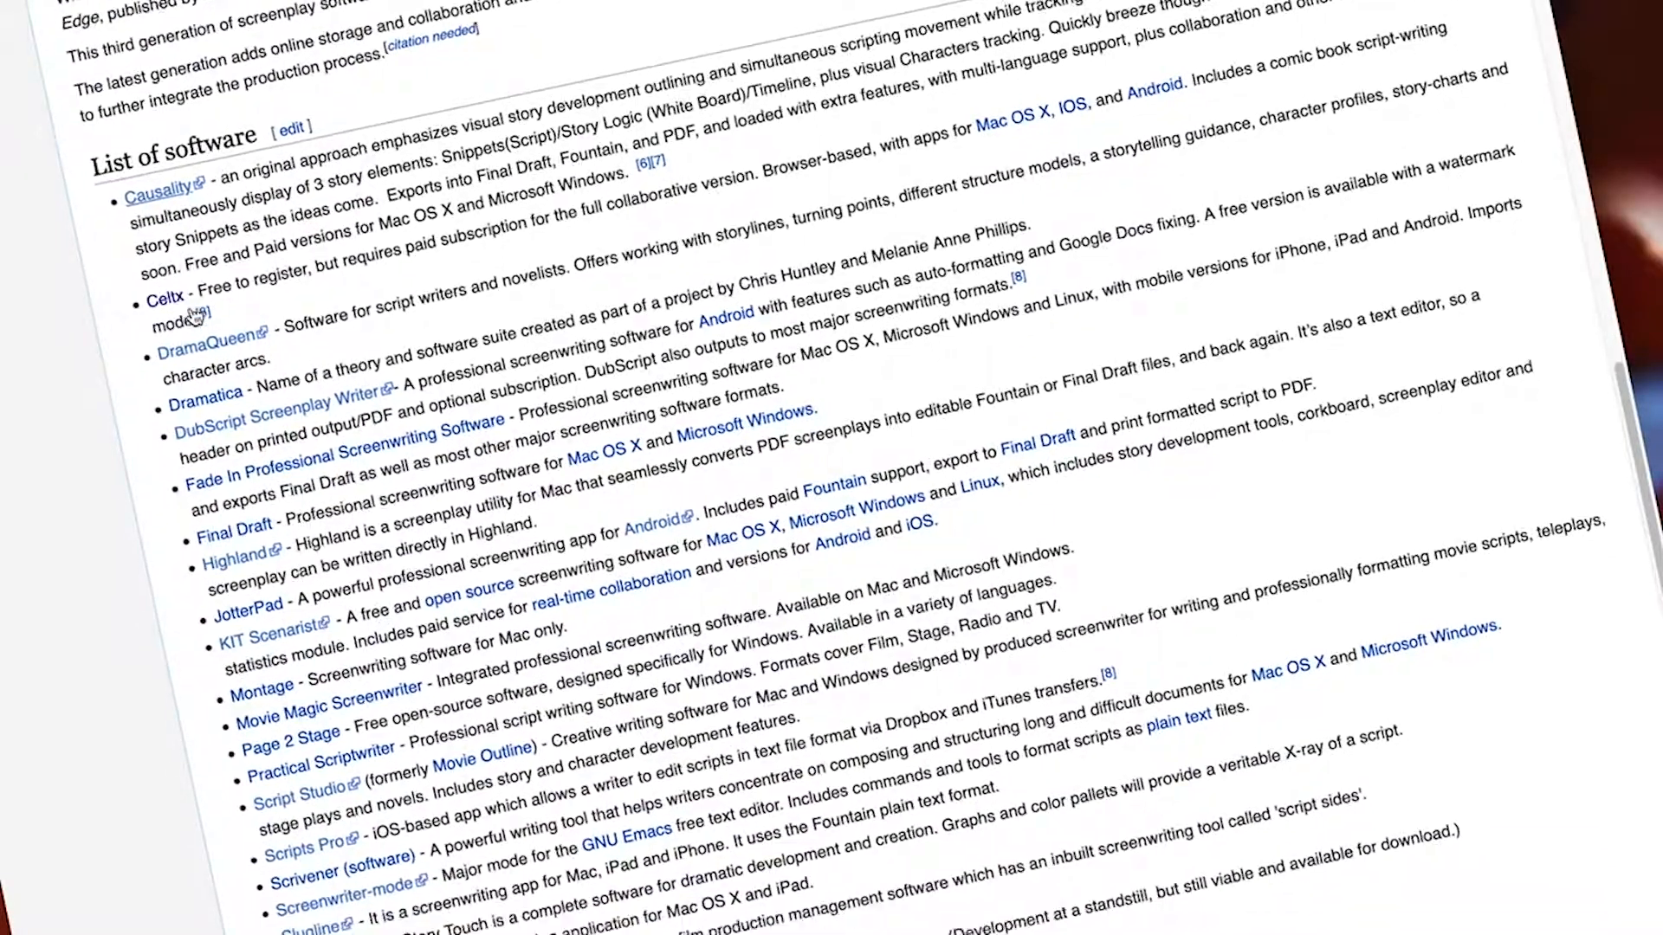
{"action": "scroll", "coordinate": [194, 316], "scroll_direction": "down", "scroll_amount": 5}
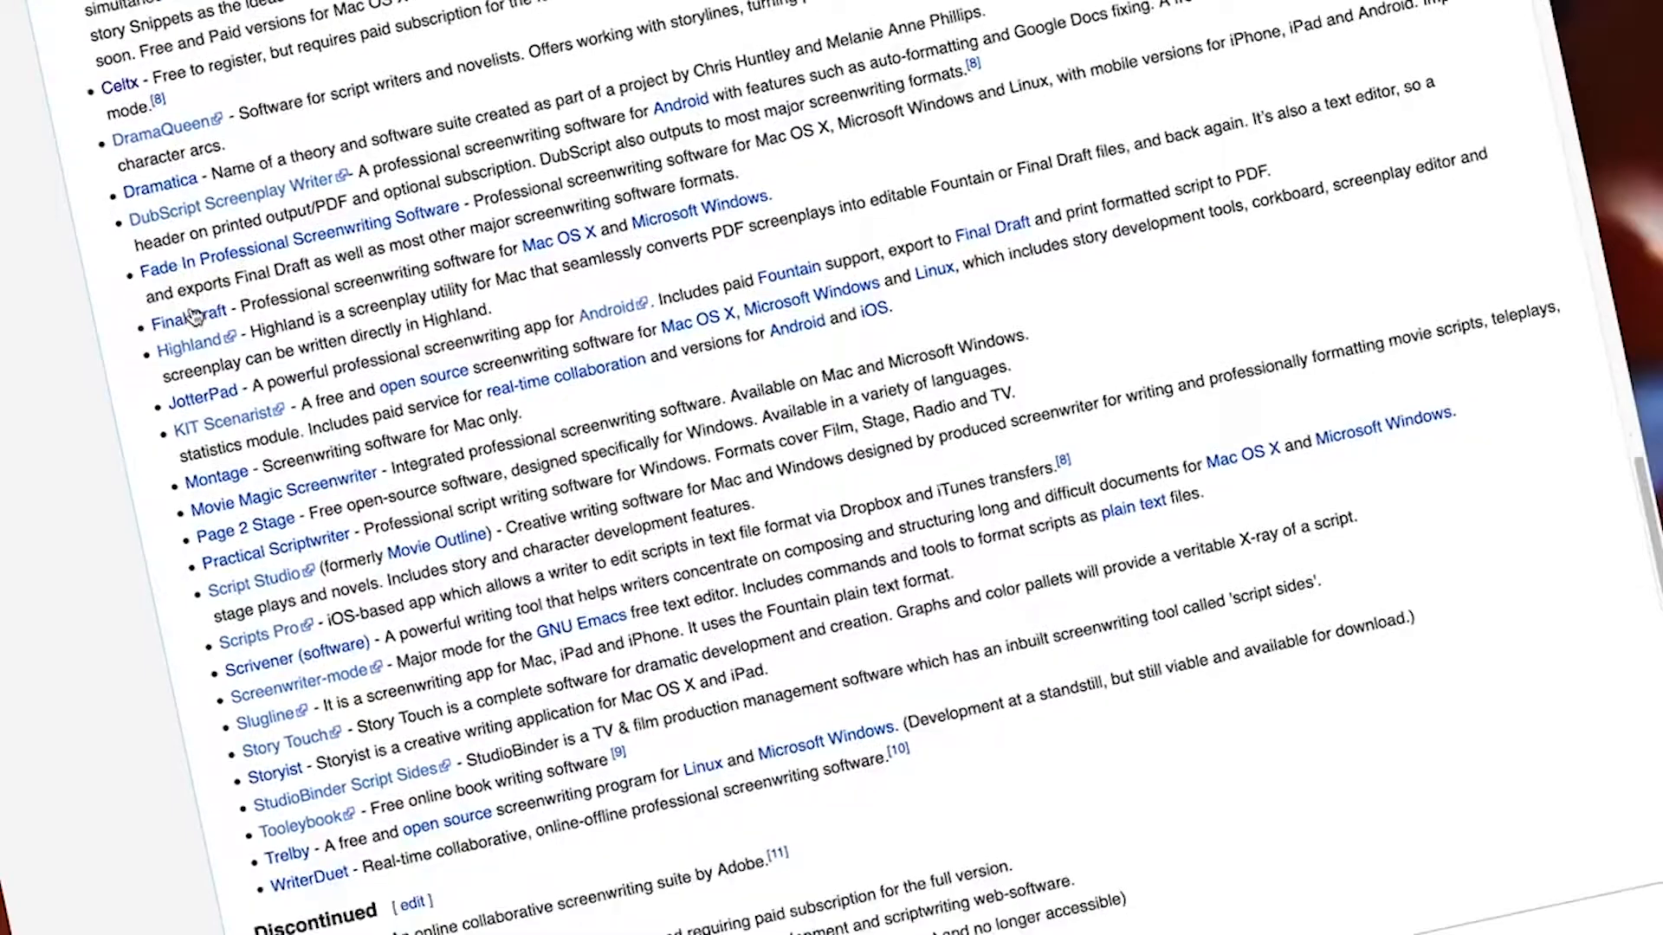
{"action": "scroll", "coordinate": [194, 316], "scroll_direction": "down", "scroll_amount": 4}
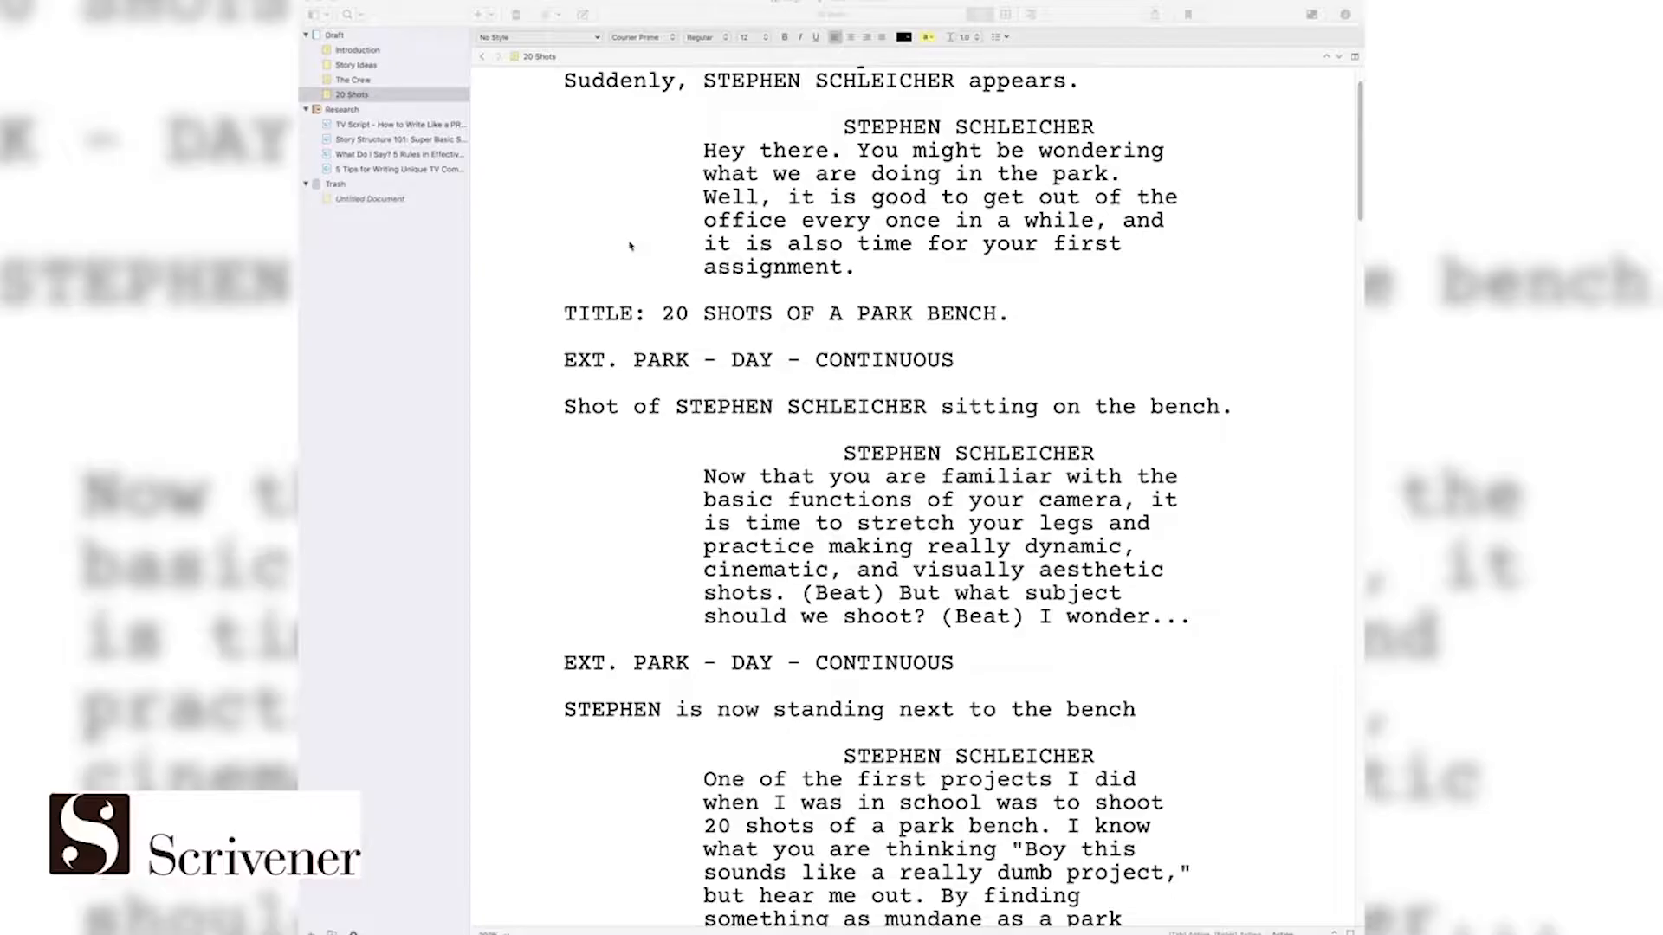
{"action": "scroll", "coordinate": [593, 276], "scroll_direction": "down", "scroll_amount": 3}
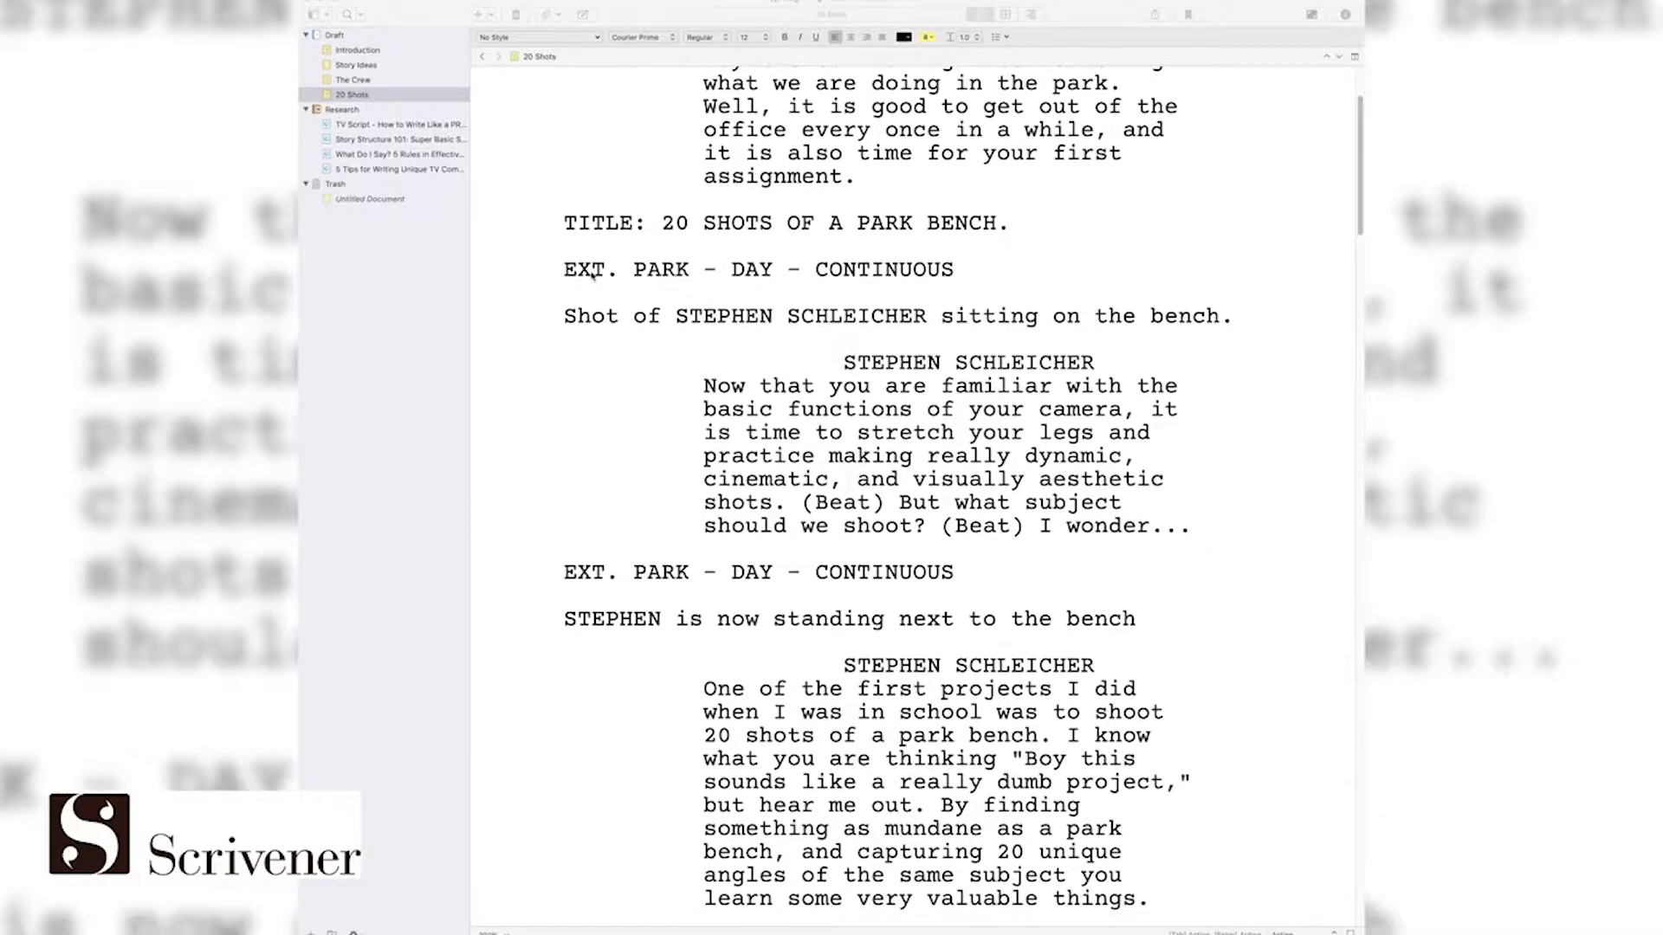
{"action": "scroll", "coordinate": [593, 275], "scroll_direction": "down", "scroll_amount": 10}
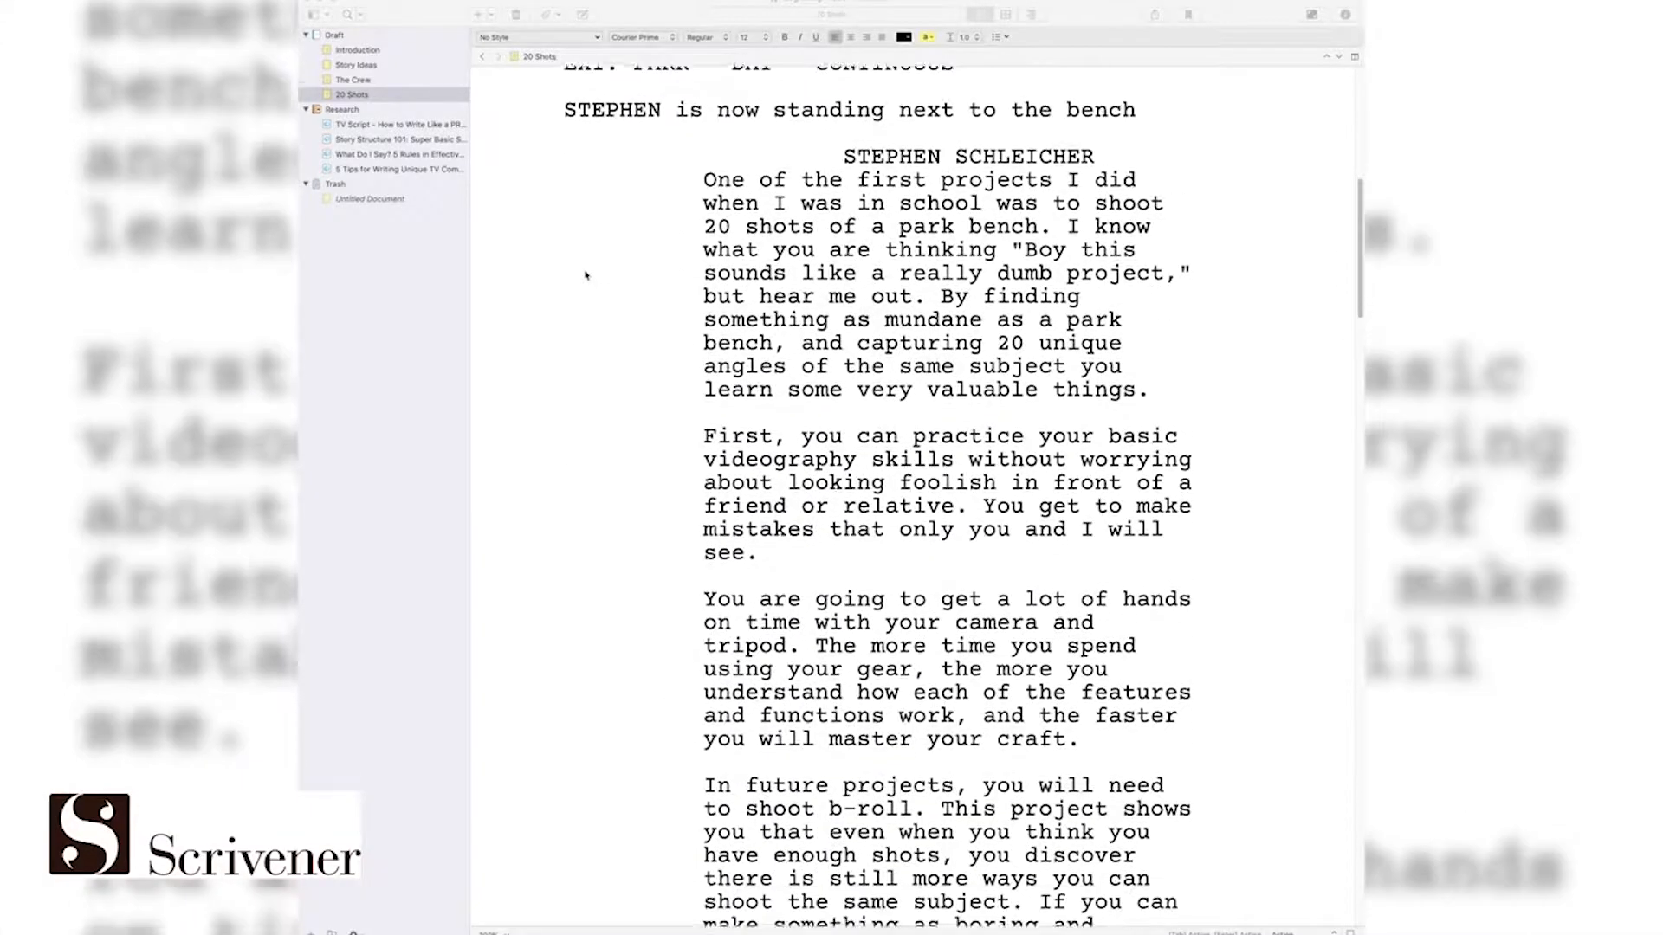
{"action": "scroll", "coordinate": [586, 275], "scroll_direction": "down", "scroll_amount": 13}
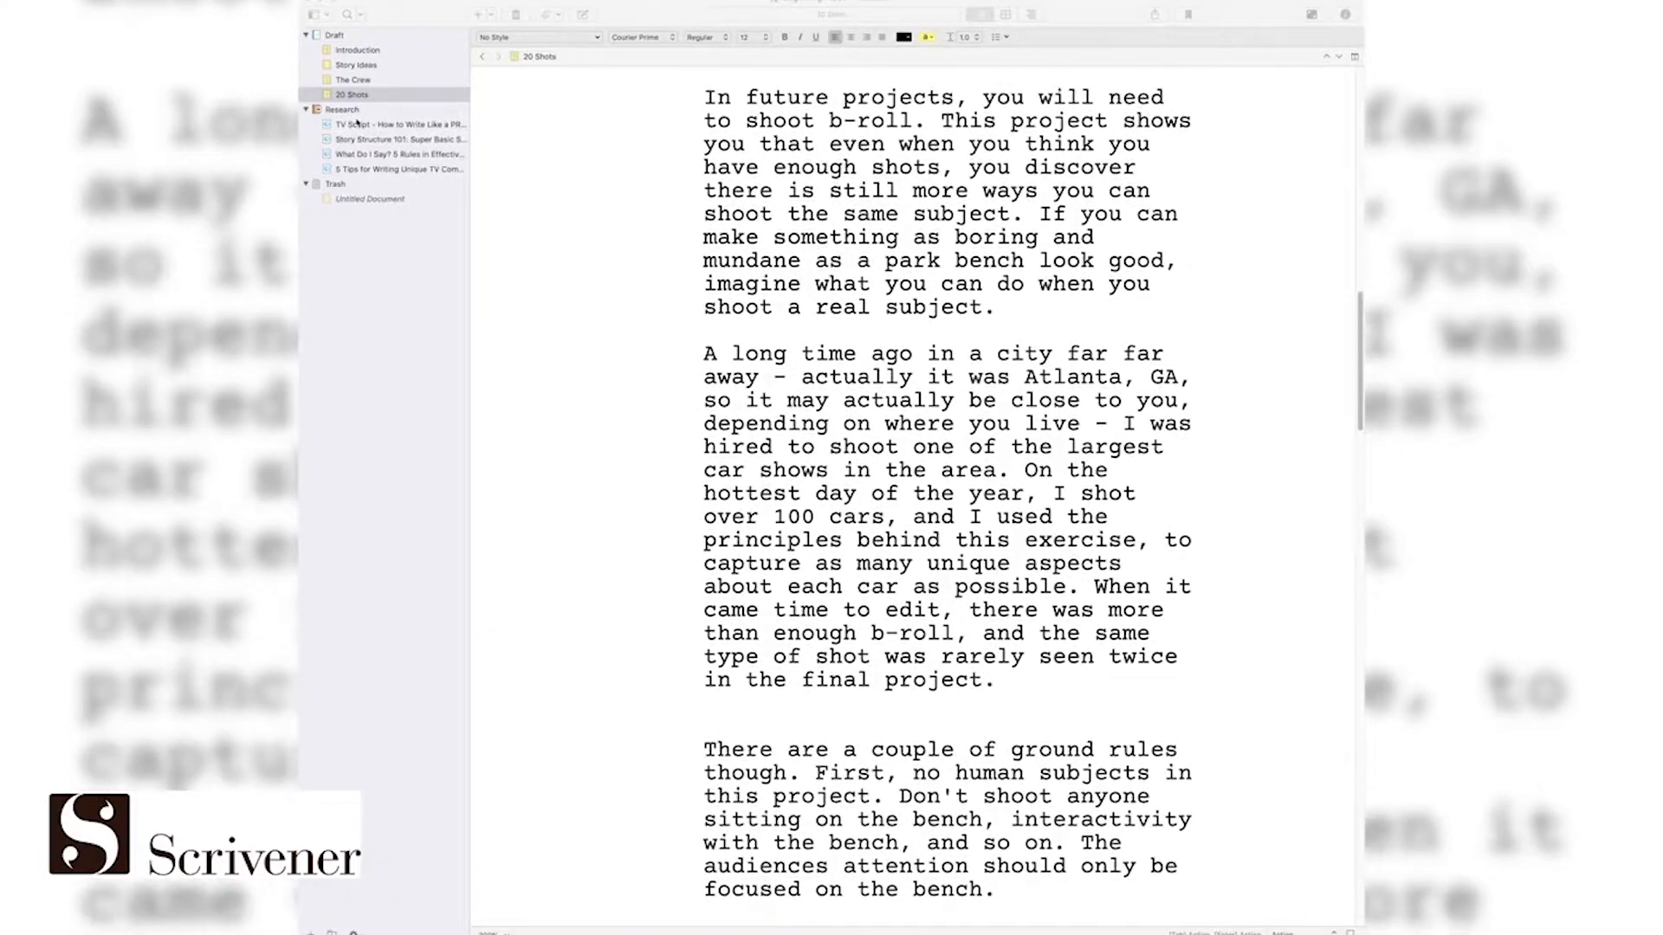
{"action": "left_click", "coordinate": [360, 154]}
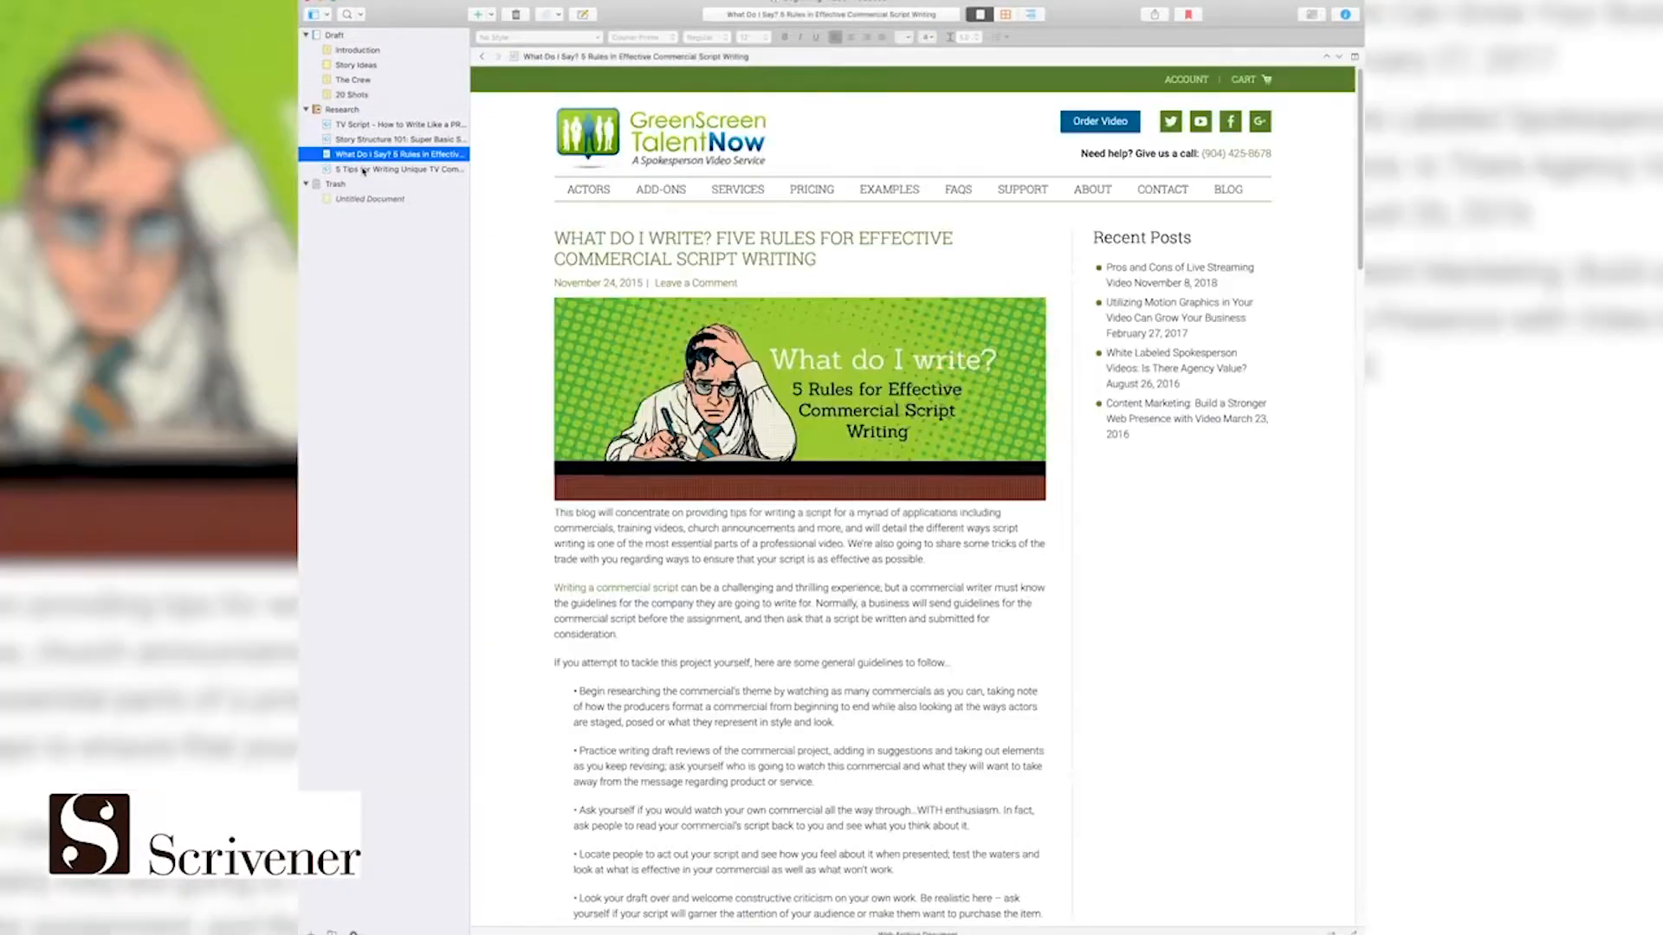
{"action": "left_click", "coordinate": [364, 168]}
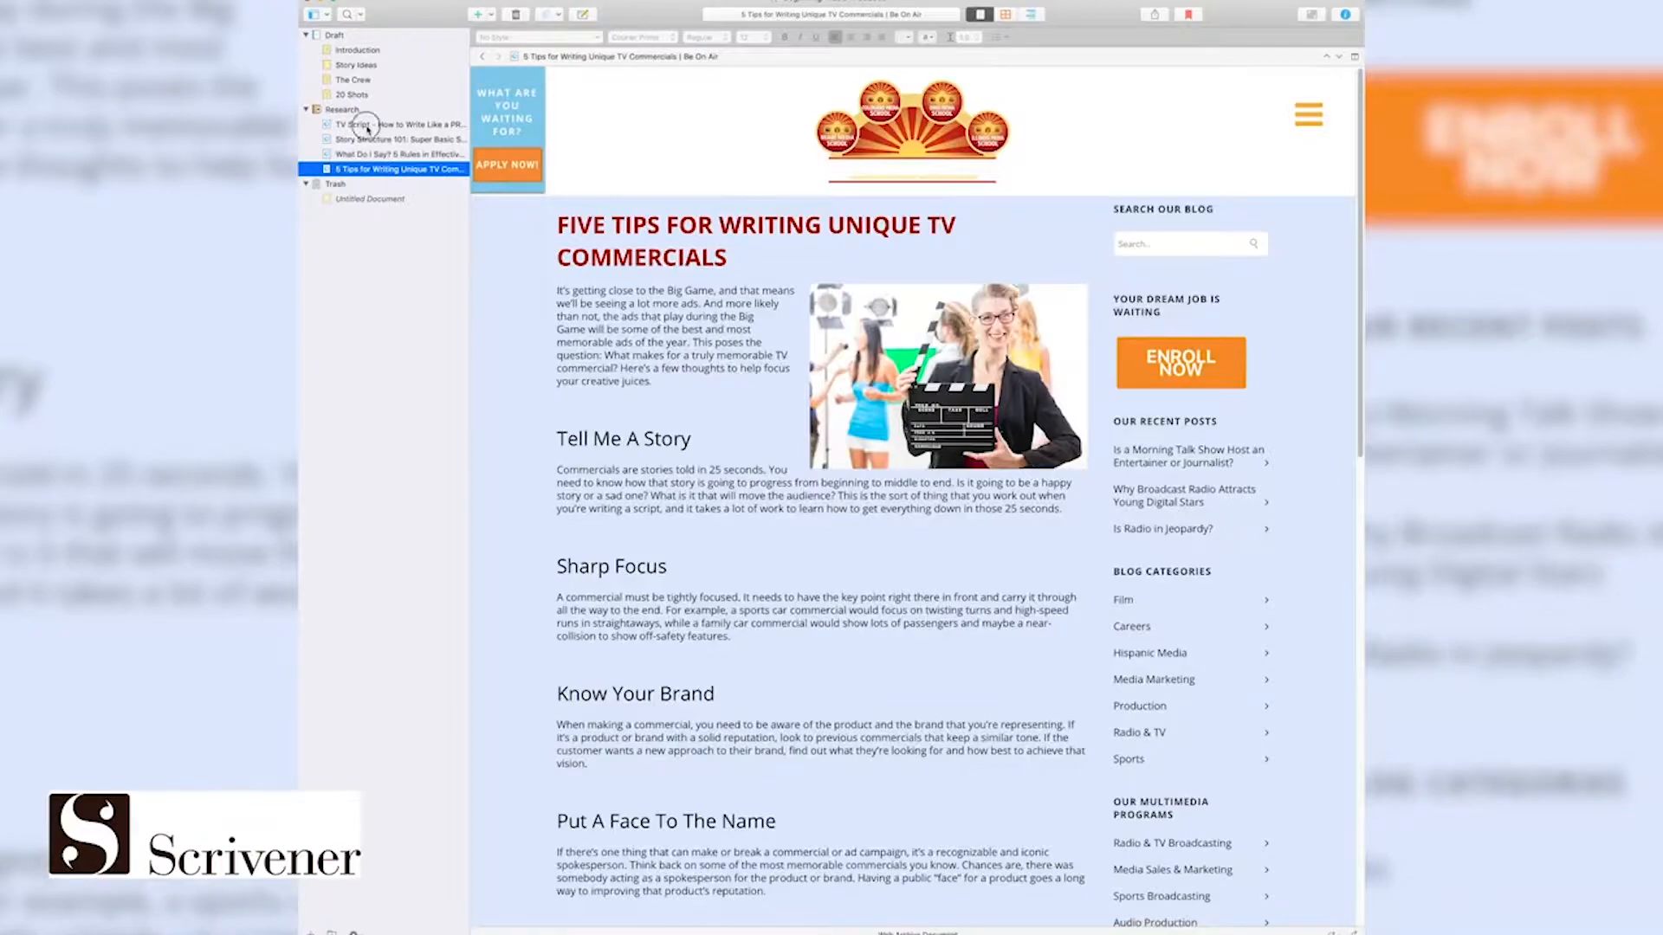
{"action": "left_click", "coordinate": [366, 124]}
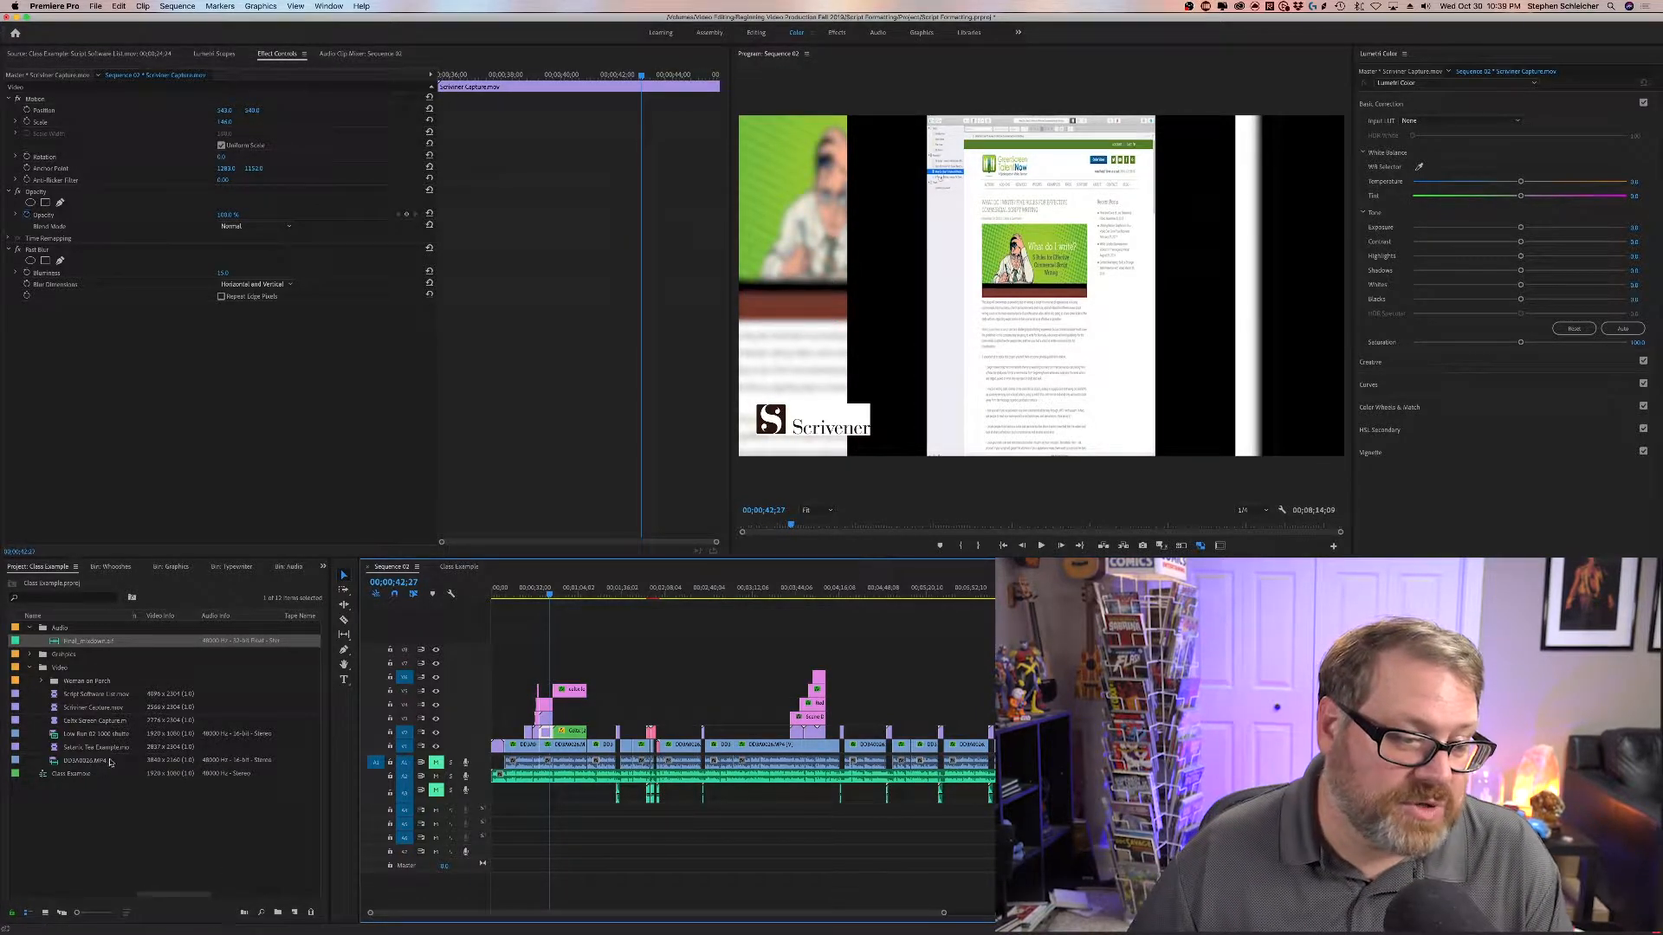
Step: Open the media export settings for the Class Example sequence from the project's bin
{"action": "left_click", "coordinate": [62, 779]}
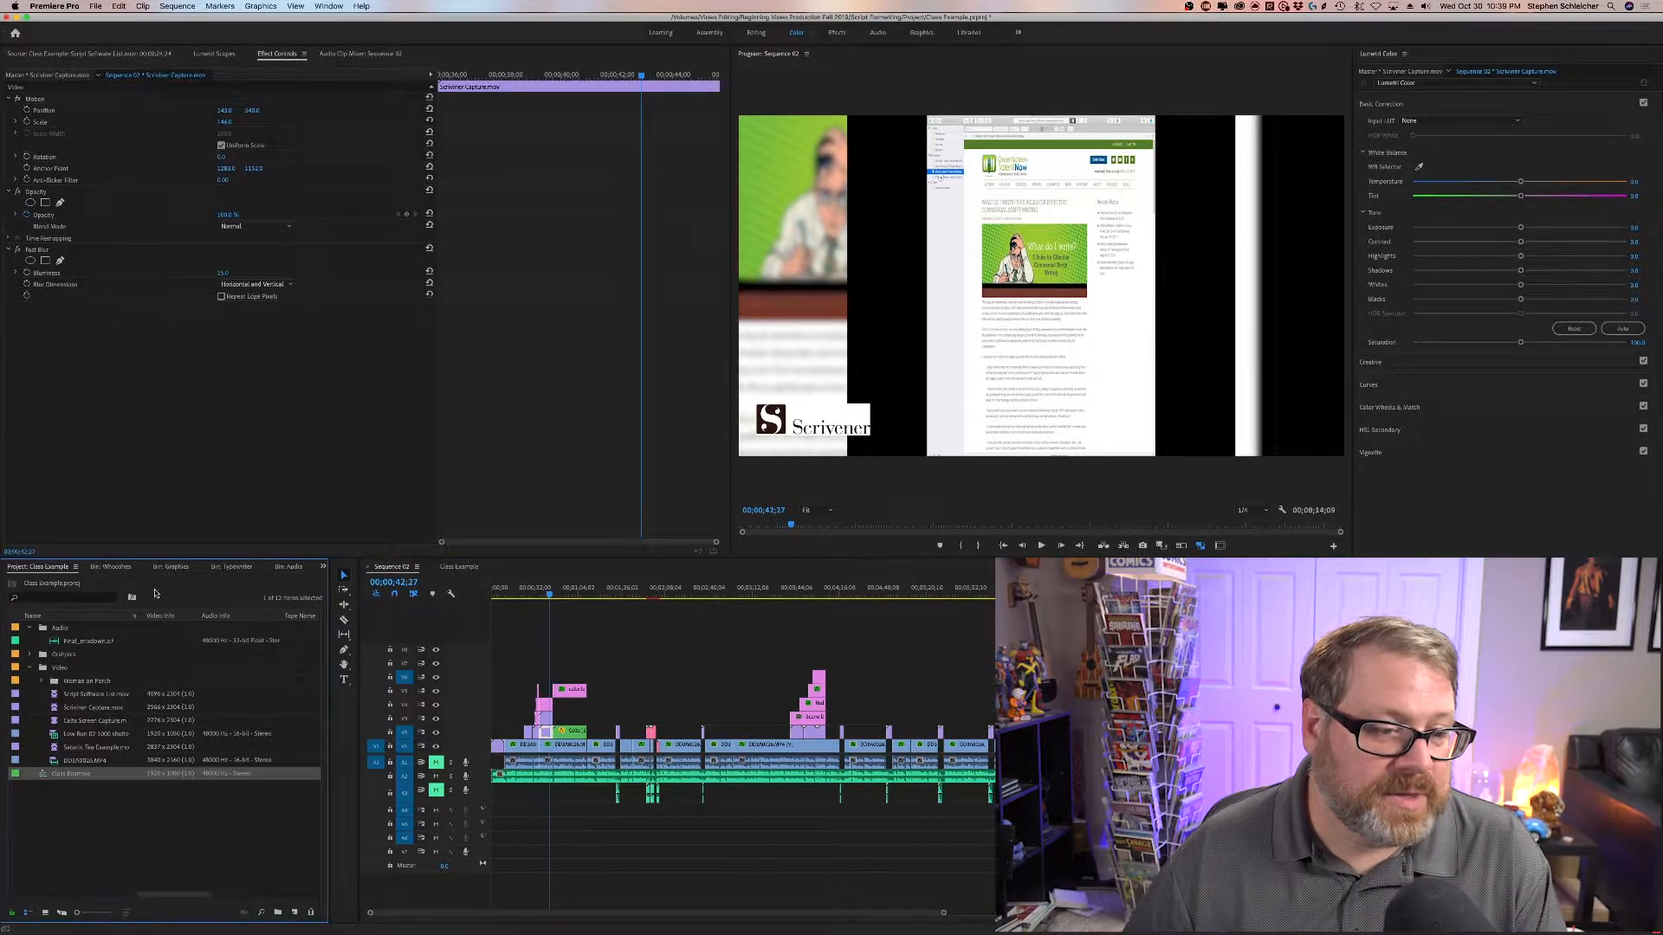
{"action": "right_click", "coordinate": [68, 781]}
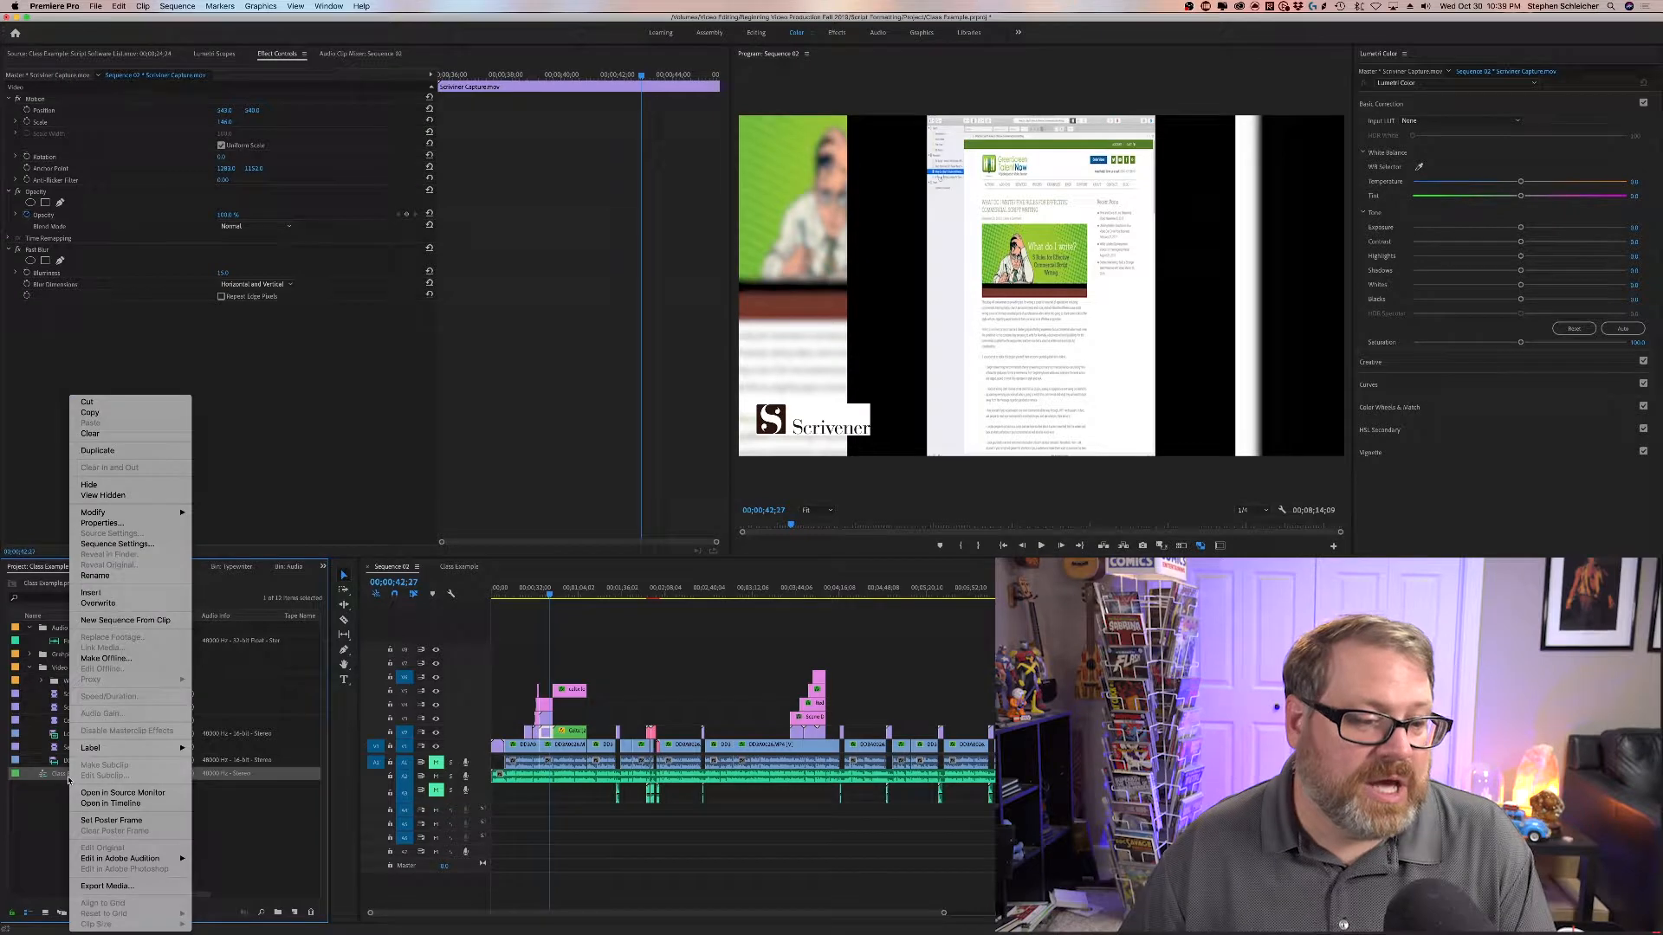
{"action": "left_click", "coordinate": [115, 885]}
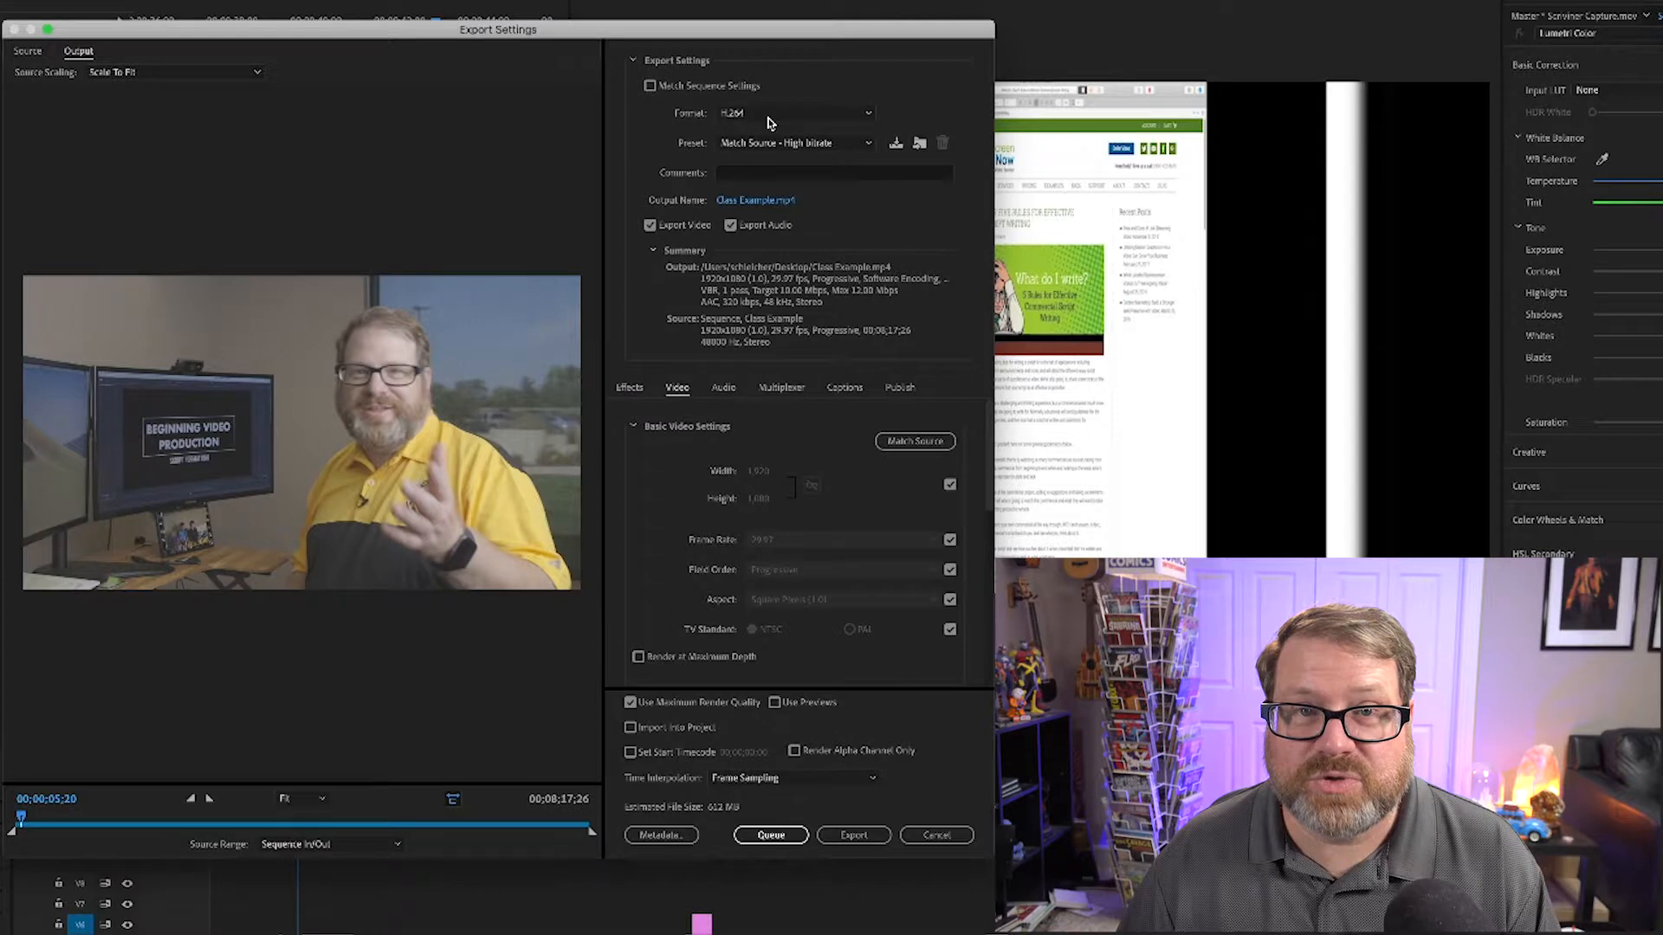
Step: Look over the H.264 export presets and try the MPEG4 export format
{"action": "left_click", "coordinate": [756, 149]}
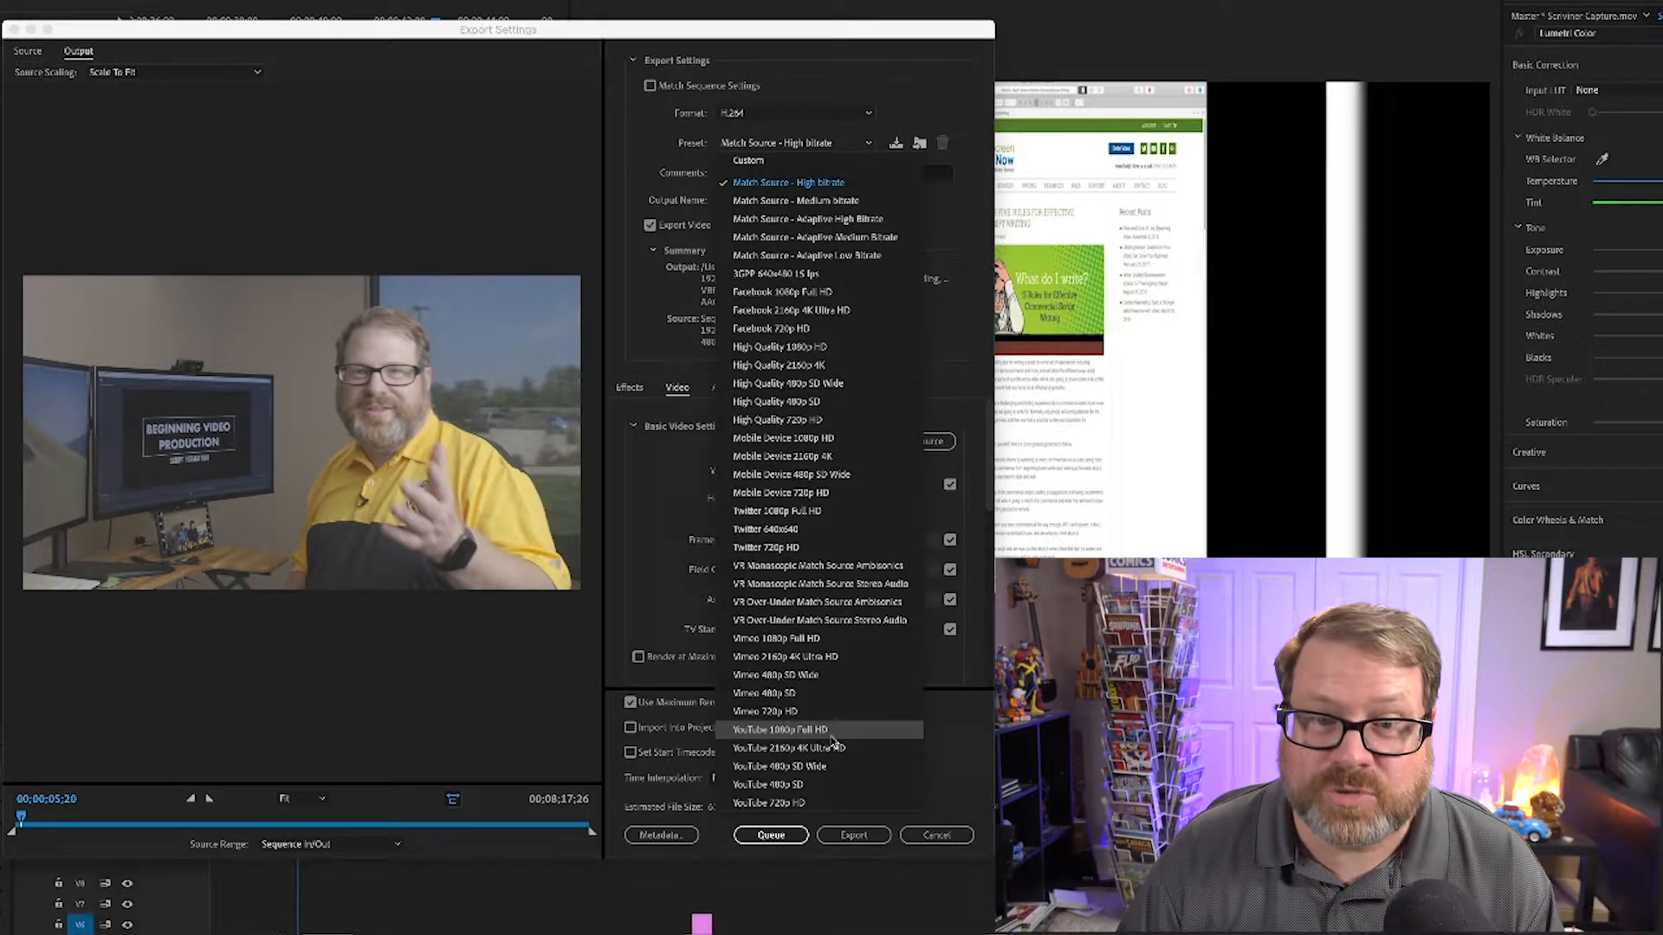
{"action": "left_click", "coordinate": [804, 85]}
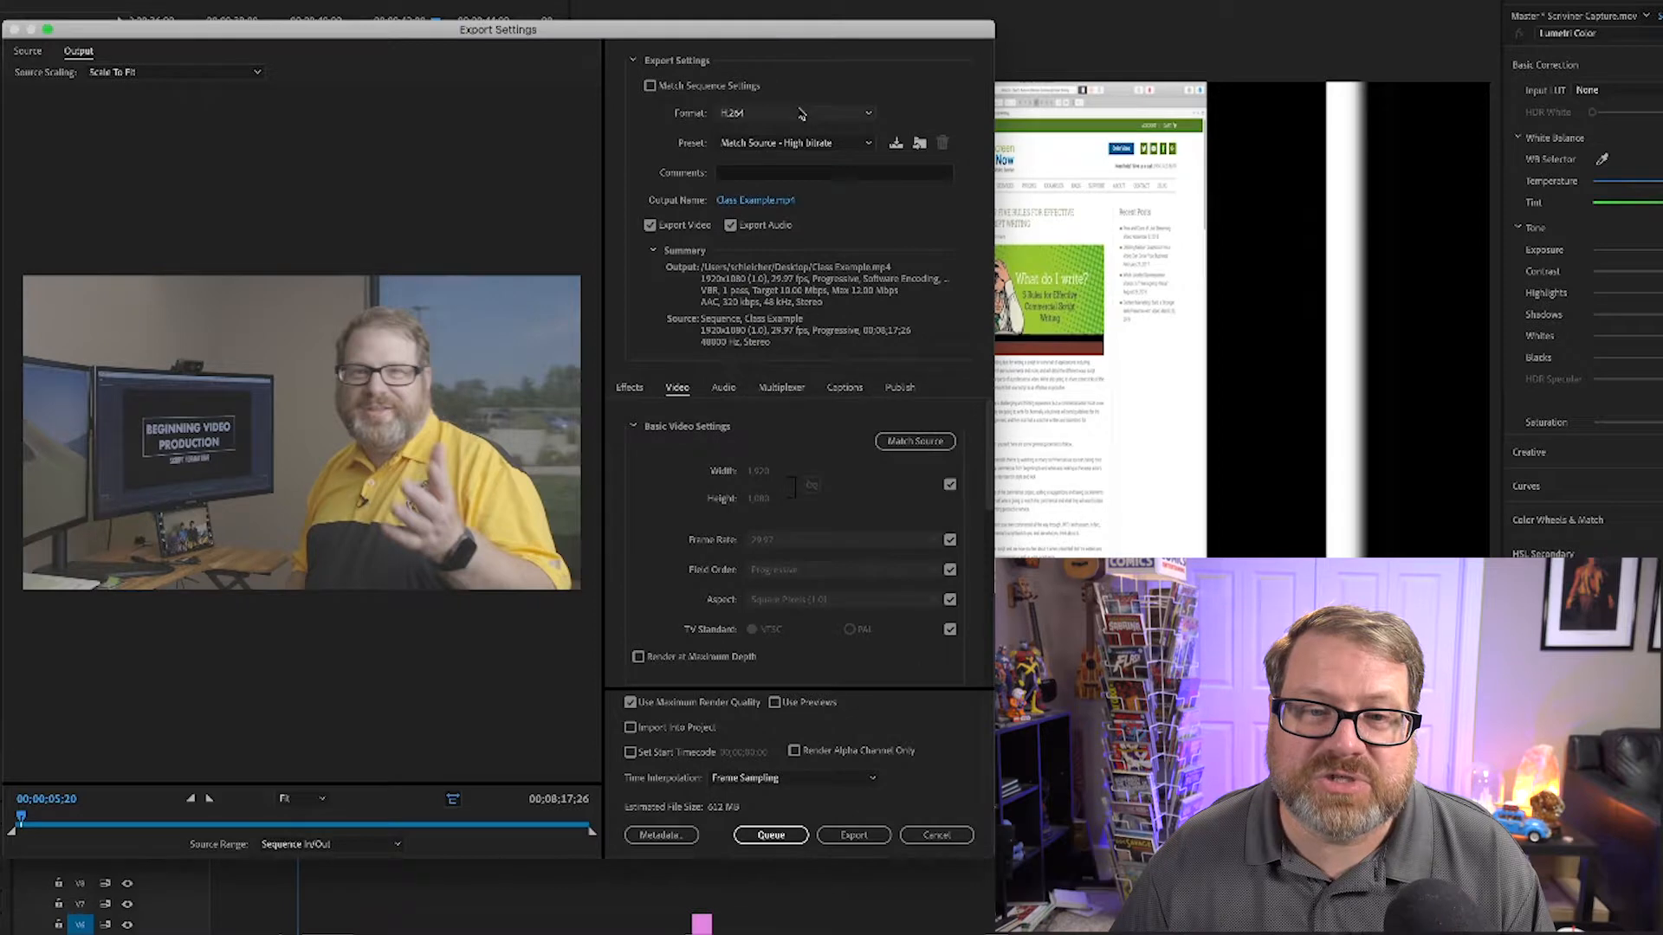
{"action": "left_click", "coordinate": [801, 112]}
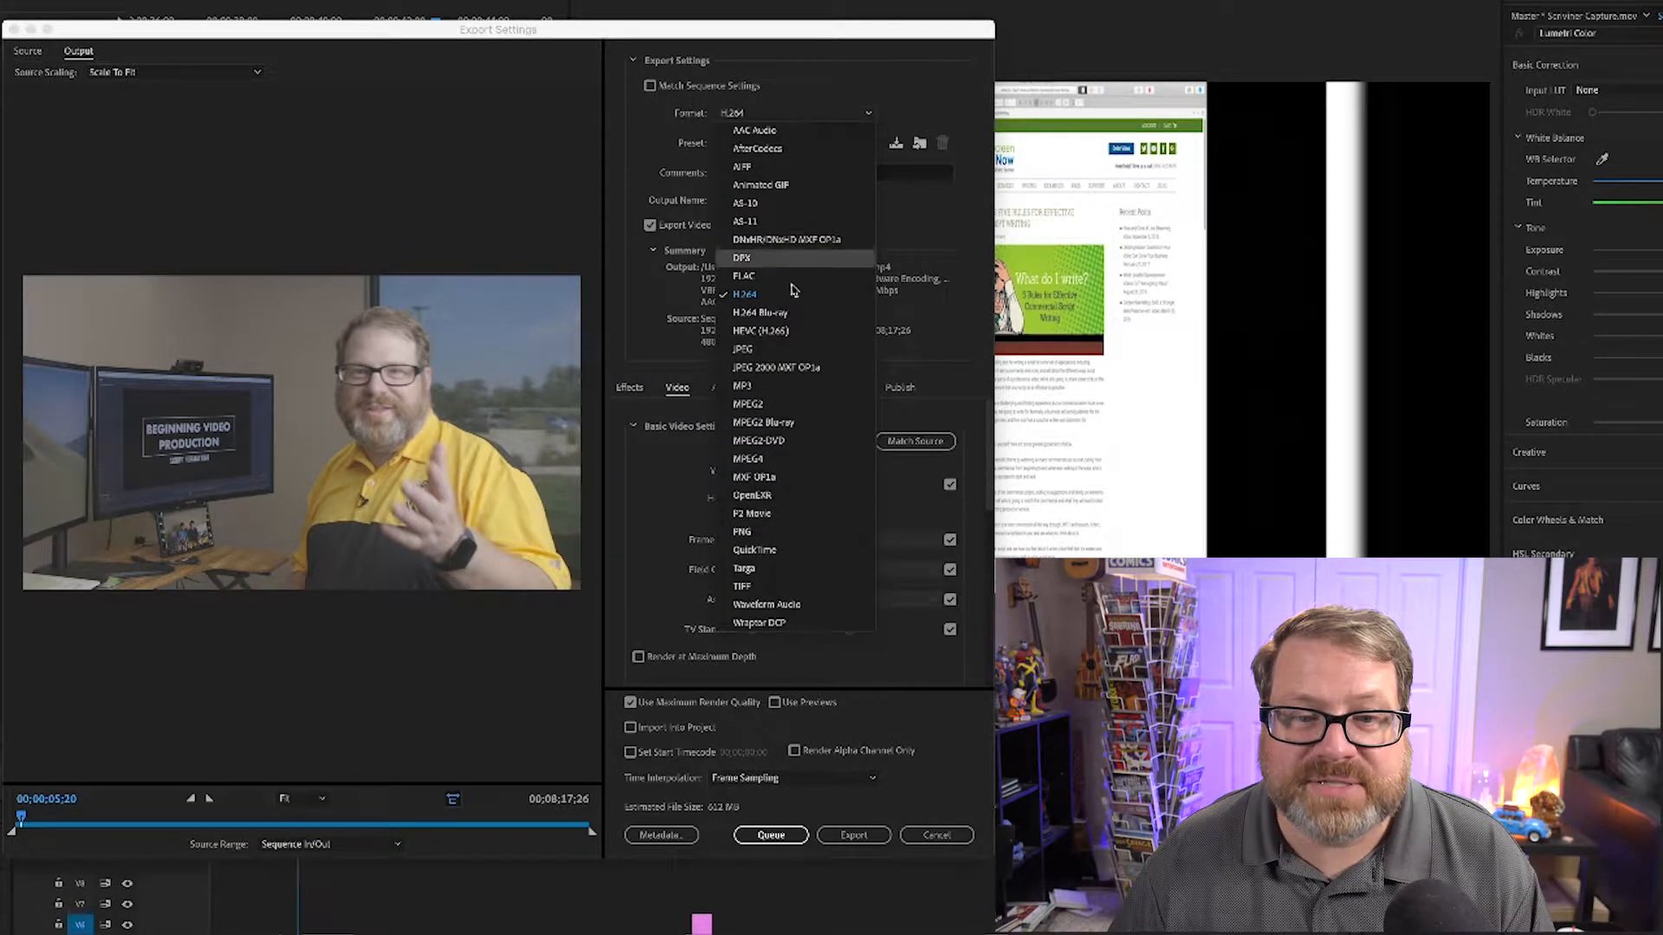
{"action": "left_click", "coordinate": [791, 457]}
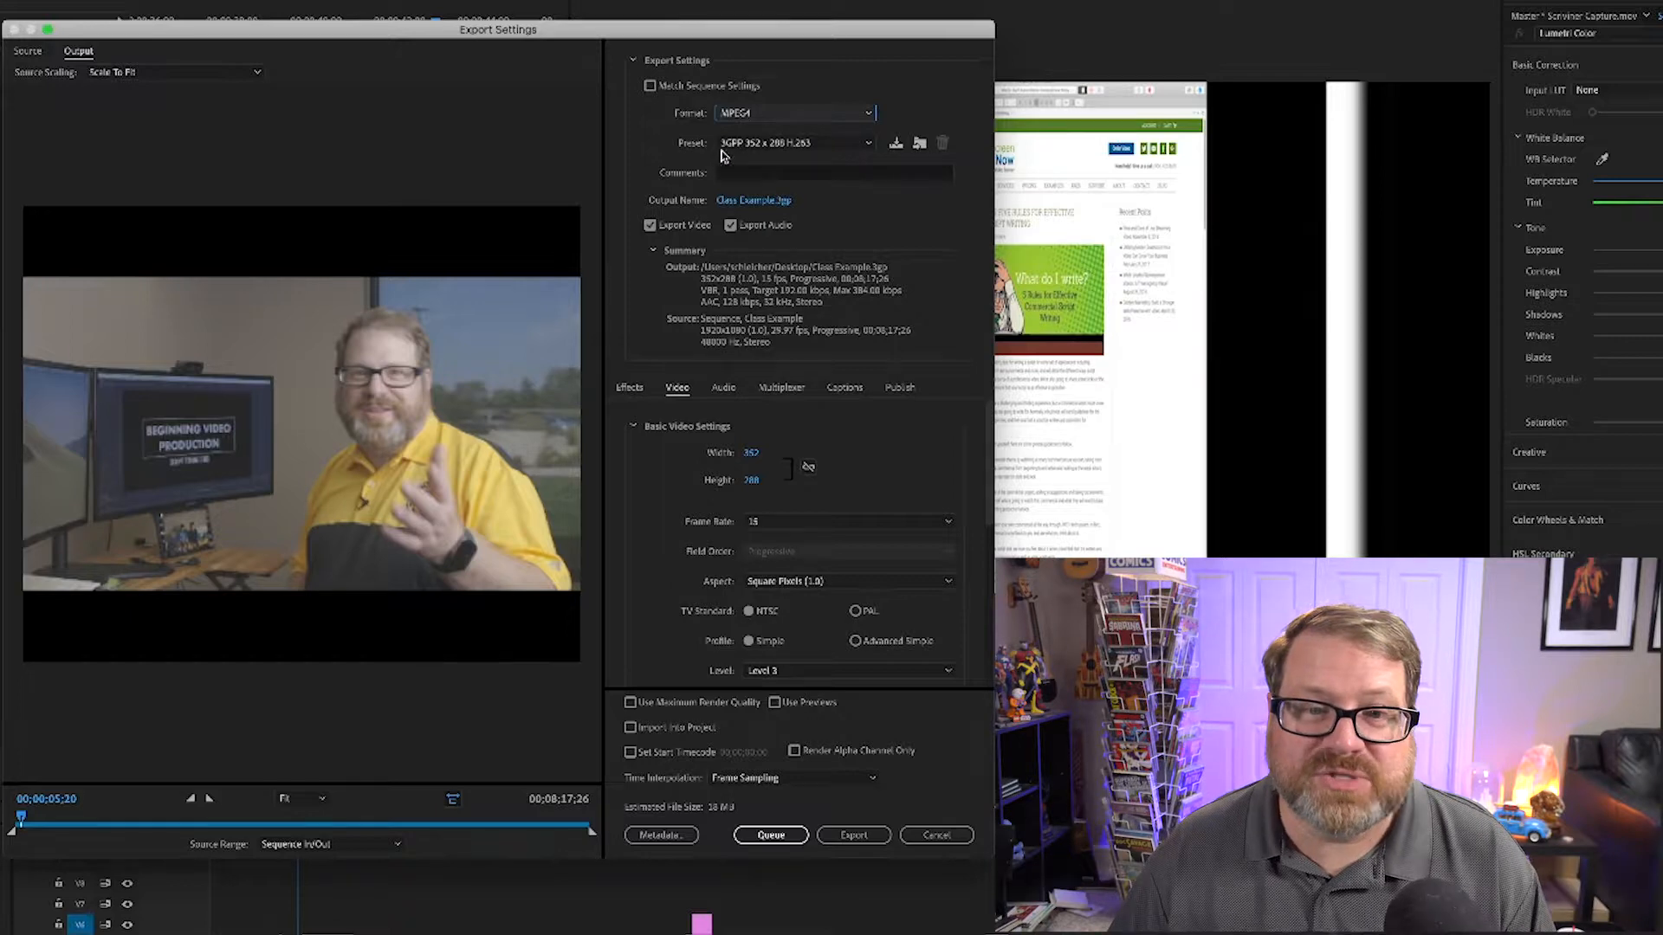
Step: Set the export format to H.264 with the YouTube 1080p Full HD preset
{"action": "left_click", "coordinate": [758, 119]}
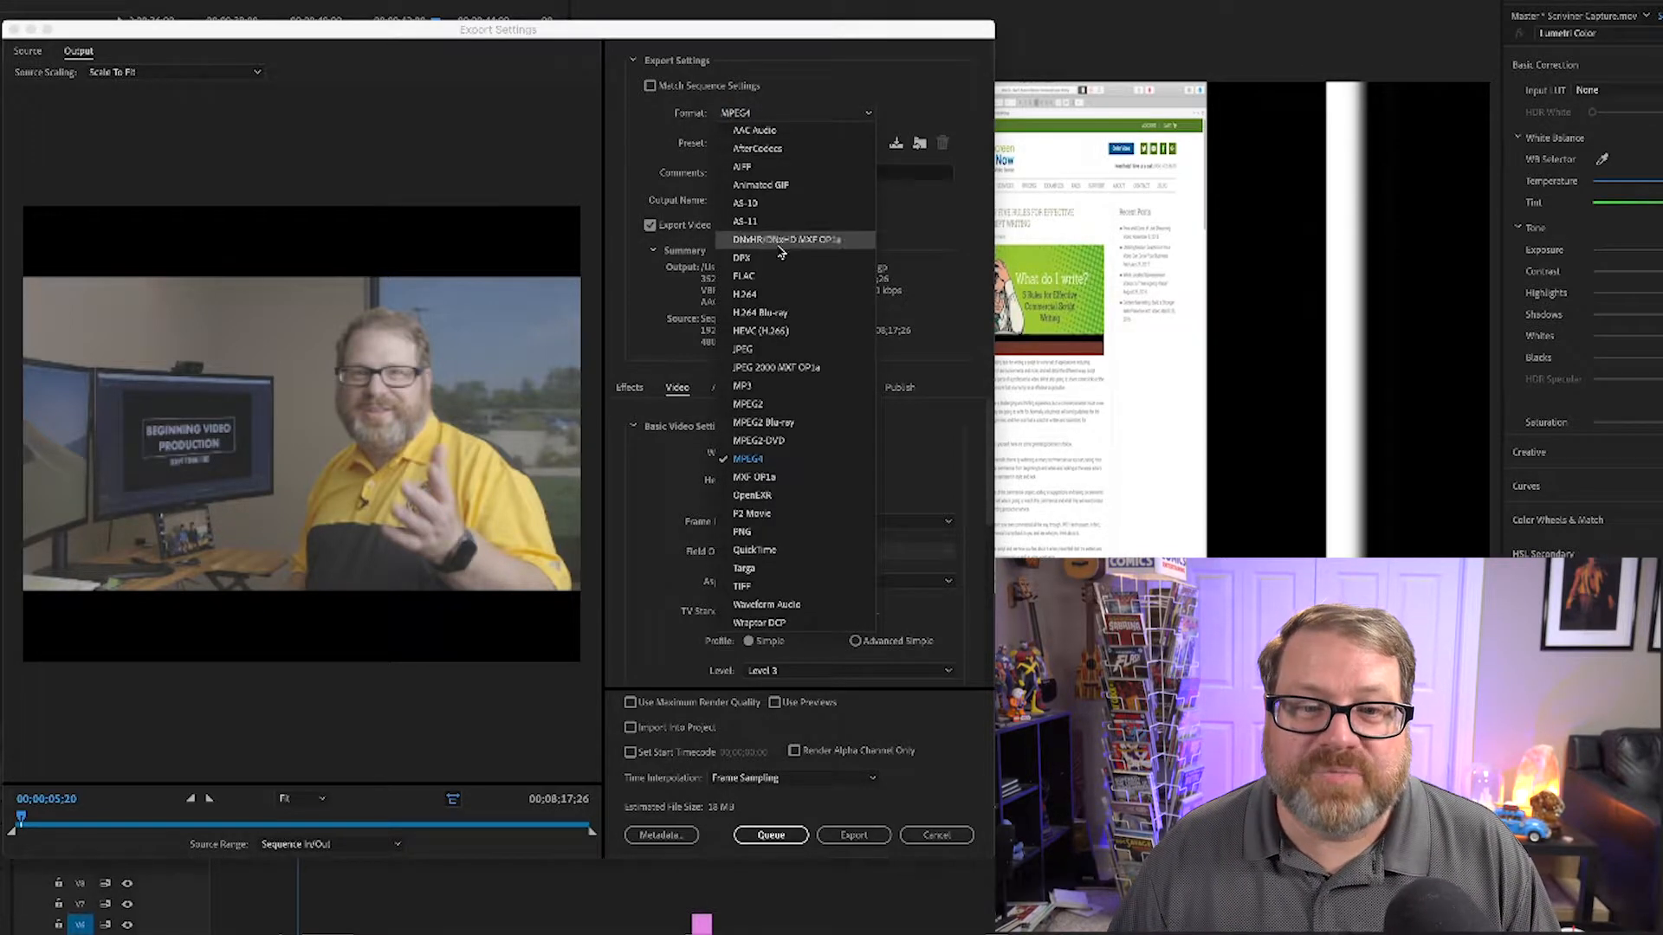
{"action": "left_click", "coordinate": [780, 294]}
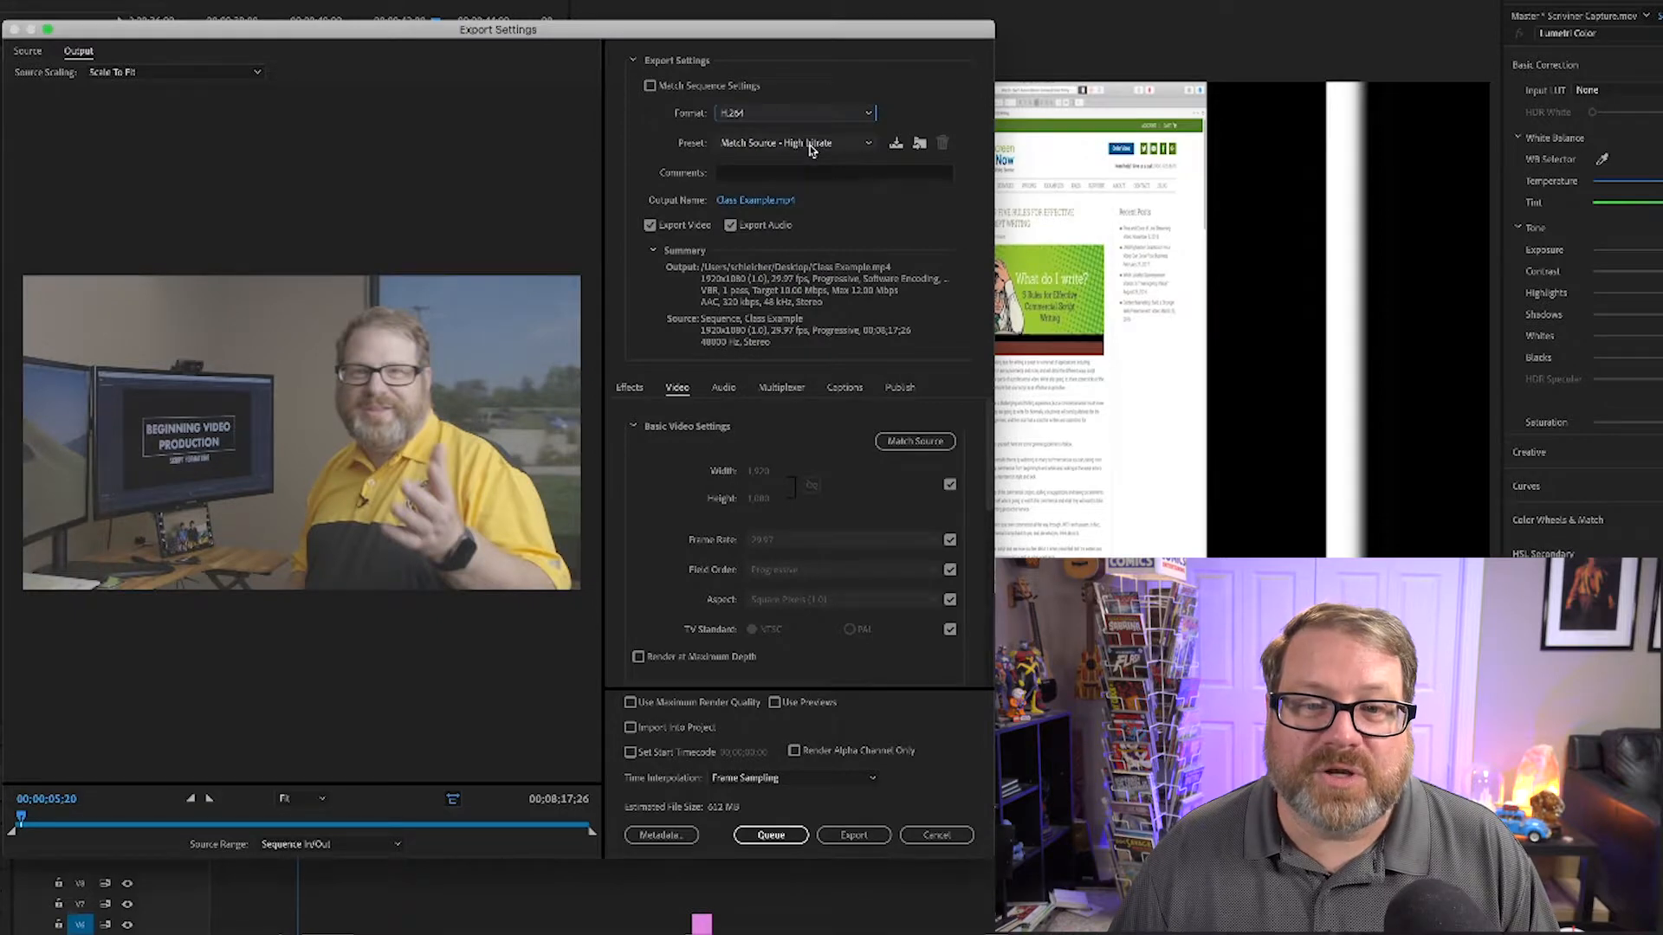
{"action": "left_click", "coordinate": [811, 146]}
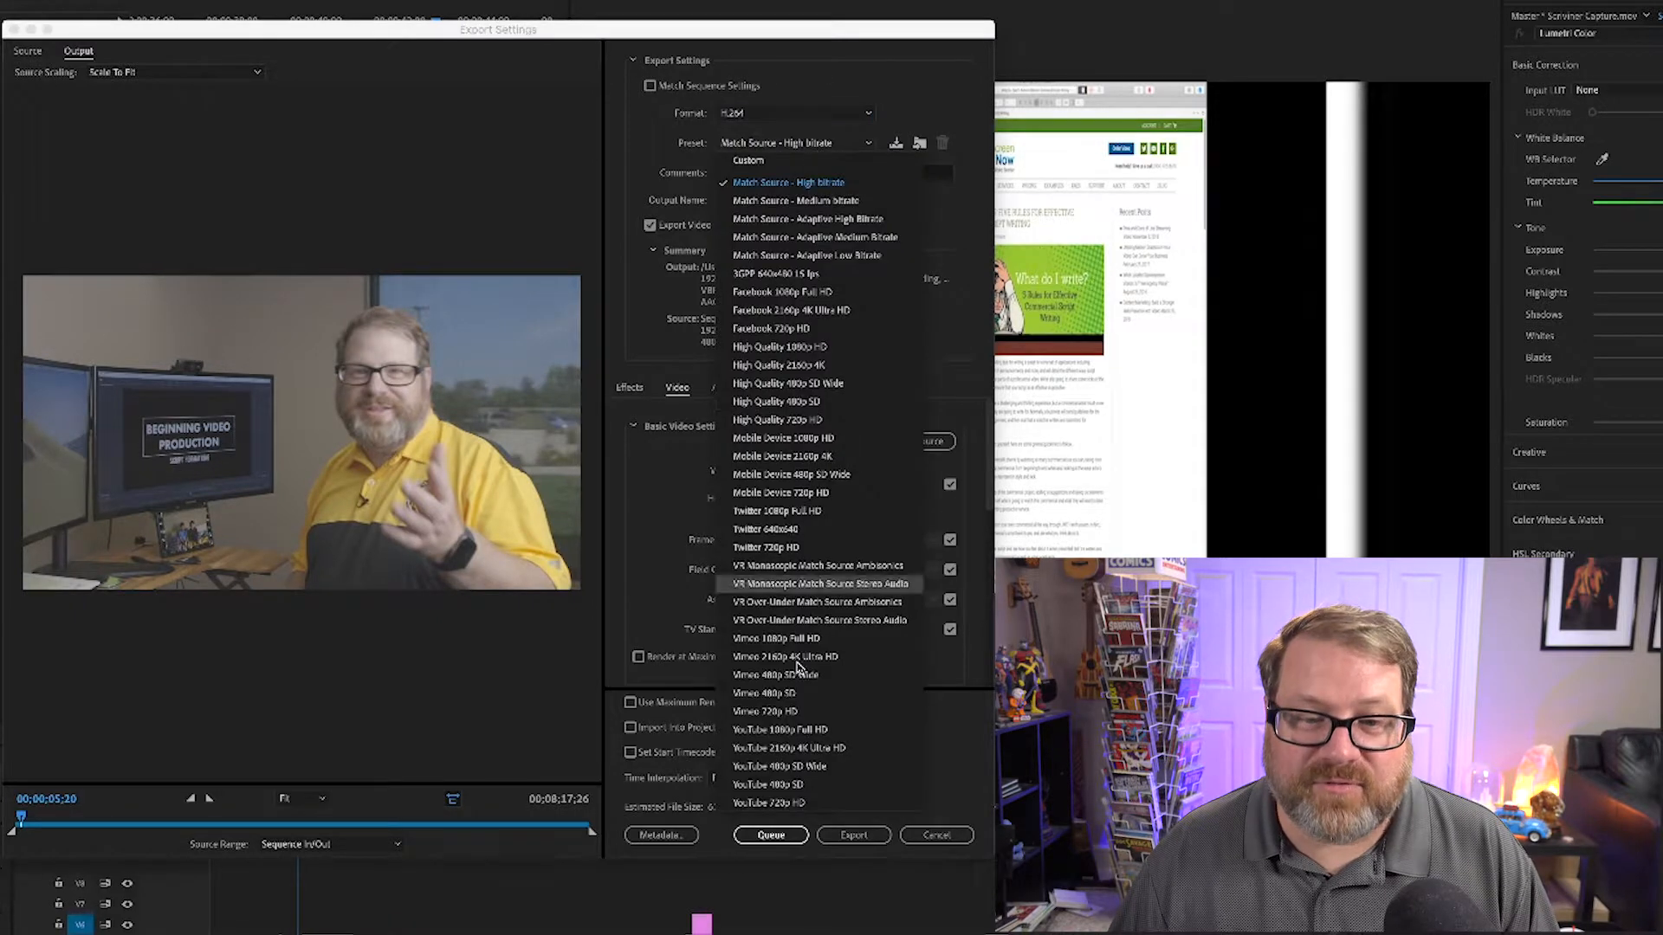
{"action": "left_click", "coordinate": [850, 734]}
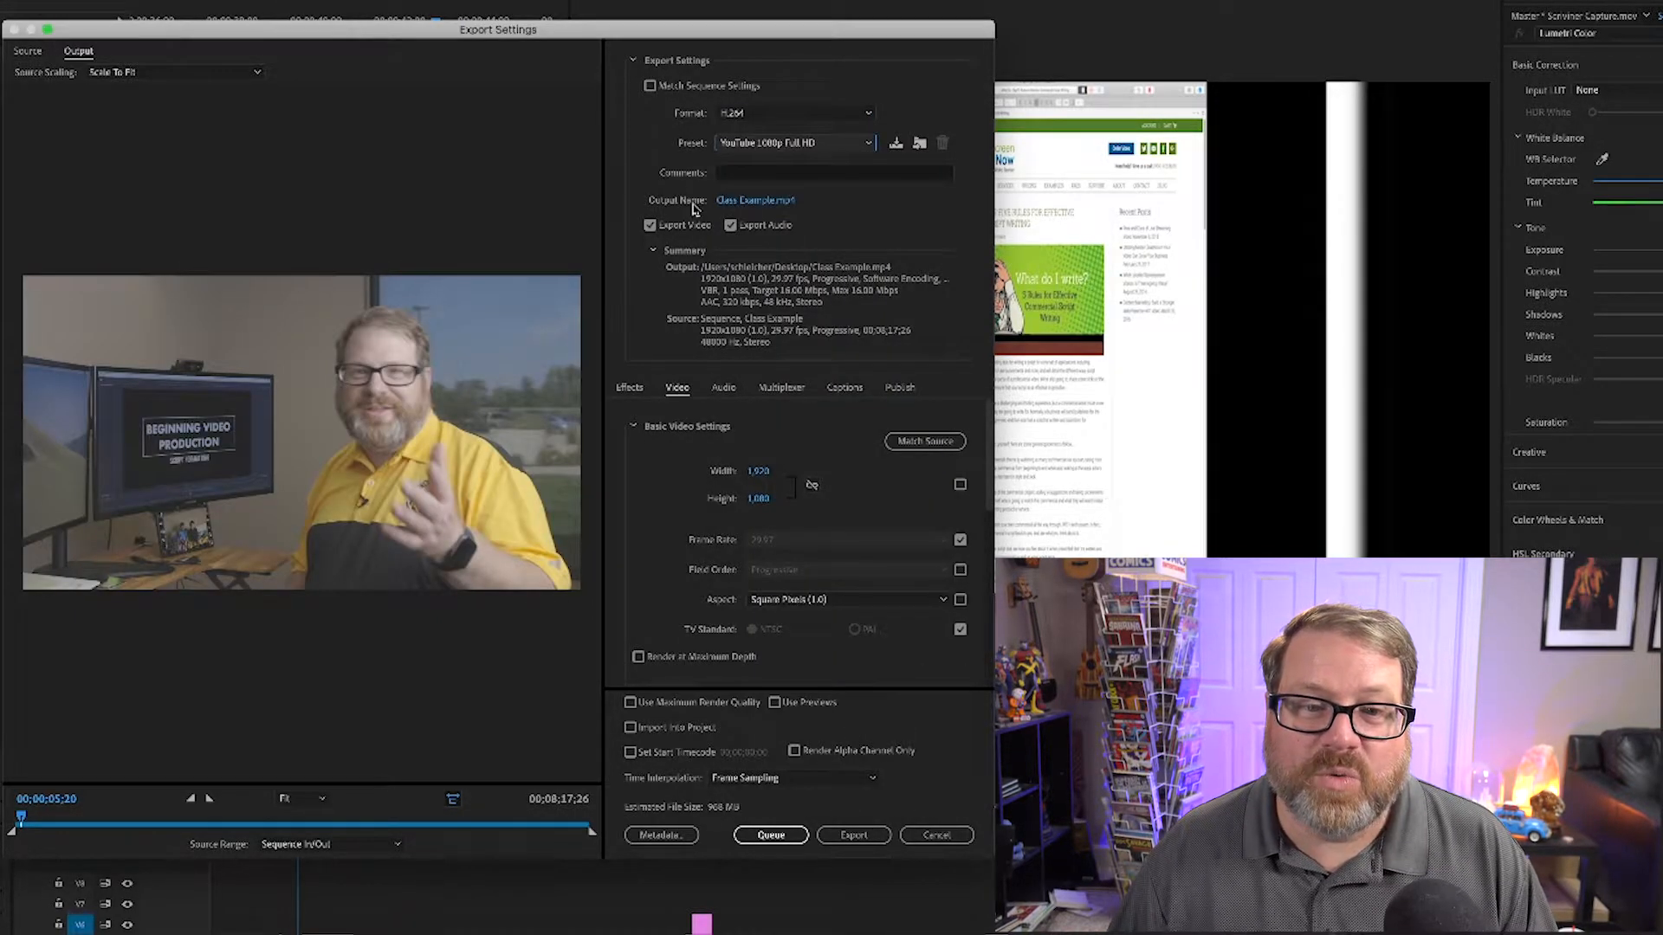
Step: Set the export's output file to Class Example in the Script Formatting folder on the Video Editing drive
{"action": "left_click", "coordinate": [765, 204]}
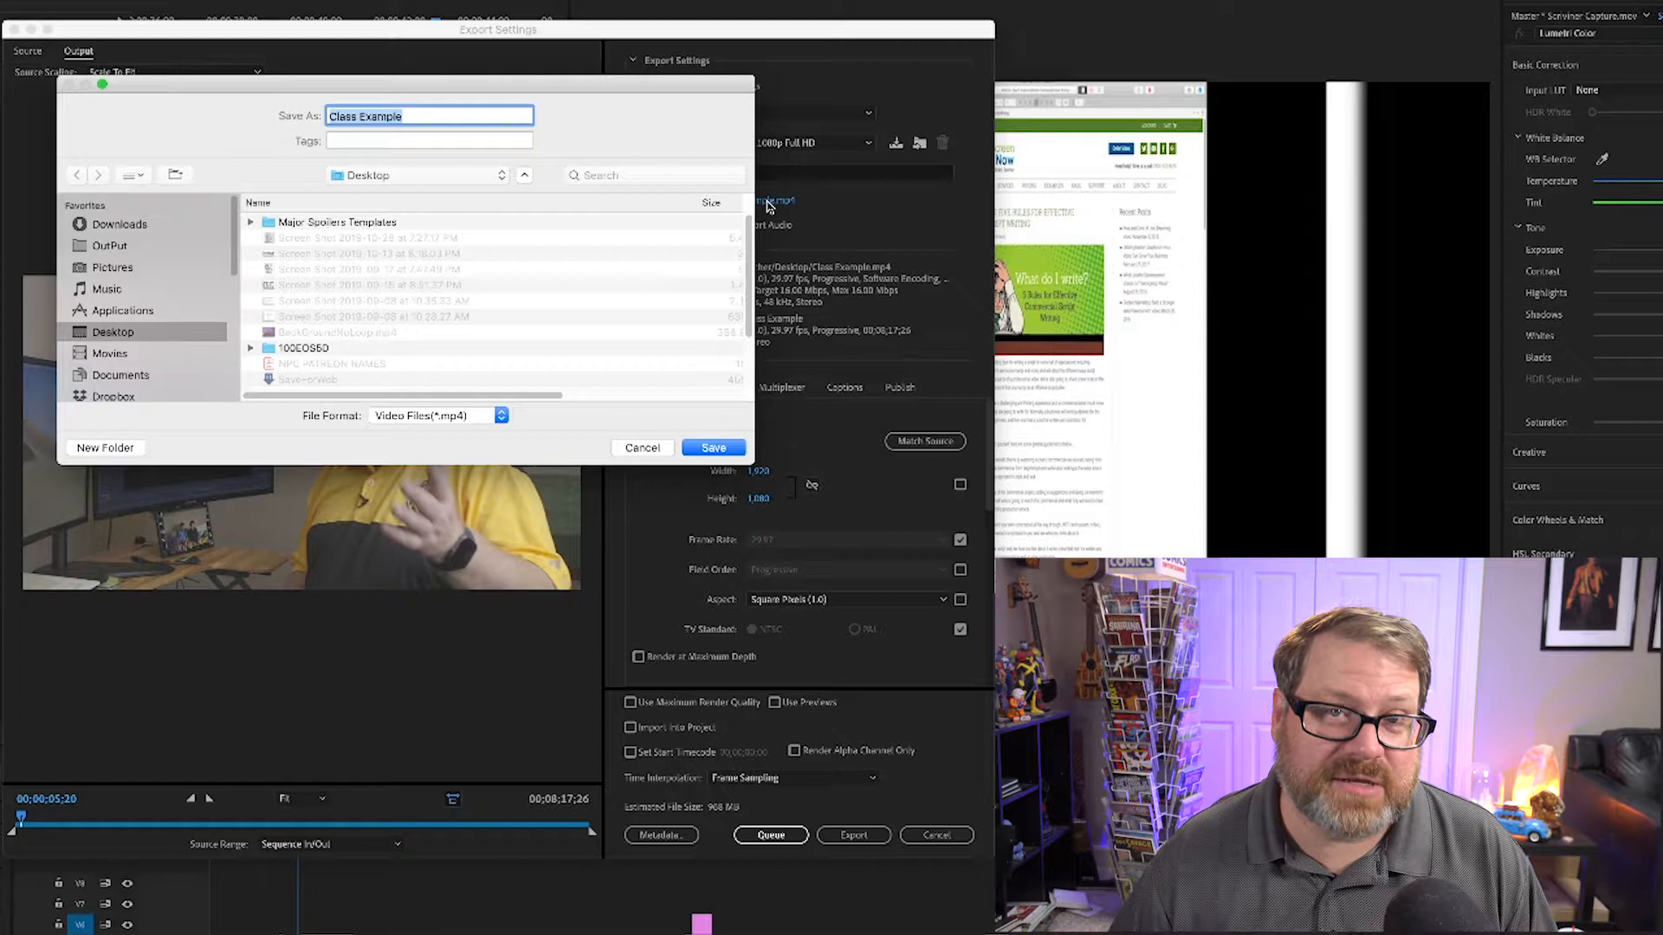
{"action": "scroll", "coordinate": [111, 328], "scroll_direction": "down", "scroll_amount": 3}
{"action": "scroll", "coordinate": [111, 328], "scroll_direction": "down", "scroll_amount": 3}
{"action": "left_click", "coordinate": [130, 326]}
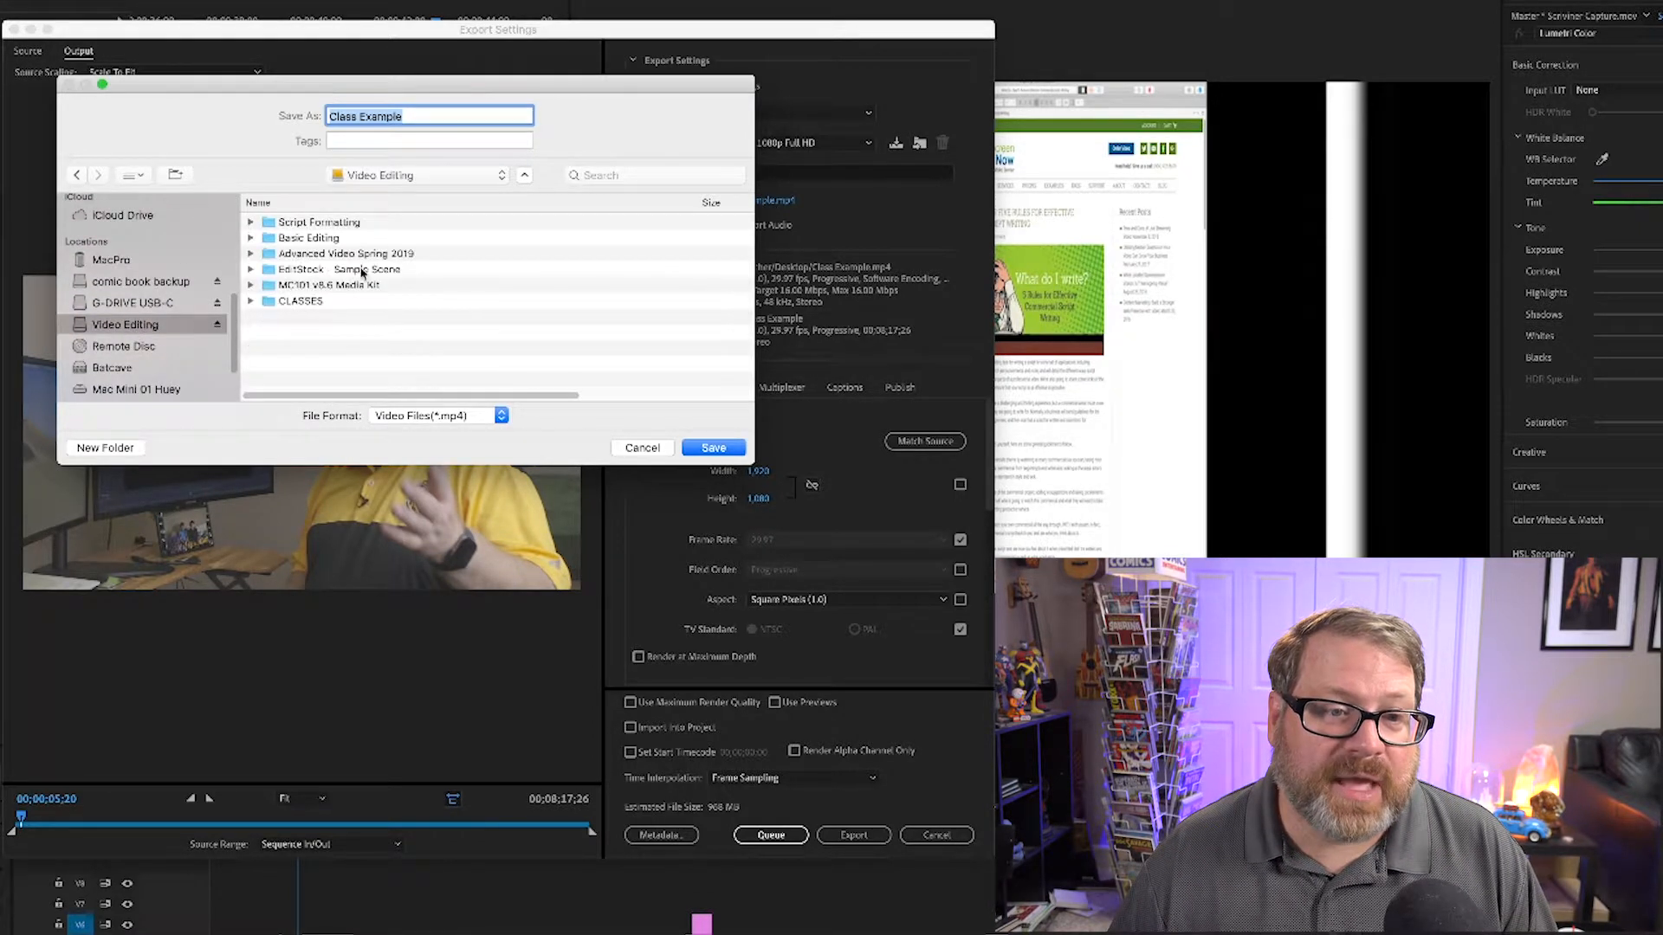
{"action": "double_click", "coordinate": [308, 223]}
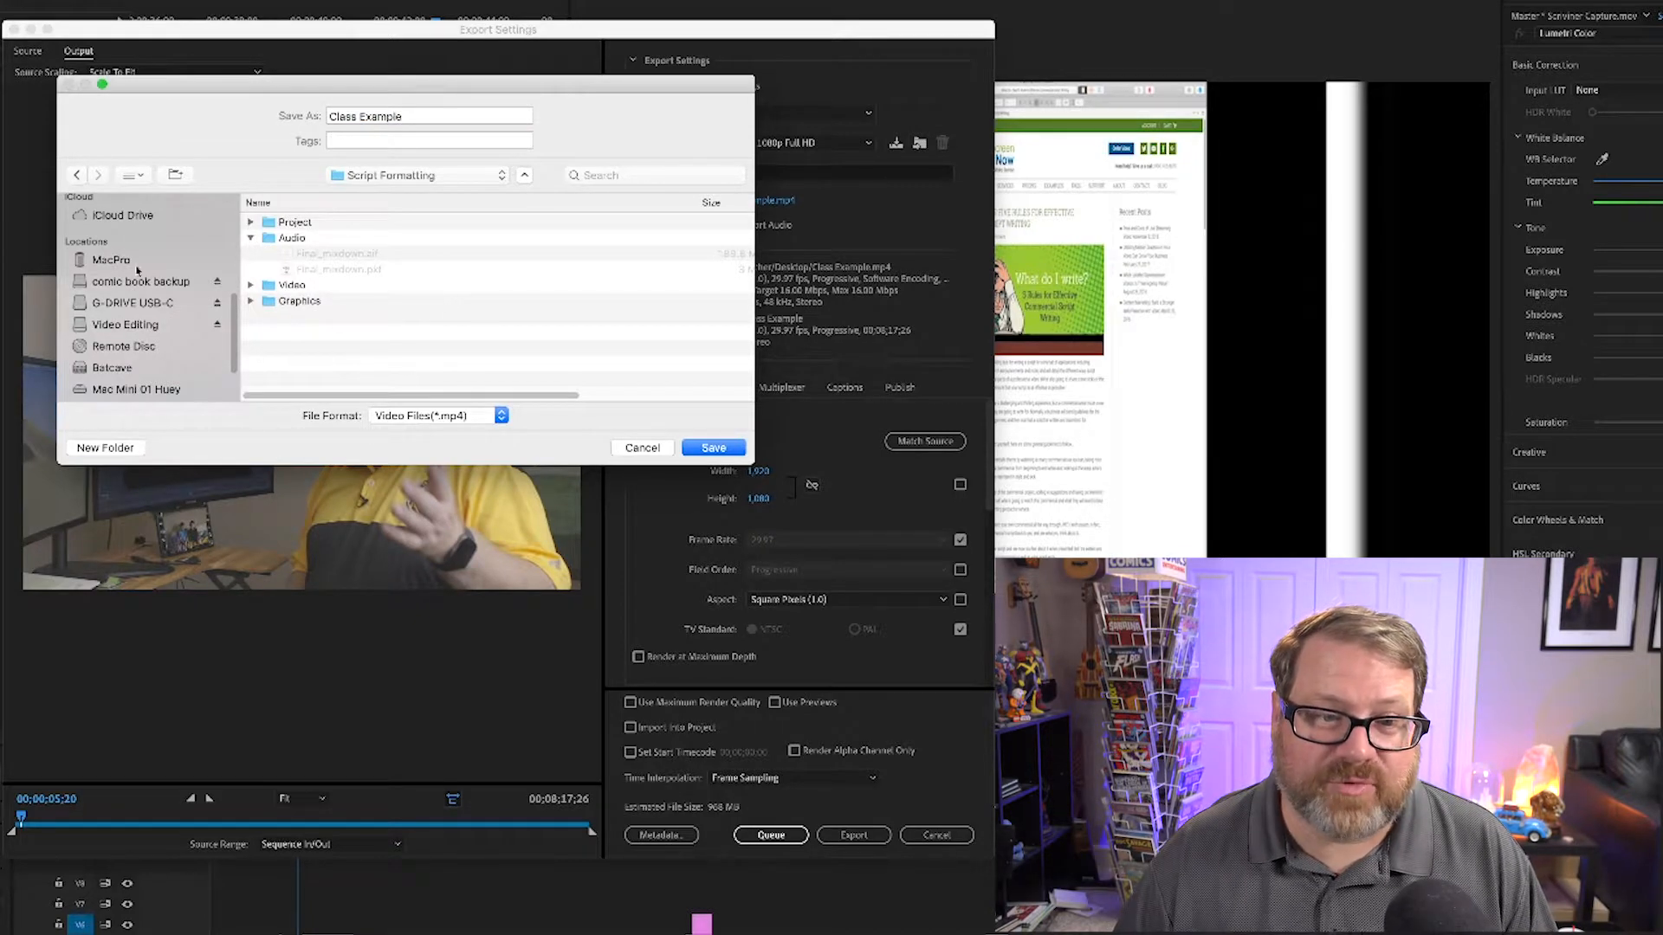
{"action": "left_click", "coordinate": [695, 450]}
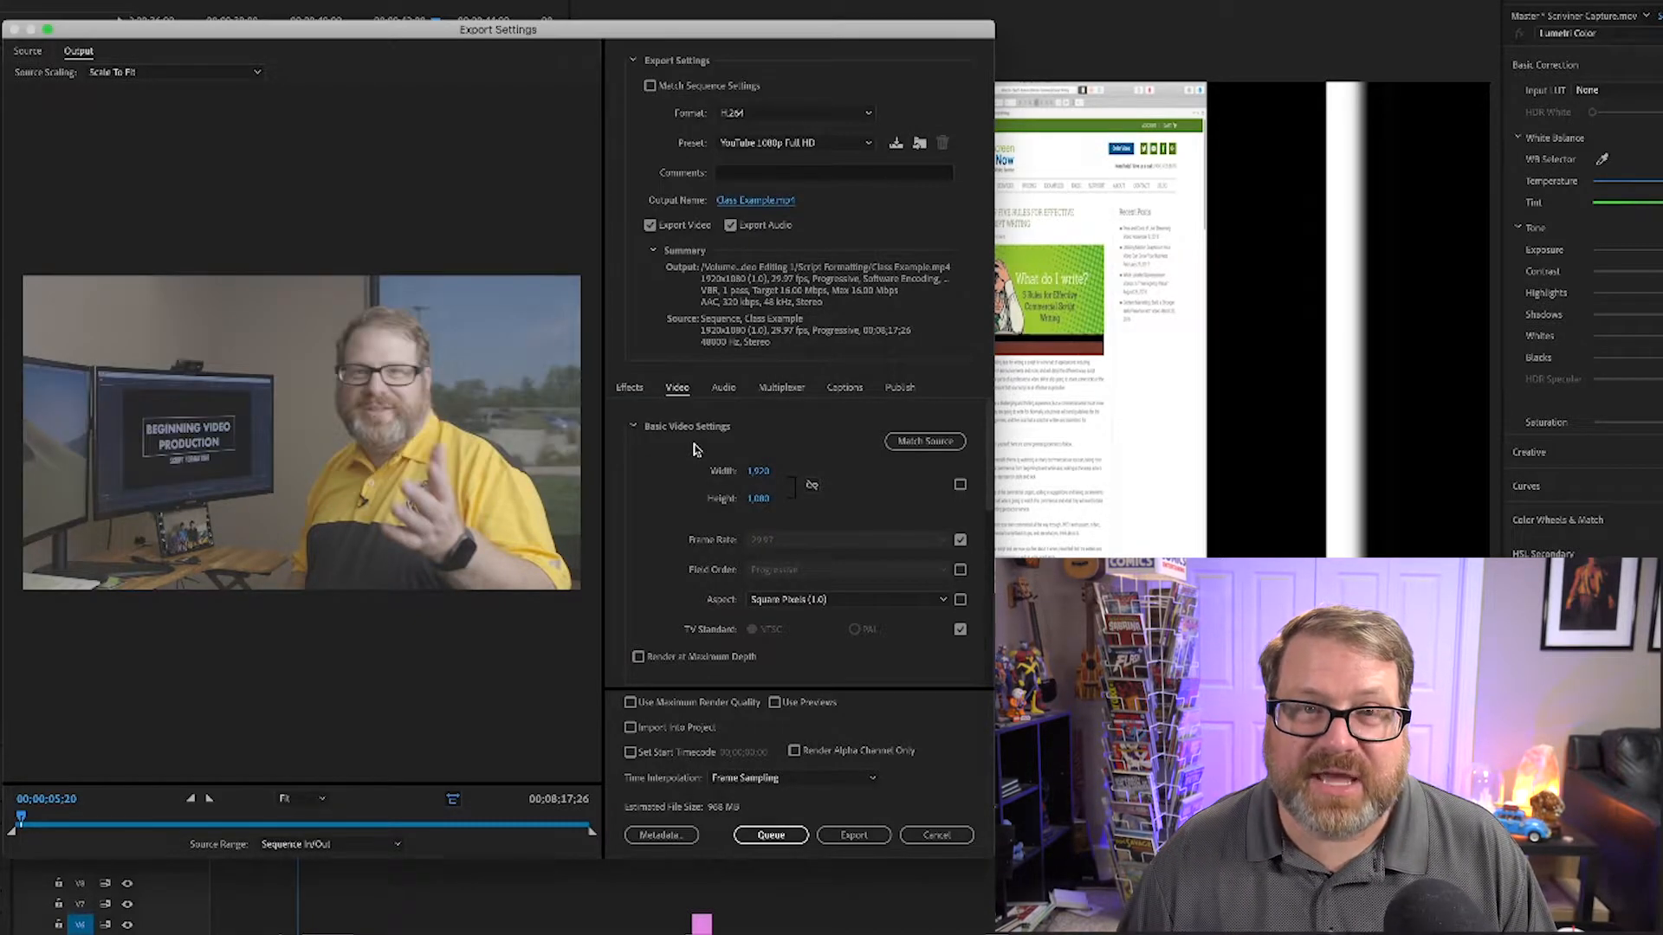